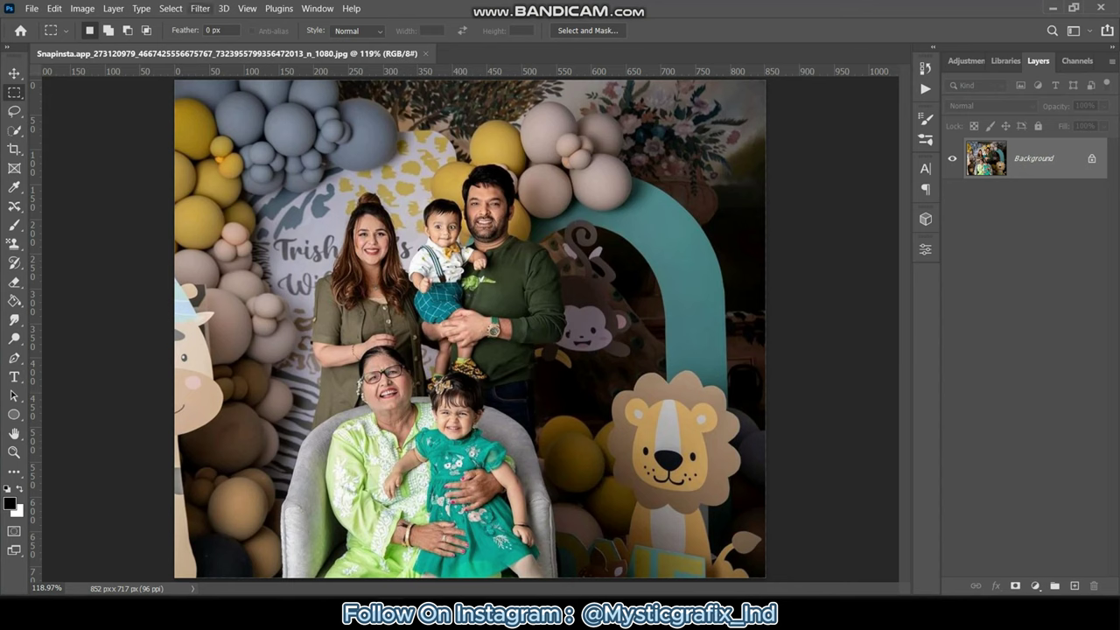
Auto-select the family members with Select > Subject, then zoom in with the Lasso tool active.
{"action": "left_click", "coordinate": [171, 8]}
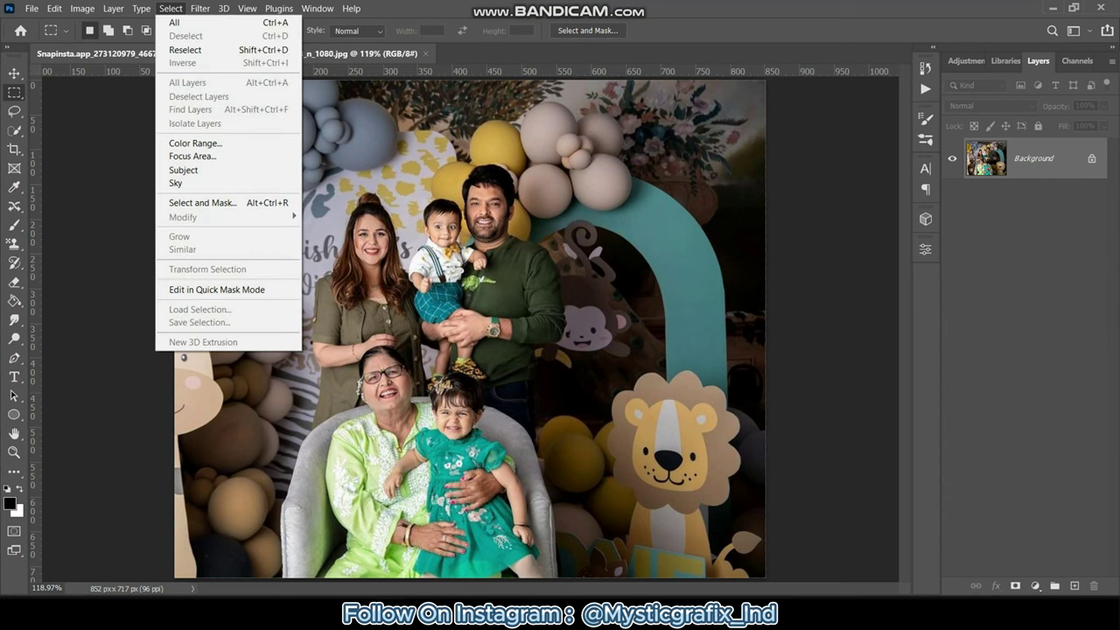
{"action": "left_click", "coordinate": [183, 170]}
{"action": "key", "text": "l"}
{"action": "scroll", "coordinate": [288, 516], "scroll_direction": "up", "scroll_amount": 5}
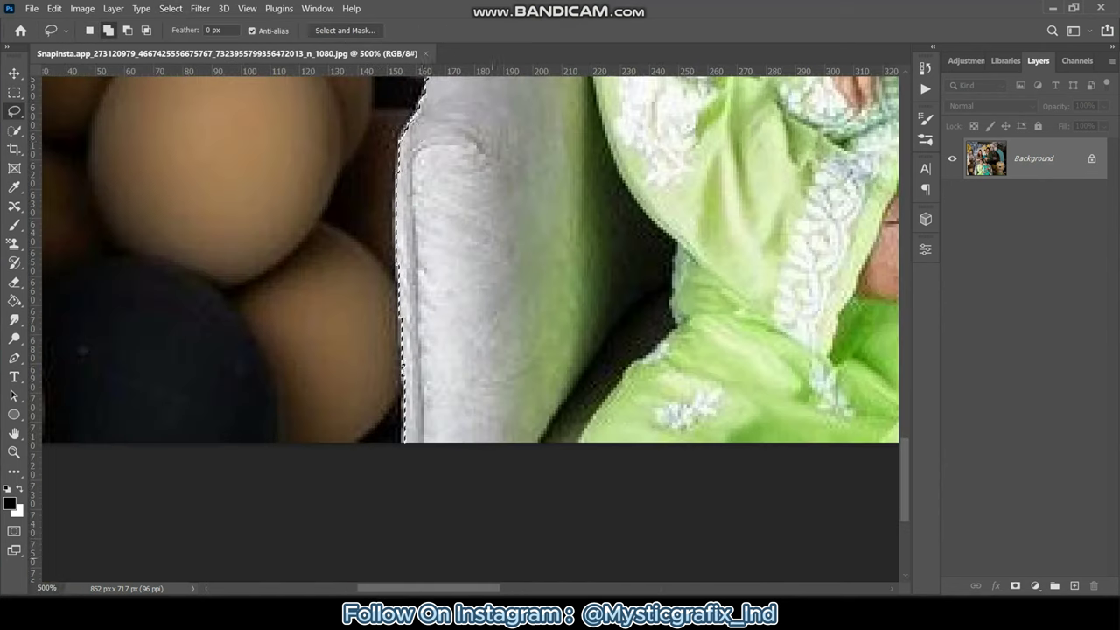
{"action": "scroll", "coordinate": [470, 329], "scroll_direction": "up", "scroll_amount": 5}
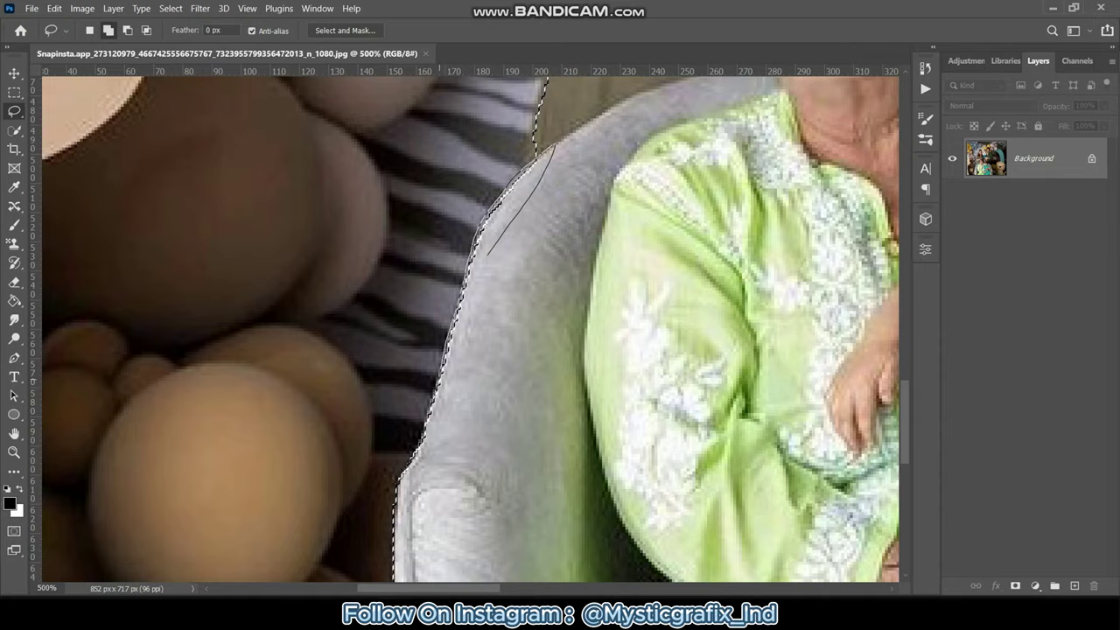
{"action": "scroll", "coordinate": [469, 329], "scroll_direction": "up", "scroll_amount": 4}
{"action": "scroll", "coordinate": [578, 453], "scroll_direction": "up", "scroll_amount": 3}
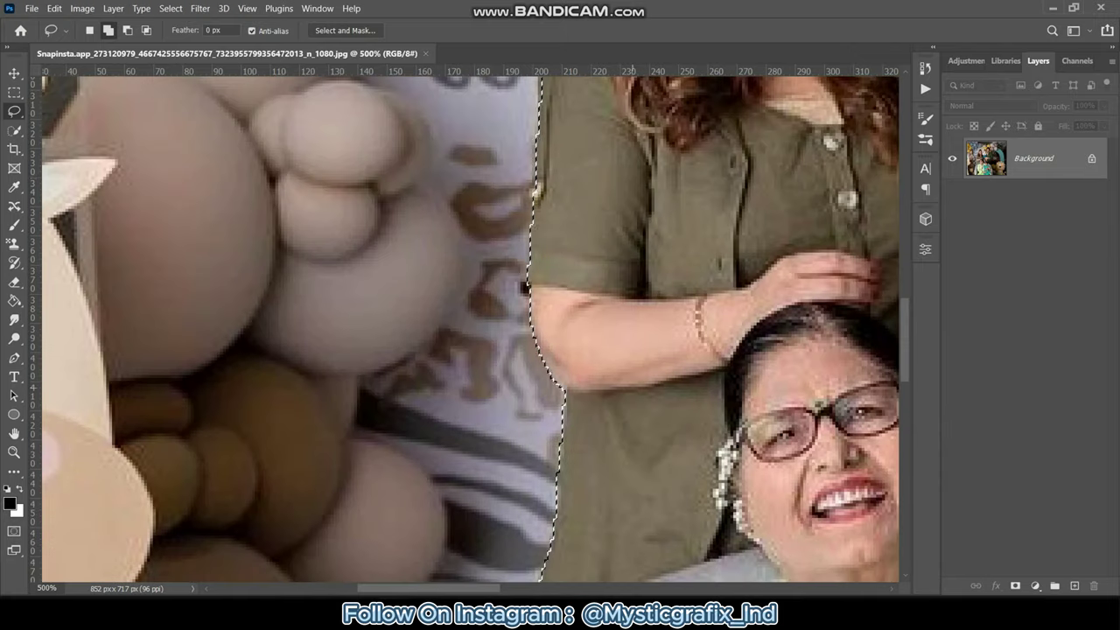
{"action": "scroll", "coordinate": [603, 184], "scroll_direction": "up", "scroll_amount": 2}
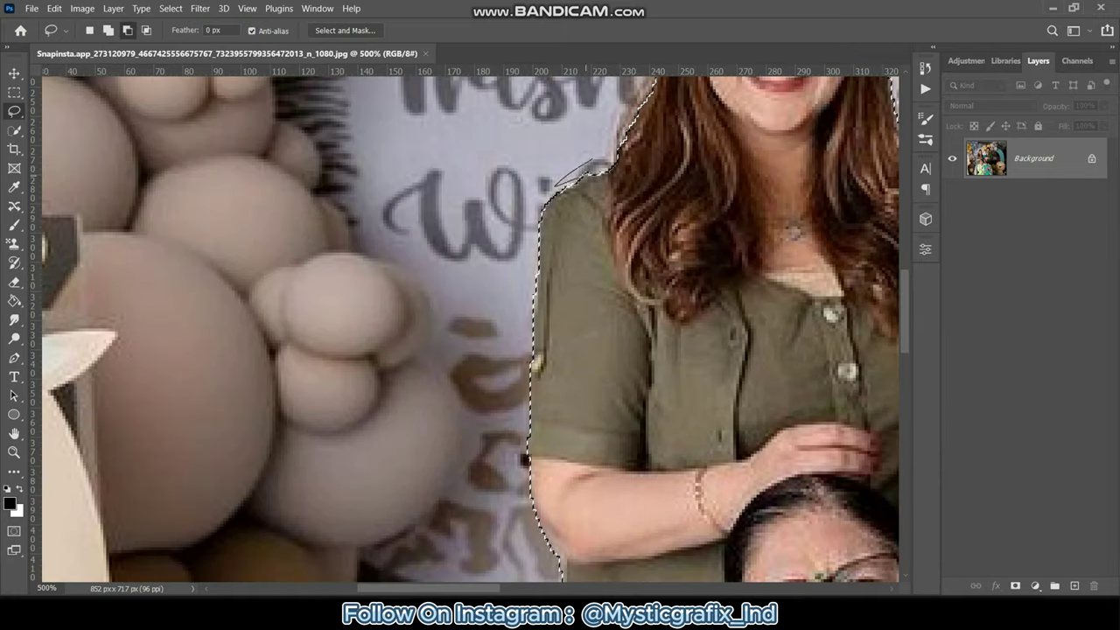
{"action": "scroll", "coordinate": [525, 456], "scroll_direction": "up", "scroll_amount": 2}
Add the missed hair edge and trim the man's neck from the selection, then review the whole outline.
{"action": "left_click_drag", "start_coordinate": [884, 207], "coordinate": [636, 285]}
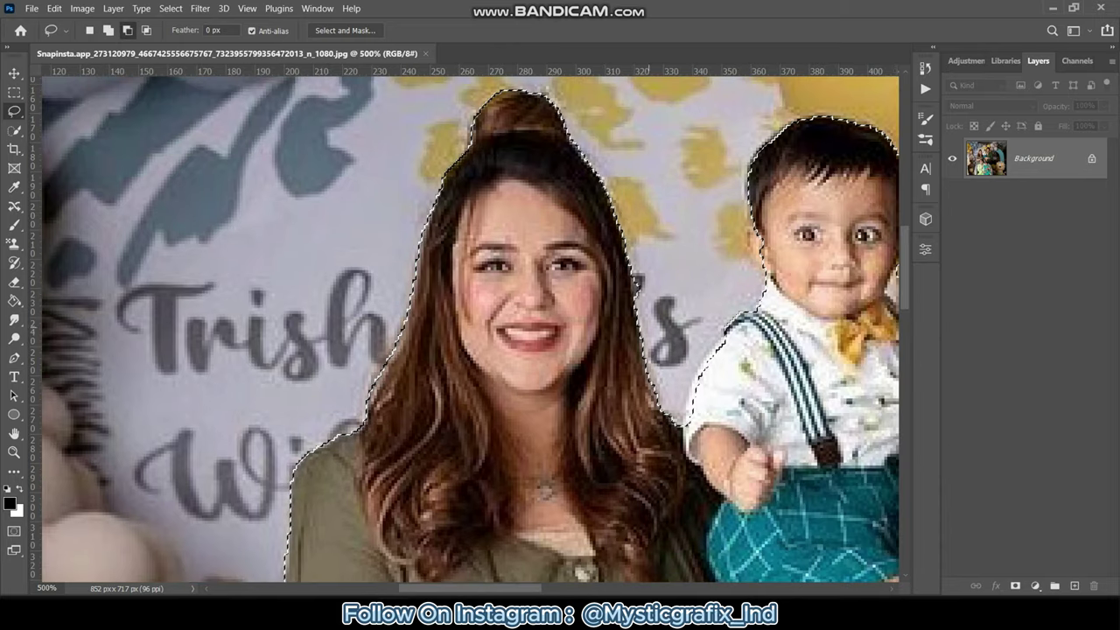
{"action": "left_click_drag", "start_coordinate": [630, 328], "coordinate": [654, 404]}
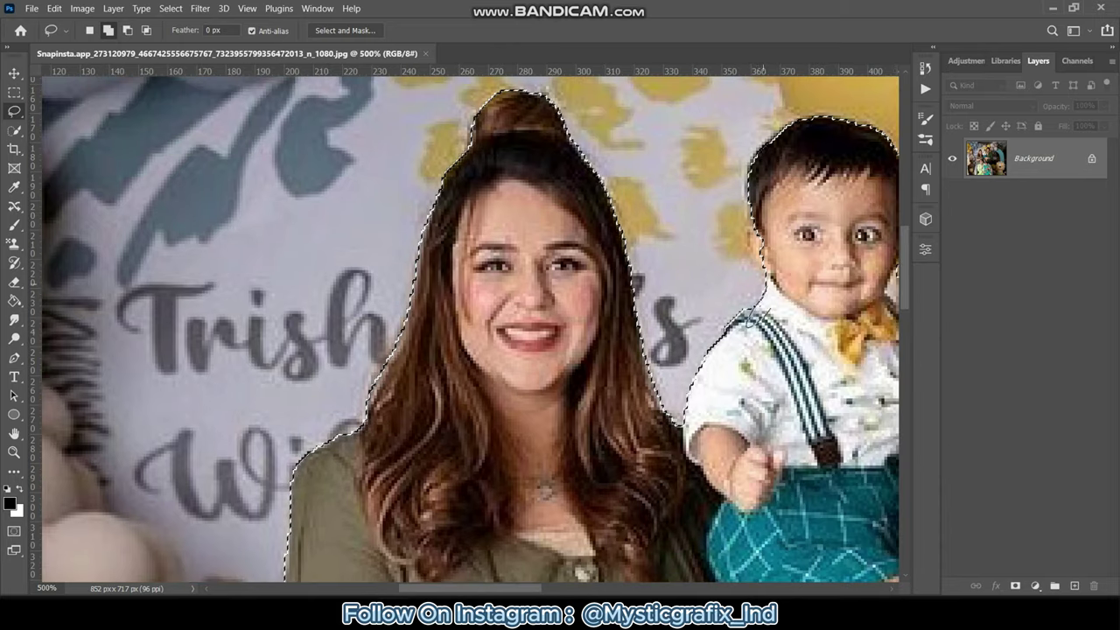
{"action": "scroll", "coordinate": [752, 314], "scroll_direction": "right", "scroll_amount": 4}
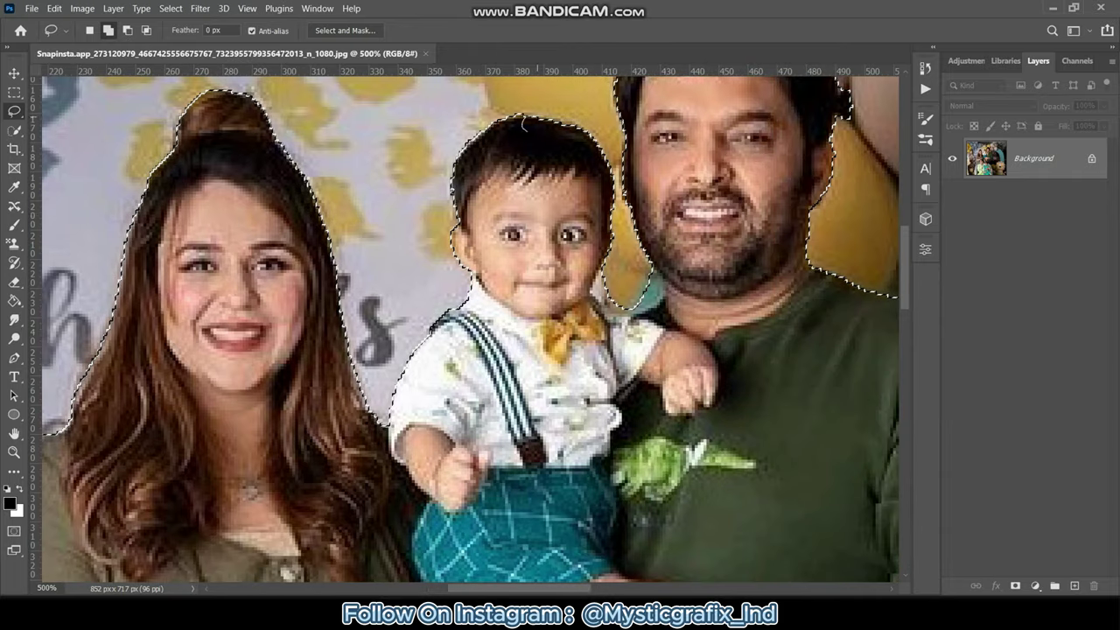
{"action": "left_click_drag", "start_coordinate": [648, 293], "coordinate": [604, 301]}
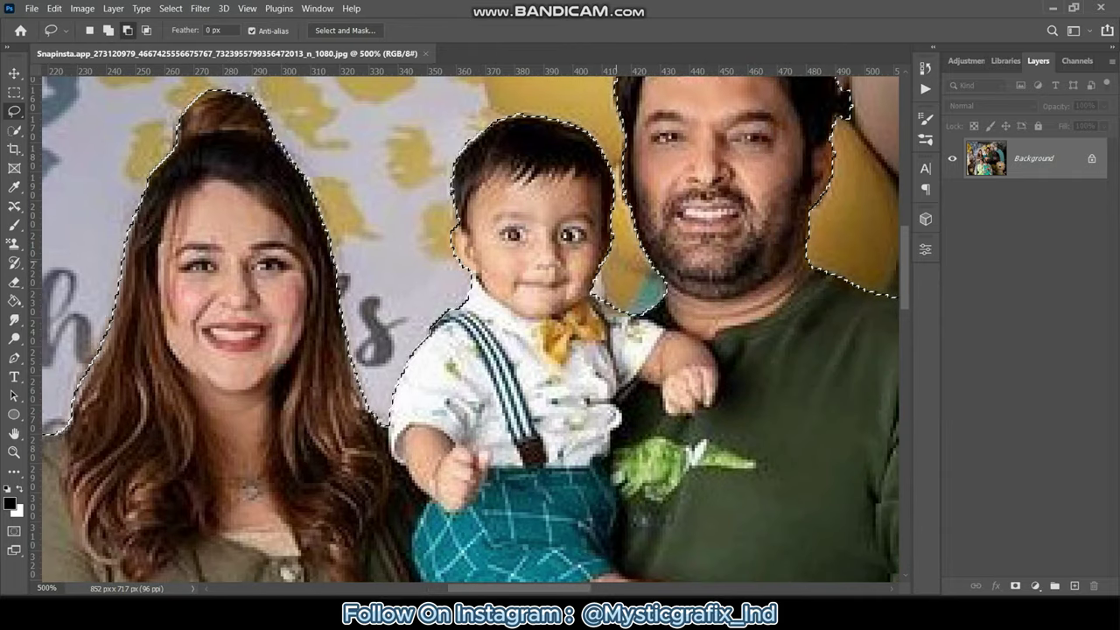
{"action": "scroll", "coordinate": [470, 329], "scroll_direction": "up", "scroll_amount": 3}
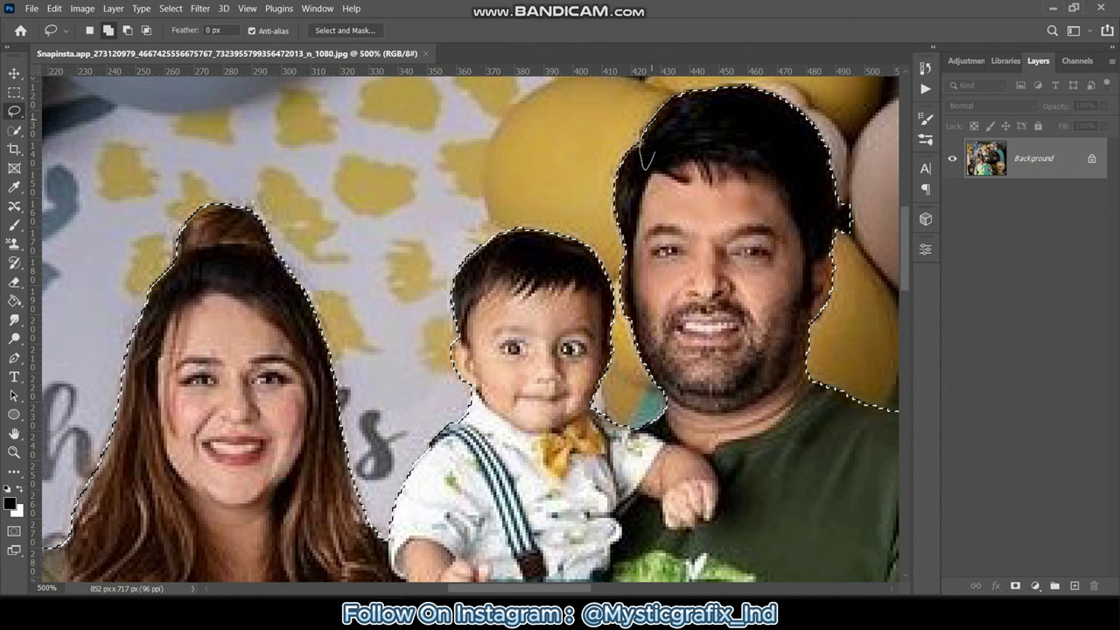
{"action": "scroll", "coordinate": [644, 157], "scroll_direction": "right", "scroll_amount": 5}
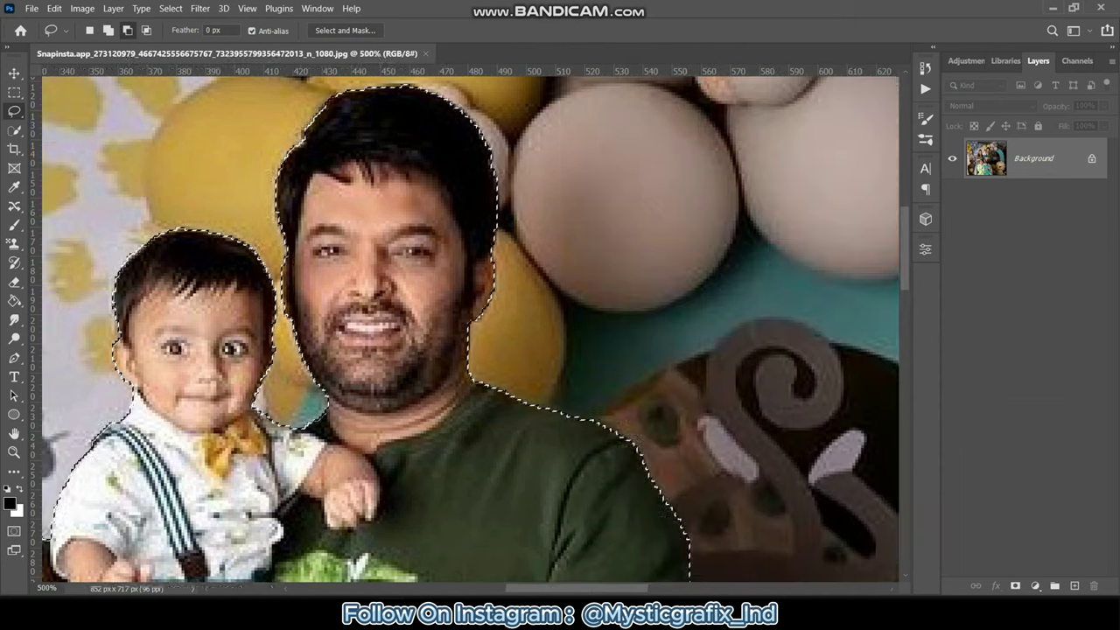
{"action": "scroll", "coordinate": [469, 330], "scroll_direction": "down", "scroll_amount": 3}
{"action": "scroll", "coordinate": [470, 330], "scroll_direction": "right", "scroll_amount": 1}
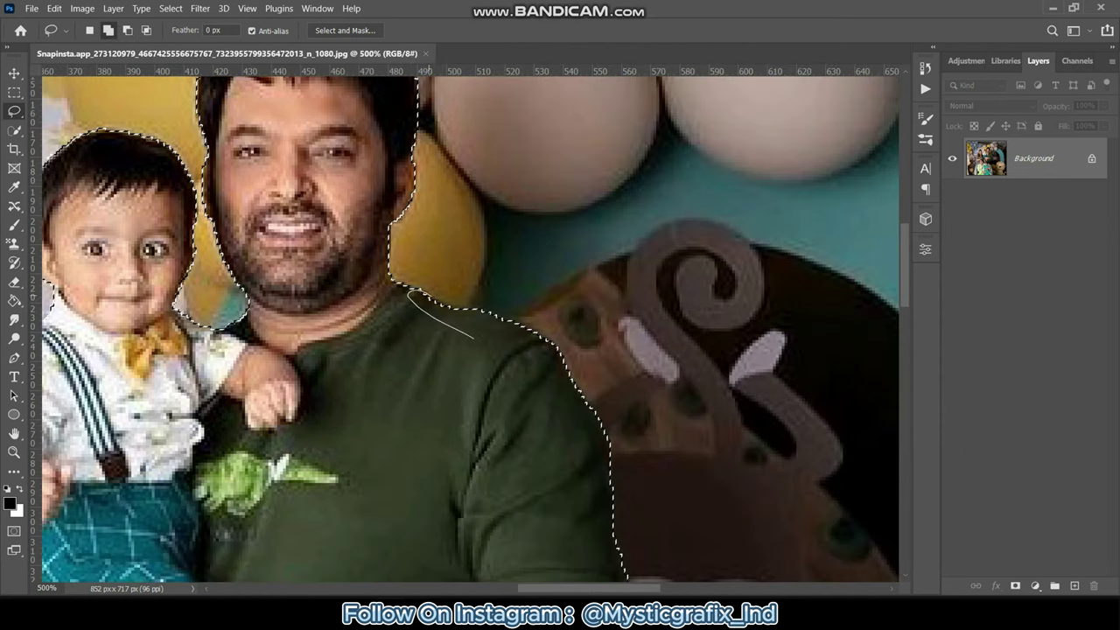
{"action": "scroll", "coordinate": [469, 330], "scroll_direction": "down", "scroll_amount": 3}
{"action": "scroll", "coordinate": [469, 330], "scroll_direction": "down", "scroll_amount": 4}
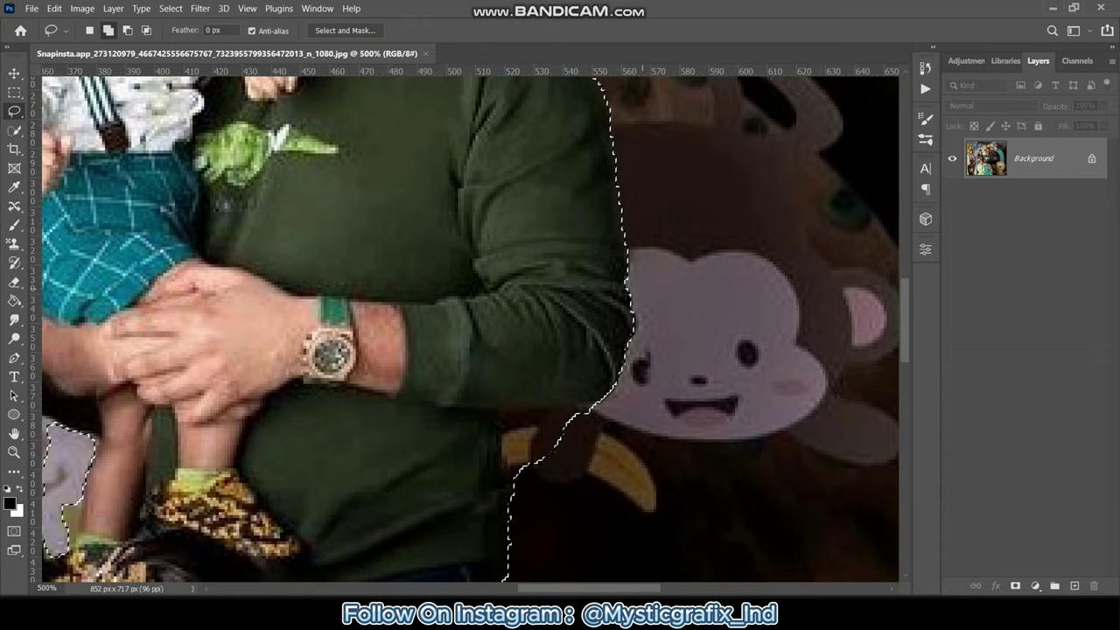
{"action": "scroll", "coordinate": [470, 330], "scroll_direction": "down", "scroll_amount": 4}
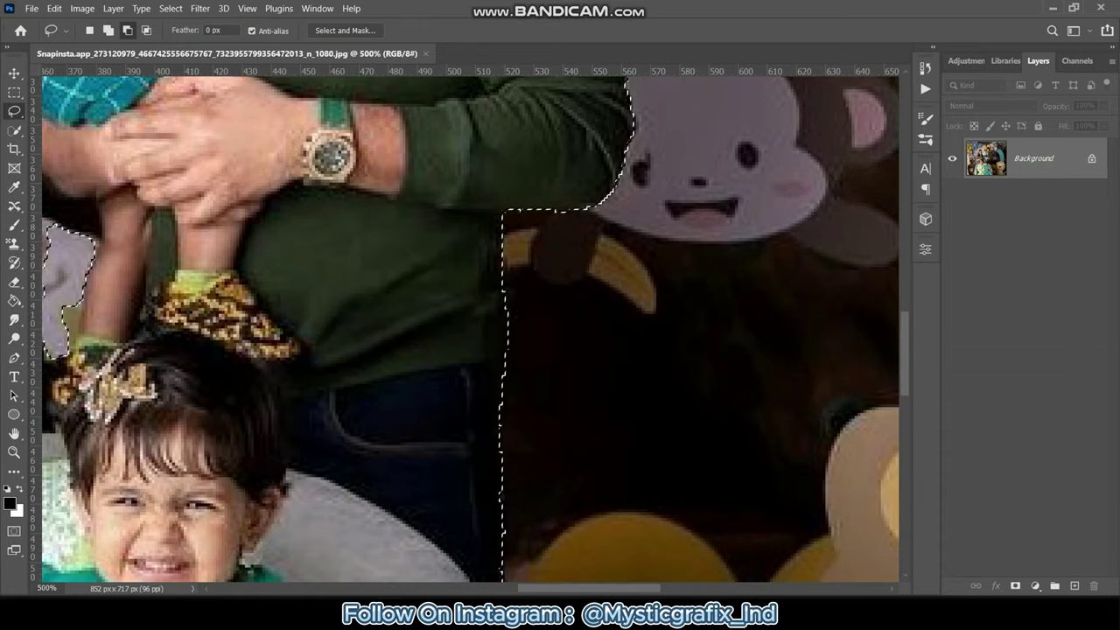
{"action": "scroll", "coordinate": [470, 330], "scroll_direction": "down", "scroll_amount": 6}
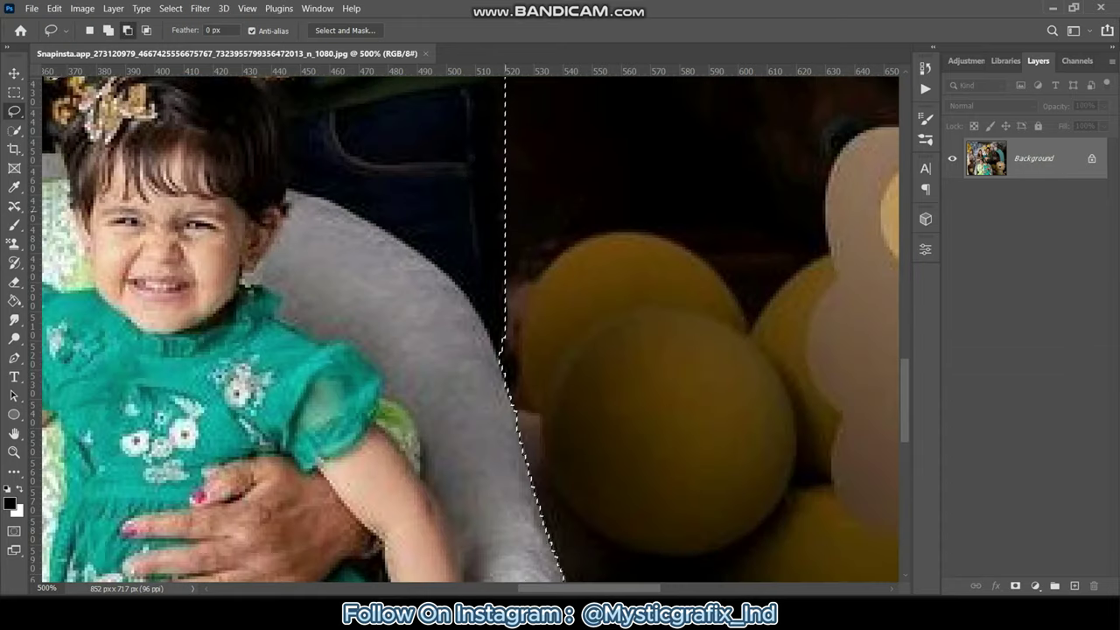
{"action": "scroll", "coordinate": [495, 145], "scroll_direction": "down", "scroll_amount": 2}
{"action": "scroll", "coordinate": [495, 145], "scroll_direction": "down", "scroll_amount": 1}
{"action": "scroll", "coordinate": [470, 330], "scroll_direction": "down", "scroll_amount": 3}
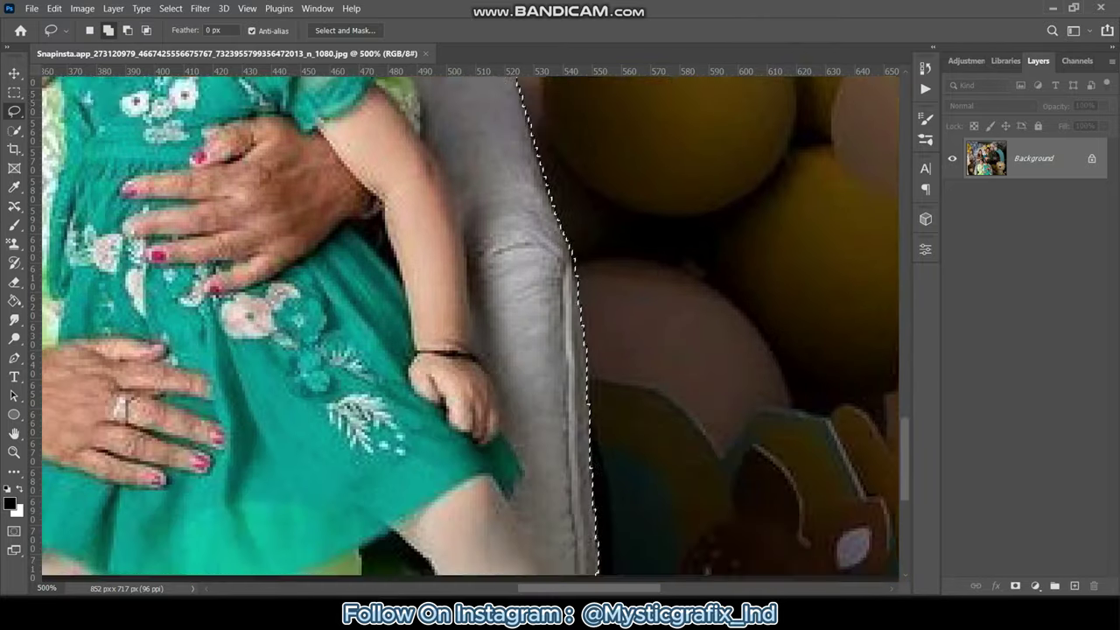
{"action": "scroll", "coordinate": [470, 330], "scroll_direction": "up", "scroll_amount": 8}
{"action": "scroll", "coordinate": [470, 330], "scroll_direction": "left", "scroll_amount": 8}
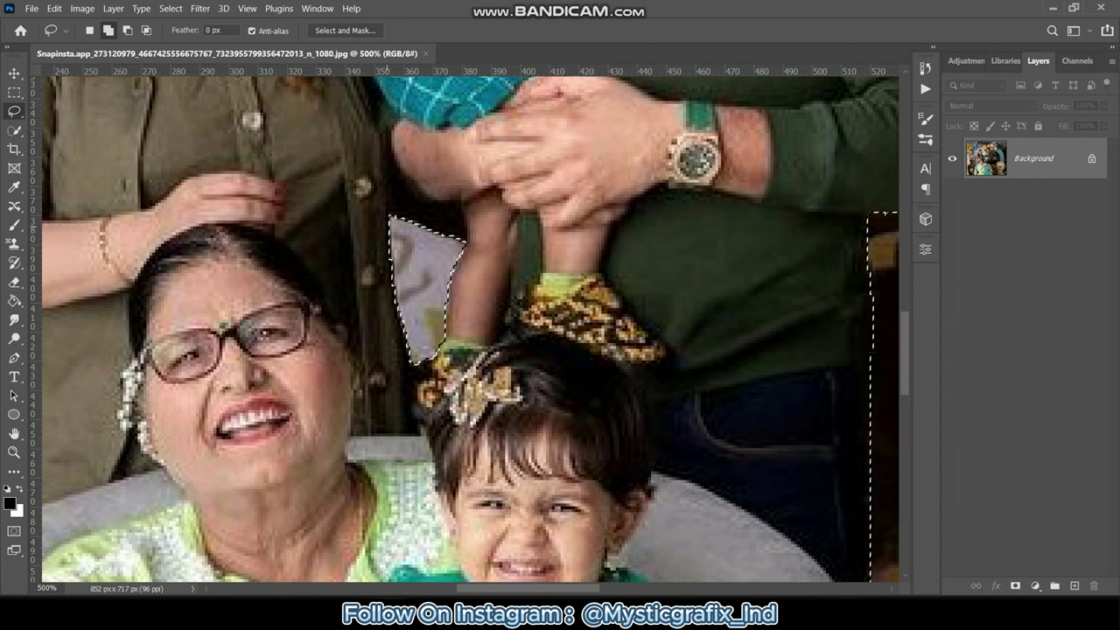
{"action": "key", "text": "ctrl+1"}
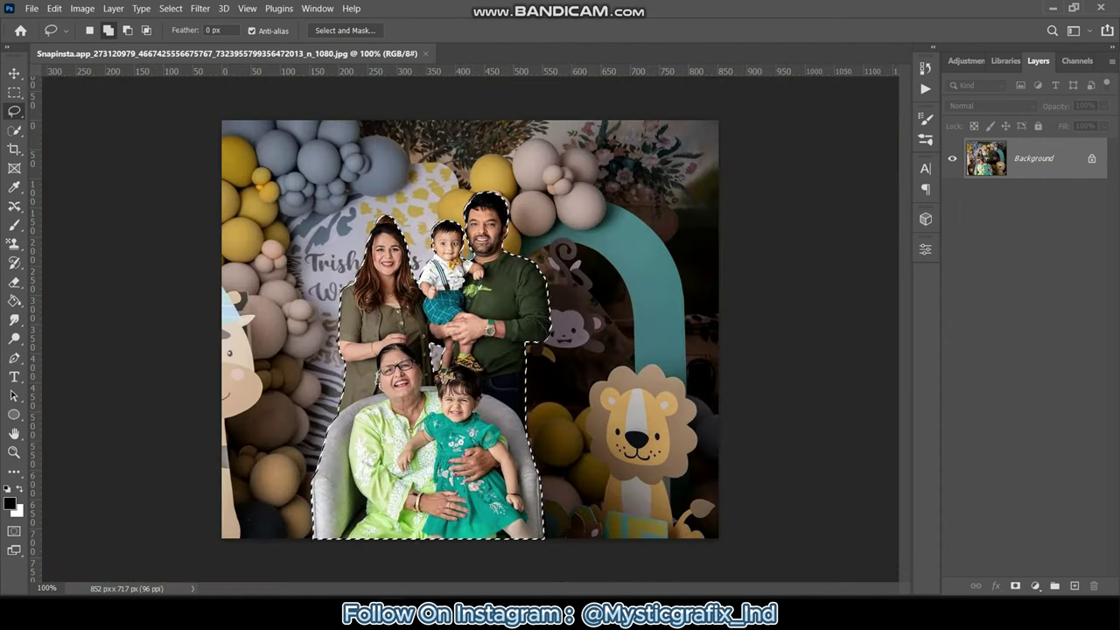
Copy the selected people to a new layer, unlock the background, and create a new A3 document.
{"action": "key", "text": "ctrl+shift+alt+n"}
{"action": "double_click", "coordinate": [1034, 199], "text": "alt"}
{"action": "left_click", "coordinate": [31, 8]}
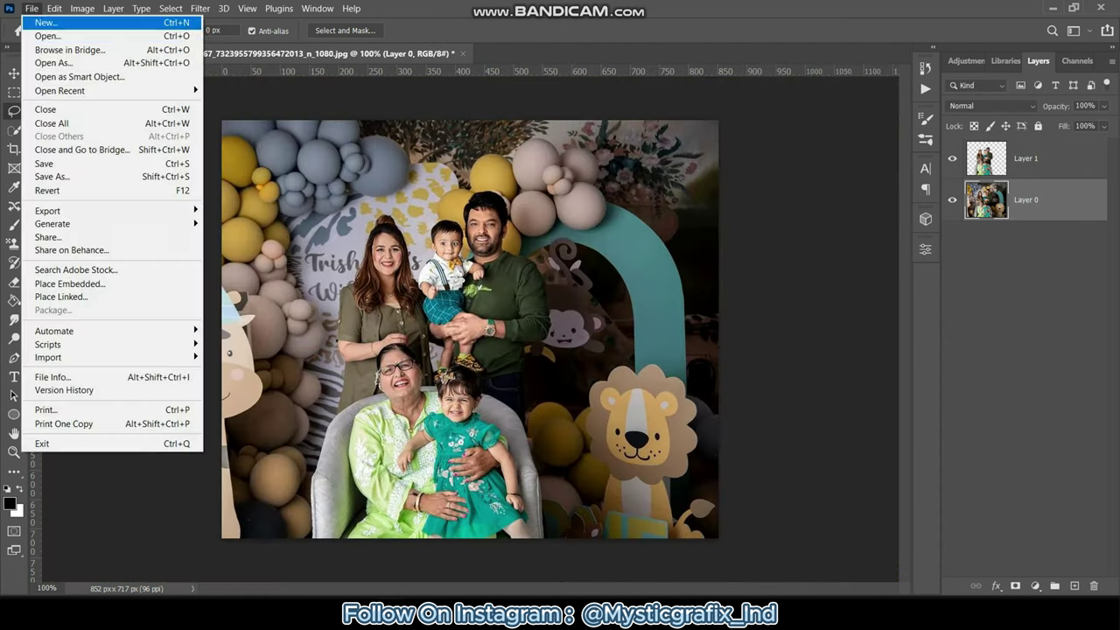
{"action": "left_click", "coordinate": [52, 21]}
{"action": "key", "text": "Return"}
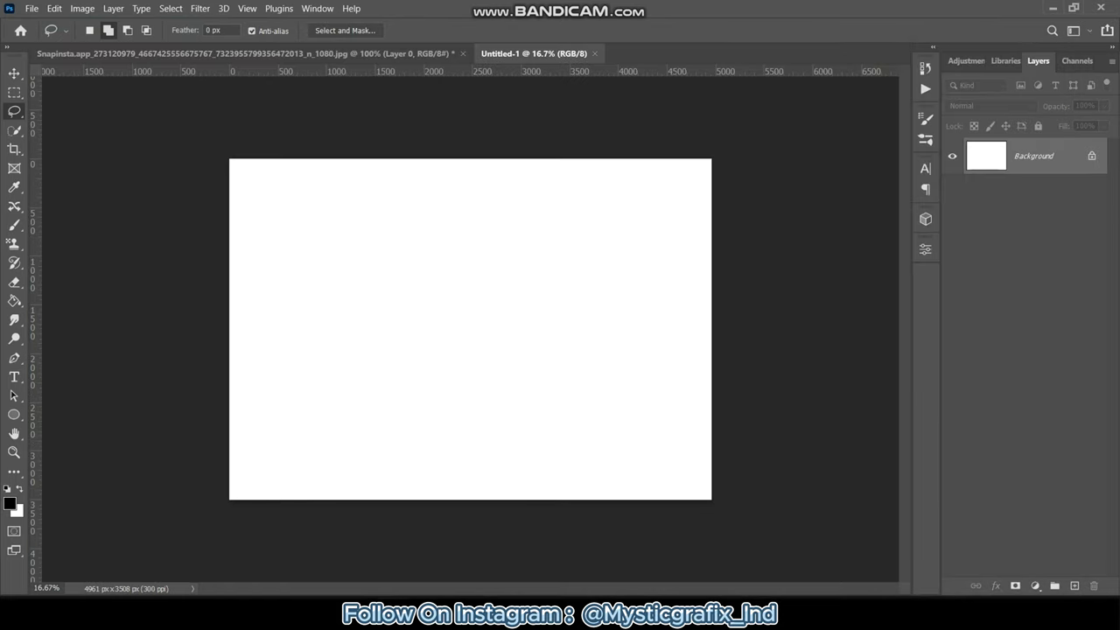
Drag the family photo into the new 4961×3508 px document and scale it to cover the canvas.
{"action": "key", "text": "ctrl+Tab"}
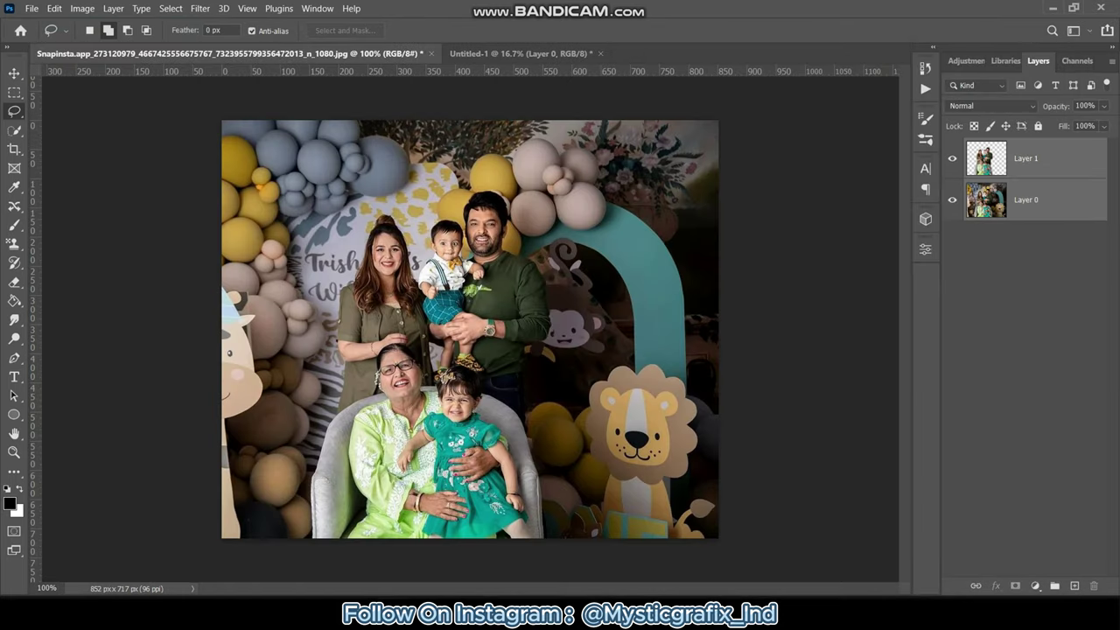
{"action": "key", "text": "v"}
{"action": "mouse_move", "coordinate": [472, 333]}
{"action": "left_mouse_down"}
{"action": "mouse_move", "coordinate": [284, 197]}
{"action": "mouse_move", "coordinate": [285, 155]}
{"action": "left_mouse_up"}
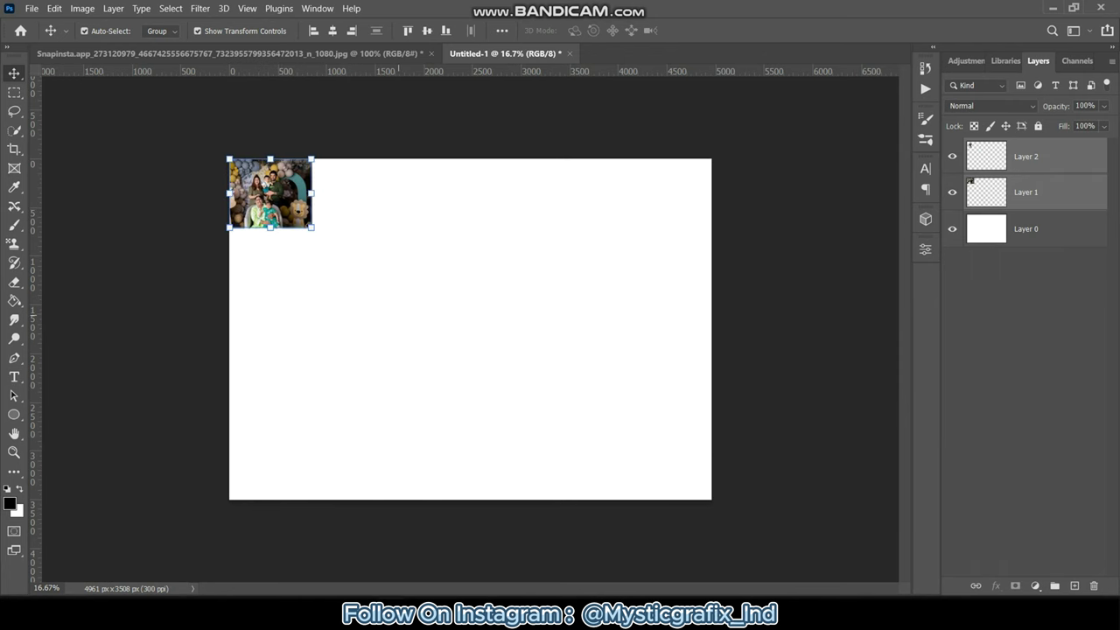
{"action": "left_click_drag", "start_coordinate": [312, 227], "coordinate": [642, 497]}
{"action": "left_click_drag", "start_coordinate": [642, 158], "coordinate": [709, 87]}
{"action": "left_click_drag", "start_coordinate": [230, 88], "coordinate": [225, 91]}
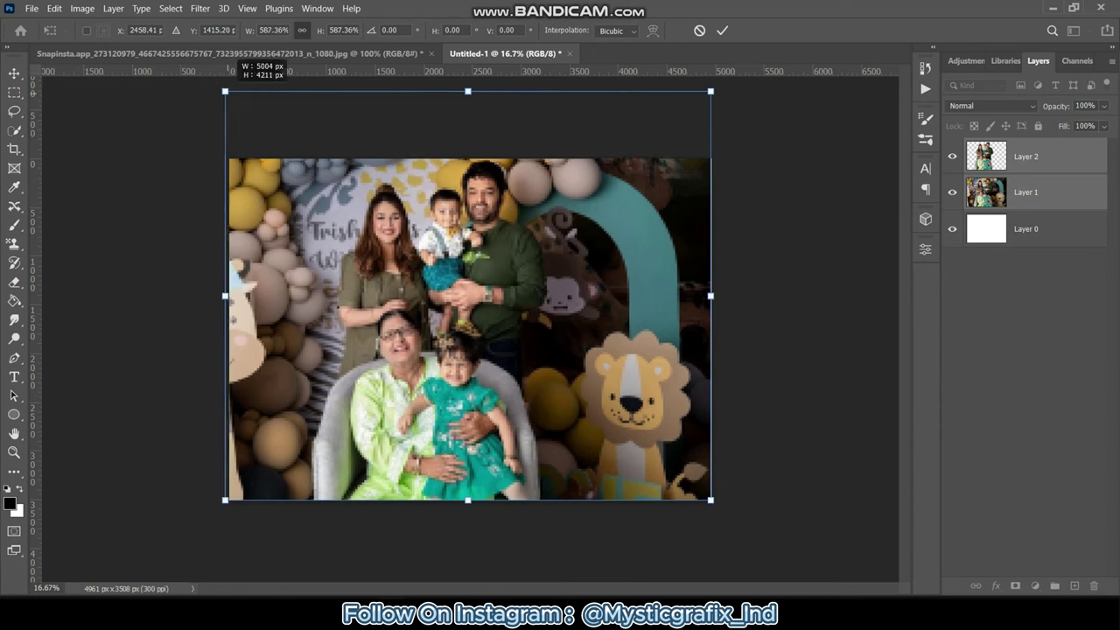
{"action": "left_click_drag", "start_coordinate": [710, 499], "coordinate": [713, 502]}
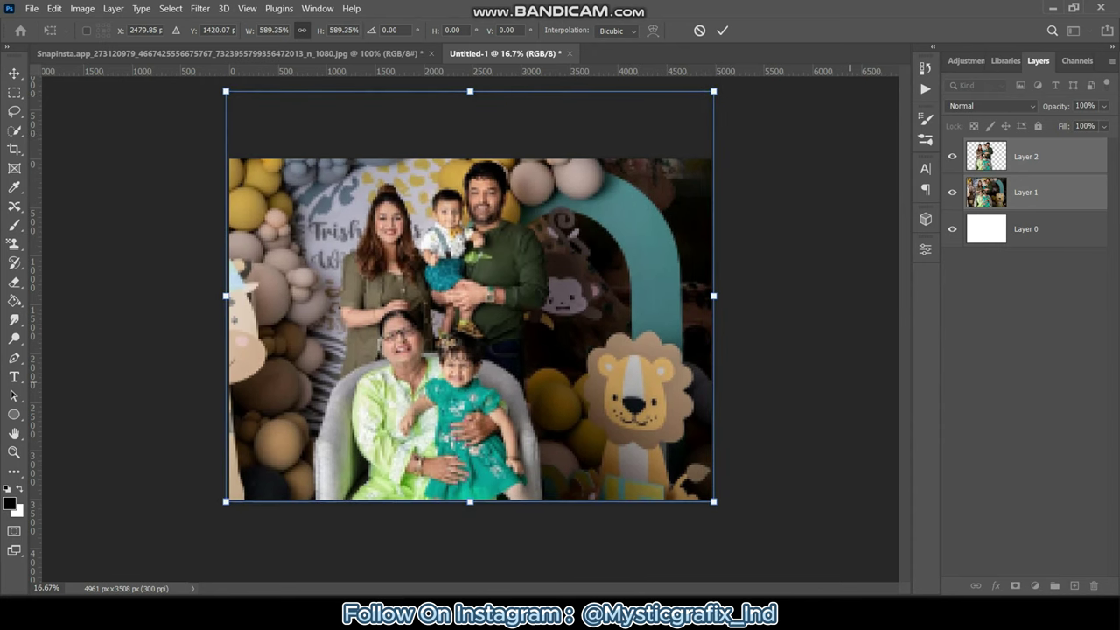
{"action": "key", "text": "Return"}
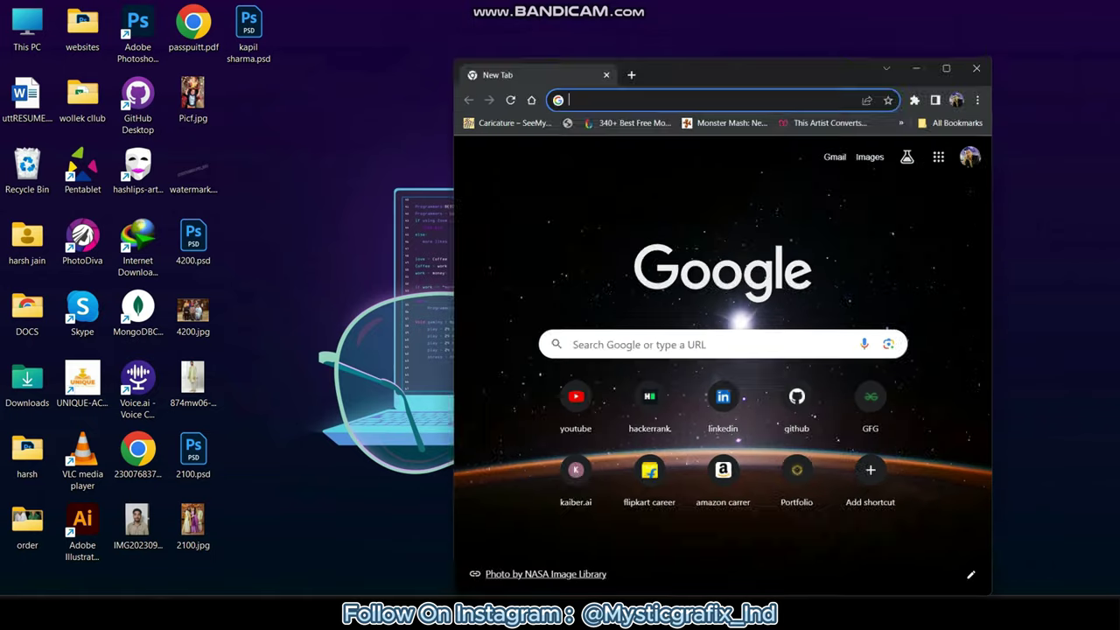
{"action": "key", "text": "super+Up"}
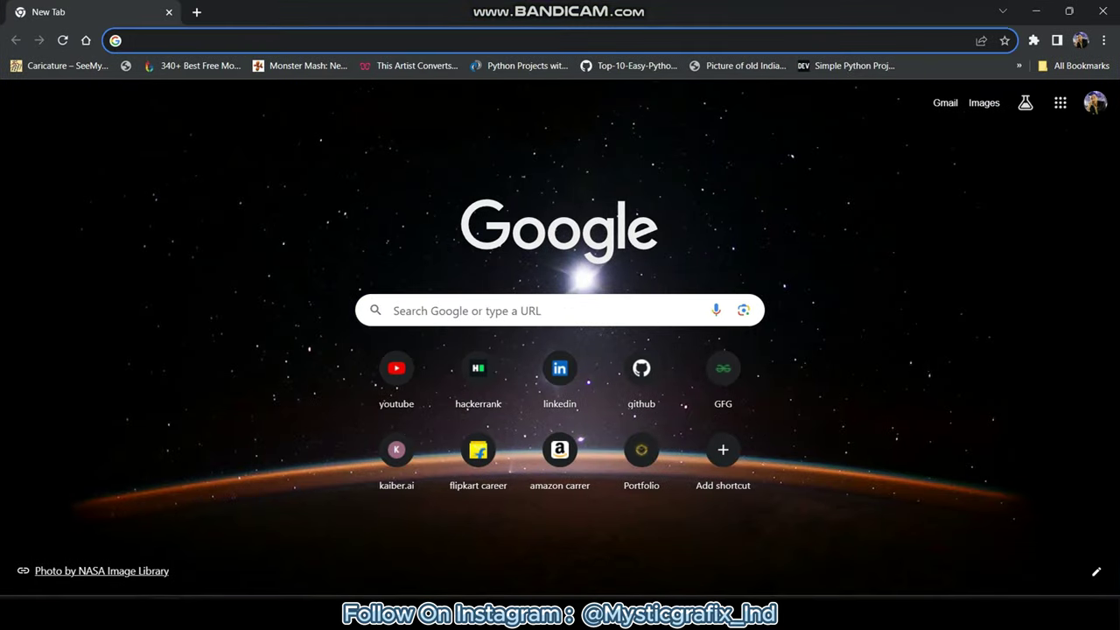
Search Google for an old man sitting in a green kurta pajama.
{"action": "left_click", "coordinate": [552, 308]}
{"action": "type", "text": "l"}
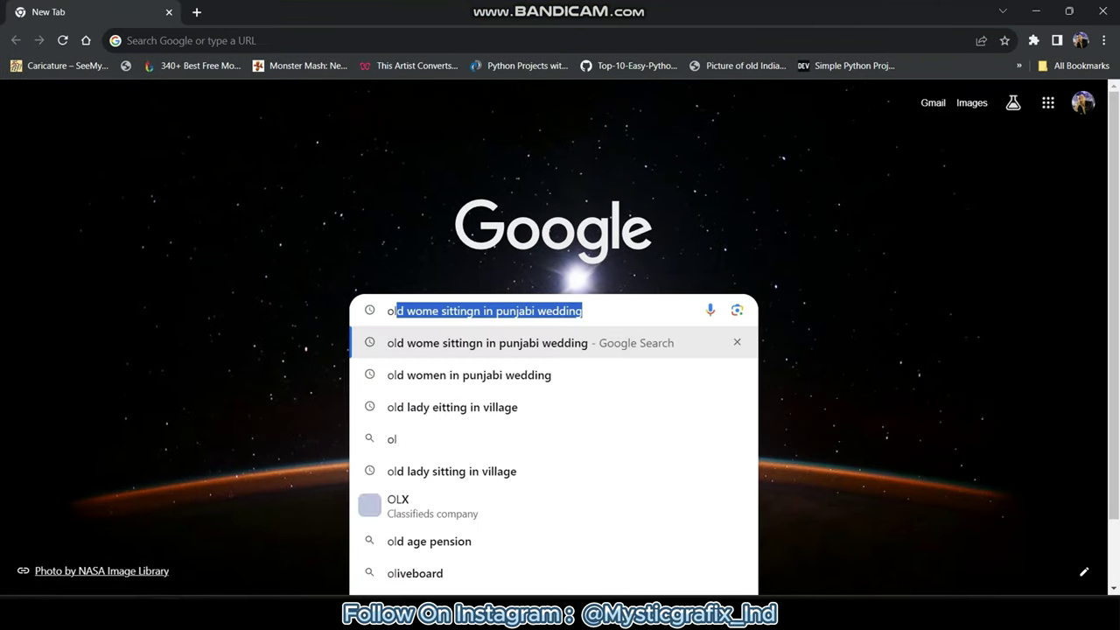
{"action": "type", "text": "d man sitting in g"}
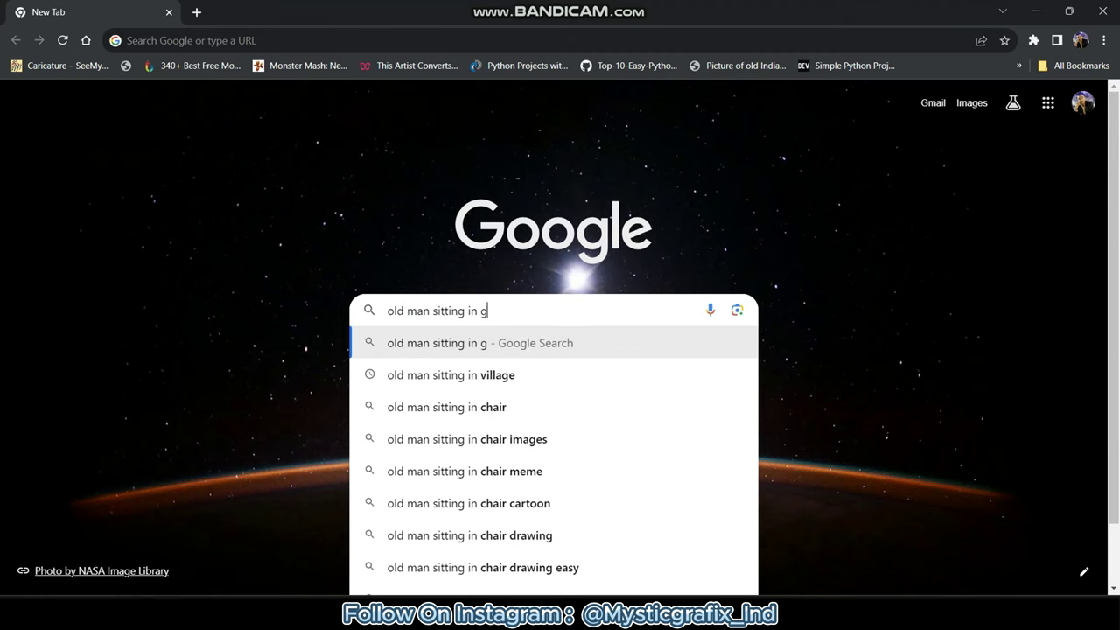
{"action": "type", "text": "reen kurta"}
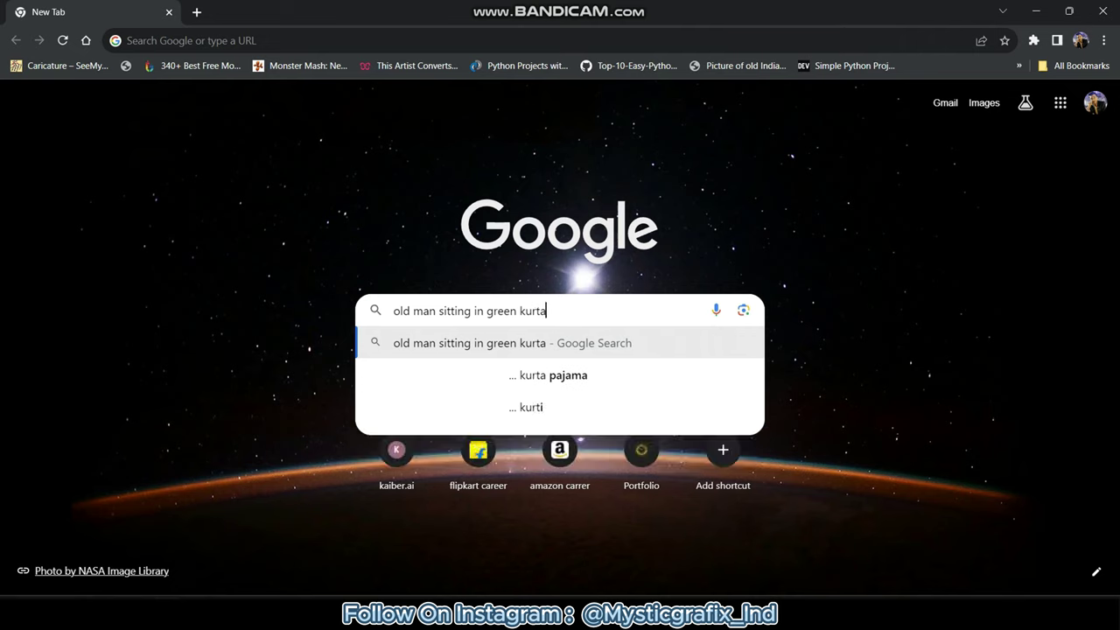
{"action": "type", "text": " pajama"}
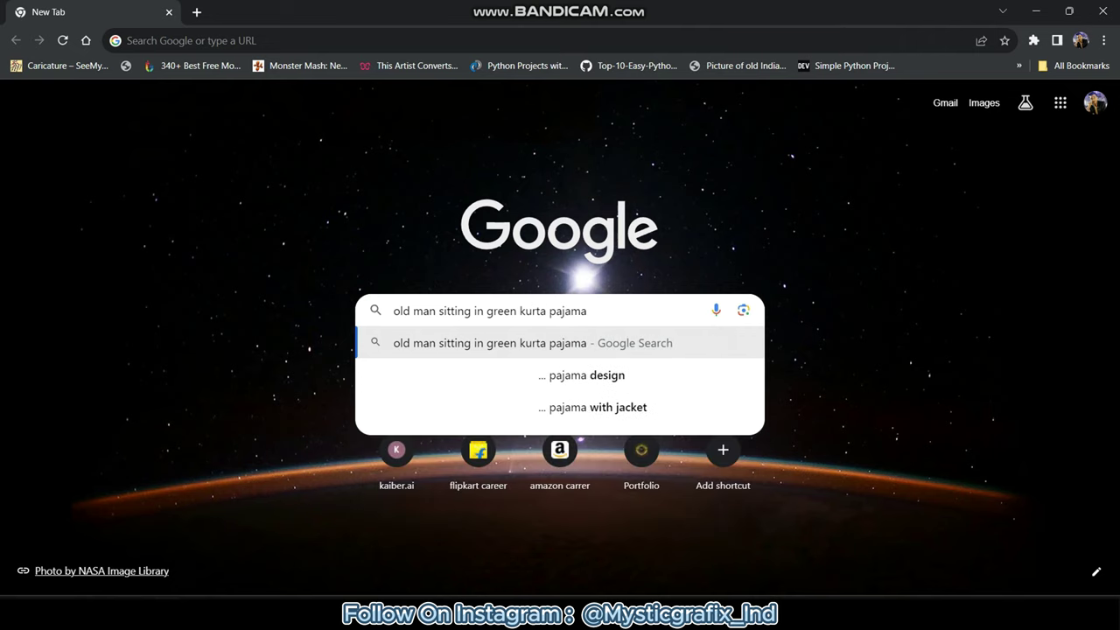
{"action": "key", "text": "Return"}
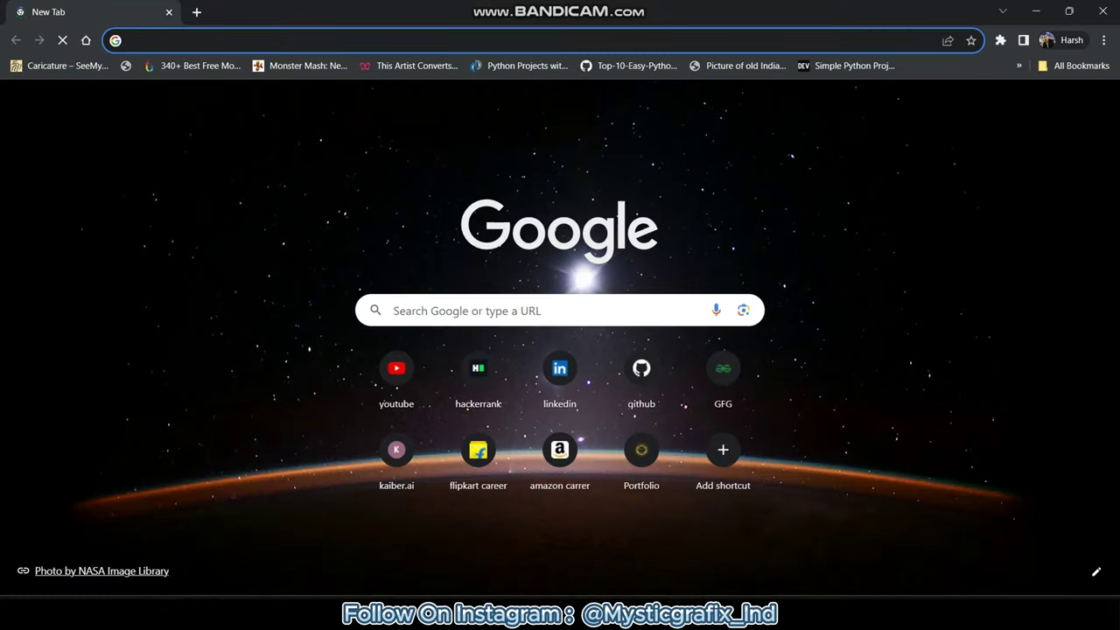
Search Google for sofa chair images.
{"action": "left_click", "coordinate": [551, 309]}
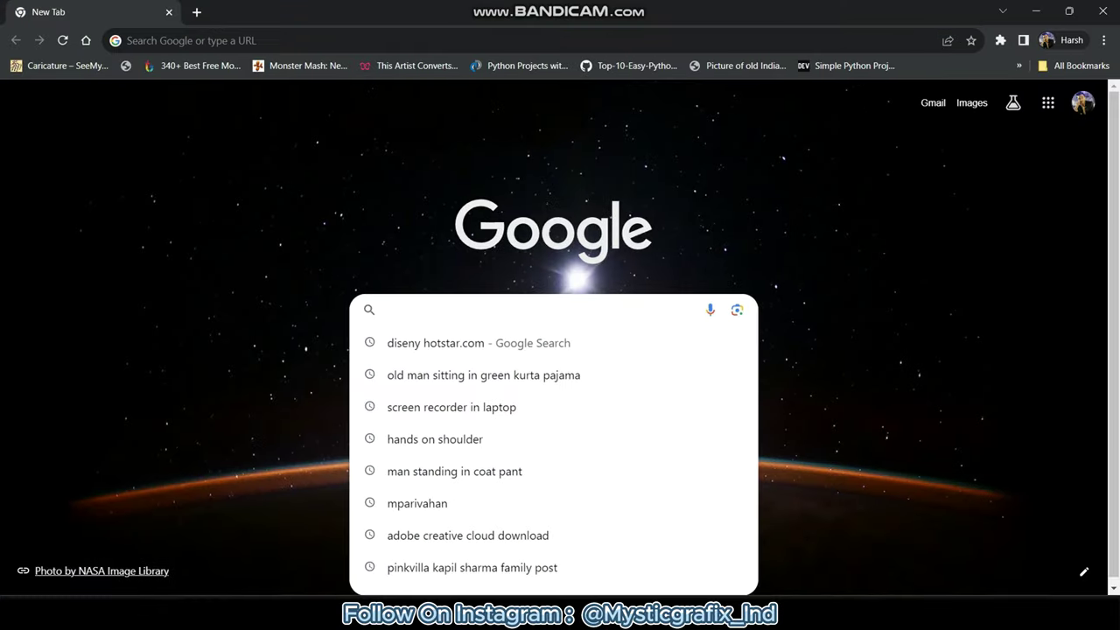
{"action": "type", "text": "s"}
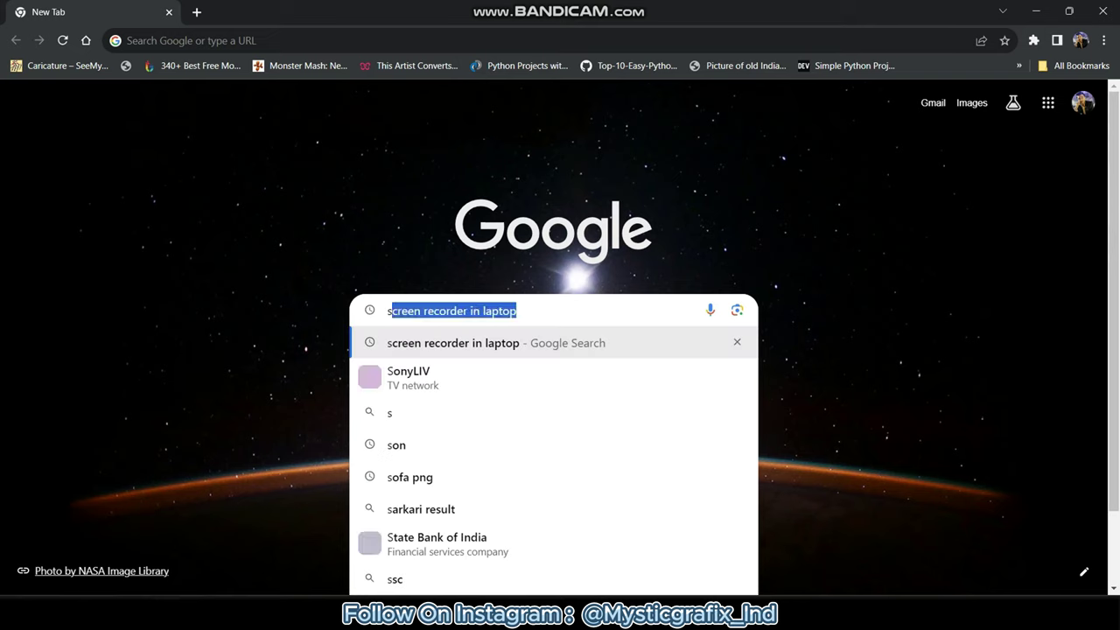
{"action": "type", "text": "ofa chair"}
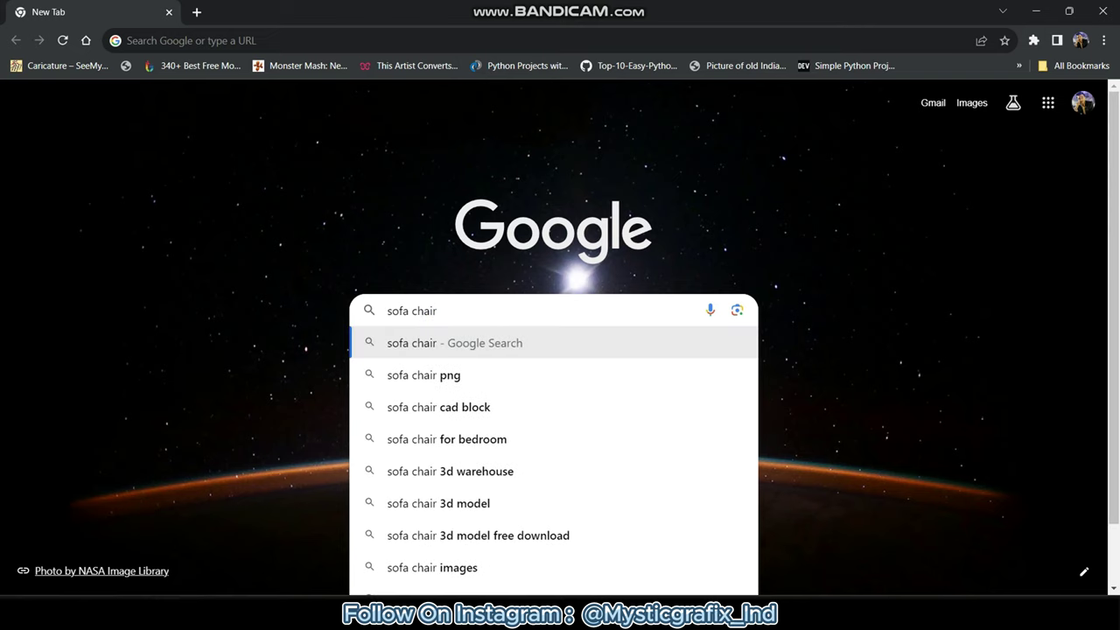
{"action": "key", "text": "Return"}
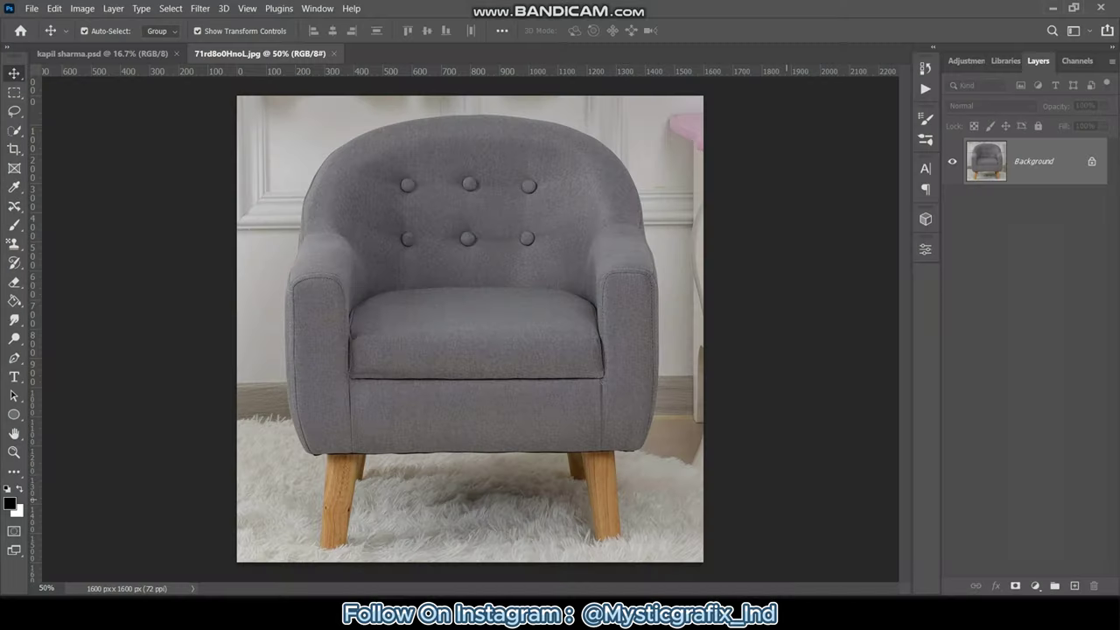
Select the chair as the subject, drag it into the composite, and scale it to about 179% over the seated woman.
{"action": "left_click", "coordinate": [171, 8]}
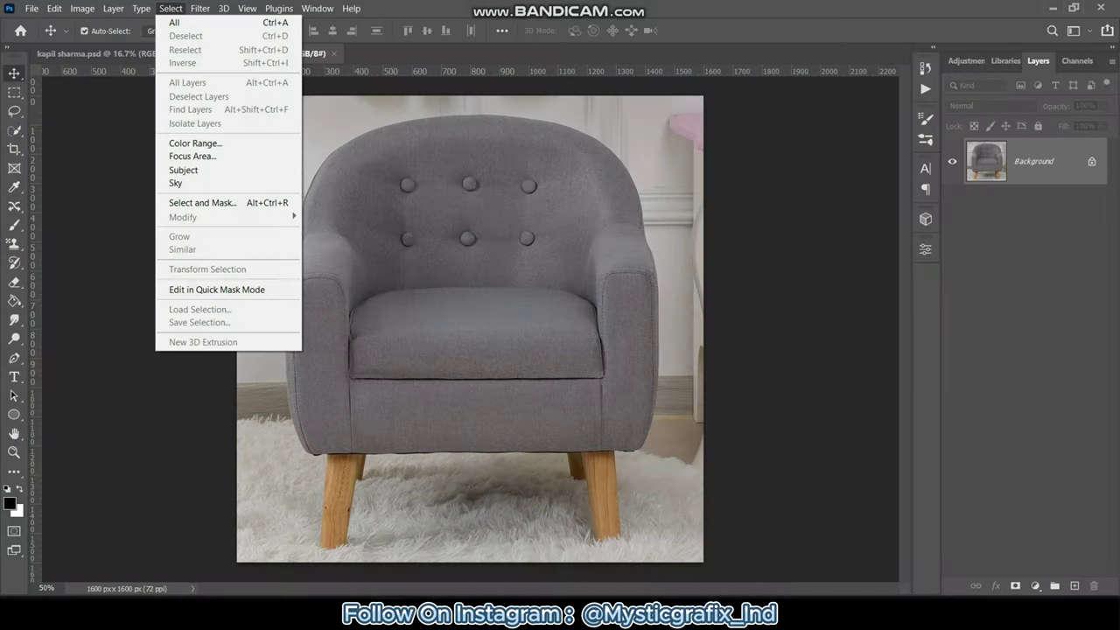
{"action": "left_click", "coordinate": [170, 8]}
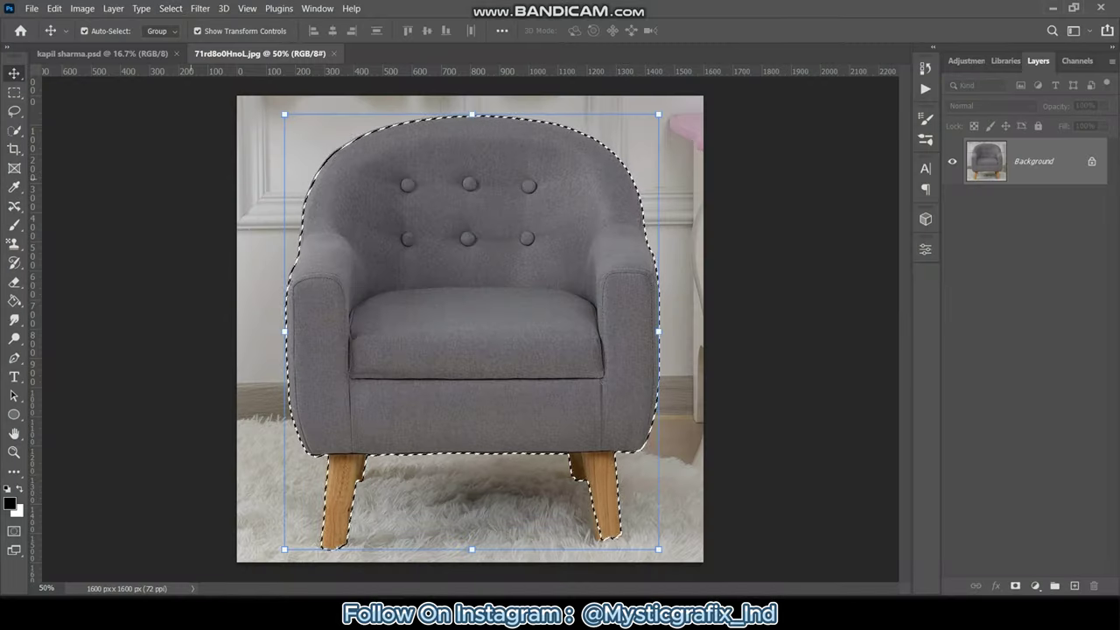
{"action": "left_click_drag", "start_coordinate": [315, 262], "coordinate": [455, 400]}
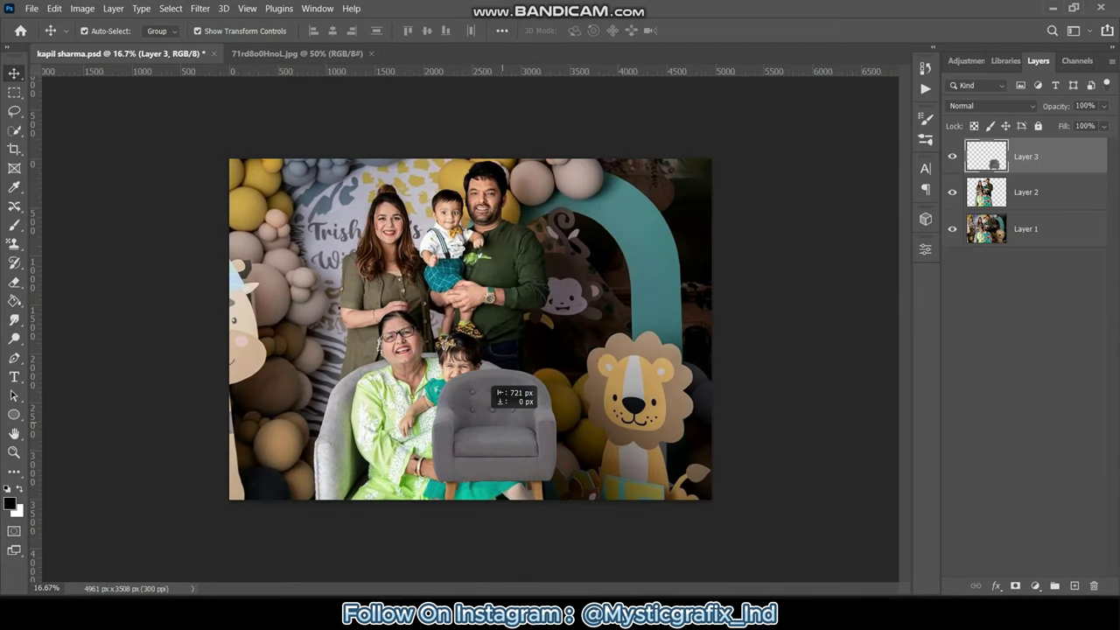
{"action": "key", "text": "ctrl+t"}
{"action": "left_click_drag", "start_coordinate": [493, 525], "coordinate": [537, 577]}
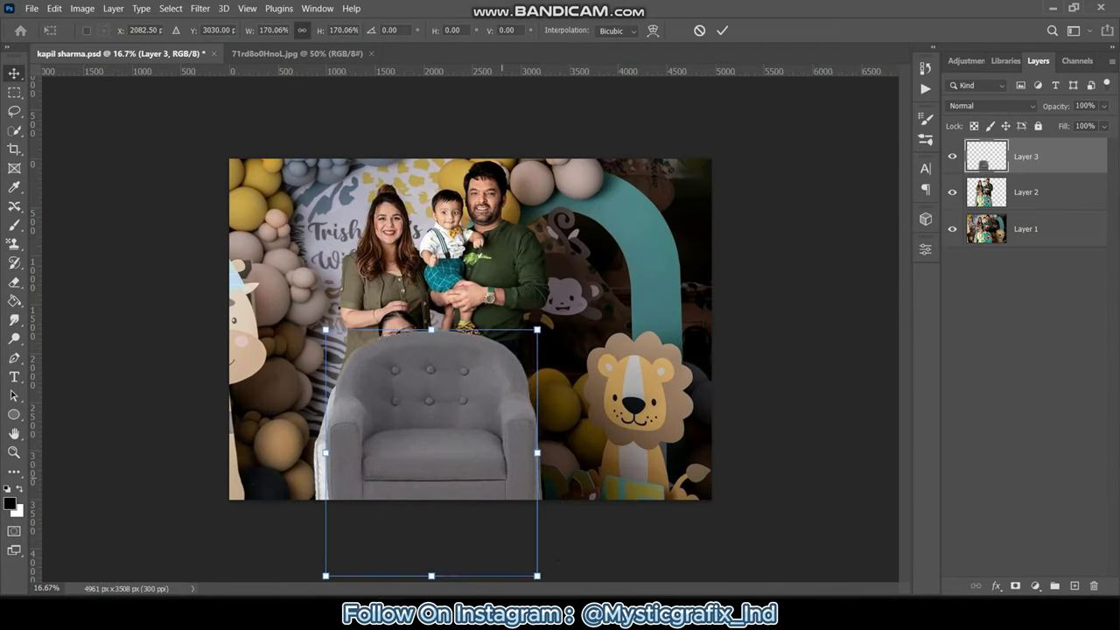
{"action": "left_click_drag", "start_coordinate": [473, 420], "coordinate": [487, 411]}
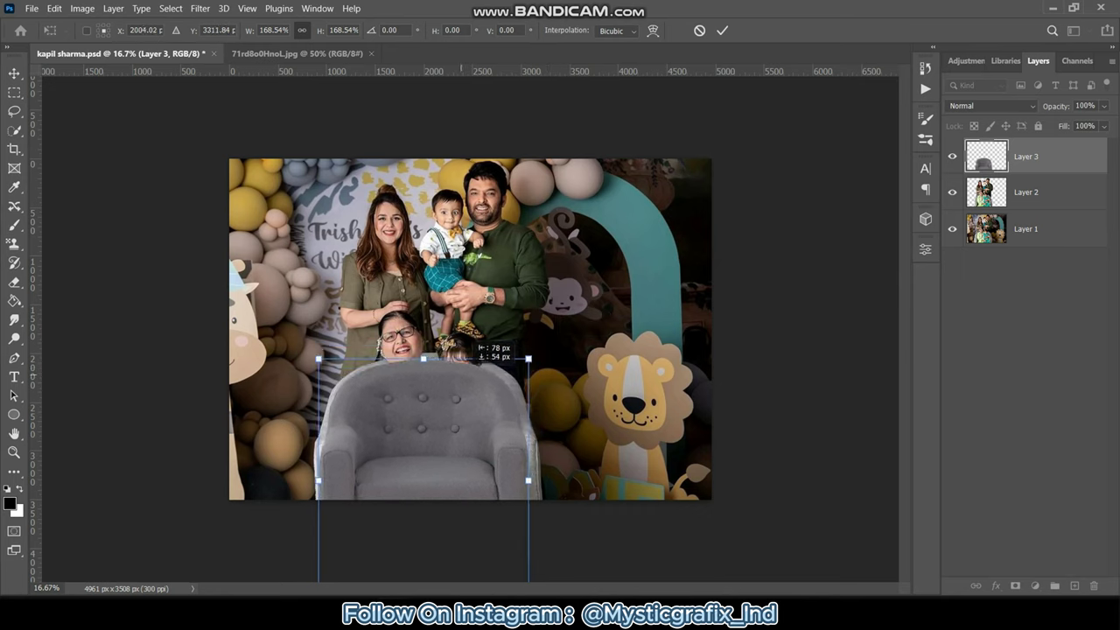
{"action": "left_click_drag", "start_coordinate": [325, 353], "coordinate": [313, 344]}
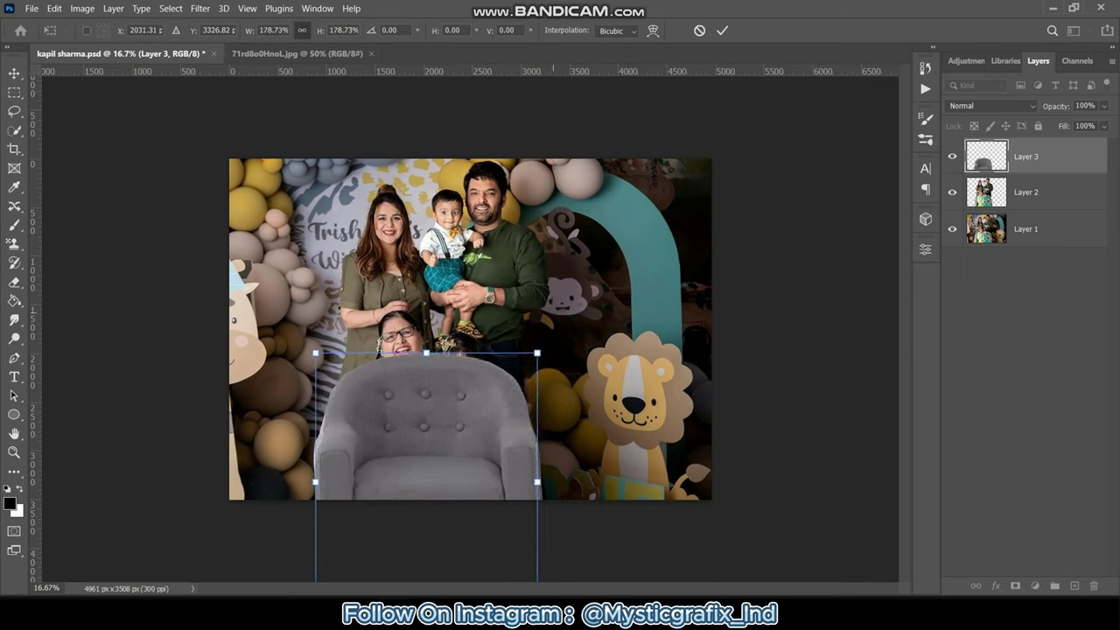
{"action": "left_click", "coordinate": [82, 8]}
Brighten the chair with Image > Adjustments > Brightness/Contrast.
{"action": "key", "text": "Return"}
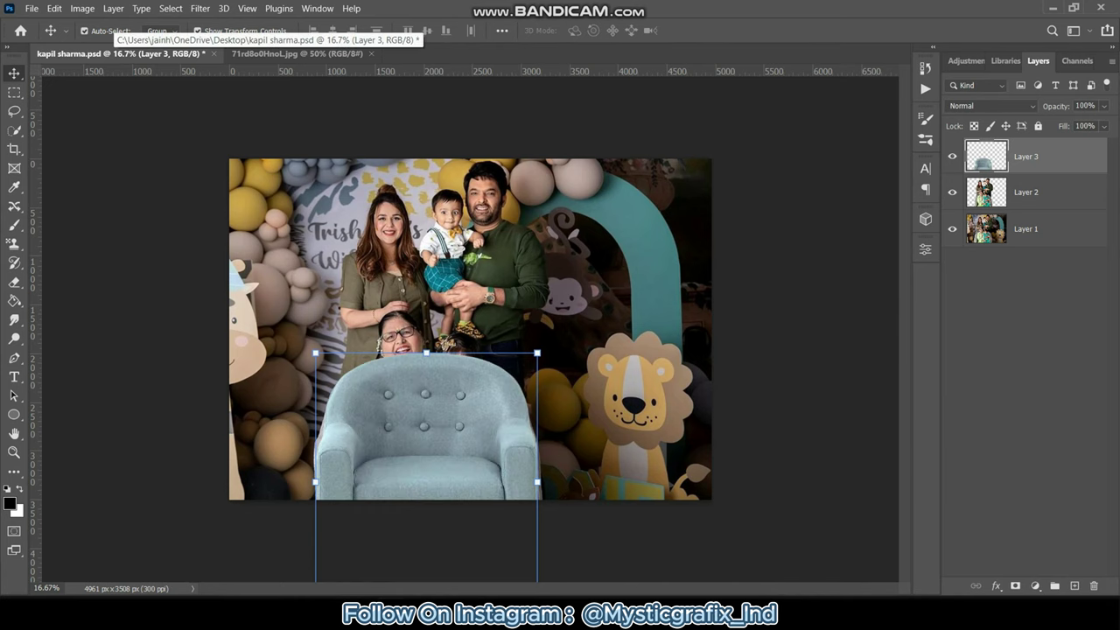
{"action": "left_click", "coordinate": [82, 8]}
{"action": "left_click", "coordinate": [262, 37]}
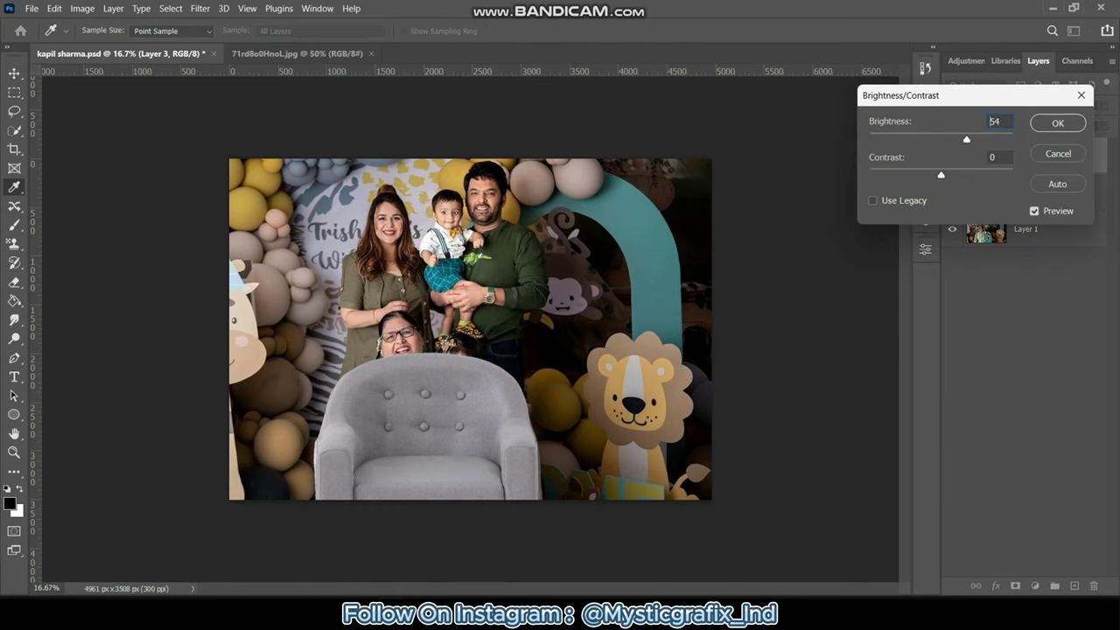
{"action": "key", "text": "Return"}
Move the chair right of the seated woman, place it behind the girl's layer, and hide the original background.
{"action": "mouse_move", "coordinate": [519, 395]}
{"action": "left_mouse_down"}
{"action": "mouse_move", "coordinate": [695, 395]}
{"action": "mouse_move", "coordinate": [668, 396]}
{"action": "left_mouse_up"}
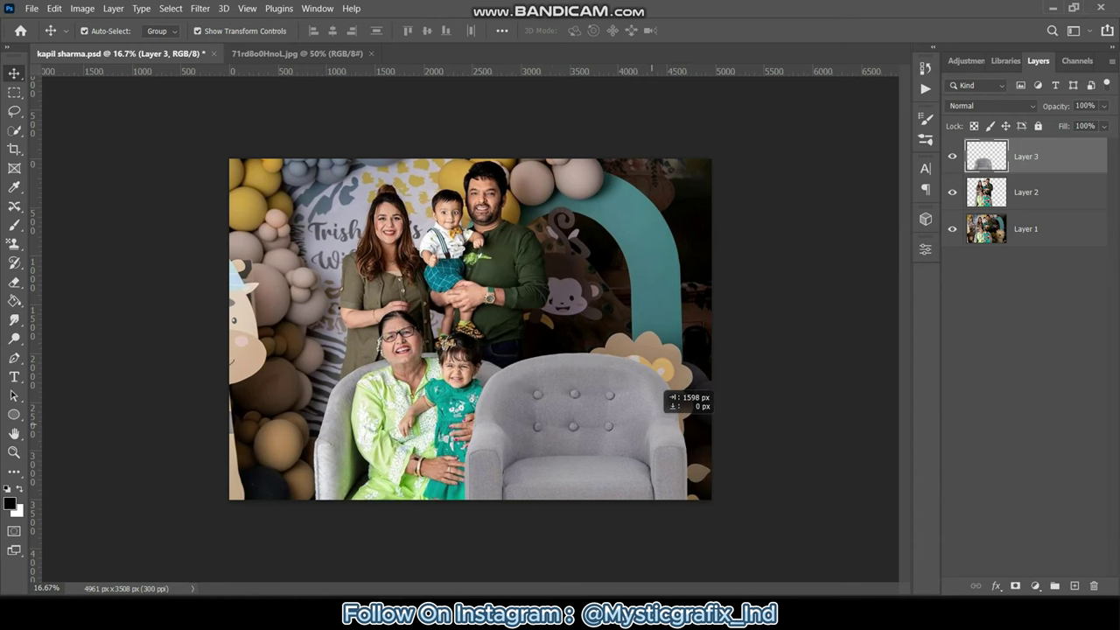
{"action": "key", "text": "ctrl+bracketleft"}
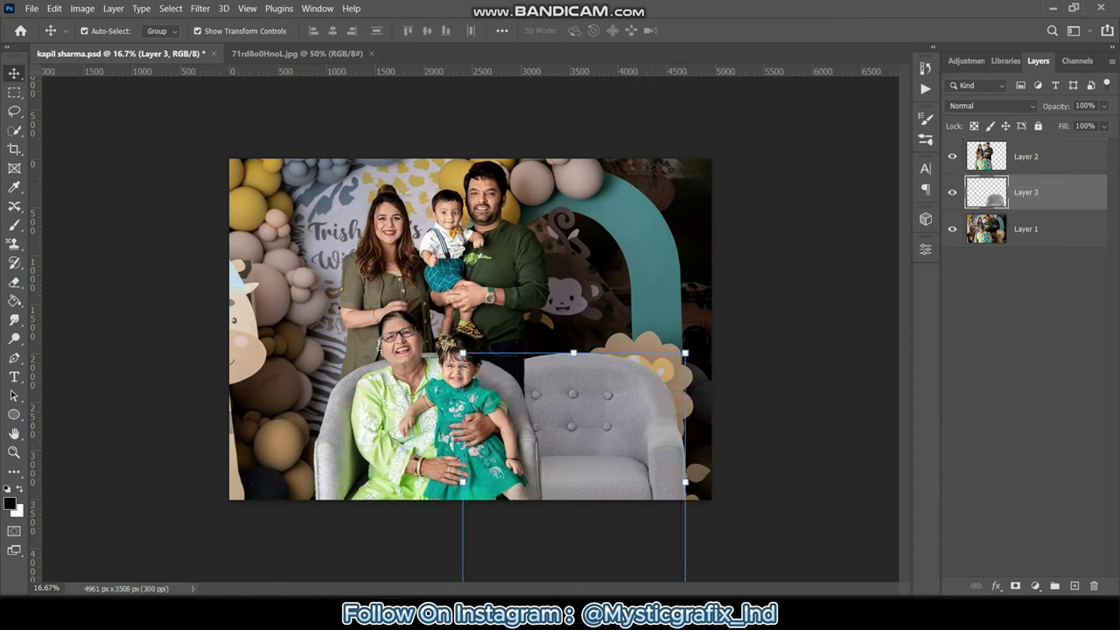
{"action": "left_click", "coordinate": [1024, 350]}
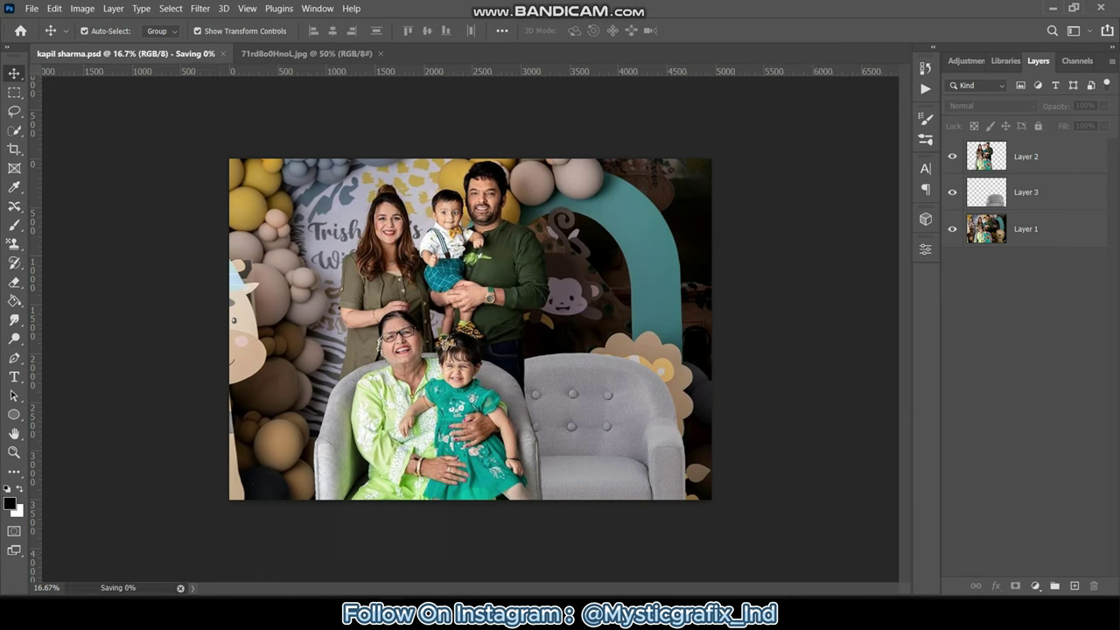
{"action": "left_click", "coordinate": [952, 229]}
Close the chair photo and auto-select the seated man in the kurta photo with Select > Subject.
{"action": "left_click", "coordinate": [265, 54]}
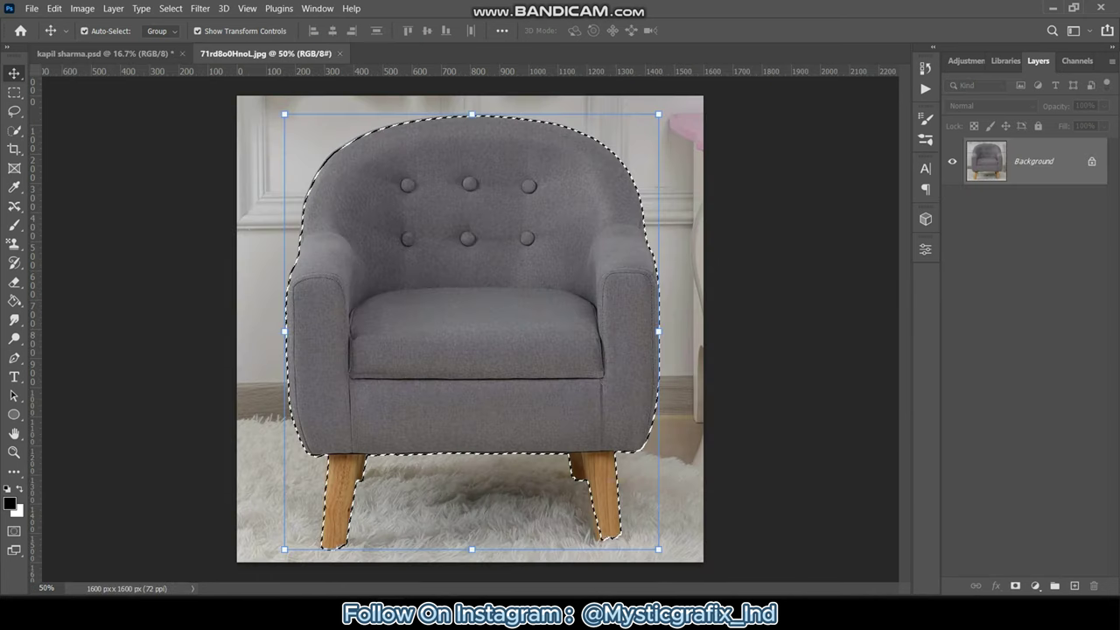
{"action": "key", "text": "ctrl+w"}
{"action": "left_click", "coordinate": [171, 8]}
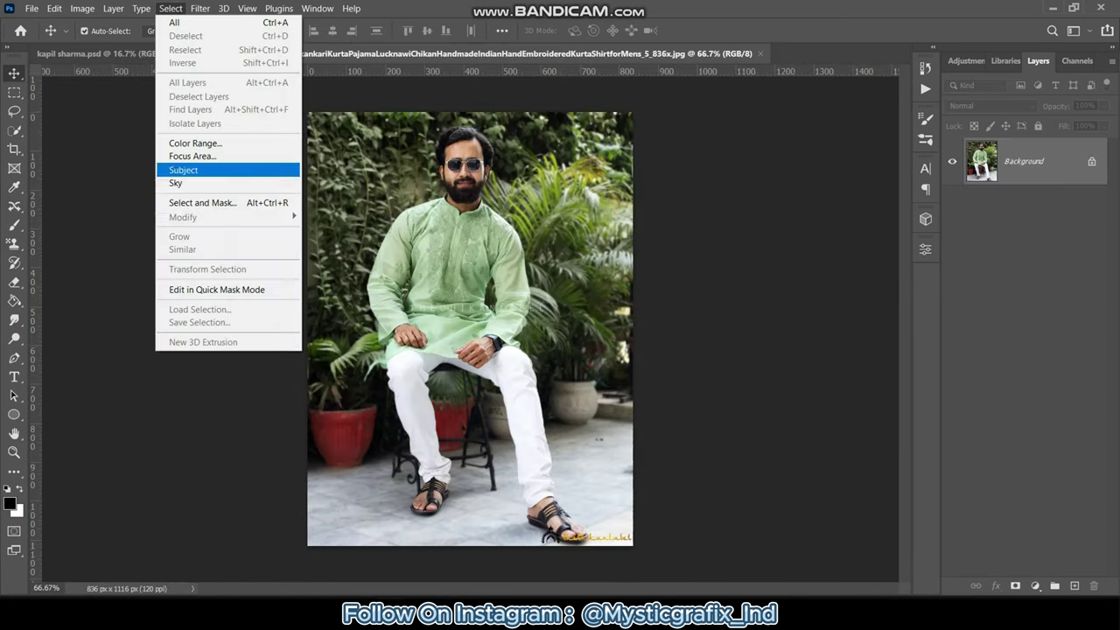
{"action": "left_click", "coordinate": [174, 167]}
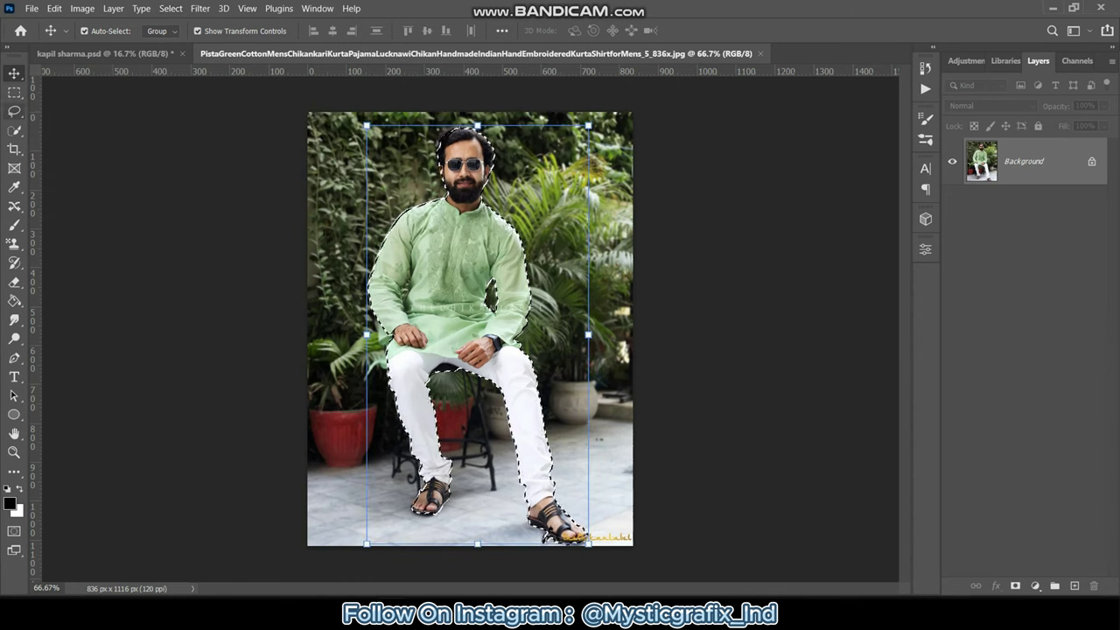
{"action": "key", "text": "l"}
Zoom in to inspect the man's selection edges, then copy him for the family composite.
{"action": "key", "text": "ctrl+plus"}
{"action": "key", "text": "ctrl+plus"}
{"action": "key", "text": "ctrl+plus"}
{"action": "scroll", "coordinate": [471, 329], "scroll_direction": "left", "scroll_amount": 5}
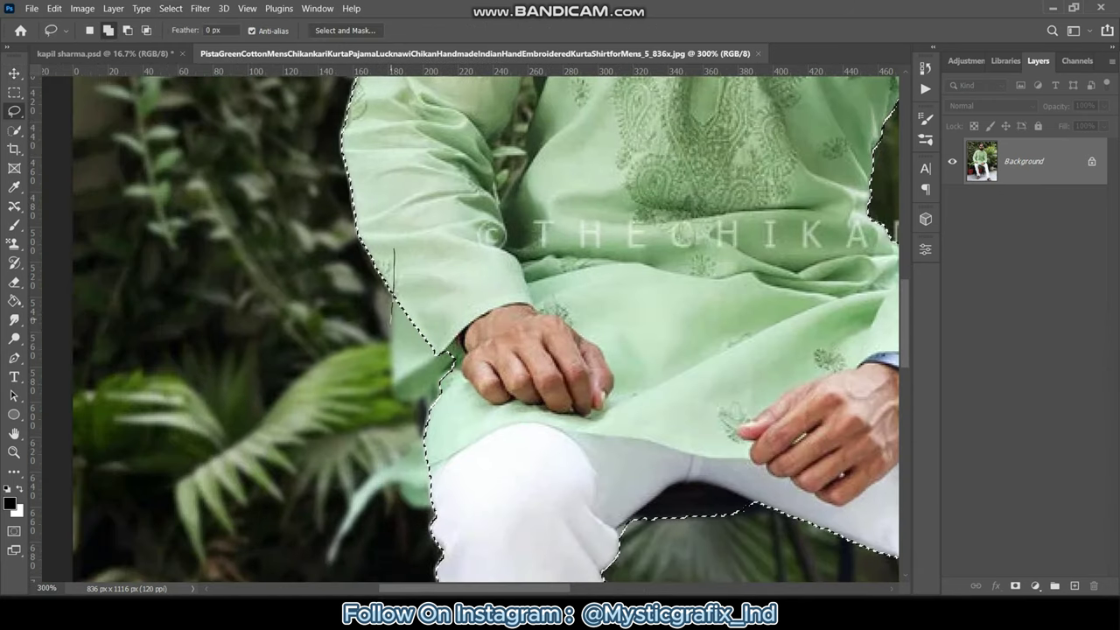
{"action": "scroll", "coordinate": [485, 329], "scroll_direction": "up", "scroll_amount": 2}
{"action": "scroll", "coordinate": [485, 328], "scroll_direction": "up", "scroll_amount": 1}
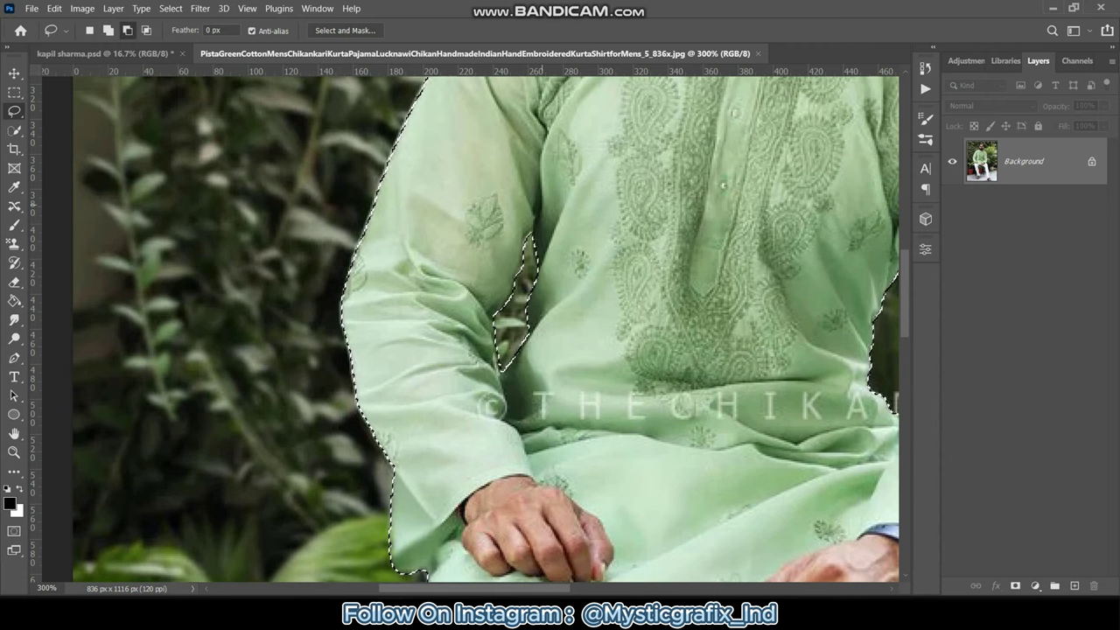
{"action": "scroll", "coordinate": [486, 328], "scroll_direction": "up", "scroll_amount": 3}
{"action": "scroll", "coordinate": [485, 329], "scroll_direction": "up", "scroll_amount": 1}
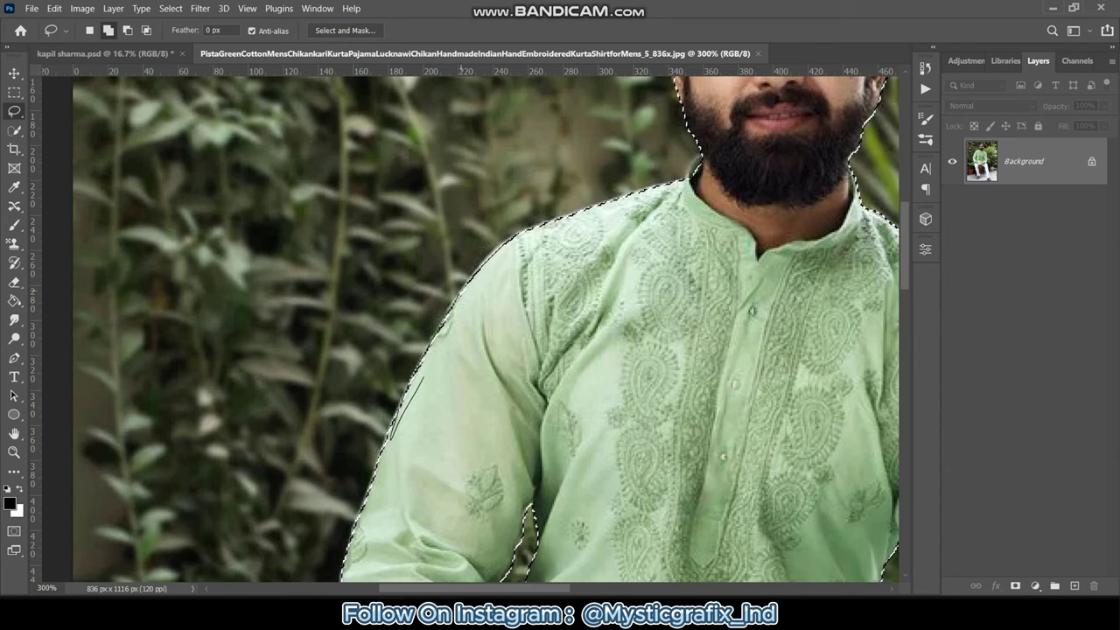
{"action": "scroll", "coordinate": [485, 329], "scroll_direction": "up", "scroll_amount": 3}
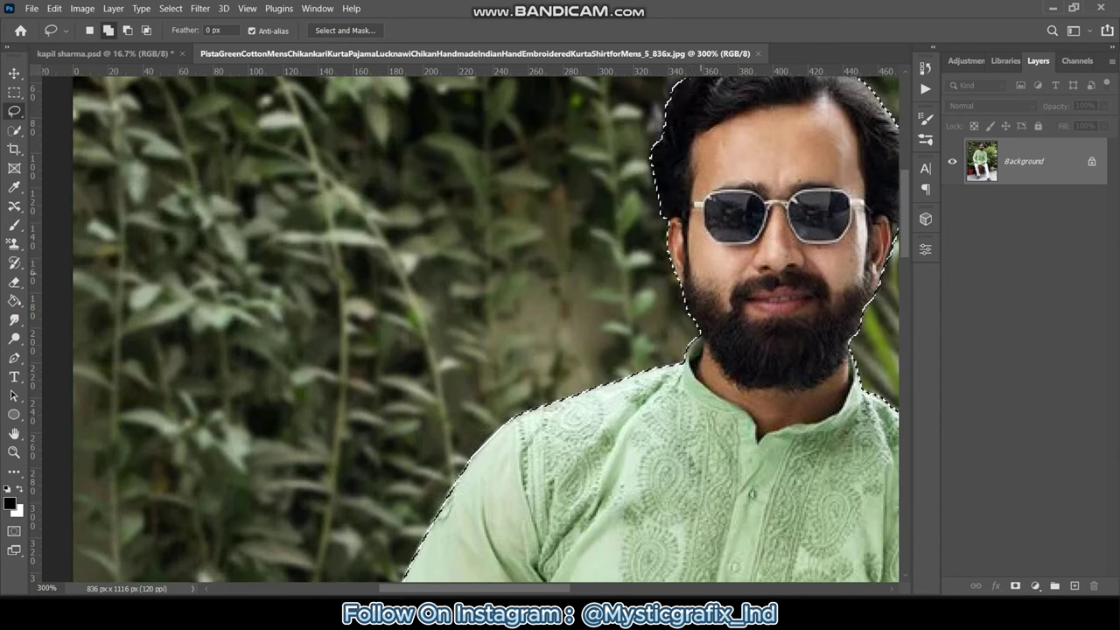
{"action": "scroll", "coordinate": [485, 328], "scroll_direction": "up", "scroll_amount": 2}
{"action": "scroll", "coordinate": [485, 329], "scroll_direction": "right", "scroll_amount": 5}
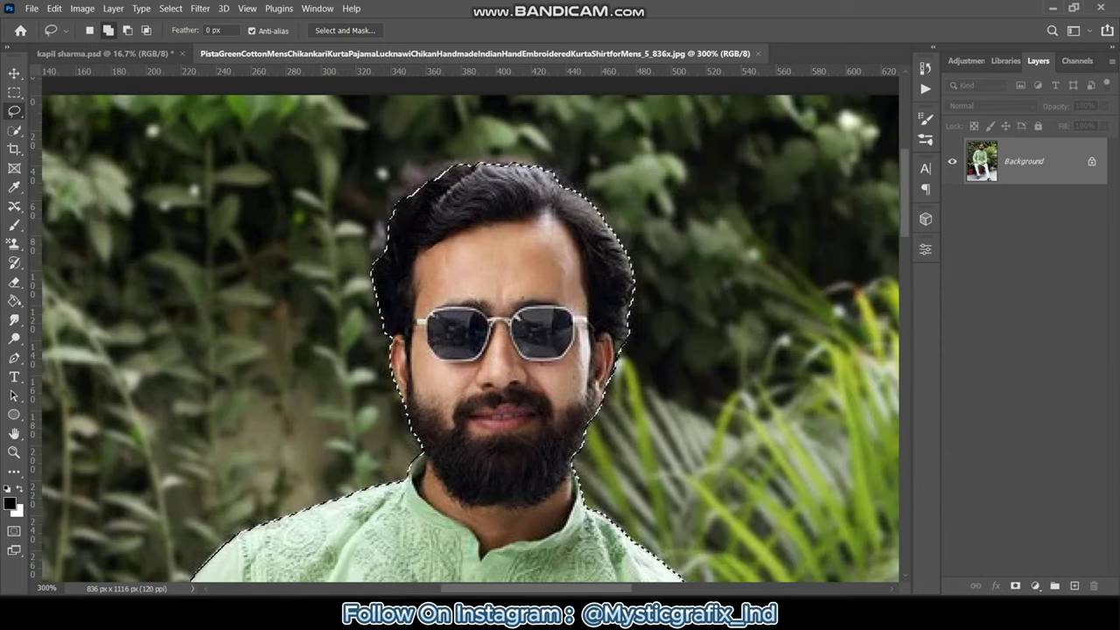
{"action": "scroll", "coordinate": [485, 329], "scroll_direction": "down", "scroll_amount": 1}
{"action": "scroll", "coordinate": [470, 329], "scroll_direction": "down", "scroll_amount": 3}
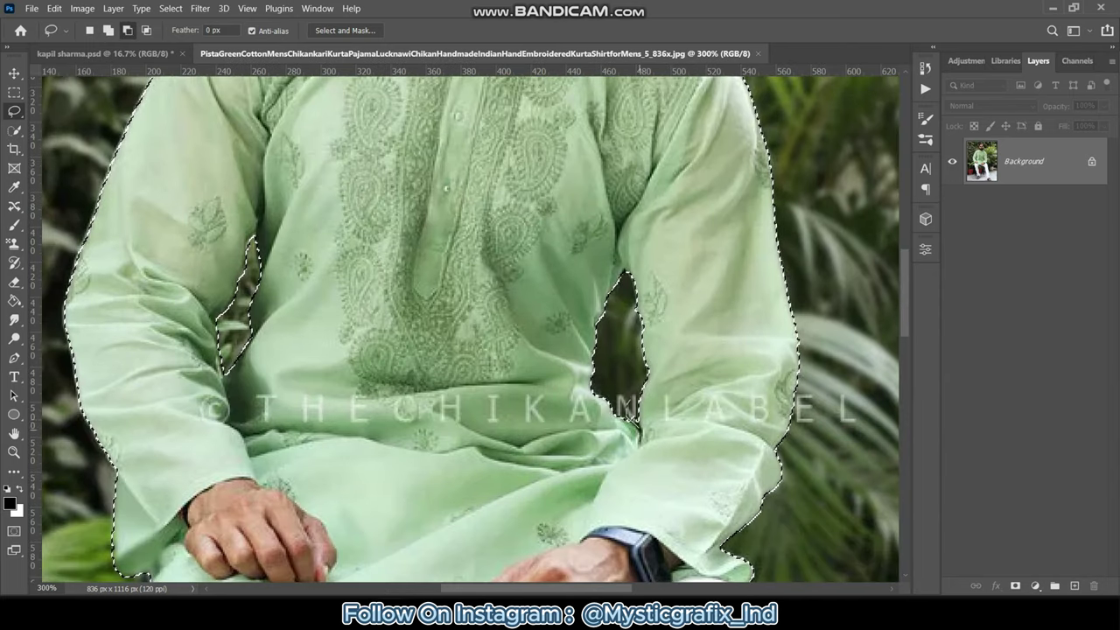
{"action": "scroll", "coordinate": [470, 329], "scroll_direction": "down", "scroll_amount": 3}
{"action": "scroll", "coordinate": [470, 329], "scroll_direction": "down", "scroll_amount": 3}
{"action": "scroll", "coordinate": [470, 329], "scroll_direction": "down", "scroll_amount": 3}
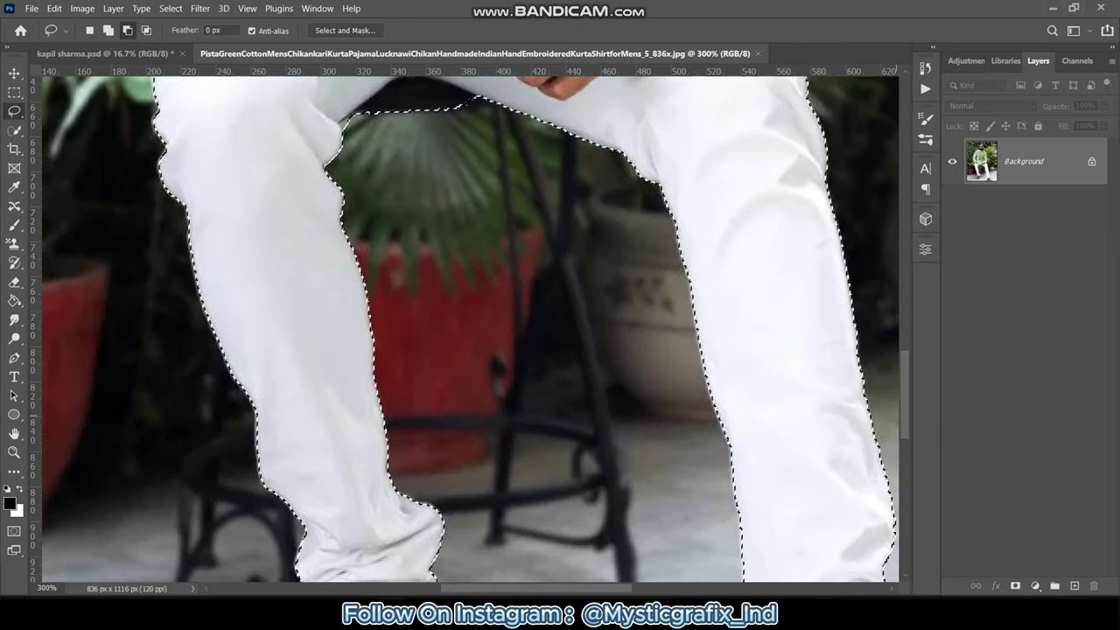
{"action": "key", "text": "ctrl+1"}
{"action": "key", "text": "ctrl+0"}
{"action": "key", "text": "ctrl+c"}
{"action": "key", "text": "ctrl+Tab"}
Paste the man as a new layer, enlarge him to about 341%, flip him horizontally and place him on the chair.
{"action": "key", "text": "ctrl+v"}
{"action": "key", "text": "ctrl+t"}
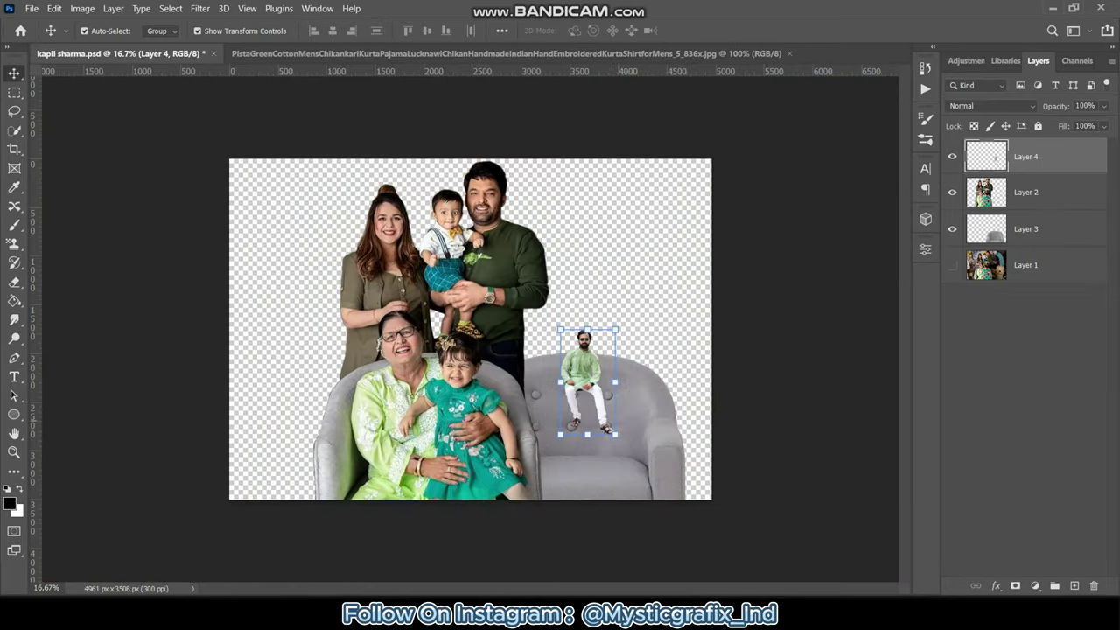
{"action": "left_click_drag", "start_coordinate": [613, 430], "coordinate": [685, 565]}
{"action": "mouse_move", "coordinate": [685, 329]}
{"action": "left_mouse_down"}
{"action": "mouse_move", "coordinate": [745, 279]}
{"action": "mouse_move", "coordinate": [644, 354]}
{"action": "left_mouse_up"}
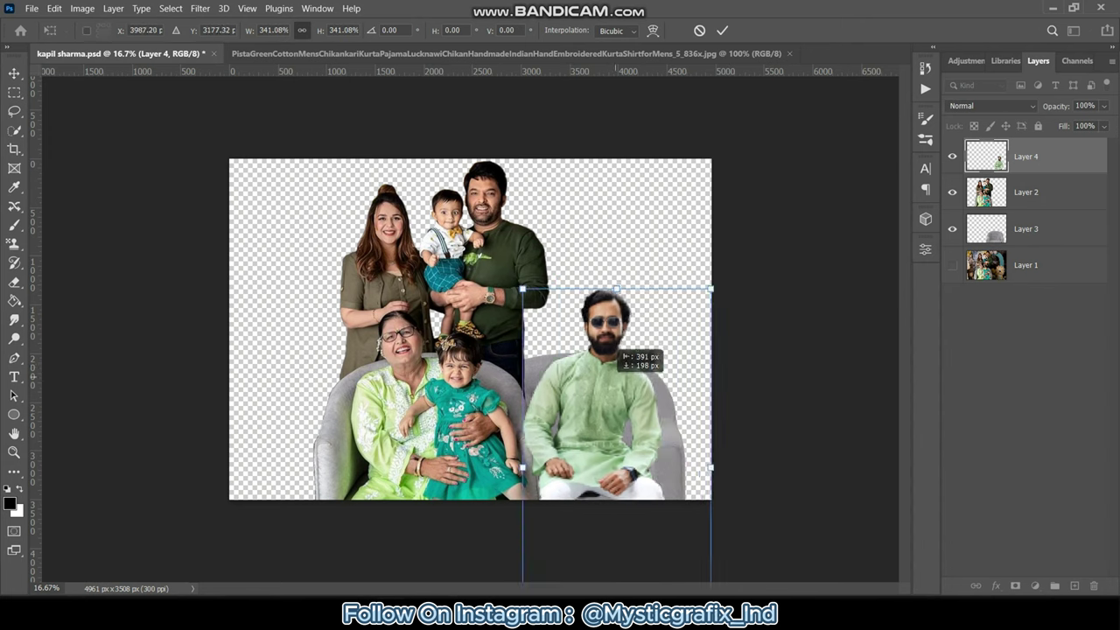
{"action": "left_click_drag", "start_coordinate": [702, 296], "coordinate": [709, 291]}
{"action": "right_click", "coordinate": [605, 358]}
{"action": "left_click", "coordinate": [643, 326]}
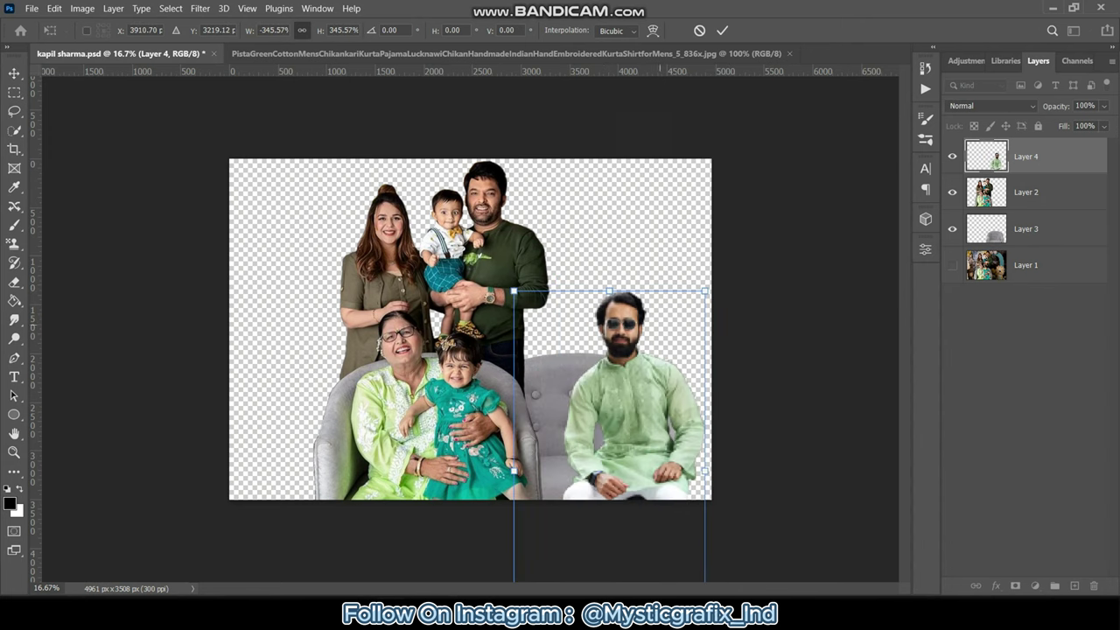
{"action": "left_click_drag", "start_coordinate": [653, 339], "coordinate": [590, 347]}
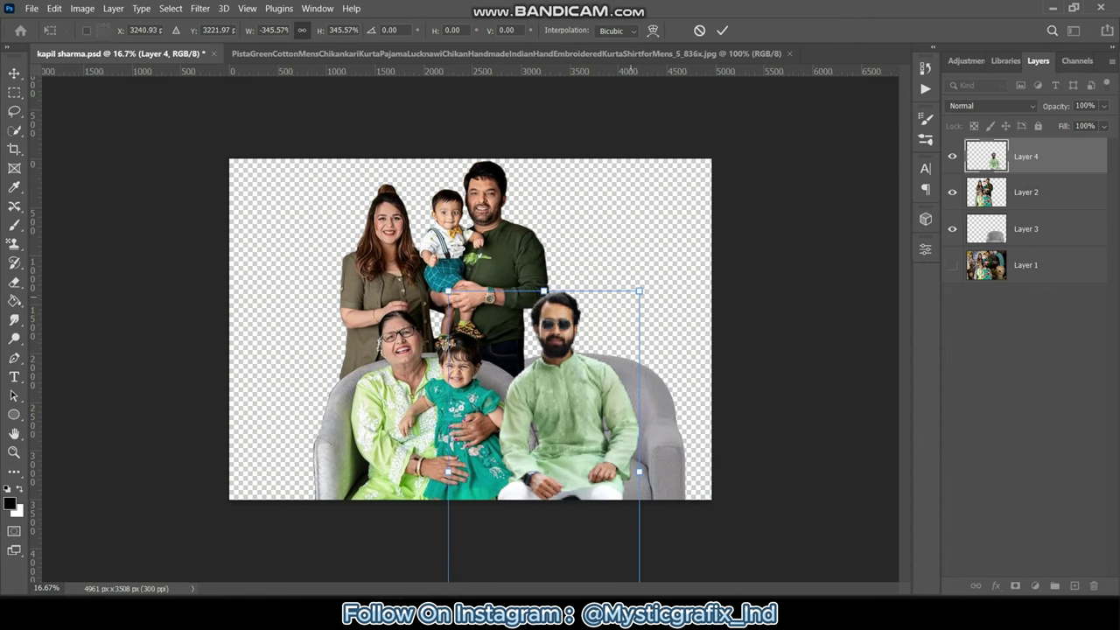
{"action": "key", "text": "Return"}
Rescale the man to about 101% and move him left and down beside the girl.
{"action": "left_click", "coordinate": [82, 8]}
{"action": "key", "text": "Escape"}
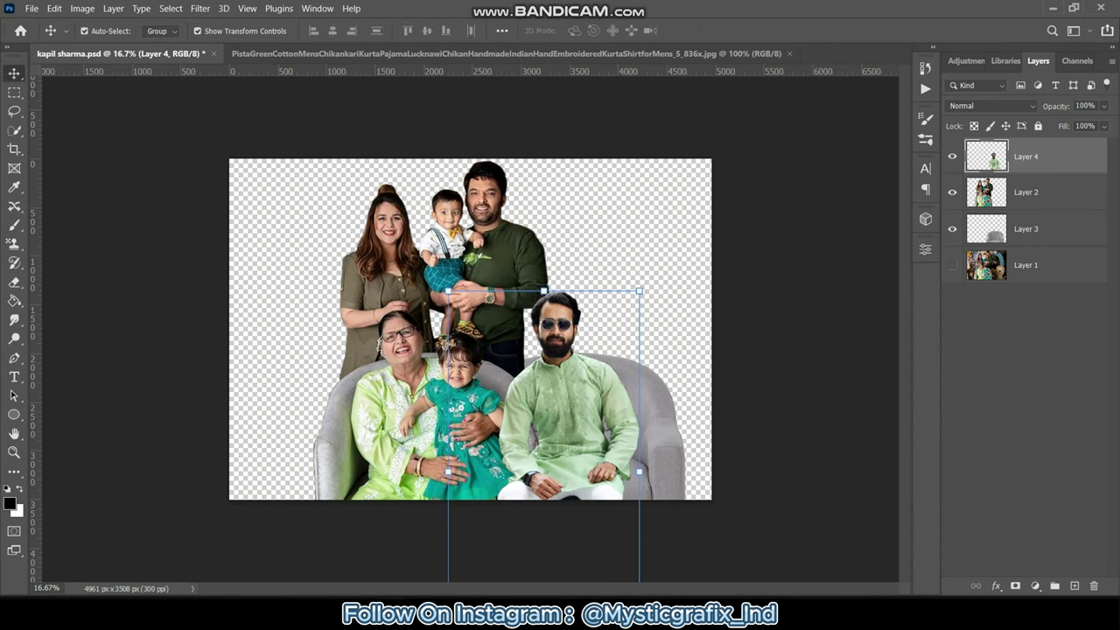
{"action": "key", "text": "e"}
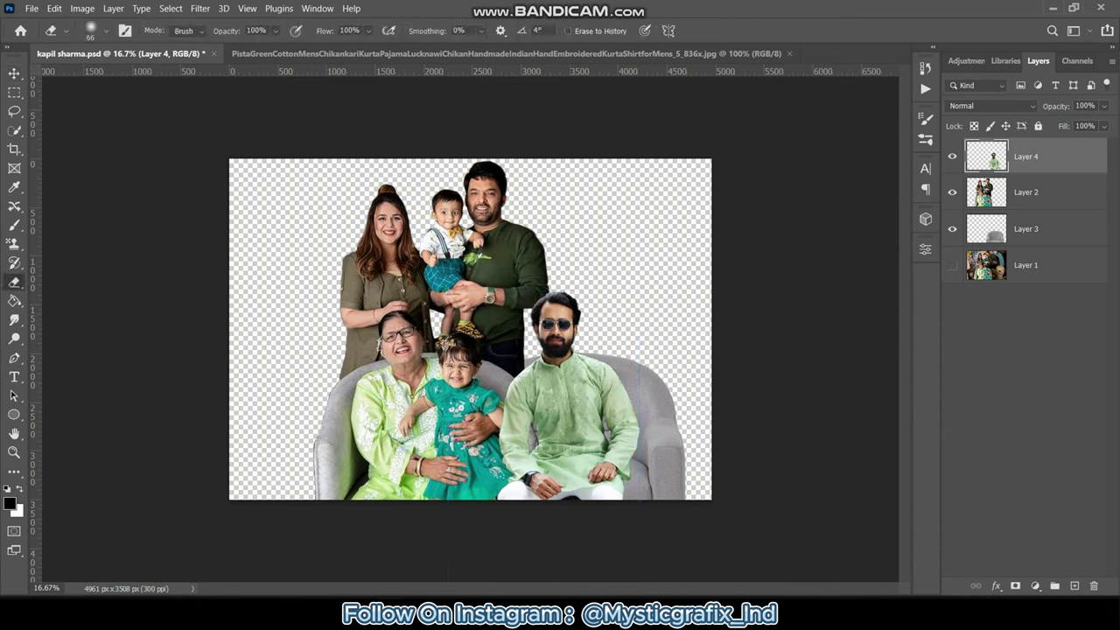
{"action": "key", "text": "ctrl+t"}
{"action": "left_click_drag", "start_coordinate": [644, 294], "coordinate": [641, 288]}
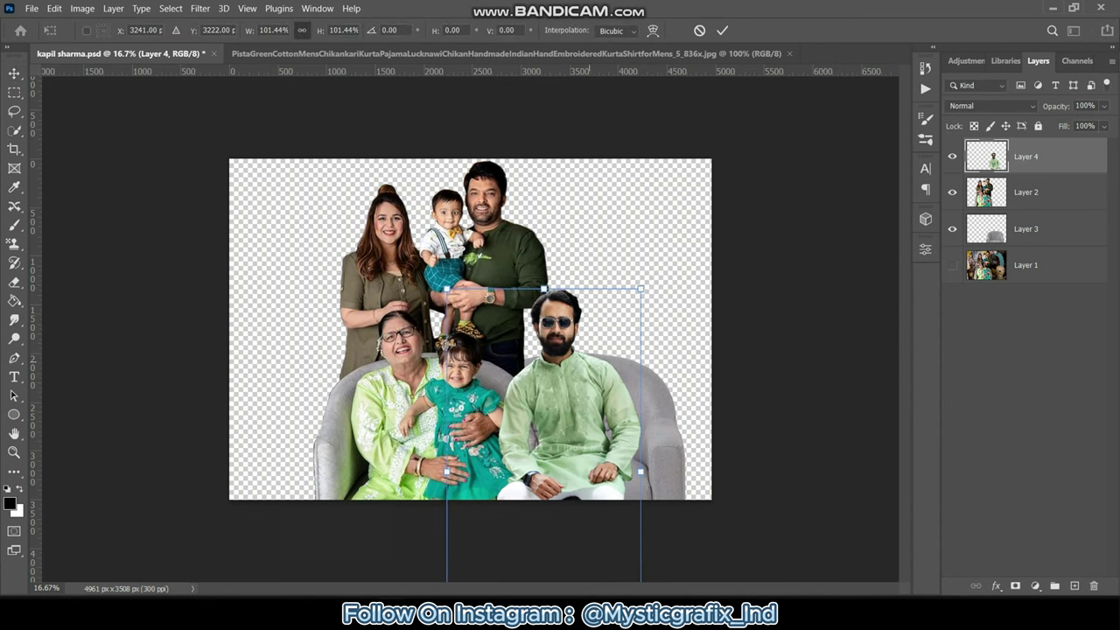
{"action": "left_click_drag", "start_coordinate": [597, 329], "coordinate": [579, 339]}
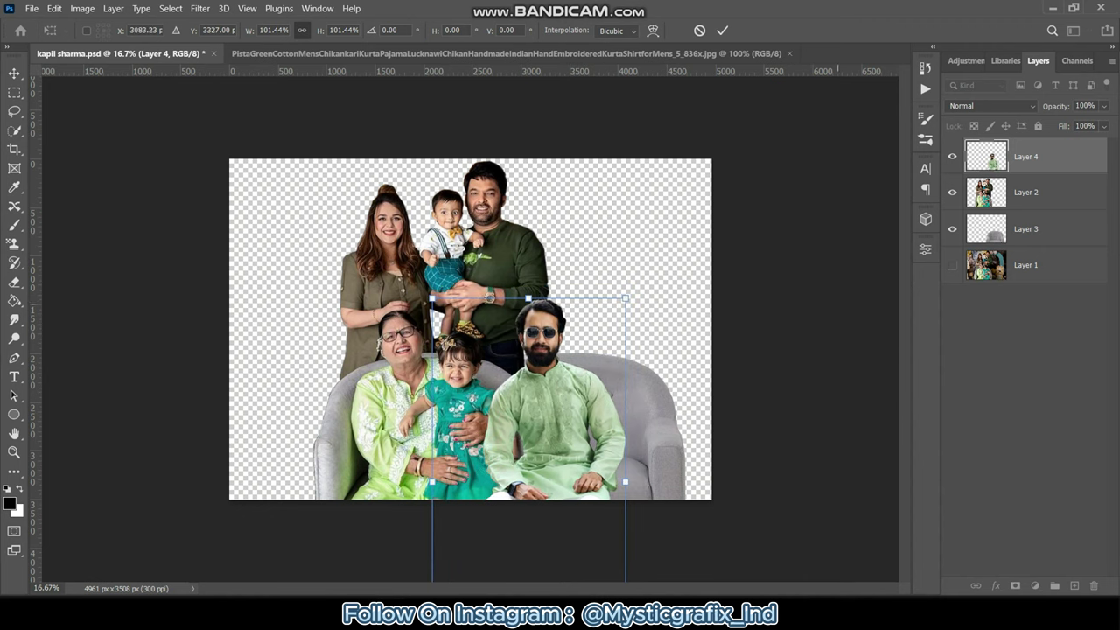
{"action": "key", "text": "Return"}
Hide the grey sofa layer, then shrink the man to about 95% and nudge him upward.
{"action": "left_click", "coordinate": [952, 228]}
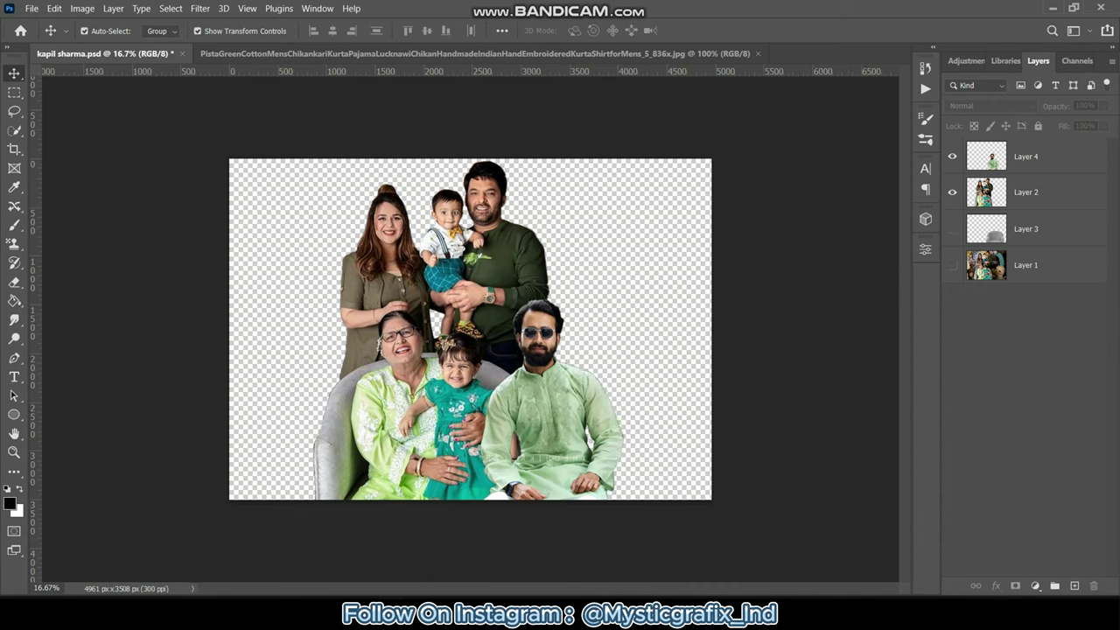
{"action": "left_click", "coordinate": [1054, 156]}
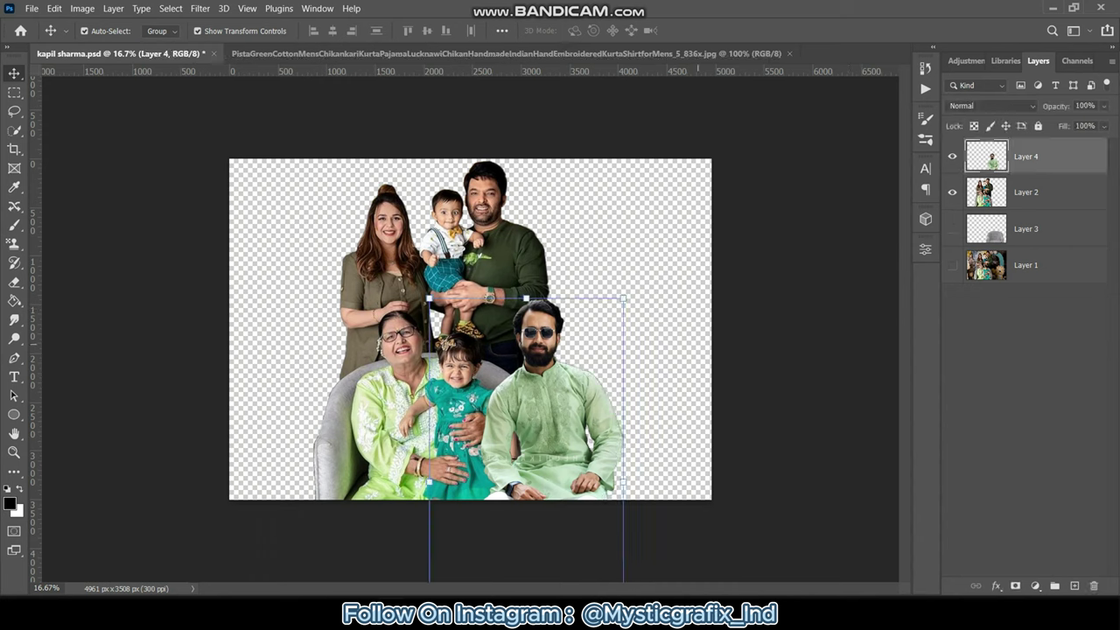
{"action": "left_click_drag", "start_coordinate": [623, 298], "coordinate": [619, 306]}
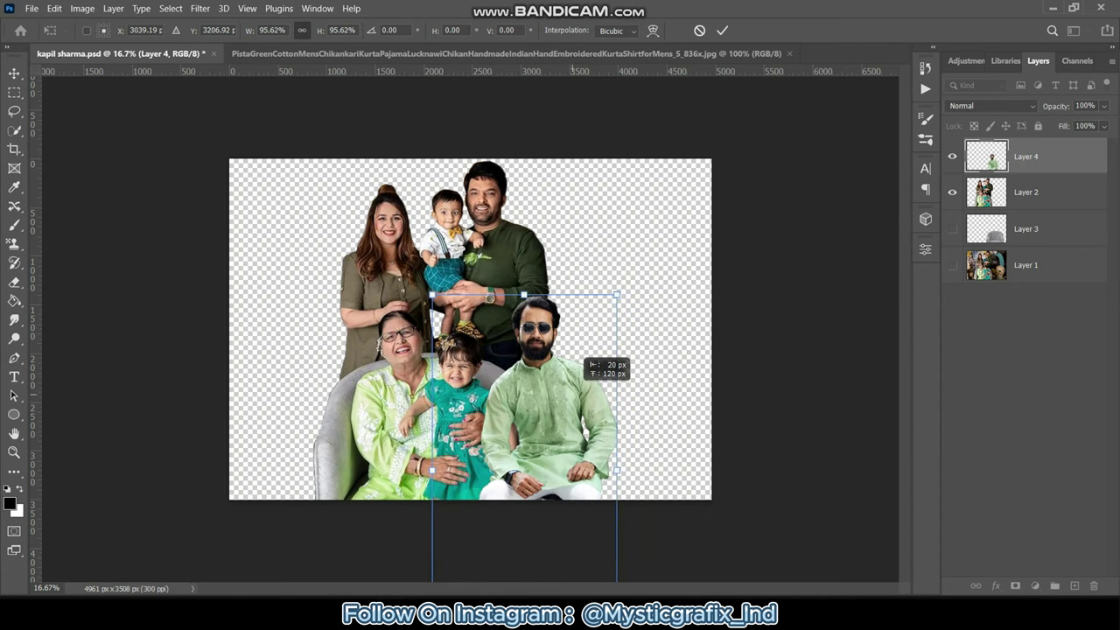
{"action": "left_click_drag", "start_coordinate": [577, 367], "coordinate": [577, 359]}
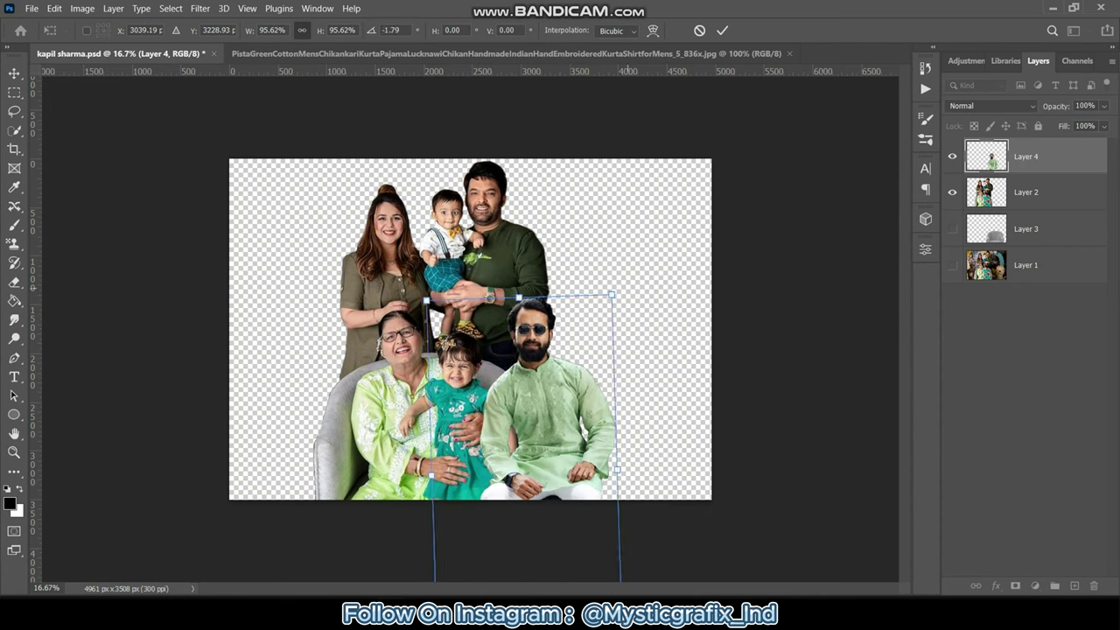
{"action": "key", "text": "Return"}
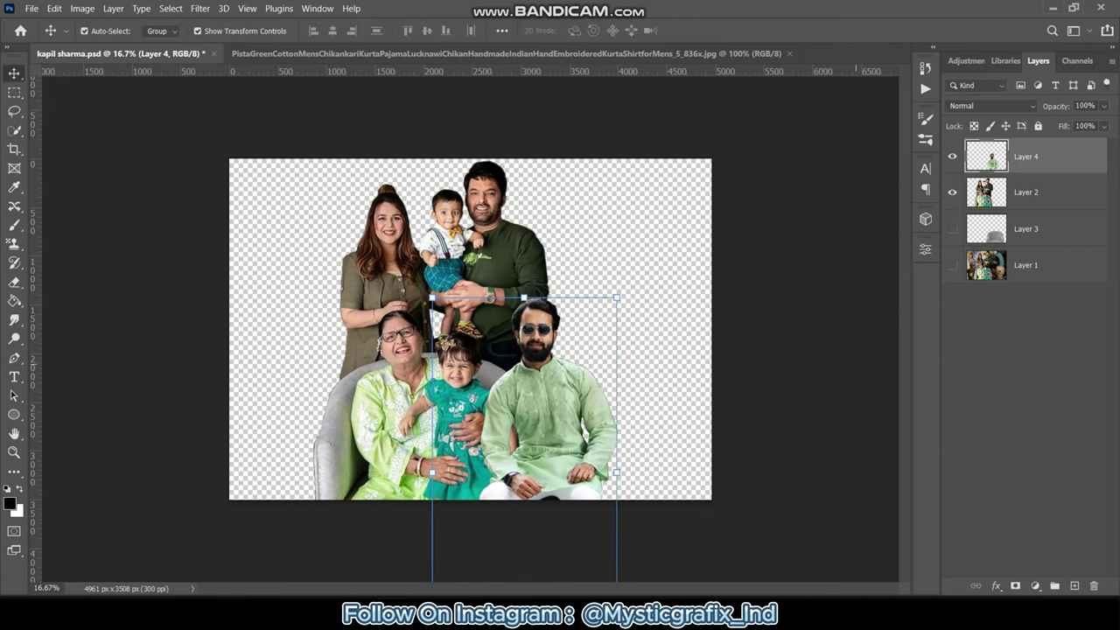
Lasso the seated man's head, delete it, and clear the selection.
{"action": "key", "text": "l"}
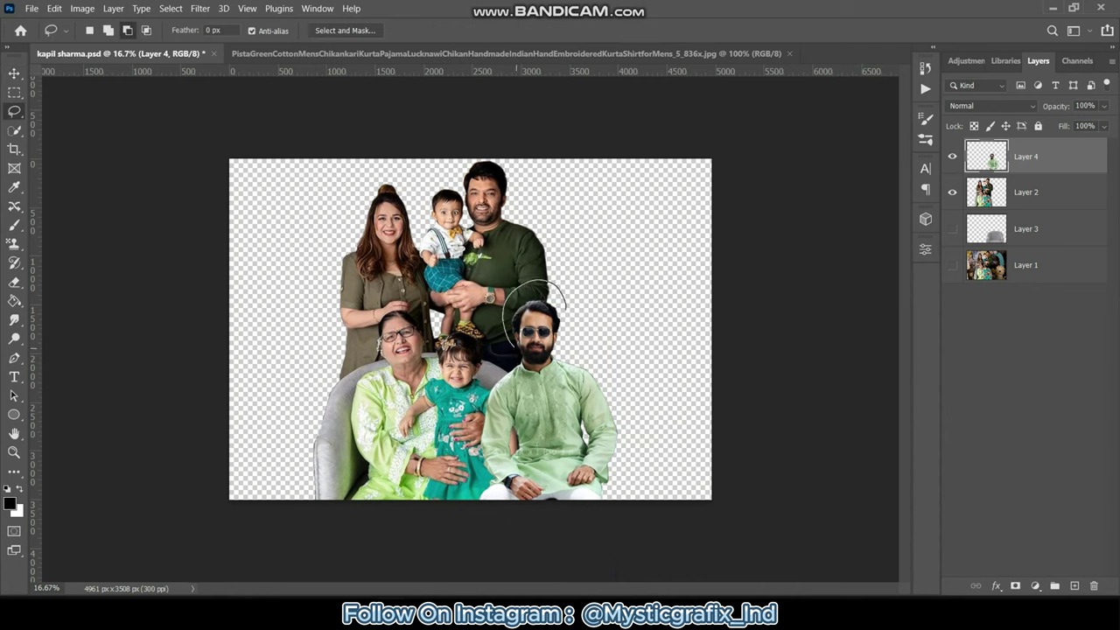
{"action": "left_click_drag", "start_coordinate": [565, 308], "coordinate": [525, 354]}
{"action": "key", "text": "Delete"}
{"action": "key", "text": "m"}
{"action": "key", "text": "ctrl+d"}
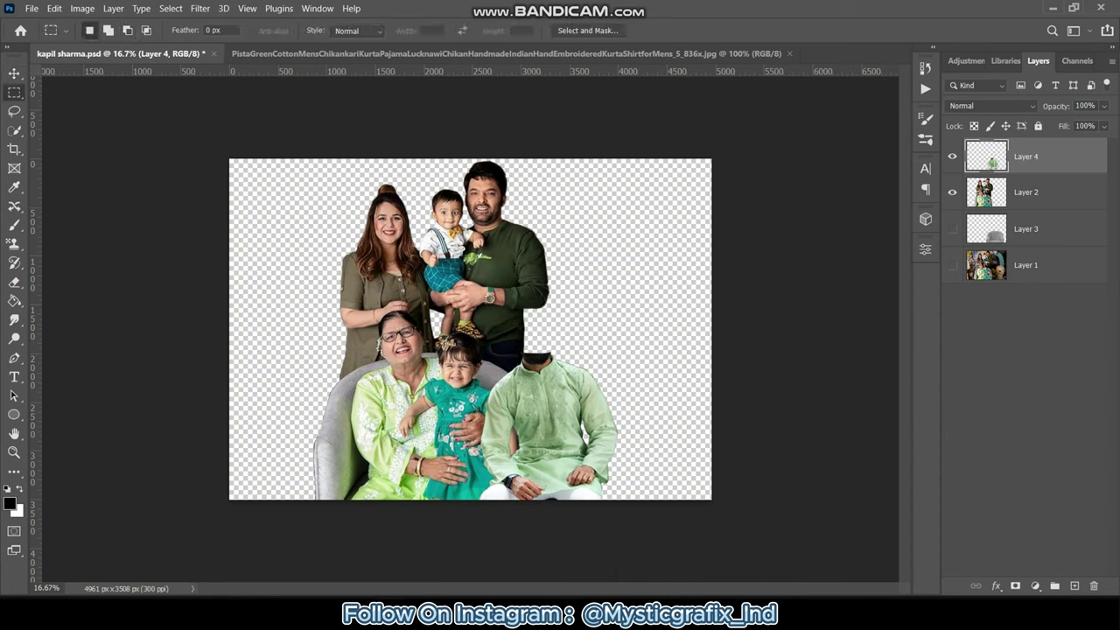
Duplicate the family layer above the man and give it an inverted, hidden layer mask.
{"action": "key", "text": "alt+bracketleft"}
{"action": "key", "text": "ctrl+j"}
{"action": "key", "text": "ctrl+bracketright"}
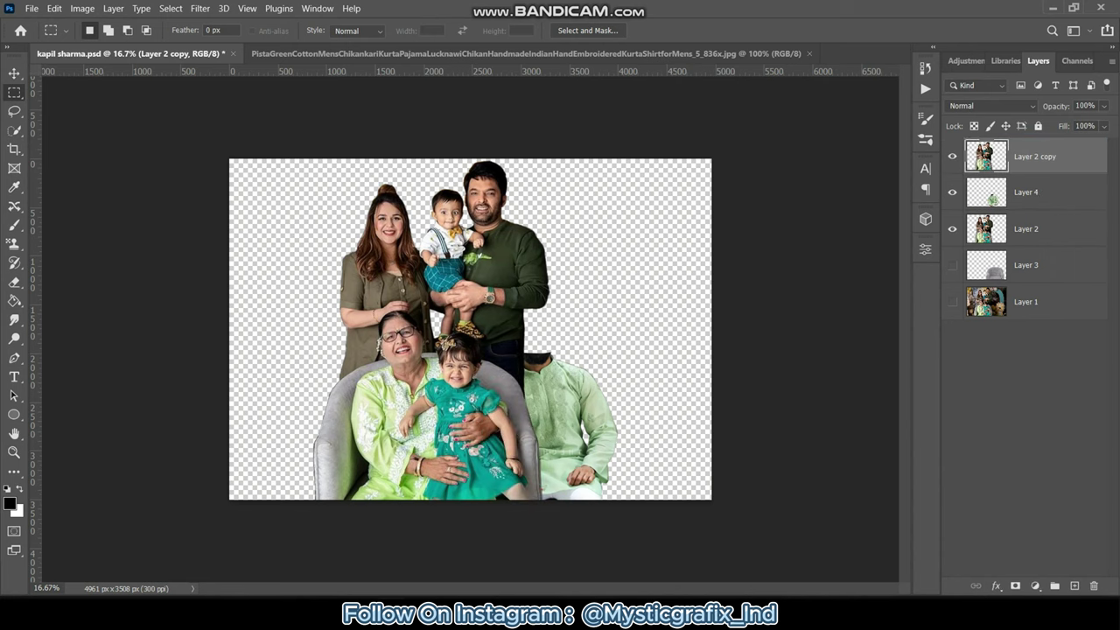
{"action": "left_click", "coordinate": [1015, 585]}
{"action": "key", "text": "ctrl+i"}
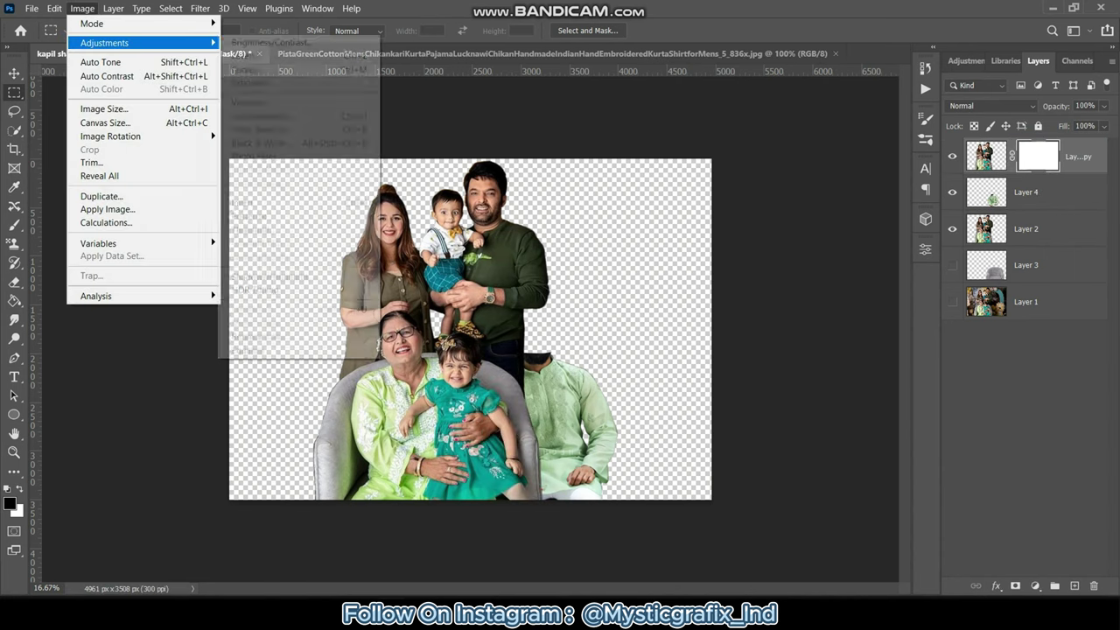
Paint on the mask to reveal the girl's leg and dress hem over the kurta.
{"action": "key", "text": "b"}
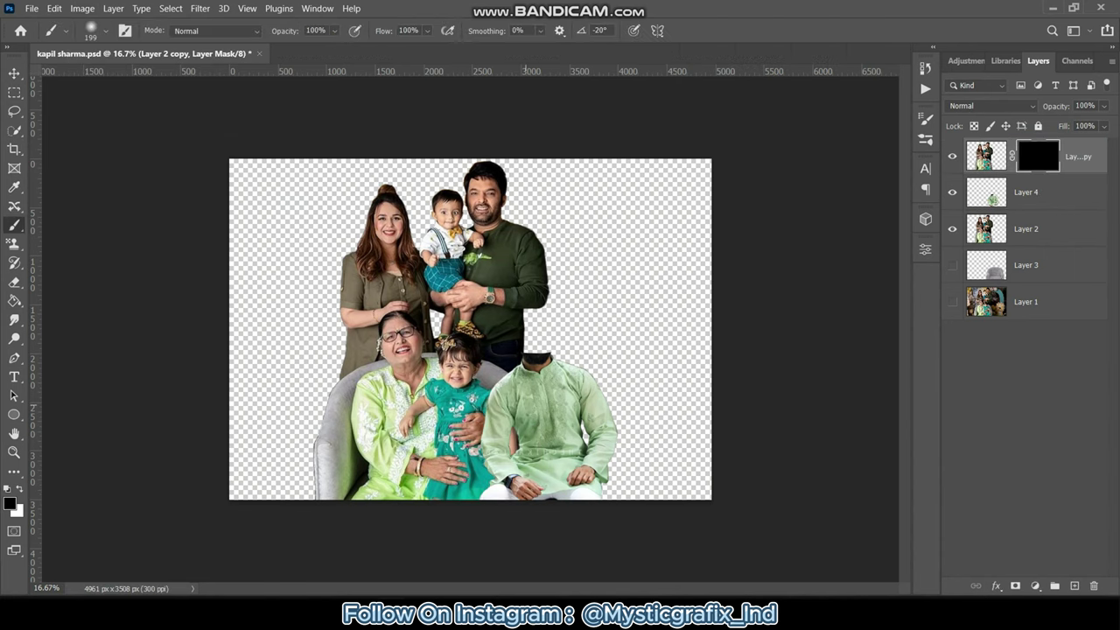
{"action": "scroll", "coordinate": [463, 437], "scroll_direction": "up", "scroll_amount": 3}
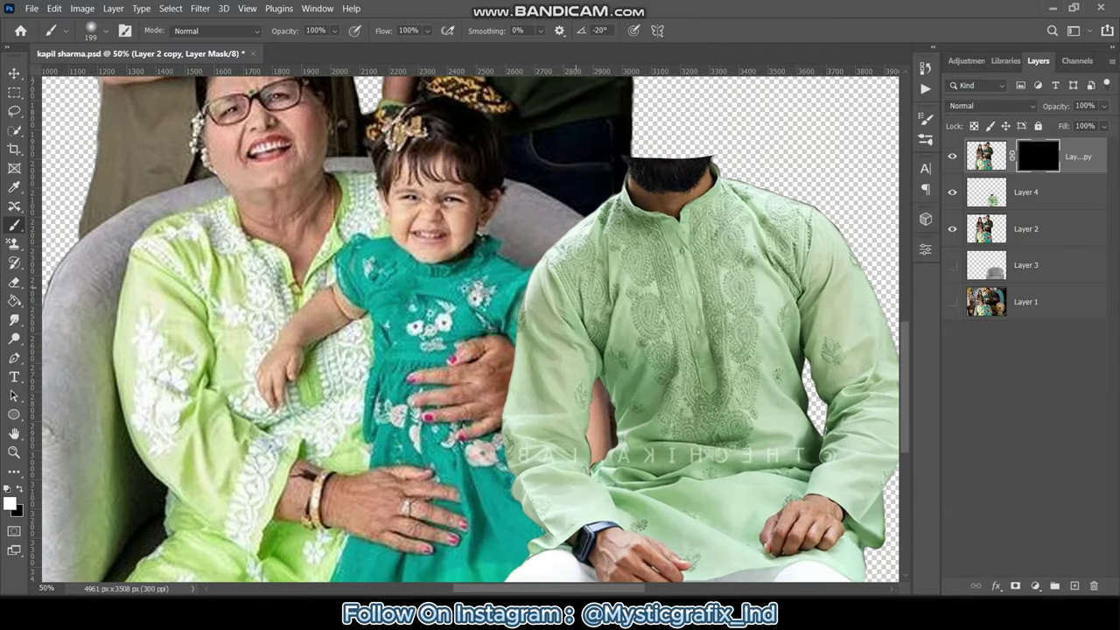
{"action": "left_click_drag", "start_coordinate": [525, 254], "coordinate": [560, 385]}
{"action": "left_click_drag", "start_coordinate": [603, 323], "coordinate": [517, 533]}
{"action": "left_click_drag", "start_coordinate": [551, 454], "coordinate": [516, 525]}
{"action": "scroll", "coordinate": [569, 393], "scroll_direction": "down", "scroll_amount": 3}
{"action": "left_click_drag", "start_coordinate": [629, 350], "coordinate": [665, 454]}
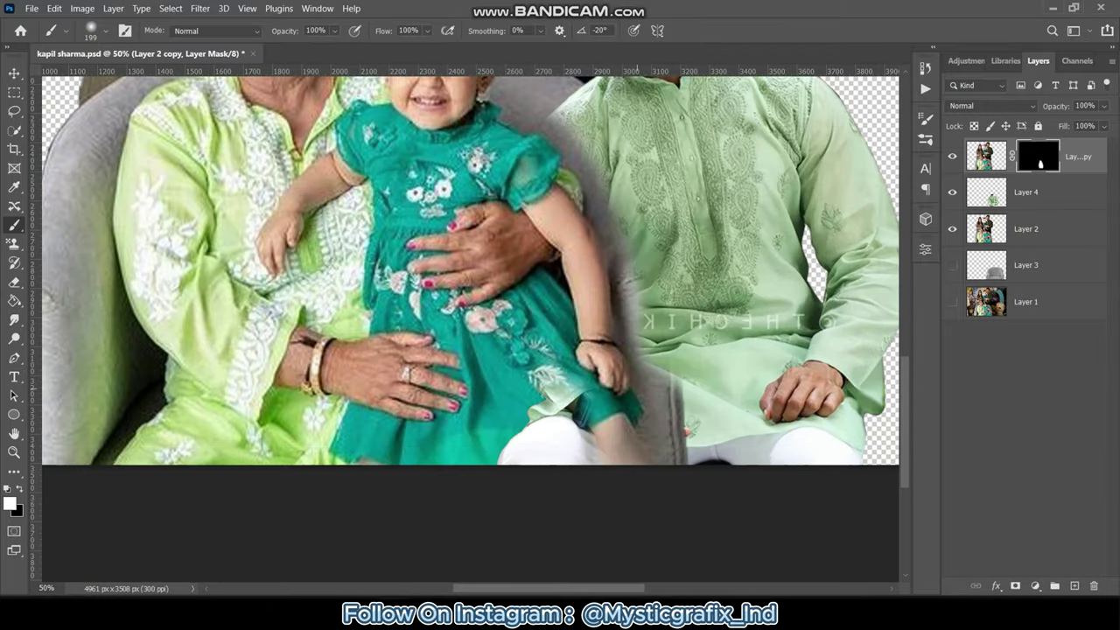
{"action": "left_click_drag", "start_coordinate": [594, 359], "coordinate": [507, 459]}
{"action": "left_click_drag", "start_coordinate": [648, 324], "coordinate": [670, 398]}
With a 61 px brush, clean the arm edge and hide sofa strips by the shoulder and hand; set opacity 40%.
{"action": "left_click", "coordinate": [106, 30]}
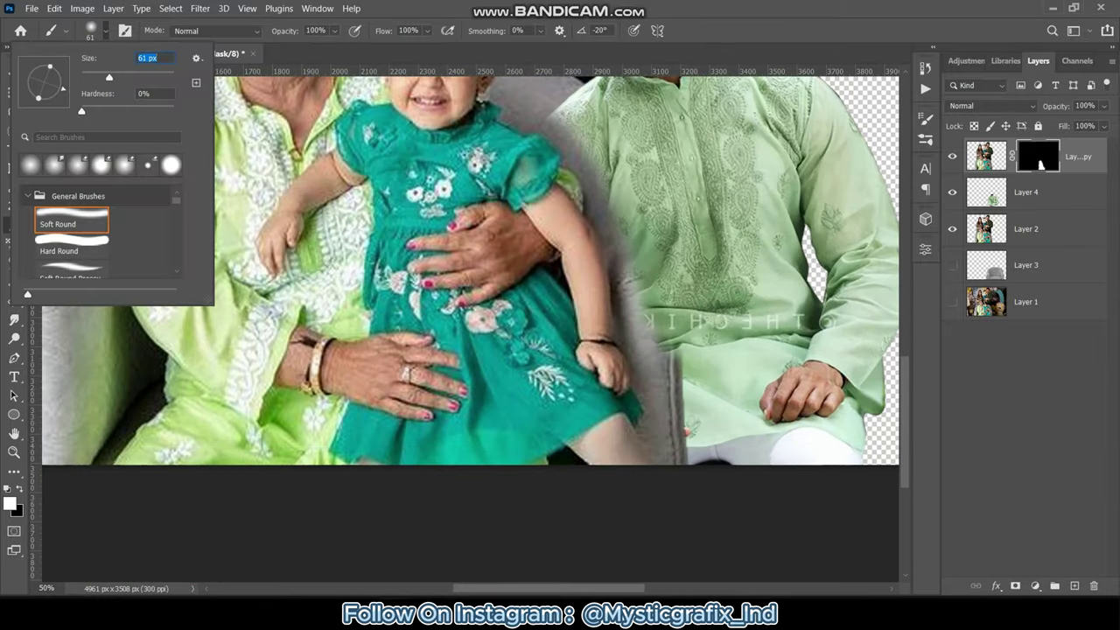
{"action": "key", "text": "Return"}
{"action": "left_click_drag", "start_coordinate": [577, 109], "coordinate": [542, 140]}
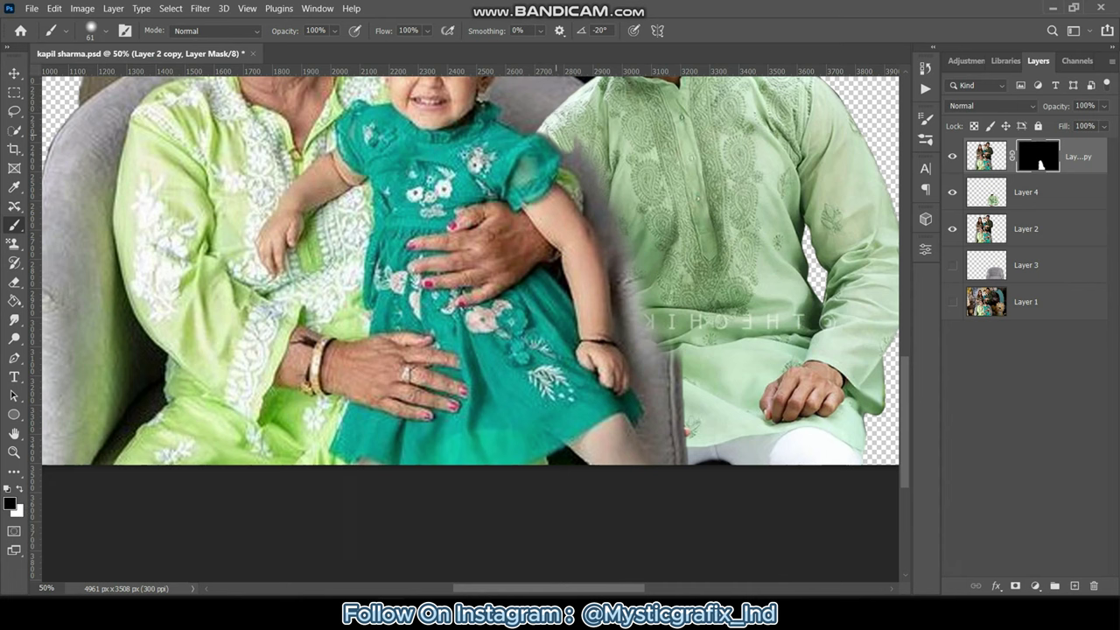
{"action": "left_click_drag", "start_coordinate": [560, 180], "coordinate": [600, 219]}
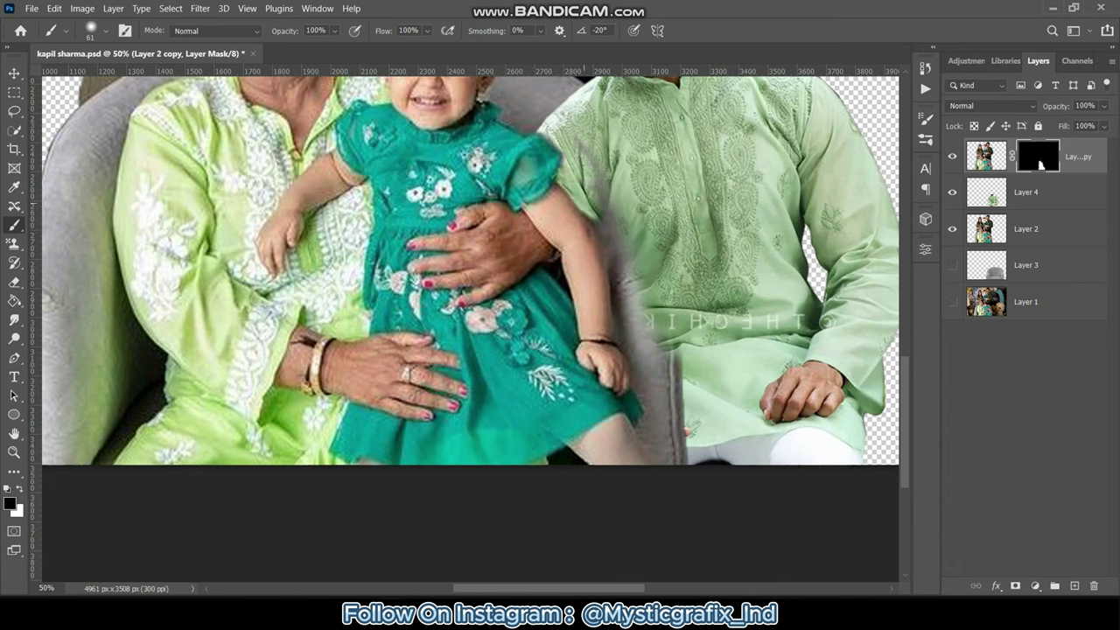
{"action": "mouse_move", "coordinate": [580, 138]}
{"action": "left_mouse_down"}
{"action": "mouse_move", "coordinate": [615, 217]}
{"action": "mouse_move", "coordinate": [635, 307]}
{"action": "left_mouse_up"}
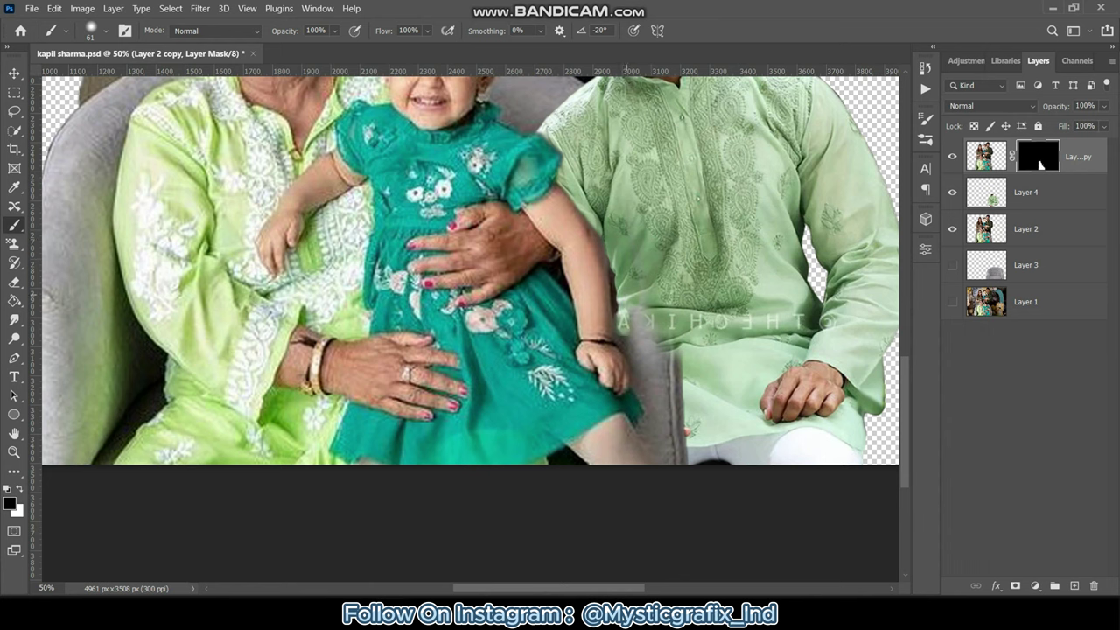
{"action": "left_click_drag", "start_coordinate": [637, 350], "coordinate": [647, 406]}
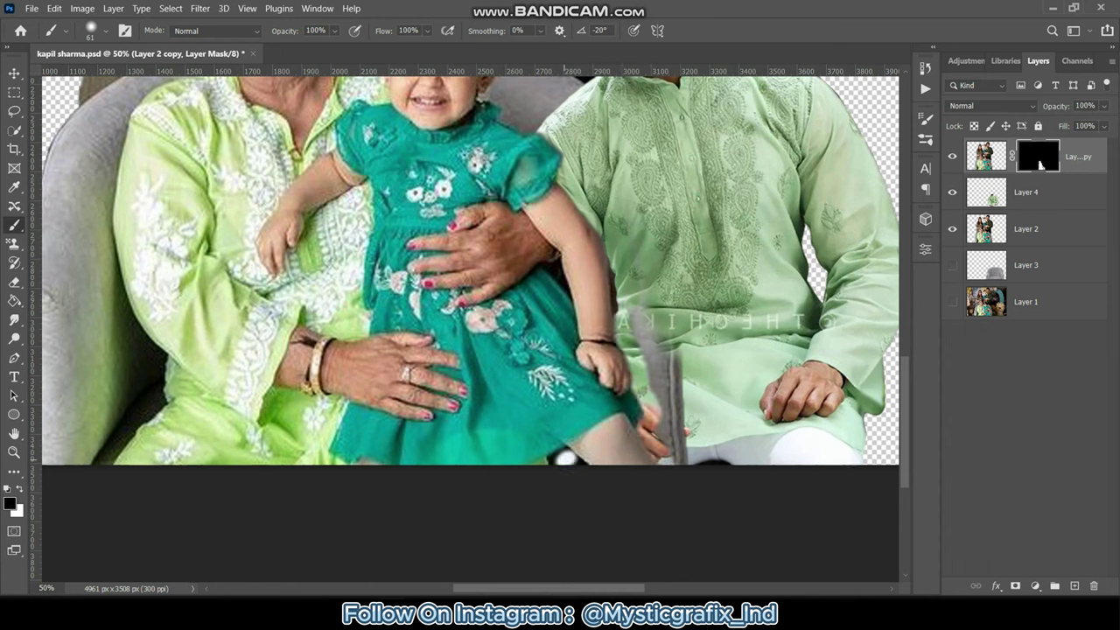
{"action": "left_click_drag", "start_coordinate": [672, 460], "coordinate": [642, 320]}
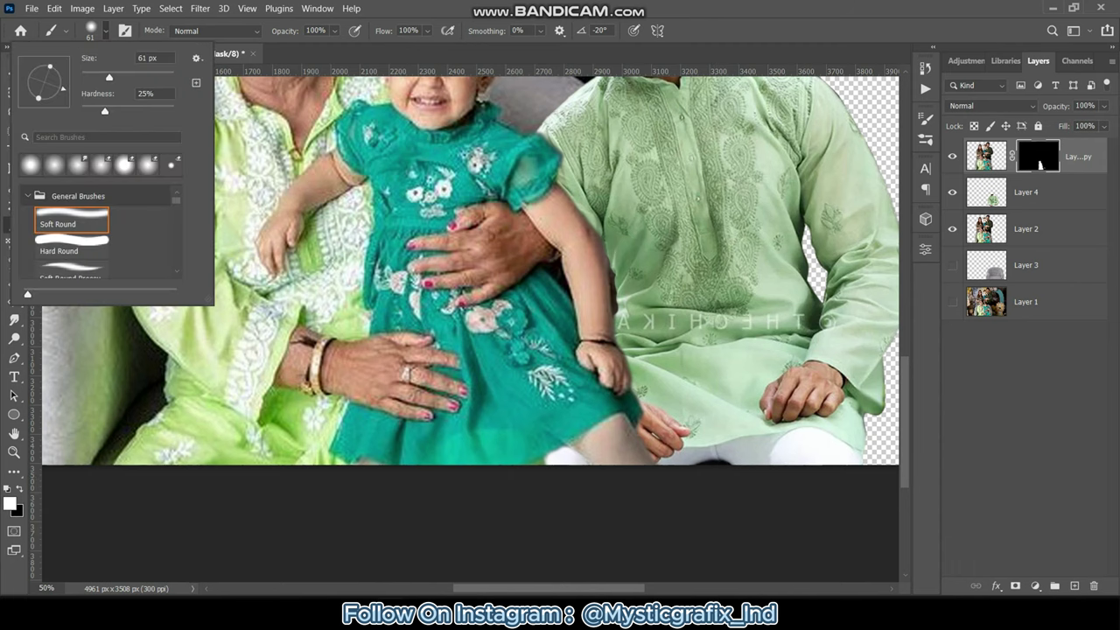
{"action": "key", "text": "4"}
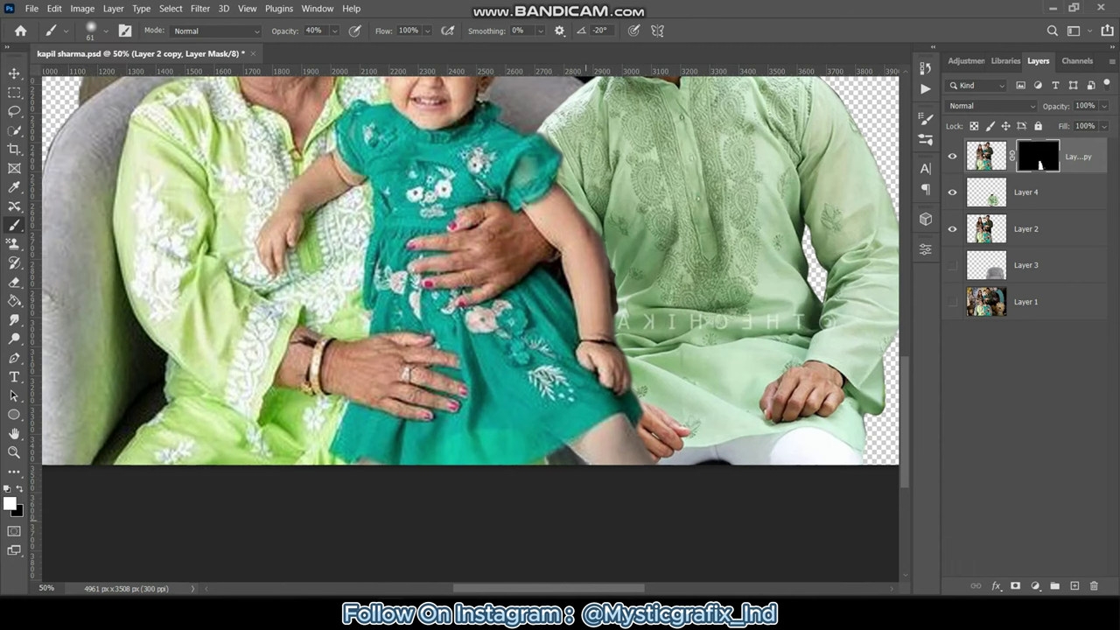
{"action": "key", "text": "ctrl+minus"}
{"action": "key", "text": "ctrl+minus"}
{"action": "key", "text": "ctrl+minus"}
Skew the green-kurta man's layer slightly and enlarge it from the upper corner with Free Transform.
{"action": "left_click", "coordinate": [1028, 192]}
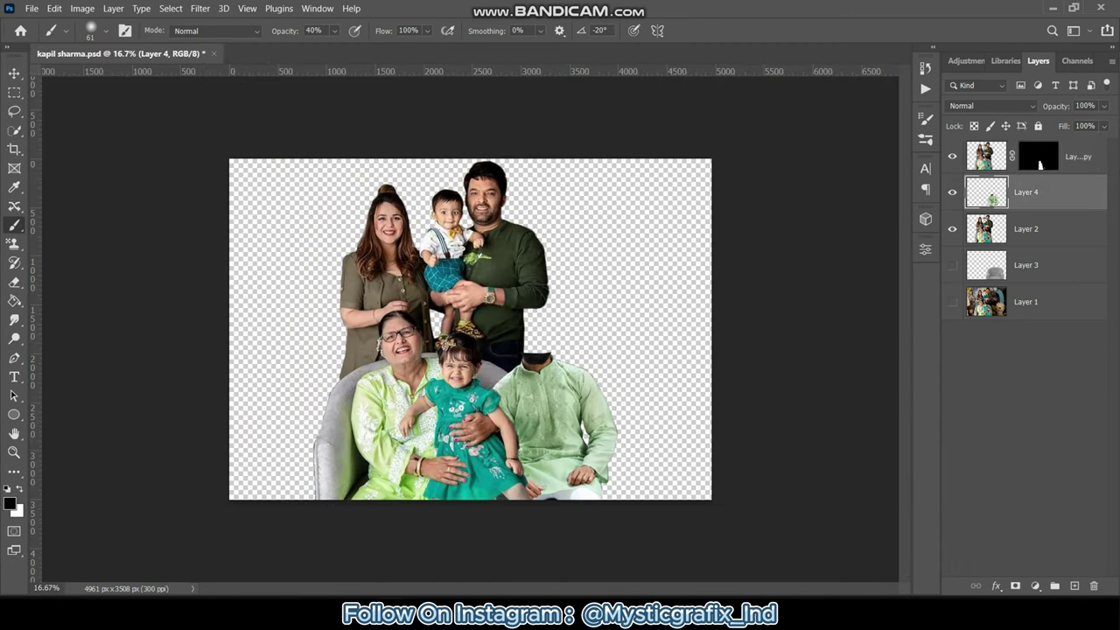
{"action": "key", "text": "ctrl+t"}
{"action": "right_click", "coordinate": [577, 411]}
{"action": "key", "text": "Escape"}
{"action": "left_click_drag", "start_coordinate": [617, 500], "coordinate": [619, 501]}
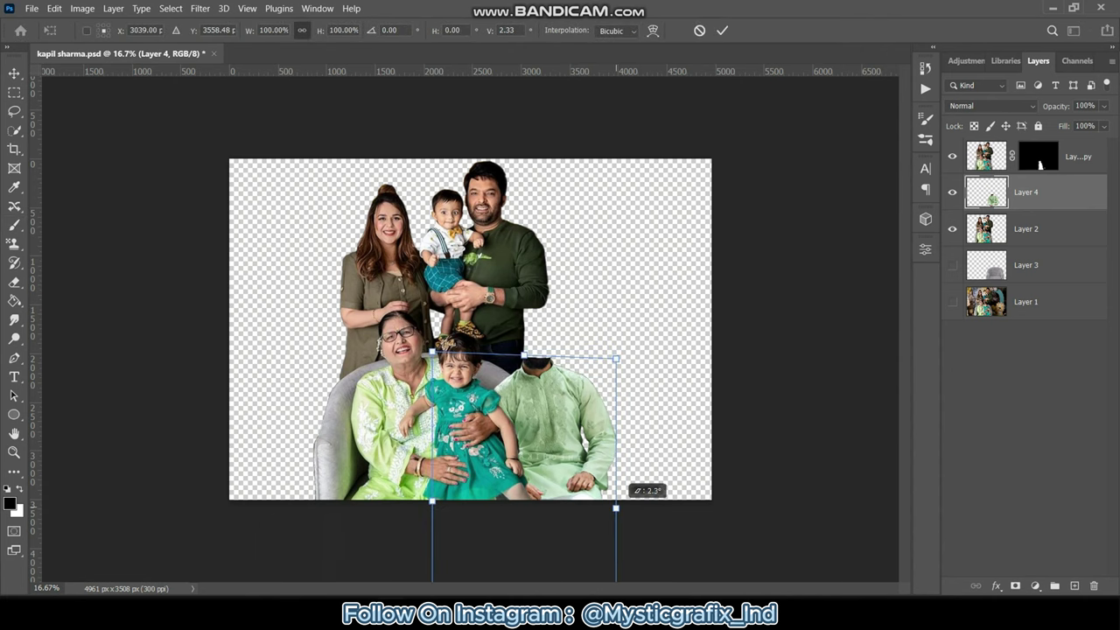
{"action": "left_click_drag", "start_coordinate": [432, 499], "coordinate": [432, 493]}
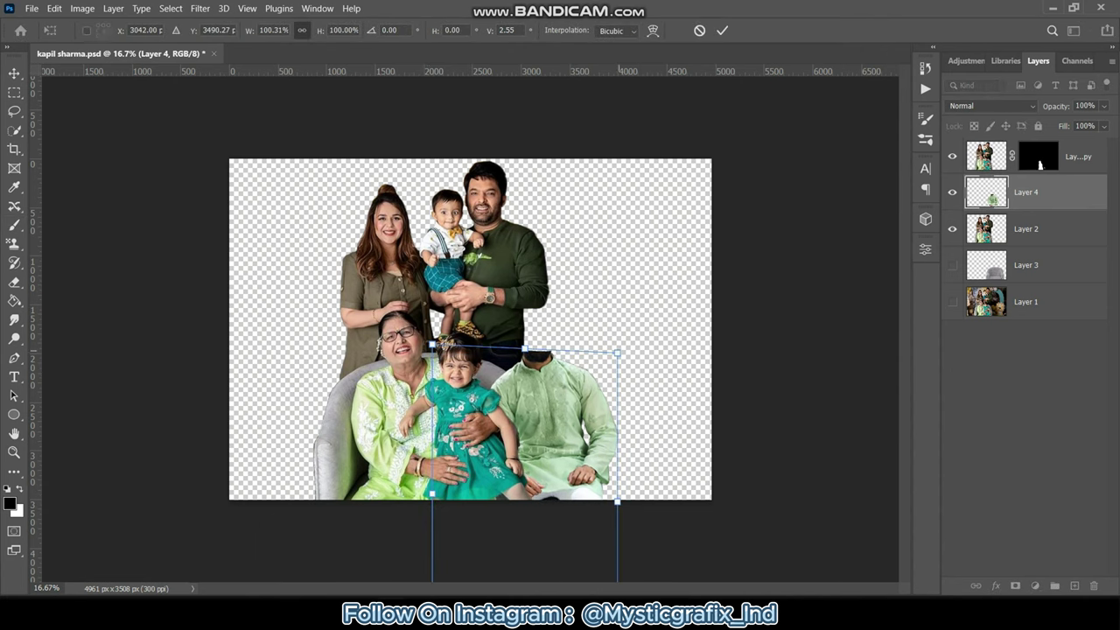
{"action": "left_click_drag", "start_coordinate": [617, 353], "coordinate": [623, 344]}
{"action": "key", "text": "Return"}
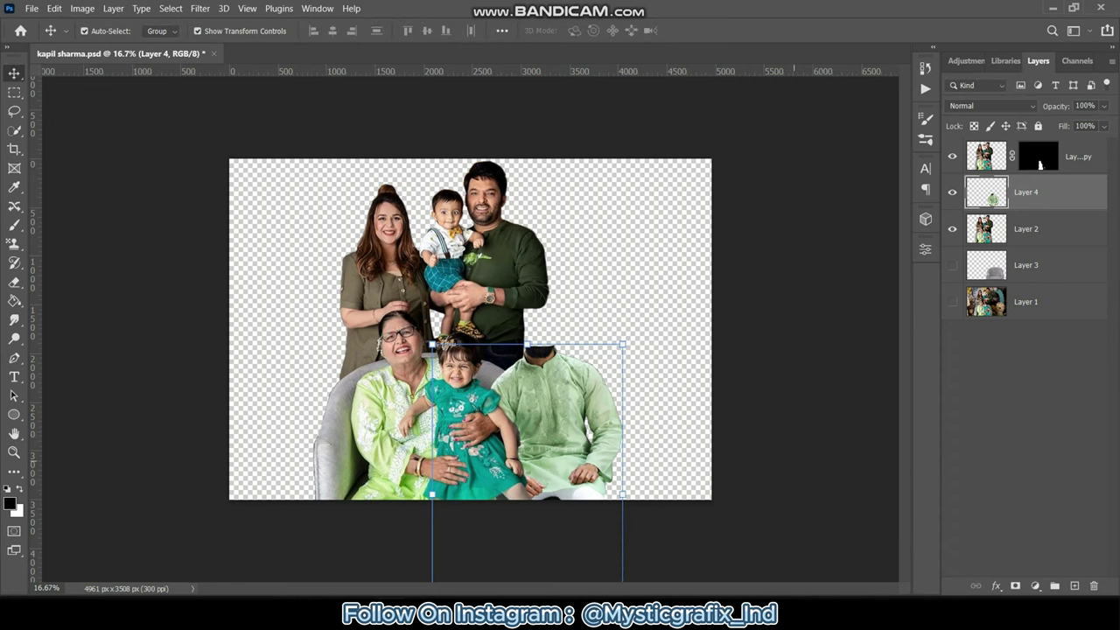
Zoom out to the full composition and turn the grey sofa's Layer 3 back on.
{"action": "left_click", "coordinate": [1039, 165]}
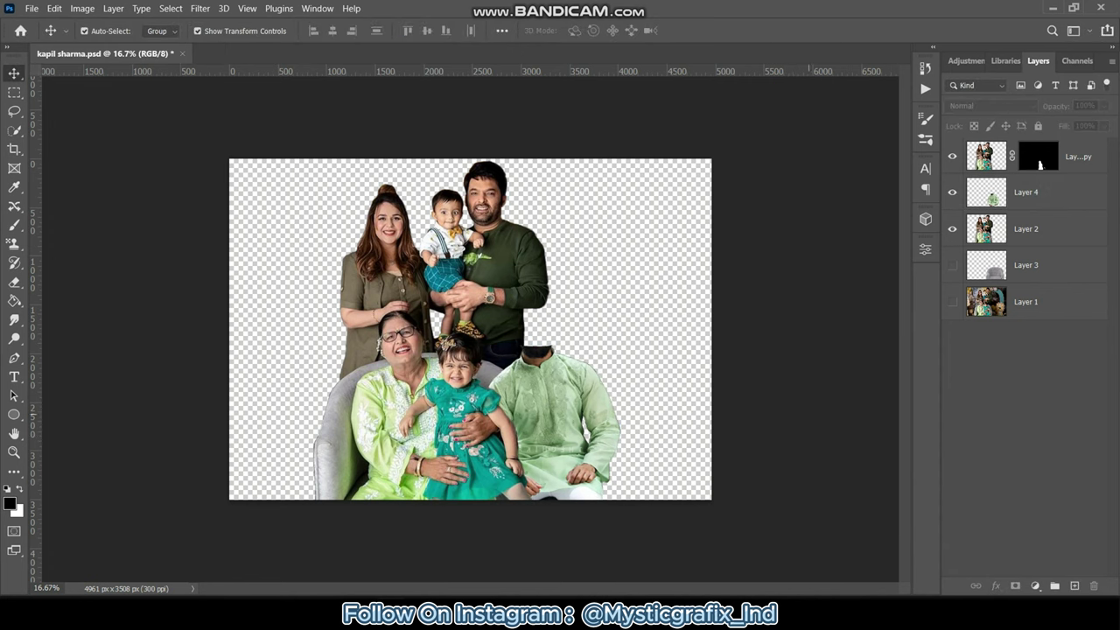
{"action": "key", "text": "b"}
{"action": "key", "text": "ctrl+plus"}
{"action": "key", "text": "ctrl+plus"}
{"action": "key", "text": "ctrl+plus"}
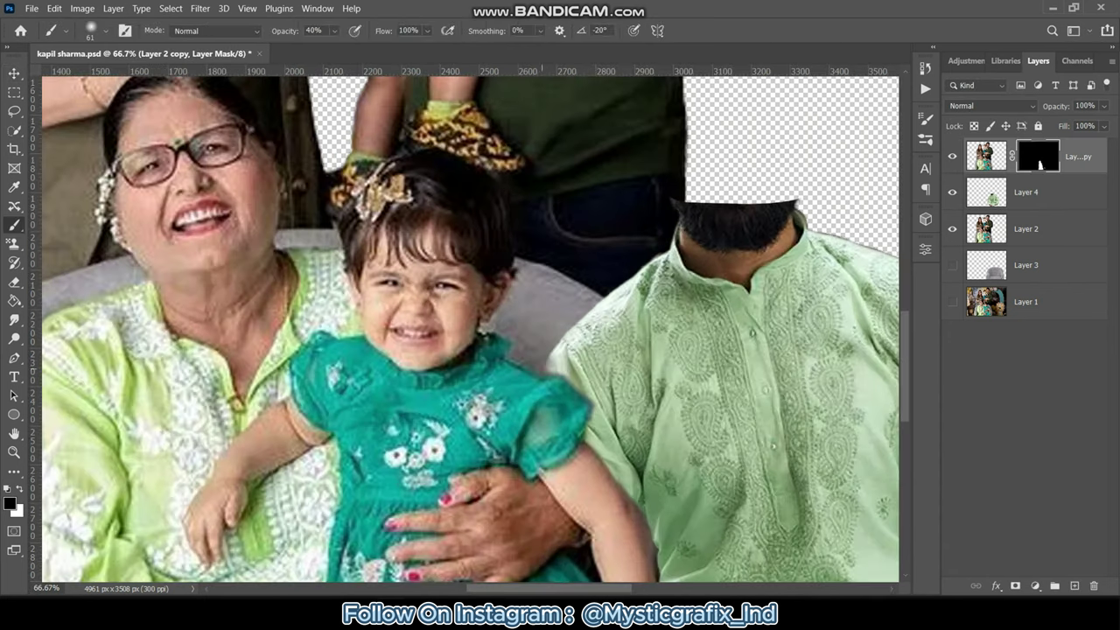
{"action": "key", "text": "ctrl+minus"}
{"action": "key", "text": "ctrl+minus"}
{"action": "key", "text": "ctrl+minus"}
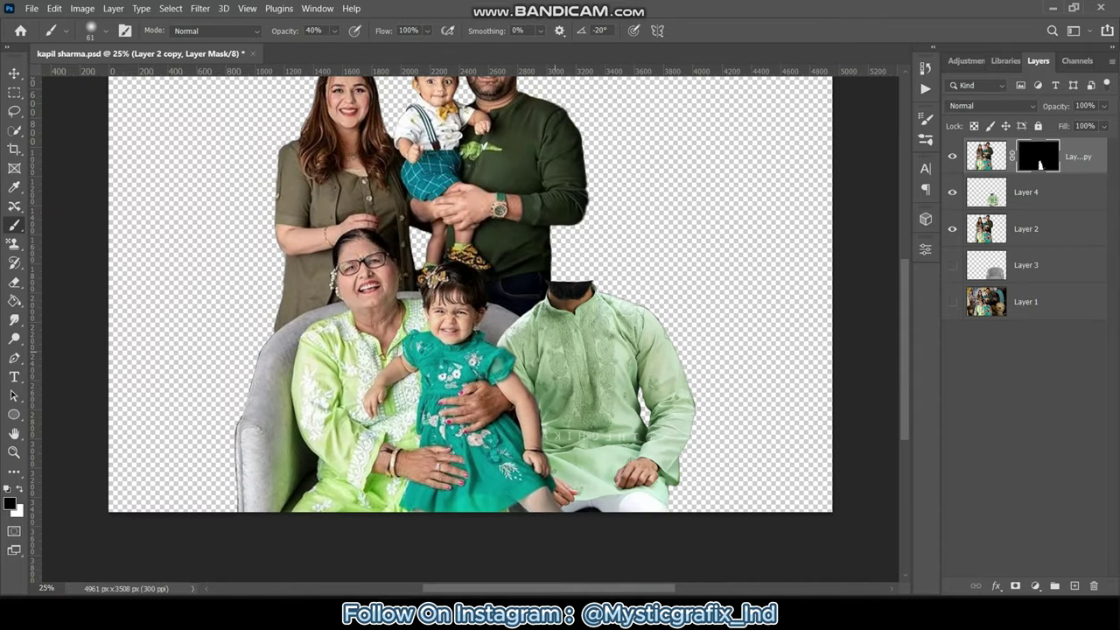
{"action": "key", "text": "alt+bracketleft"}
{"action": "key", "text": "alt+bracketleft"}
{"action": "key", "text": "alt+bracketleft"}
{"action": "key", "text": "ctrl+comma"}
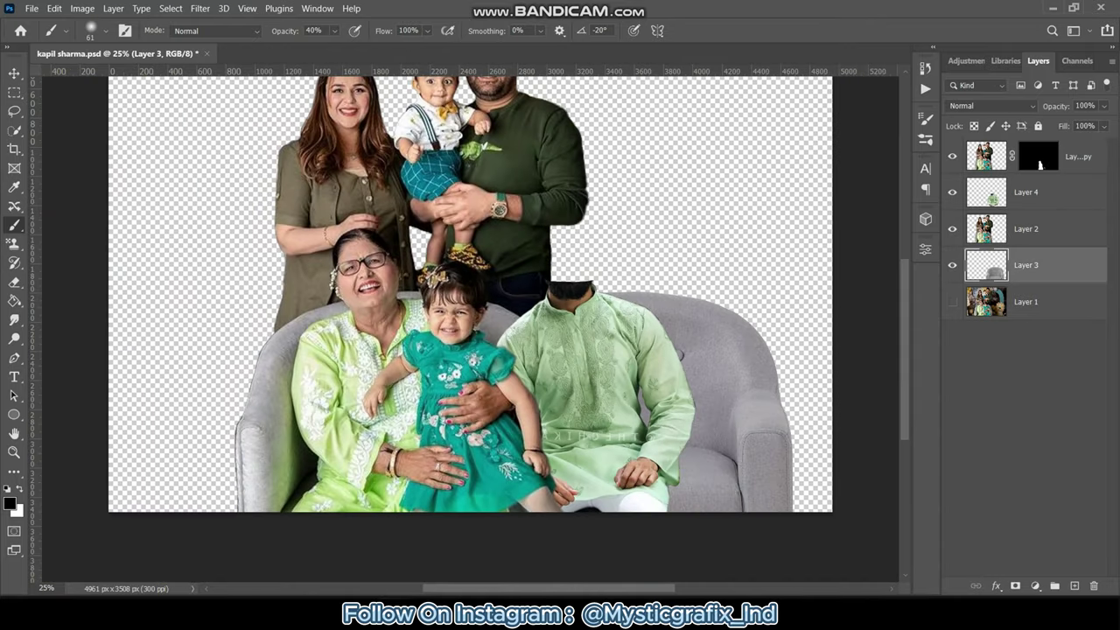
Restack the sofa's Layer 3 below the man's Layer 4, with both layers visible.
{"action": "key", "text": "alt+bracketright"}
{"action": "key", "text": "alt+bracketright"}
{"action": "key", "text": "ctrl+comma"}
{"action": "key", "text": "alt+bracketleft"}
{"action": "key", "text": "alt+bracketleft"}
{"action": "key", "text": "ctrl+bracketright"}
{"action": "key", "text": "ctrl+bracketright"}
{"action": "key", "text": "ctrl+bracketleft"}
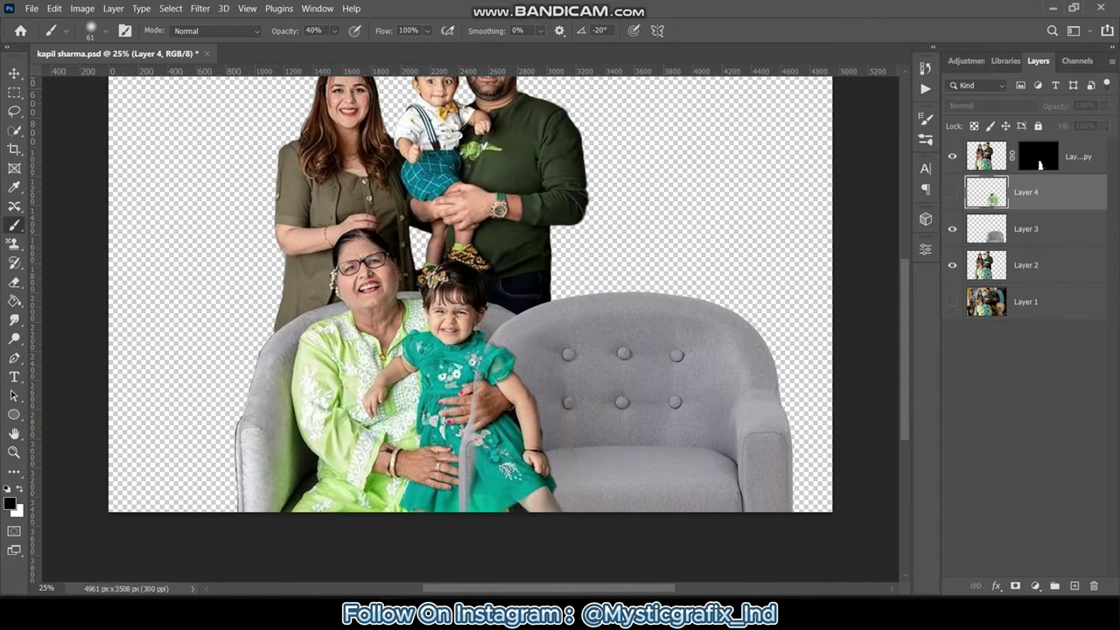
{"action": "key", "text": "alt+bracketright"}
{"action": "key", "text": "ctrl+comma"}
Erase the sofa strip over the girl's dress with a 114 px eraser.
{"action": "key", "text": "alt+bracketleft"}
{"action": "key", "text": "e"}
{"action": "left_click", "coordinate": [106, 31]}
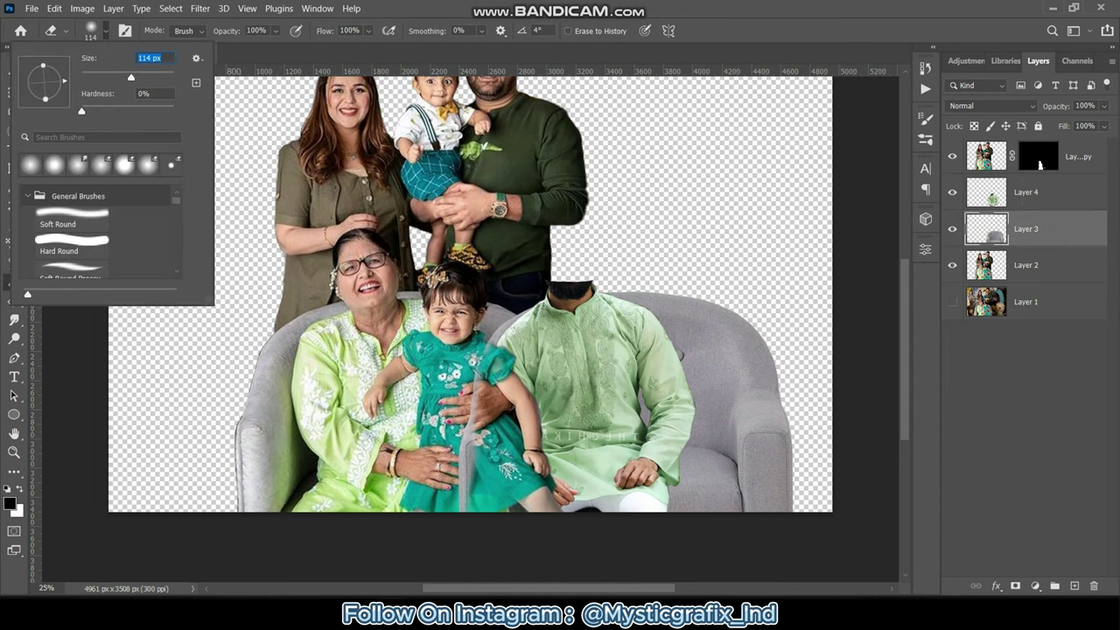
{"action": "left_click_drag", "start_coordinate": [469, 512], "coordinate": [469, 418]}
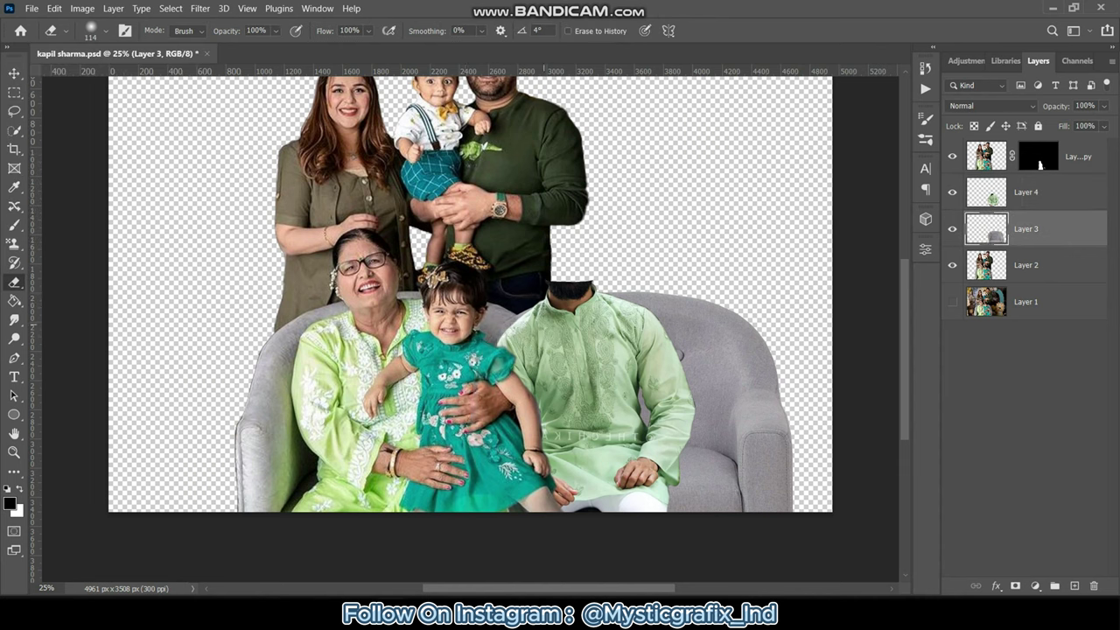
Narrow the sofa's right side inward and nudge it slightly left behind the man.
{"action": "key", "text": "v"}
{"action": "left_click_drag", "start_coordinate": [792, 484], "coordinate": [769, 484]}
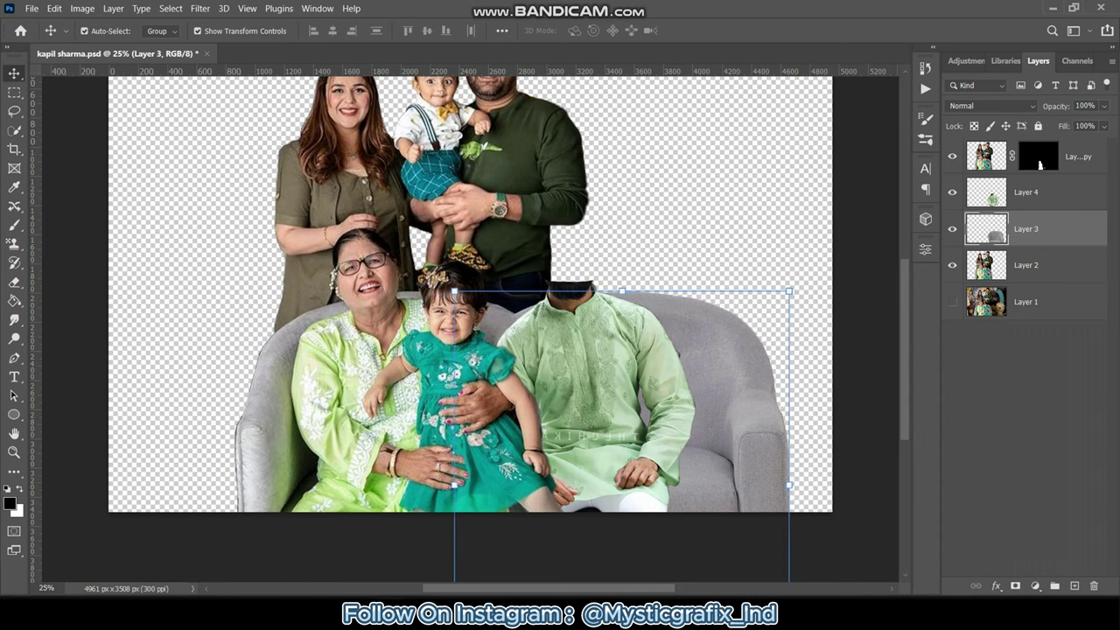
{"action": "key", "text": "shift+Left"}
{"action": "key", "text": "shift+Left"}
{"action": "key", "text": "shift+Left"}
{"action": "key", "text": "shift+Left"}
{"action": "key", "text": "shift+Left"}
{"action": "key", "text": "shift+Left"}
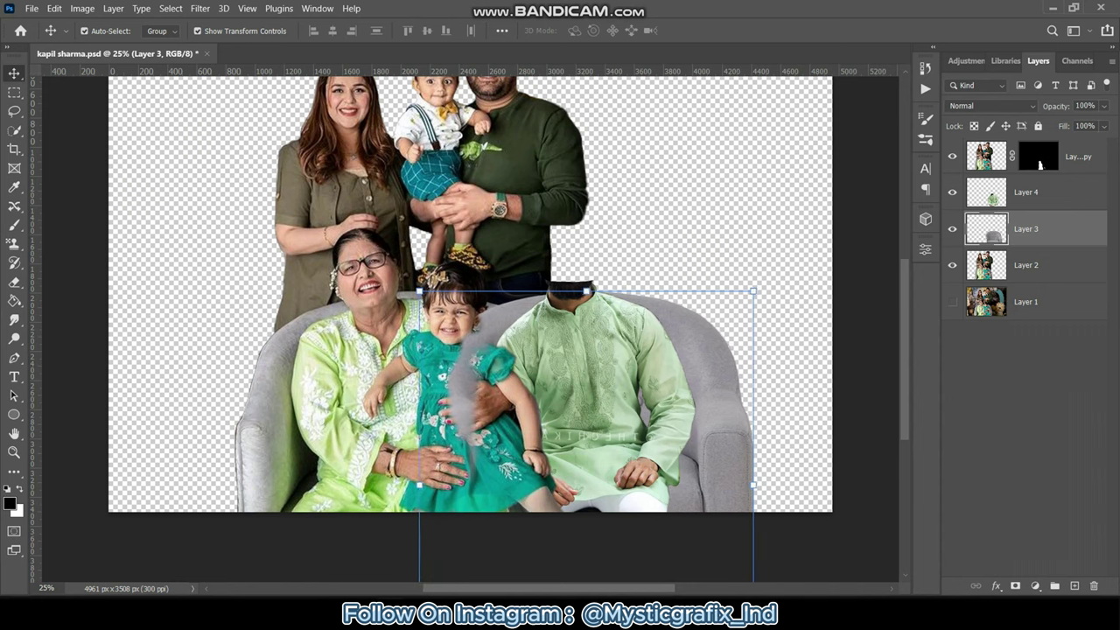
{"action": "key", "text": "shift+Left"}
{"action": "key", "text": "shift+Left"}
{"action": "key", "text": "shift+Left"}
{"action": "key", "text": "shift+Left"}
{"action": "key", "text": "shift+Left"}
{"action": "key", "text": "shift+Left"}
{"action": "key", "text": "shift+Left"}
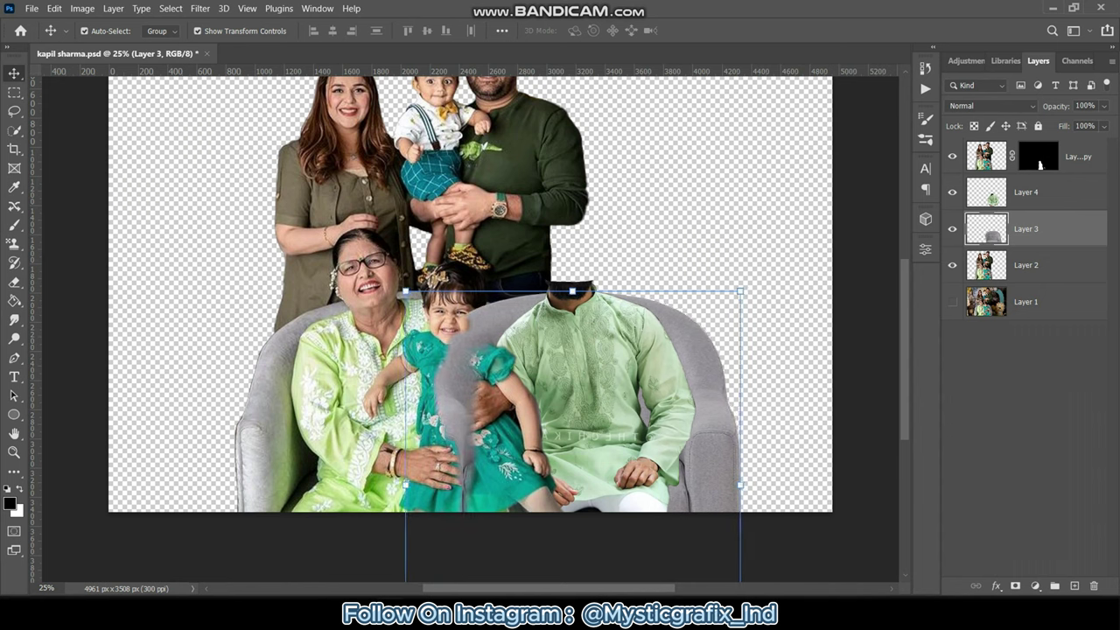
Erase the grey smudge from the sofa and add a layer mask to it.
{"action": "key", "text": "e"}
{"action": "mouse_move", "coordinate": [466, 507]}
{"action": "left_mouse_down"}
{"action": "mouse_move", "coordinate": [455, 349]}
{"action": "mouse_move", "coordinate": [469, 337]}
{"action": "left_mouse_up"}
{"action": "left_click", "coordinate": [1014, 585]}
Invert the sofa's mask, then paint white at 100% with a 111 px brush to reveal the sofa right of the man.
{"action": "left_click", "coordinate": [82, 8]}
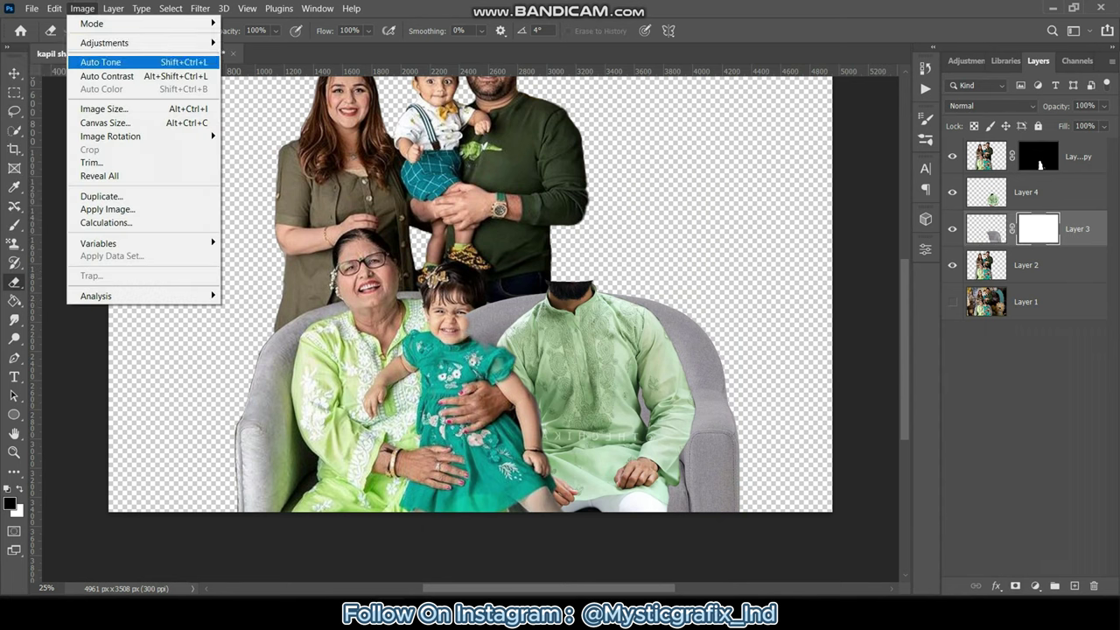
{"action": "left_click", "coordinate": [254, 203]}
{"action": "key", "text": "b"}
{"action": "key", "text": "x"}
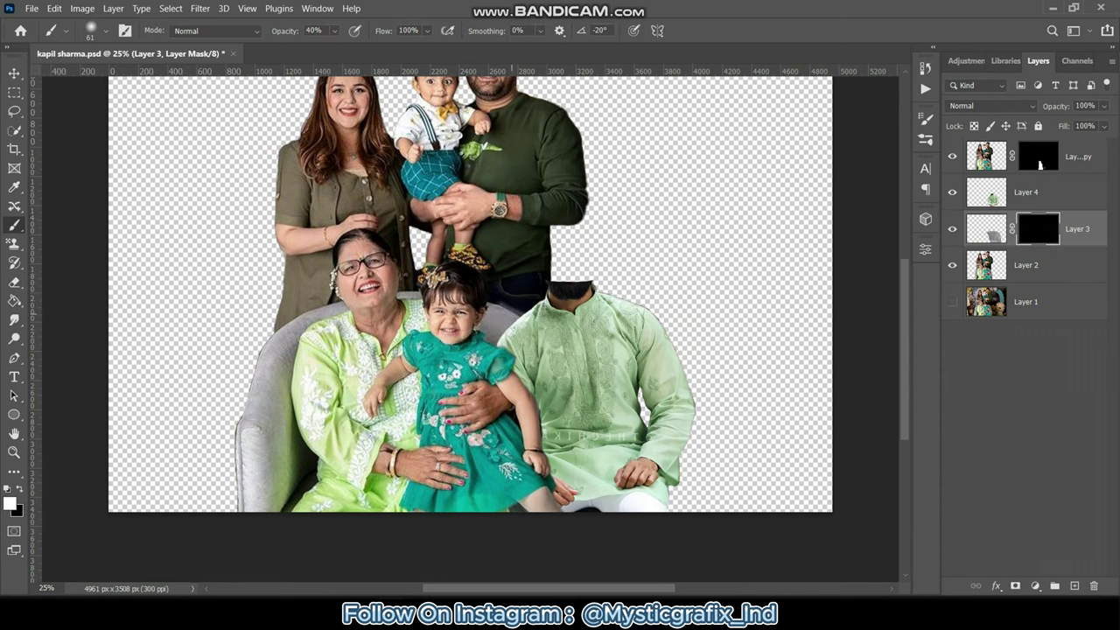
{"action": "key", "text": "0"}
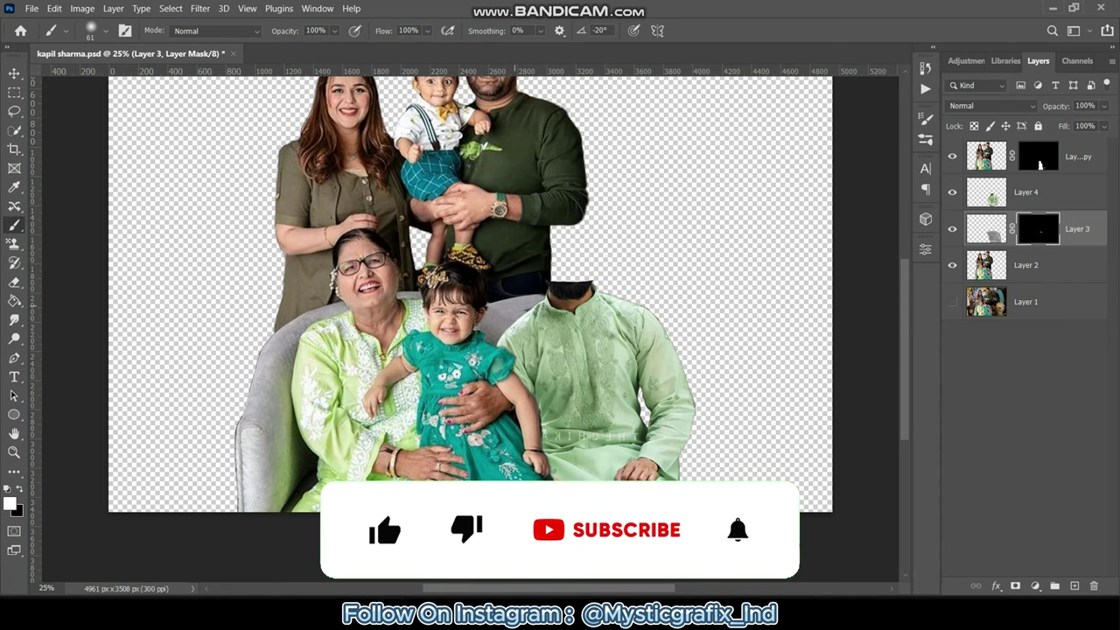
{"action": "left_click", "coordinate": [90, 31]}
{"action": "mouse_move", "coordinate": [624, 297]}
{"action": "left_mouse_down"}
{"action": "mouse_move", "coordinate": [691, 346]}
{"action": "mouse_move", "coordinate": [700, 411]}
{"action": "mouse_move", "coordinate": [726, 403]}
{"action": "left_mouse_up"}
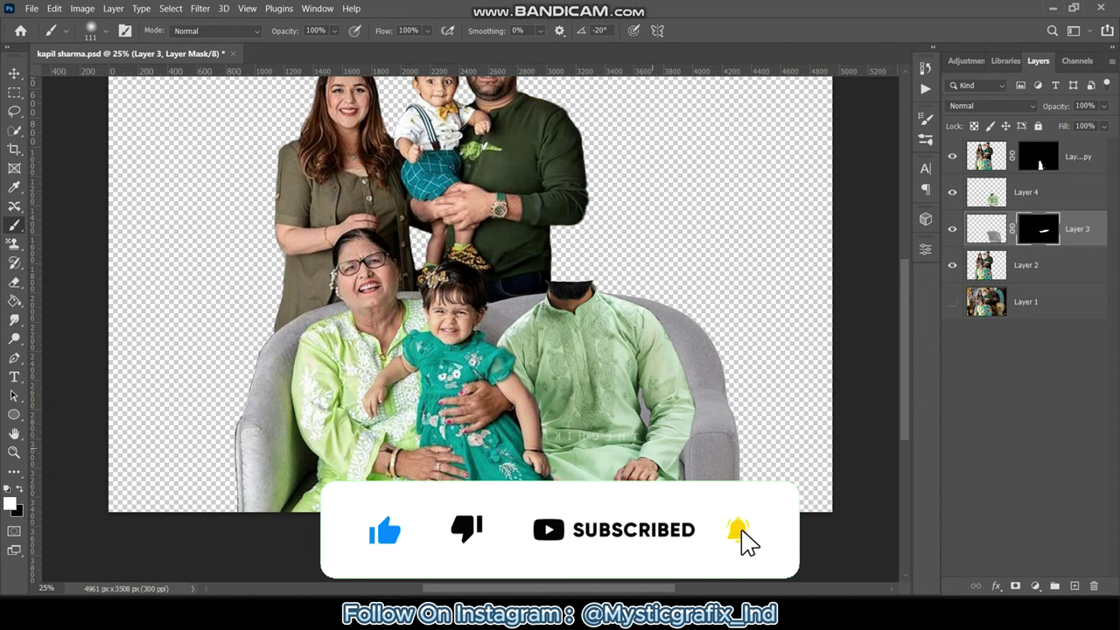
Target the sofa's pixels and dim it by 6 with Brightness/Contrast.
{"action": "key", "text": "x"}
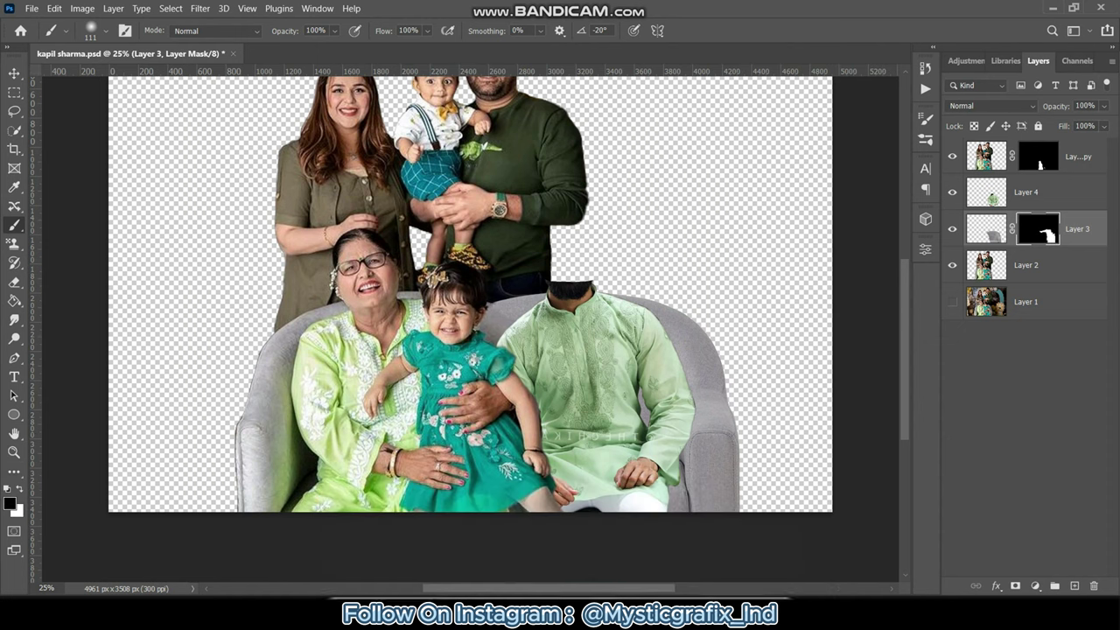
{"action": "left_click", "coordinate": [986, 228]}
{"action": "left_click", "coordinate": [82, 8]}
{"action": "left_click", "coordinate": [263, 42]}
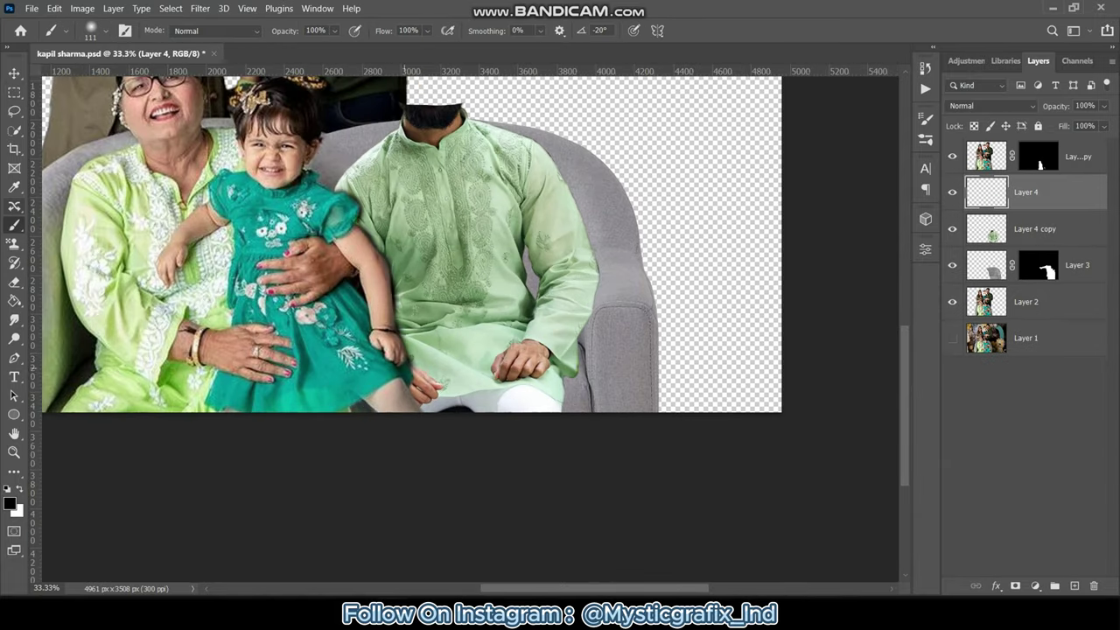
Blur Layer 4 with a 52.4-pixel Gaussian Blur.
{"action": "left_click", "coordinate": [199, 8]}
{"action": "left_click", "coordinate": [420, 229]}
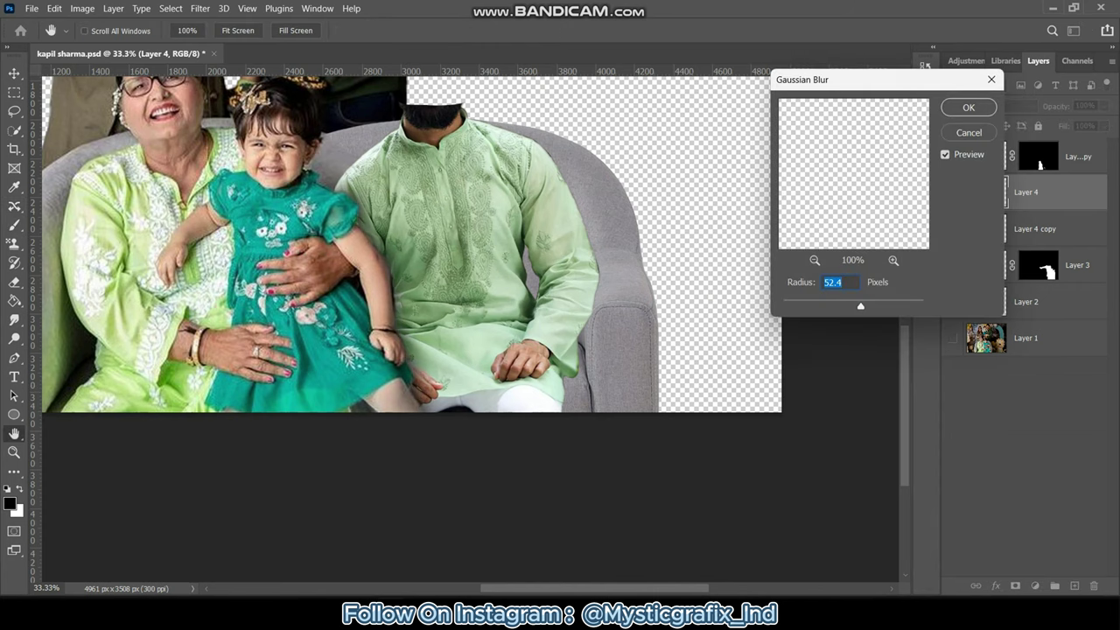
{"action": "key", "text": "Return"}
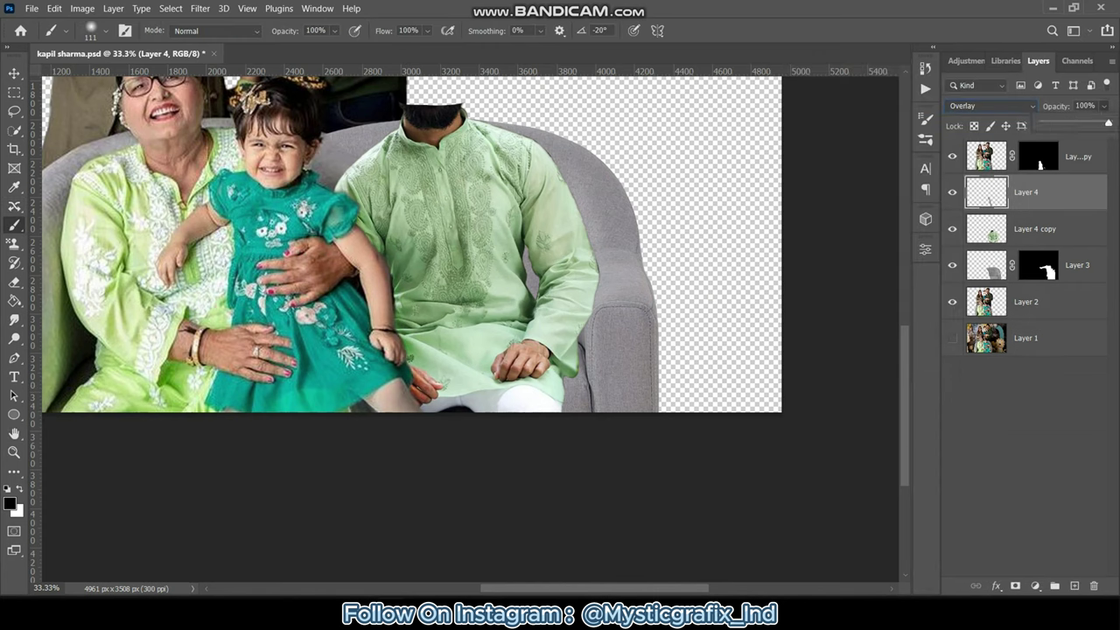
Duplicate Layer 4, select Layer 4 copy, and zoom in on the man's lap.
{"action": "key", "text": "ctrl+j"}
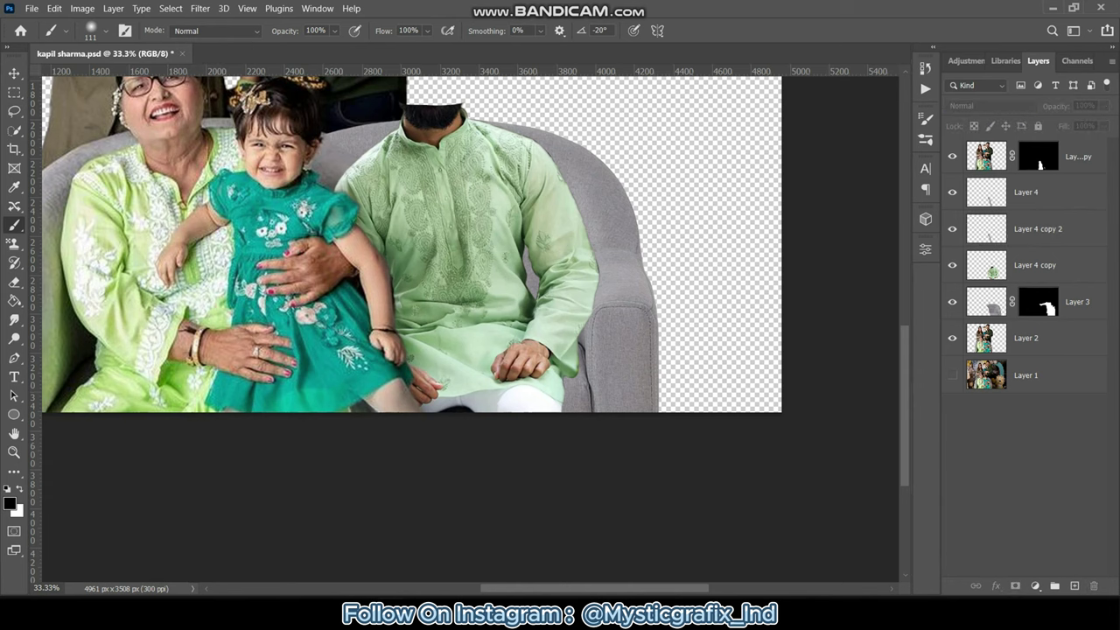
{"action": "left_click", "coordinate": [1034, 265]}
{"action": "key", "text": "ctrl+plus"}
{"action": "key", "text": "ctrl+plus"}
{"action": "key", "text": "ctrl+plus"}
Lasso the extra hand on the kurta and start a Content-Aware Fill on it.
{"action": "key", "text": "l"}
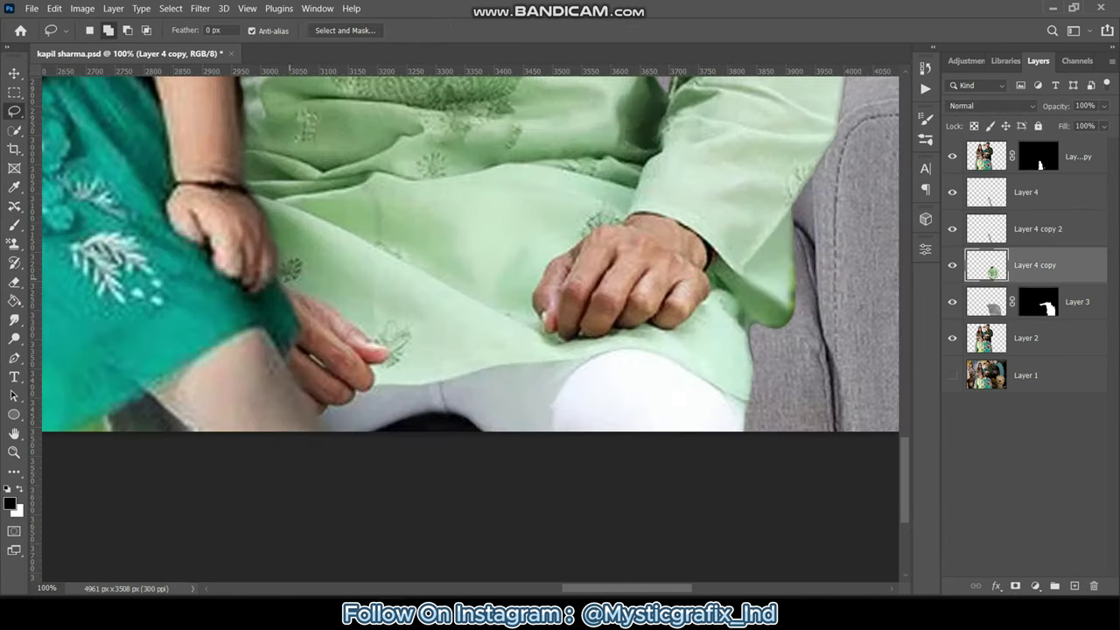
{"action": "left_click_drag", "start_coordinate": [346, 411], "coordinate": [264, 289]}
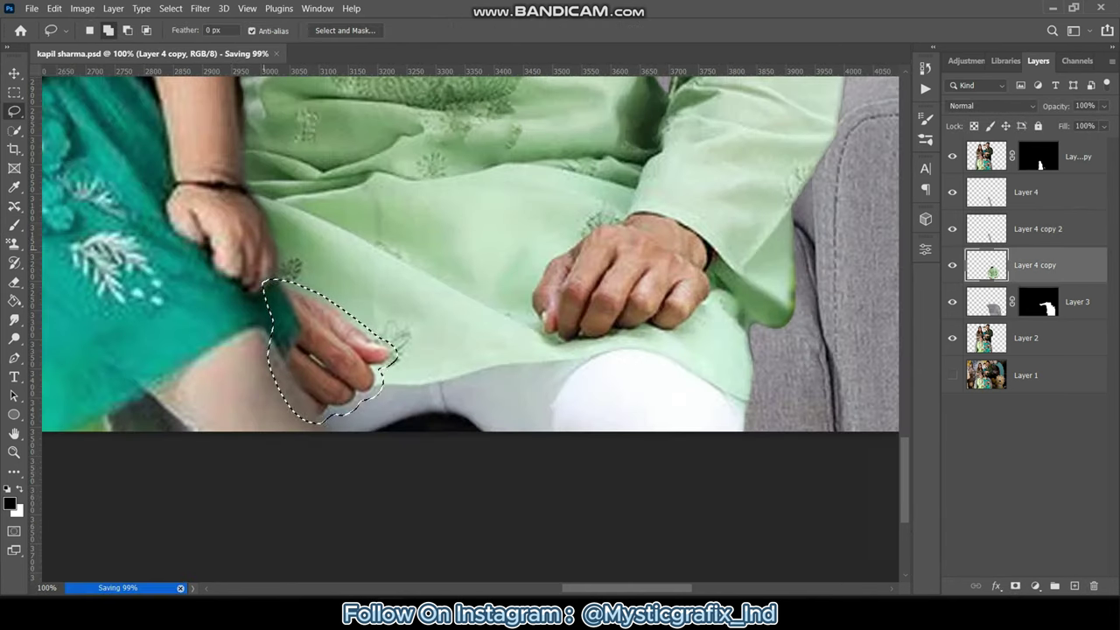
{"action": "left_click", "coordinate": [55, 7]}
{"action": "left_click", "coordinate": [87, 247]}
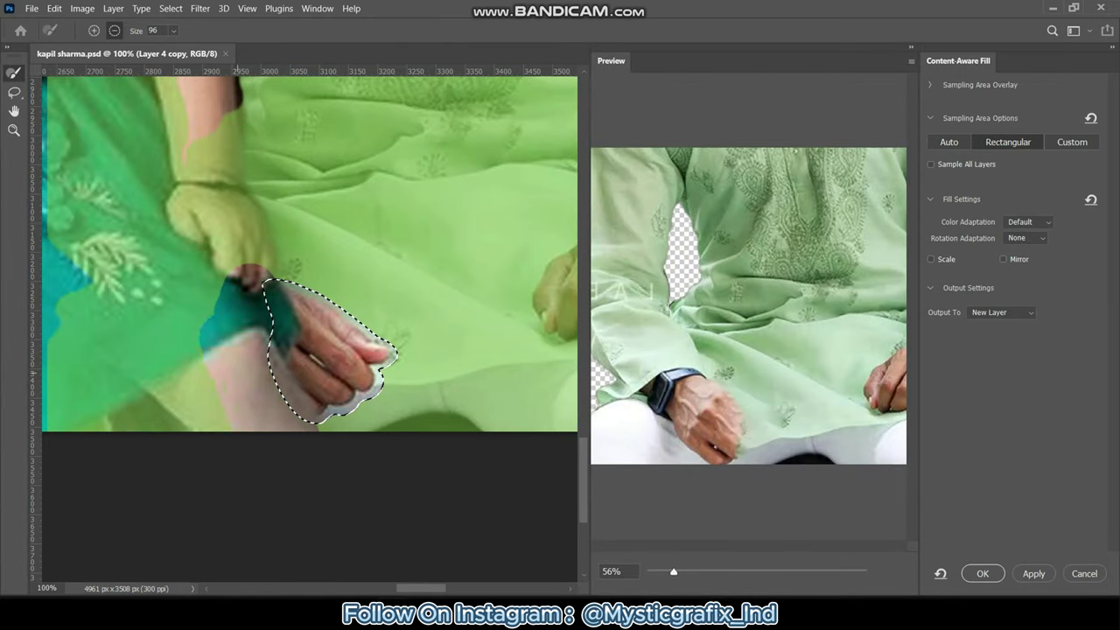
Apply the fill with Very High colour adaptation, deselect, and merge it down with Ctrl+E.
{"action": "left_click", "coordinate": [1028, 222]}
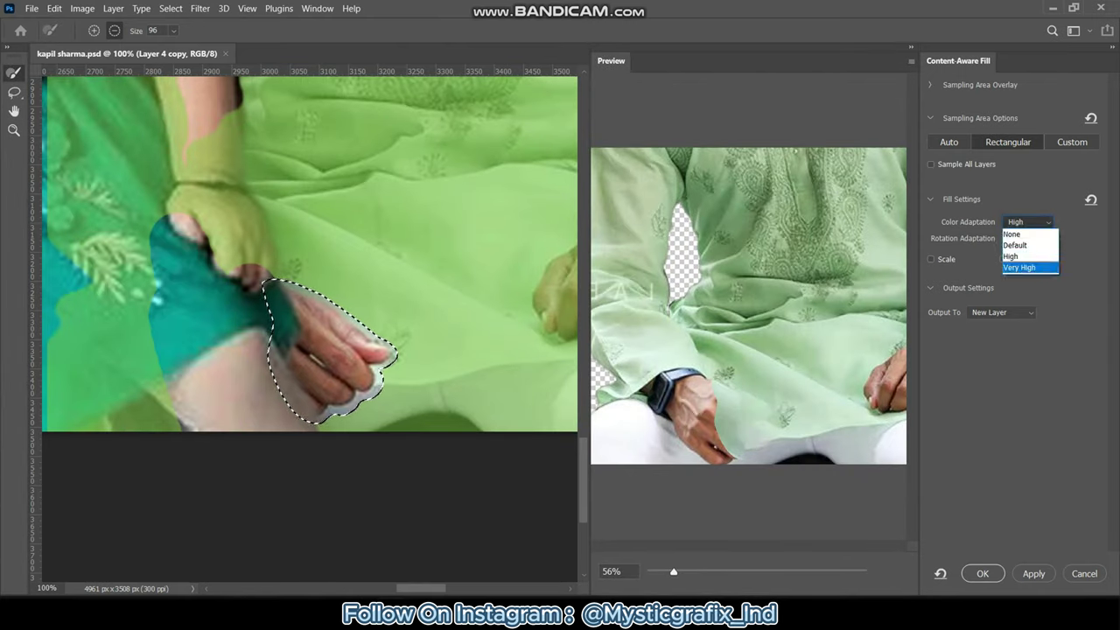
{"action": "left_click", "coordinate": [1026, 261]}
{"action": "left_click", "coordinate": [982, 573]}
{"action": "key", "text": "m"}
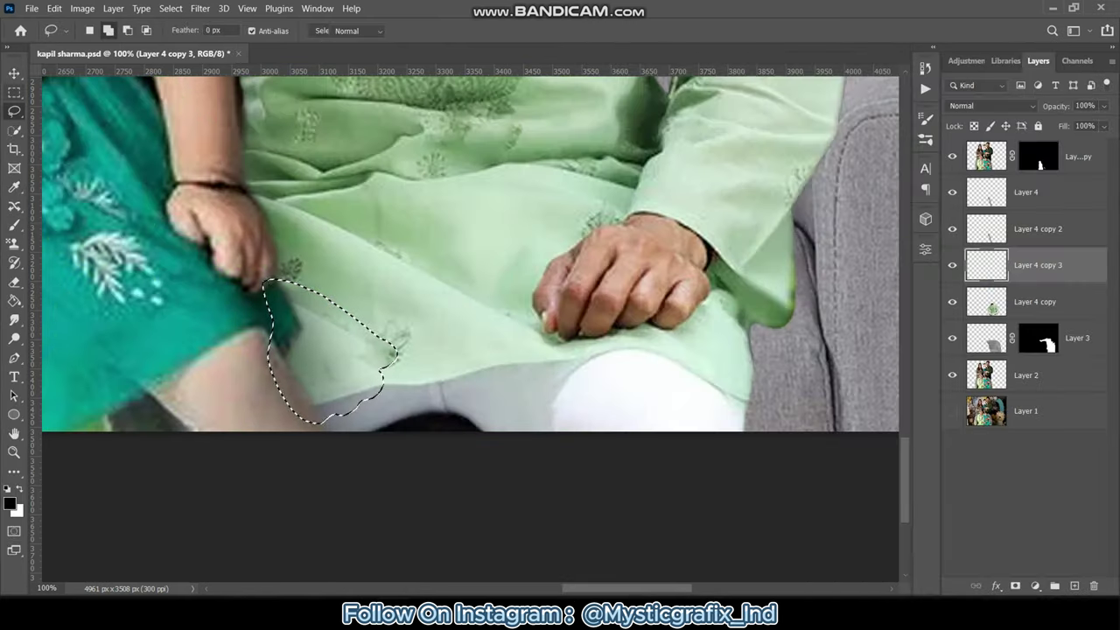
{"action": "key", "text": "ctrl+d"}
{"action": "key", "text": "ctrl+e"}
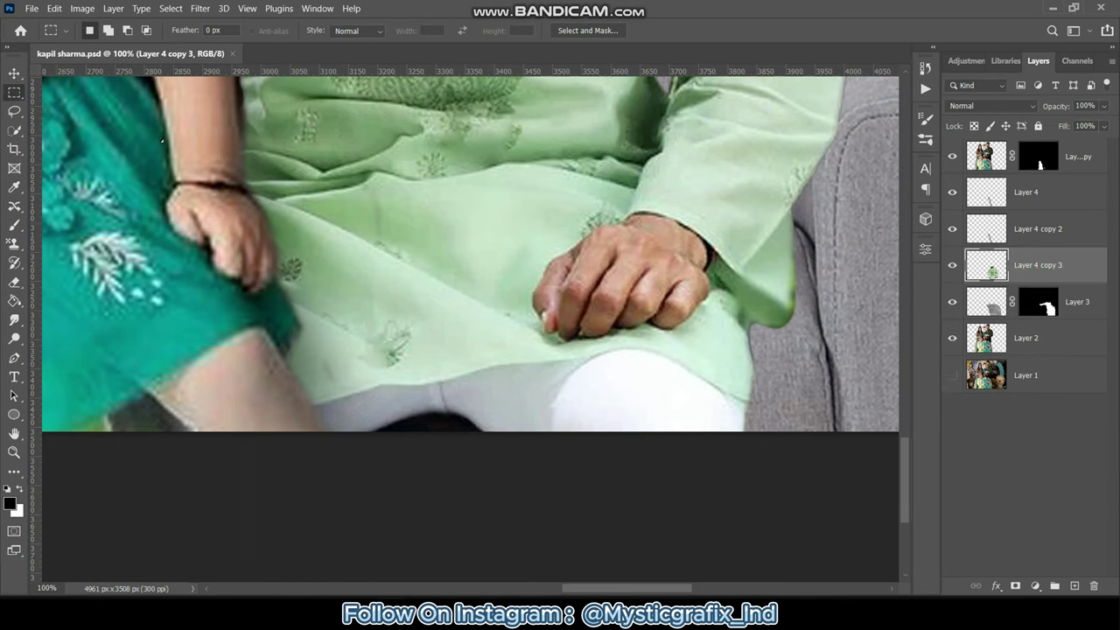
Set up a soft-edged eraser at 5% strength on Layer 4 copy 3.
{"action": "scroll", "coordinate": [161, 138], "scroll_direction": "up", "scroll_amount": 2}
{"action": "scroll", "coordinate": [470, 298], "scroll_direction": "right", "scroll_amount": 3}
{"action": "key", "text": "e"}
{"action": "left_click", "coordinate": [98, 31]}
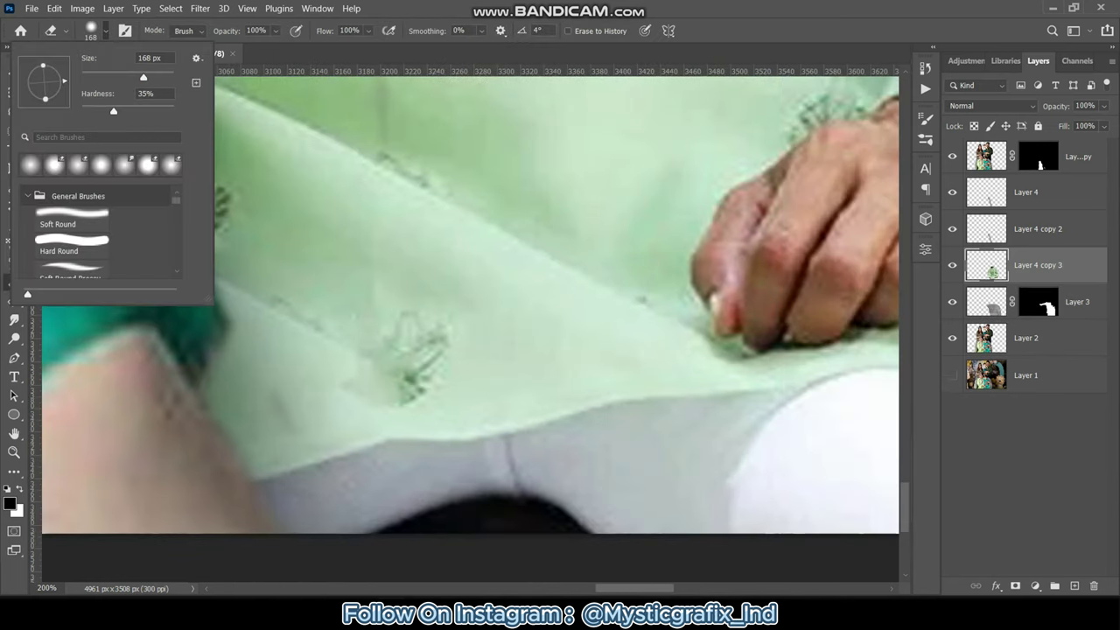
{"action": "key", "text": "Return"}
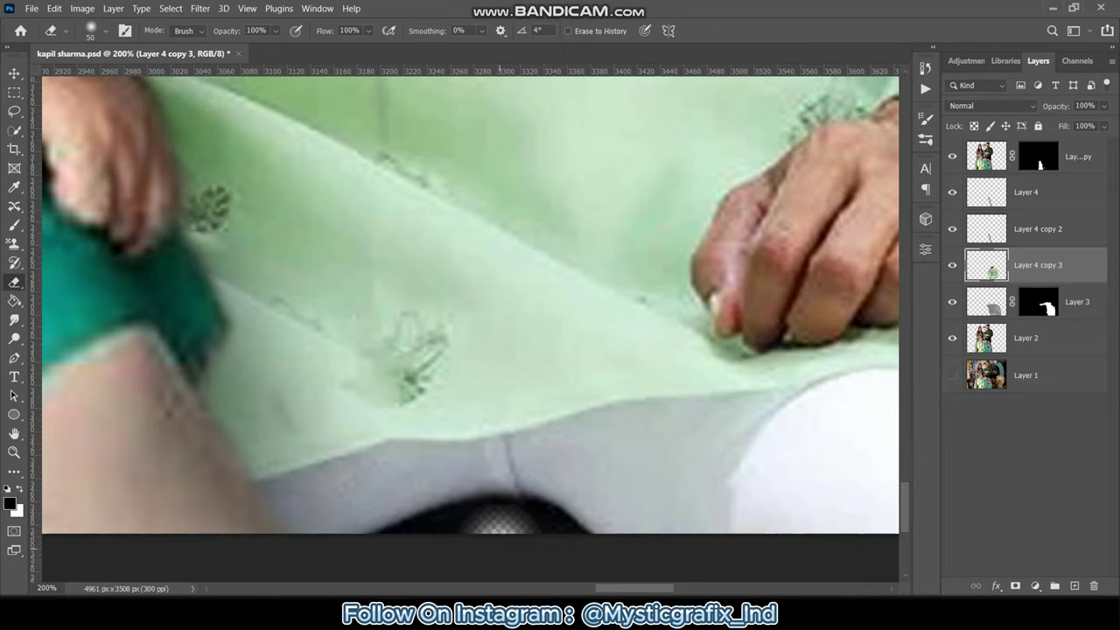
{"action": "key", "text": "0"}
{"action": "key", "text": "5"}
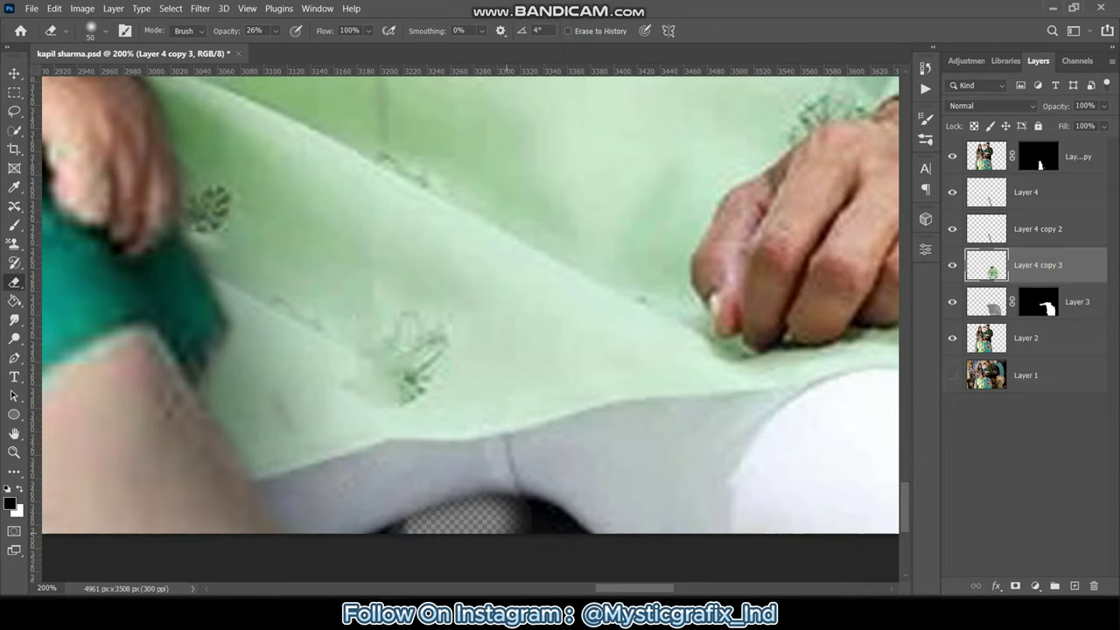
Erase the dark fringe along the neck and the shoulder's sofa edge with a 20 px eraser at 100%.
{"action": "key", "text": "ctrl+minus"}
{"action": "key", "text": "ctrl+minus"}
{"action": "key", "text": "ctrl+minus"}
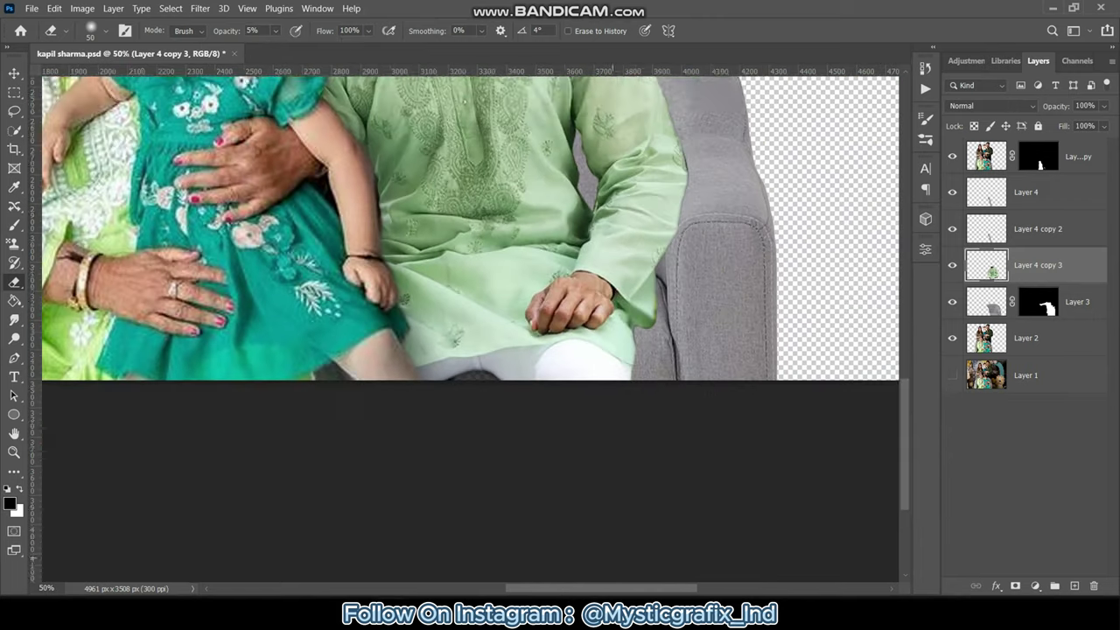
{"action": "scroll", "coordinate": [431, 172], "scroll_direction": "up", "scroll_amount": 3}
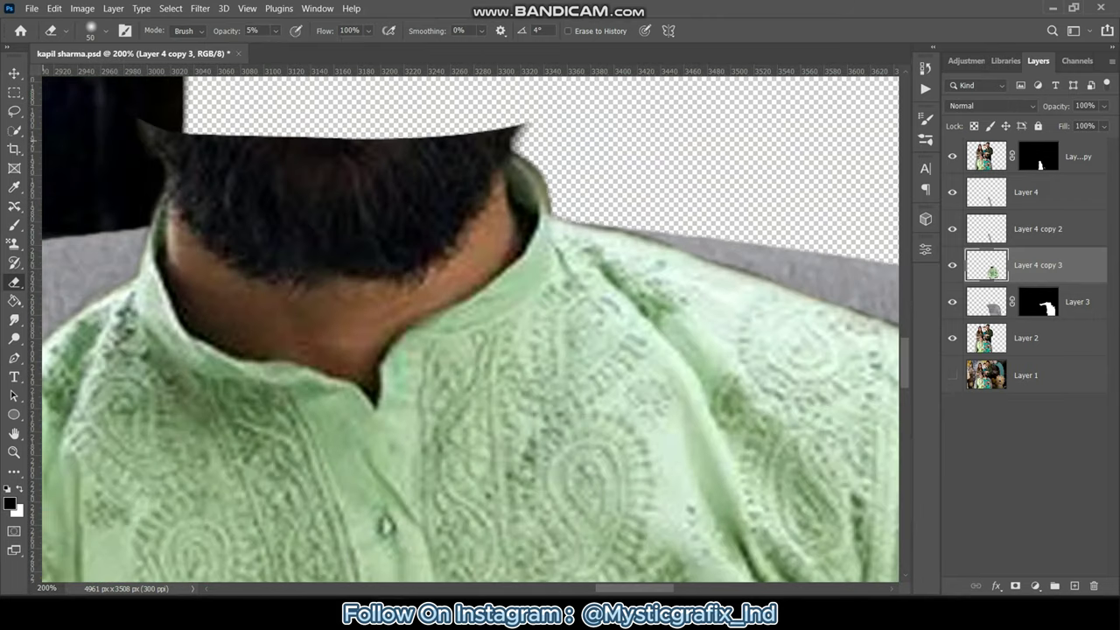
{"action": "left_click", "coordinate": [106, 31]}
{"action": "key", "text": "Return"}
{"action": "scroll", "coordinate": [470, 328], "scroll_direction": "left", "scroll_amount": 5}
{"action": "key", "text": "0"}
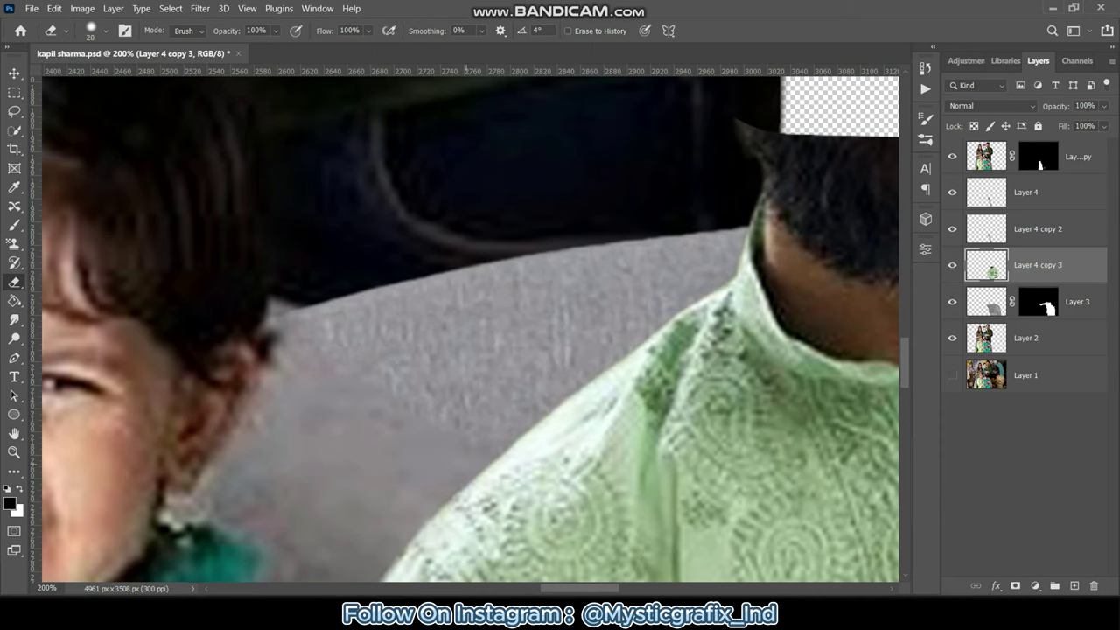
{"action": "scroll", "coordinate": [470, 329], "scroll_direction": "down", "scroll_amount": 5}
{"action": "scroll", "coordinate": [470, 329], "scroll_direction": "right", "scroll_amount": 5}
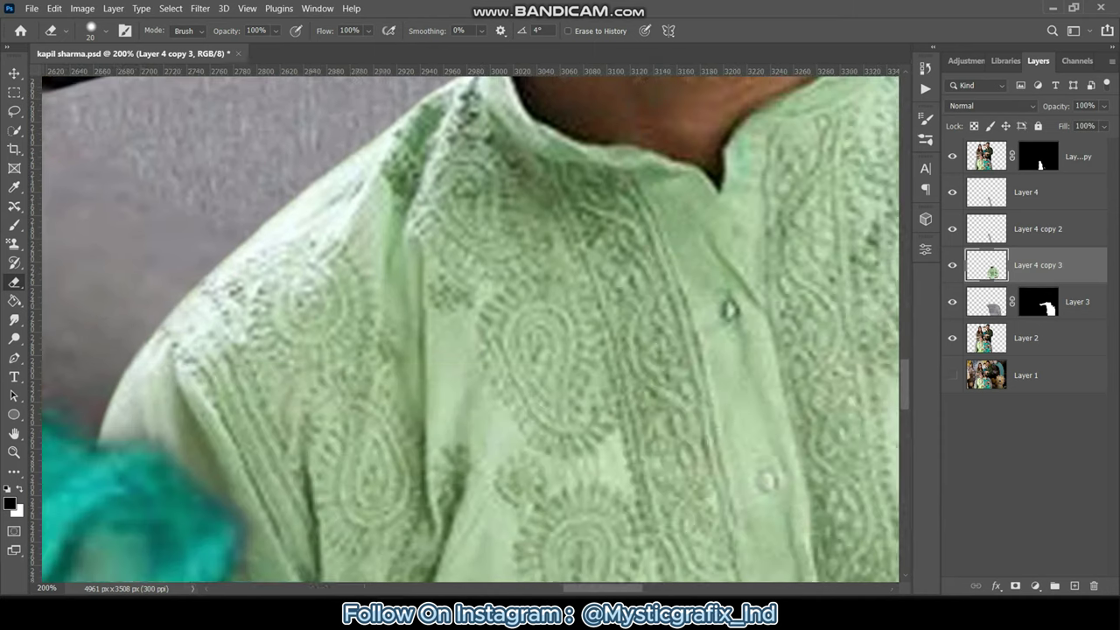
{"action": "scroll", "coordinate": [470, 329], "scroll_direction": "up", "scroll_amount": 5}
{"action": "left_click_drag", "start_coordinate": [238, 167], "coordinate": [271, 236]}
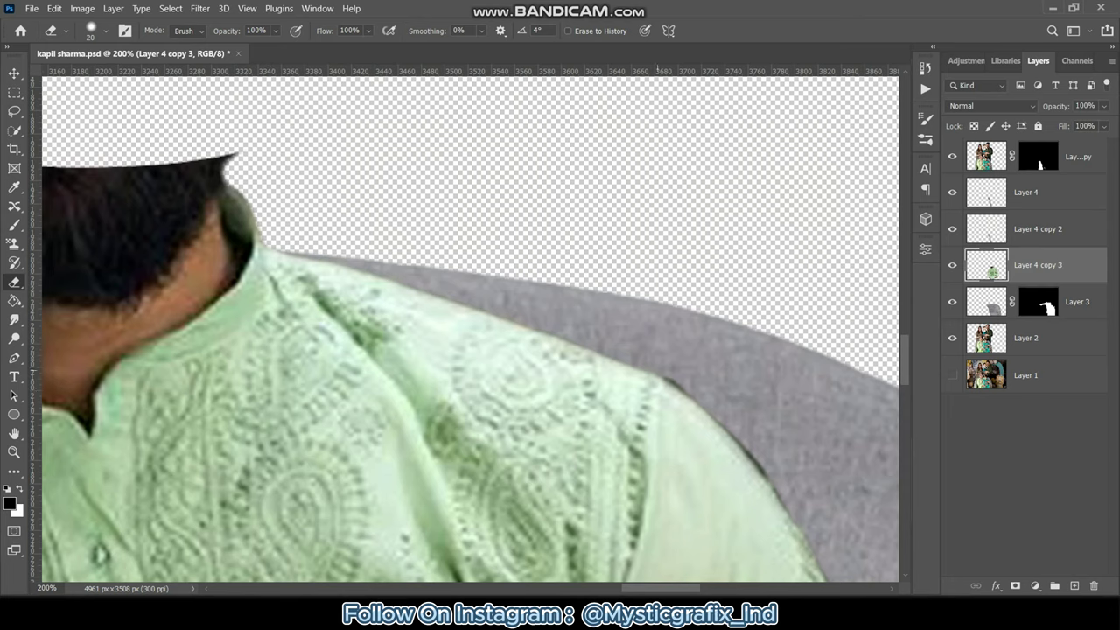
{"action": "left_click_drag", "start_coordinate": [661, 378], "coordinate": [762, 472]}
Soften the sleeve and hand outlines with the Smudge tool, then add new empty Layer 5.
{"action": "scroll", "coordinate": [469, 329], "scroll_direction": "down", "scroll_amount": 3}
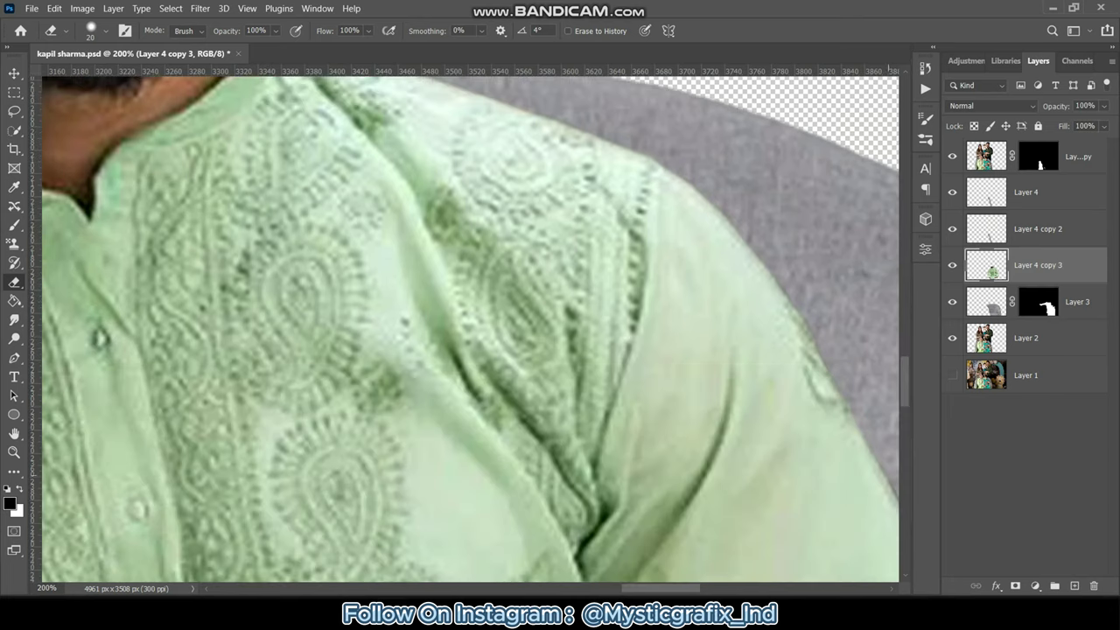
{"action": "scroll", "coordinate": [470, 329], "scroll_direction": "right", "scroll_amount": 5}
{"action": "scroll", "coordinate": [470, 329], "scroll_direction": "down", "scroll_amount": 3}
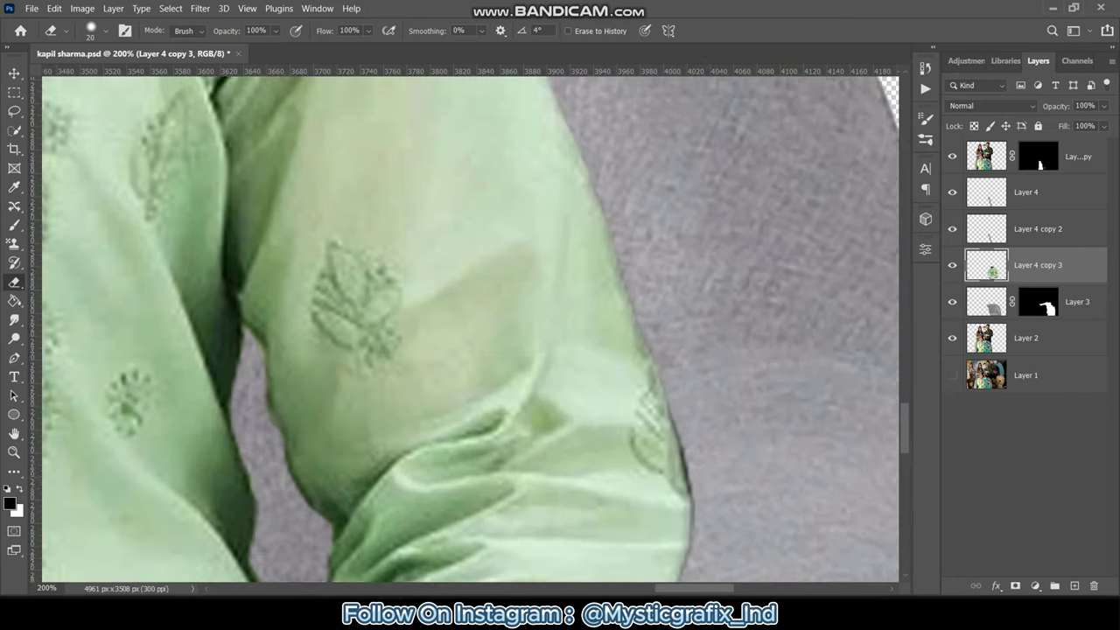
{"action": "scroll", "coordinate": [469, 329], "scroll_direction": "down", "scroll_amount": 2}
{"action": "scroll", "coordinate": [470, 329], "scroll_direction": "down", "scroll_amount": 3}
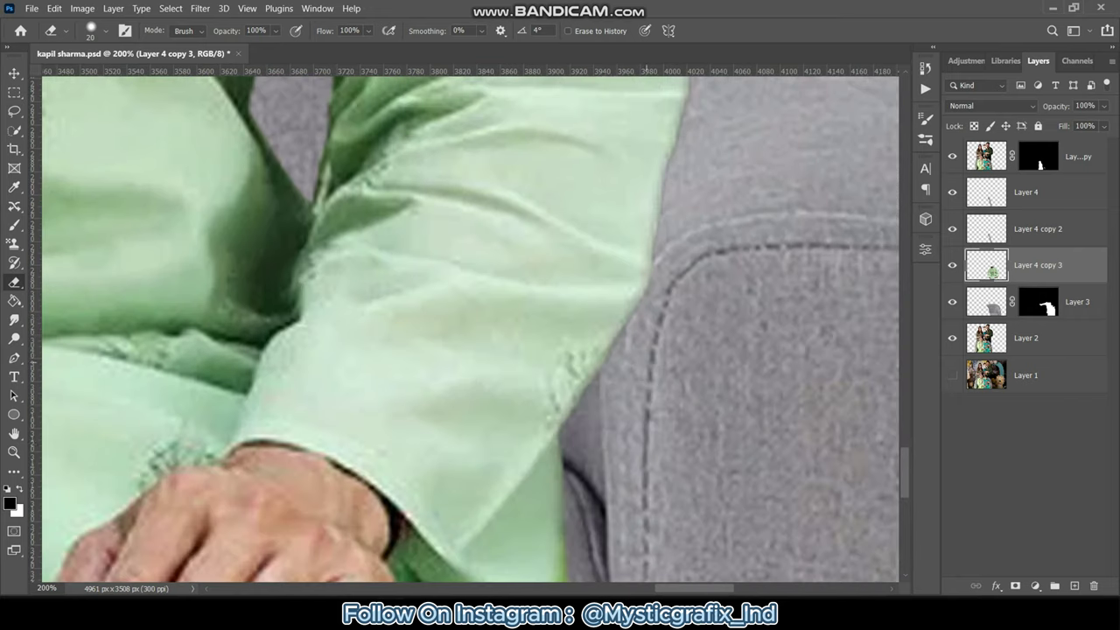
{"action": "scroll", "coordinate": [469, 329], "scroll_direction": "down", "scroll_amount": 3}
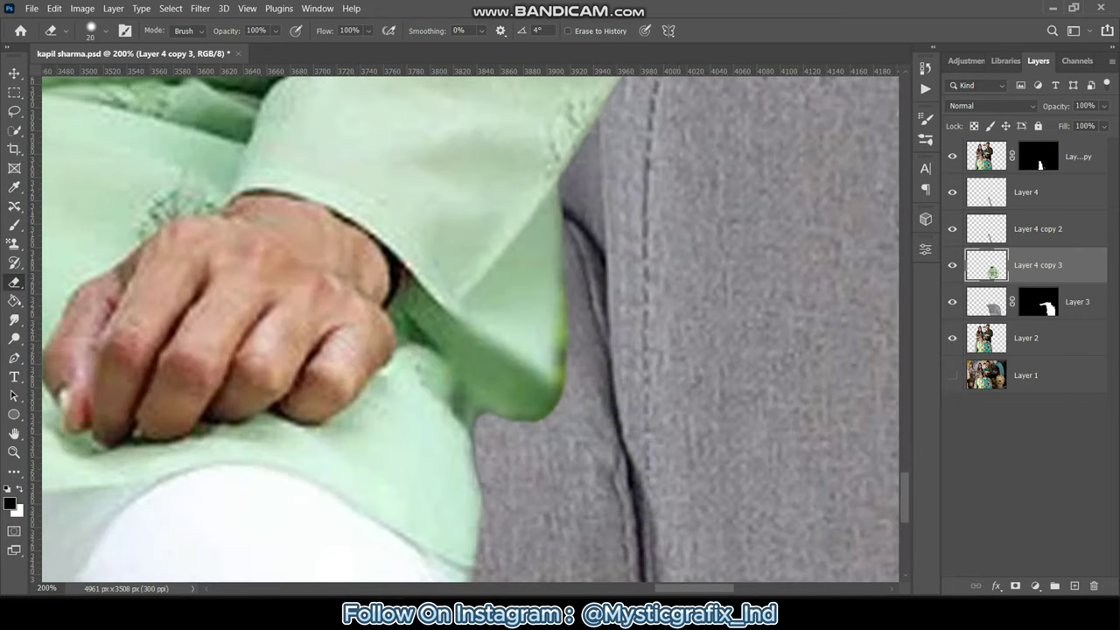
{"action": "scroll", "coordinate": [470, 329], "scroll_direction": "down", "scroll_amount": 3}
{"action": "scroll", "coordinate": [470, 329], "scroll_direction": "up", "scroll_amount": 2}
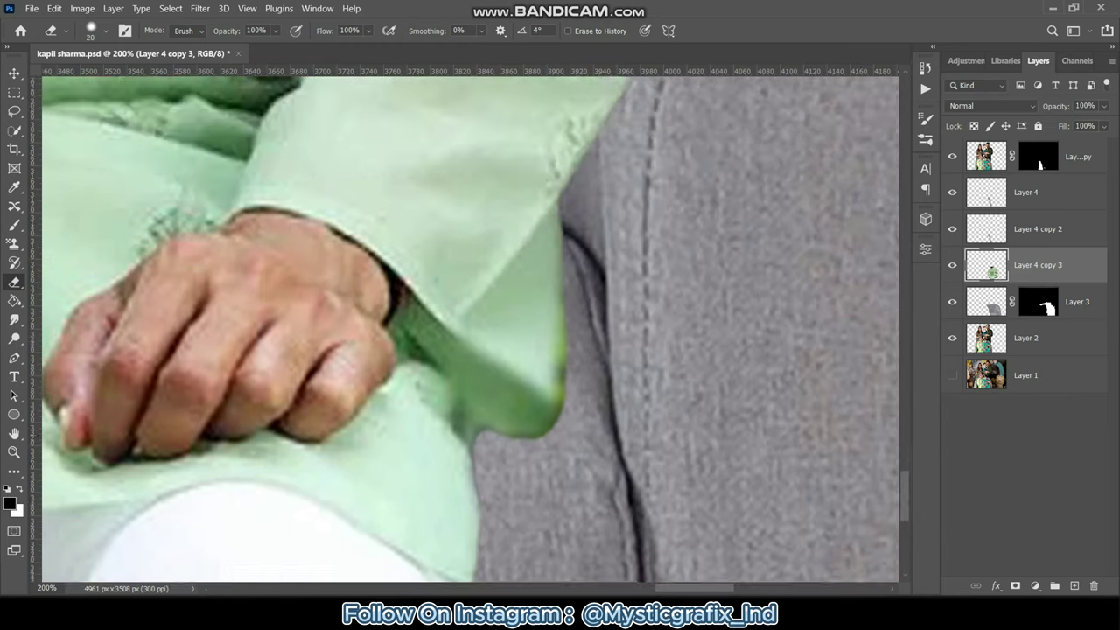
{"action": "key", "text": "r"}
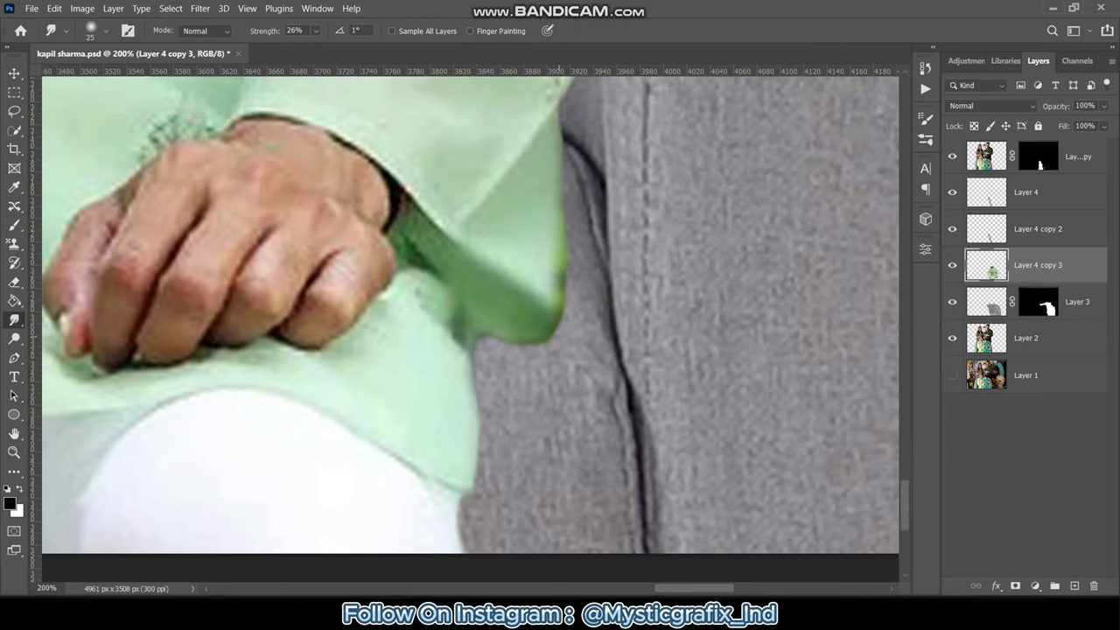
{"action": "scroll", "coordinate": [470, 329], "scroll_direction": "up", "scroll_amount": 4}
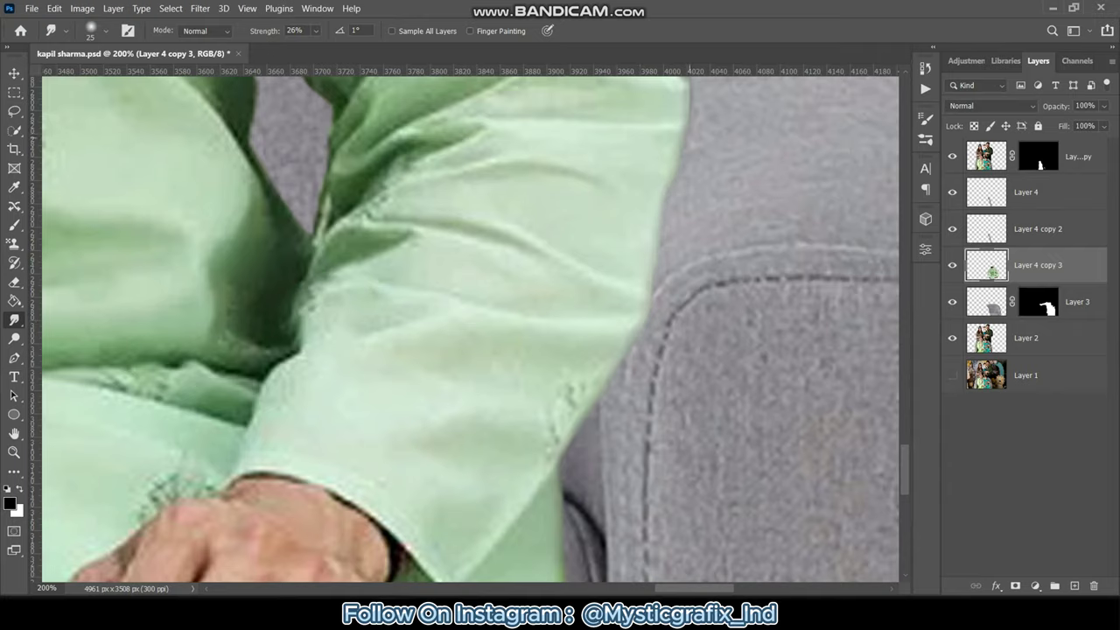
{"action": "scroll", "coordinate": [470, 329], "scroll_direction": "up", "scroll_amount": 2}
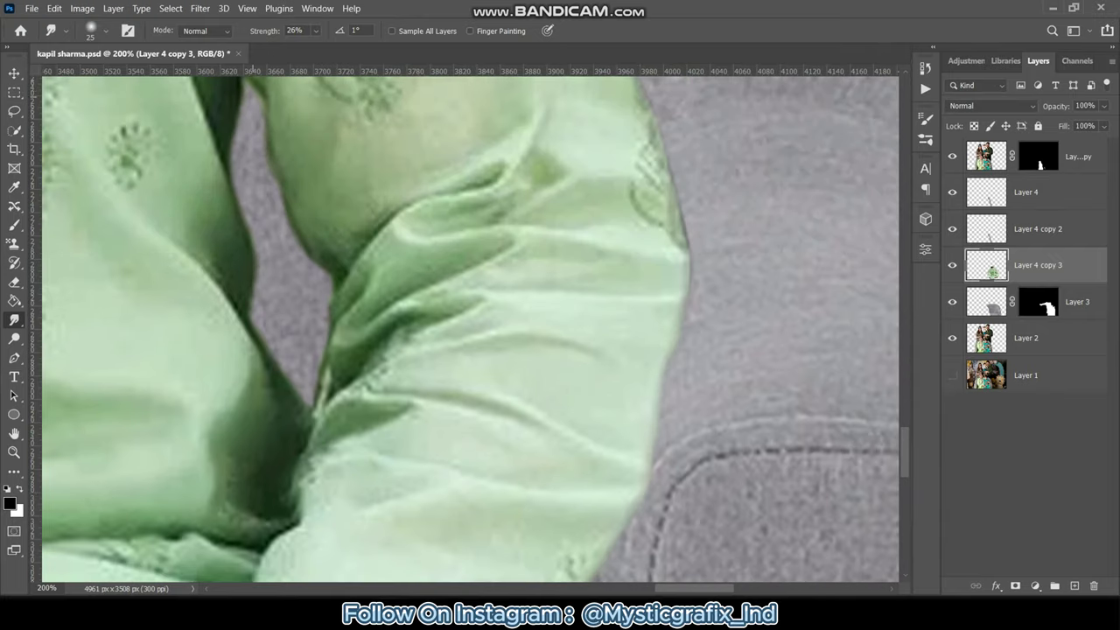
{"action": "scroll", "coordinate": [469, 329], "scroll_direction": "up", "scroll_amount": 2}
{"action": "scroll", "coordinate": [470, 328], "scroll_direction": "up", "scroll_amount": 3}
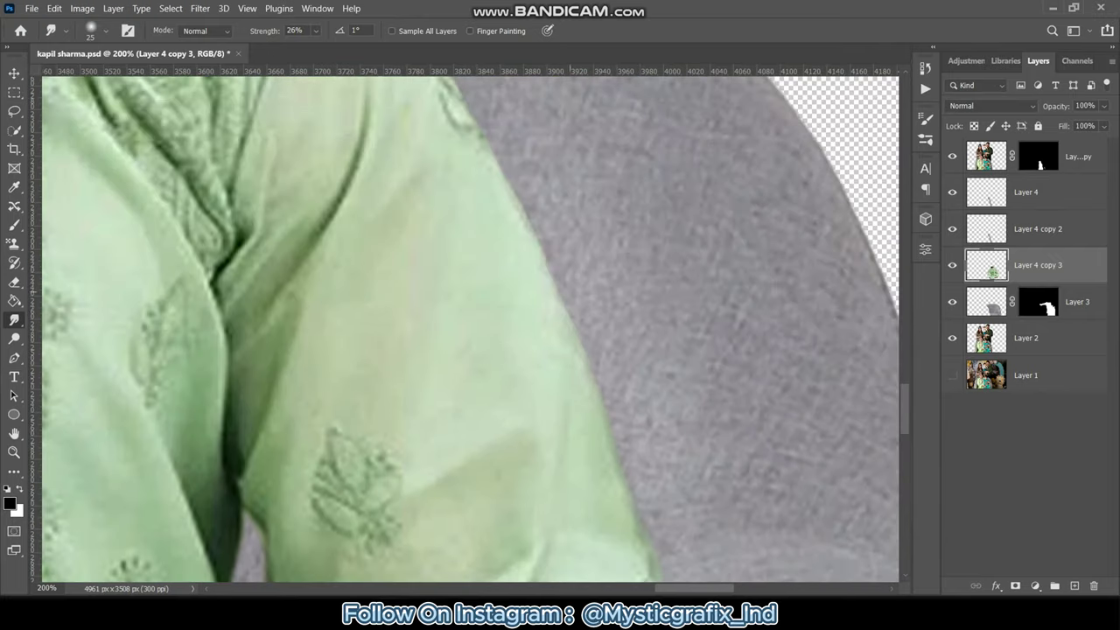
{"action": "scroll", "coordinate": [470, 329], "scroll_direction": "up", "scroll_amount": 3}
{"action": "scroll", "coordinate": [470, 329], "scroll_direction": "left", "scroll_amount": 5}
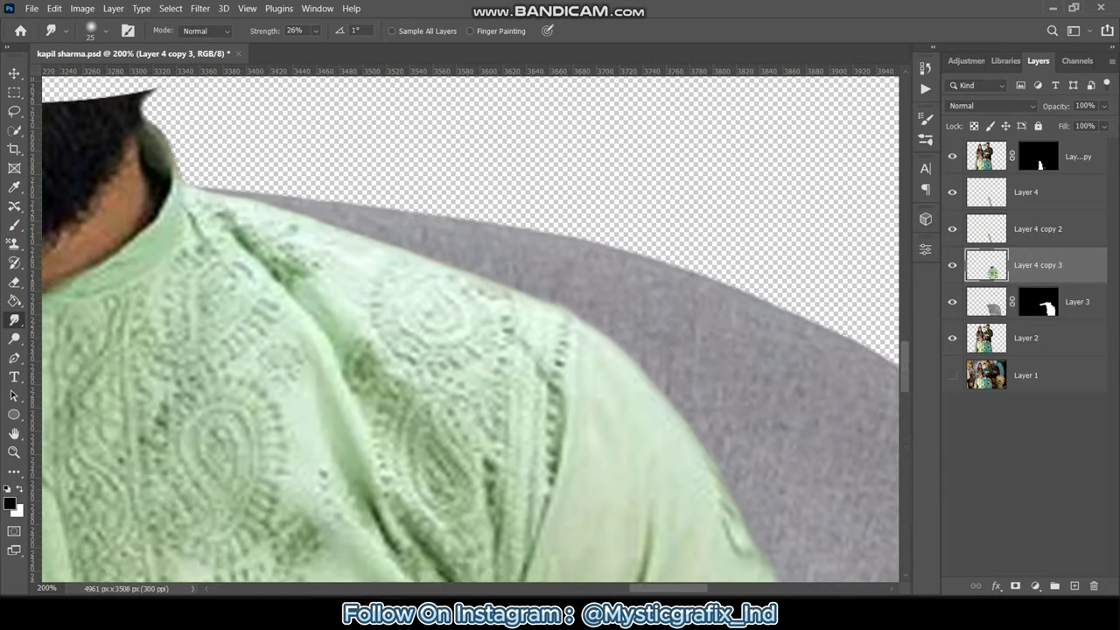
{"action": "scroll", "coordinate": [470, 329], "scroll_direction": "down", "scroll_amount": 5}
{"action": "scroll", "coordinate": [471, 329], "scroll_direction": "left", "scroll_amount": 10}
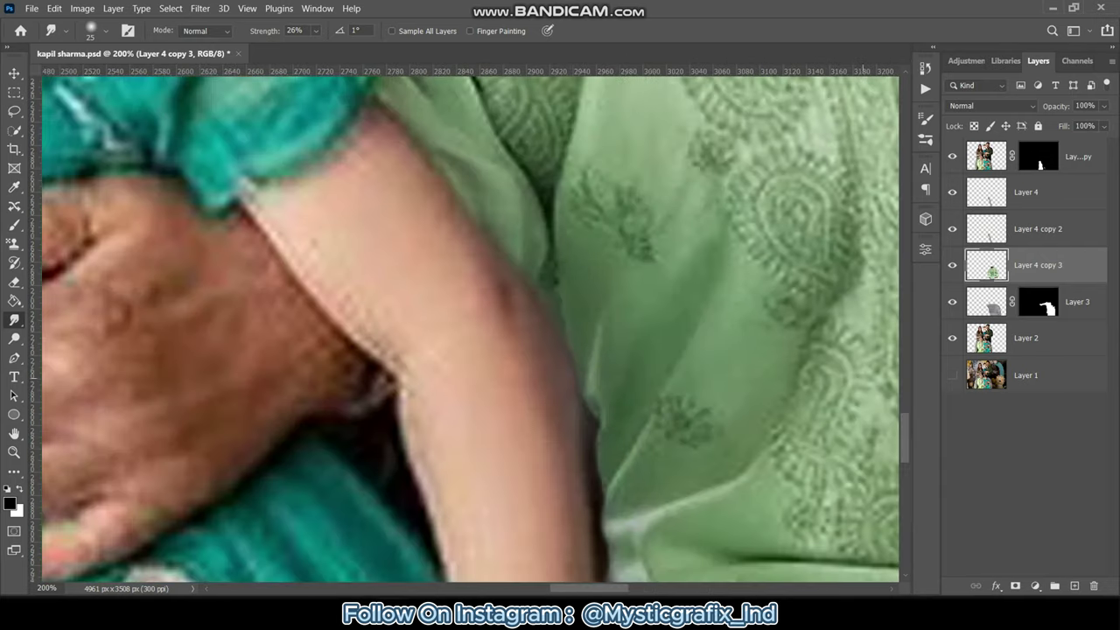
{"action": "scroll", "coordinate": [470, 329], "scroll_direction": "up", "scroll_amount": 5}
{"action": "key", "text": "ctrl+minus"}
{"action": "key", "text": "ctrl+minus"}
{"action": "key", "text": "ctrl+shift+alt+n"}
Paint shading on Layer 5 and soften it with a 47-pixel Gaussian Blur.
{"action": "key", "text": "b"}
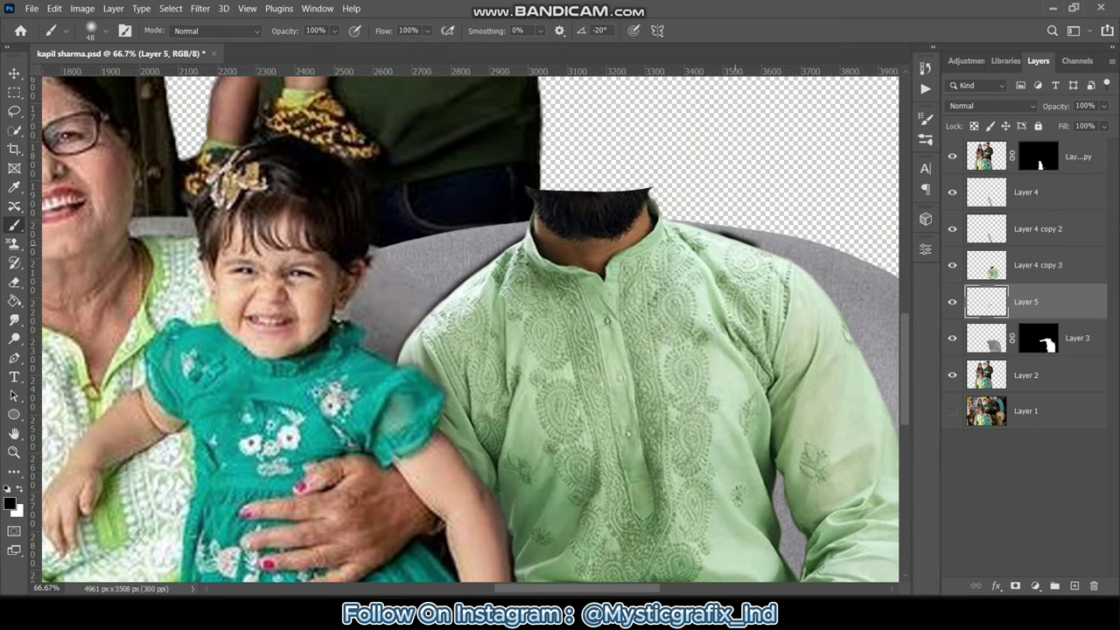
{"action": "scroll", "coordinate": [787, 350], "scroll_direction": "right", "scroll_amount": 6}
{"action": "scroll", "coordinate": [787, 350], "scroll_direction": "down", "scroll_amount": 3}
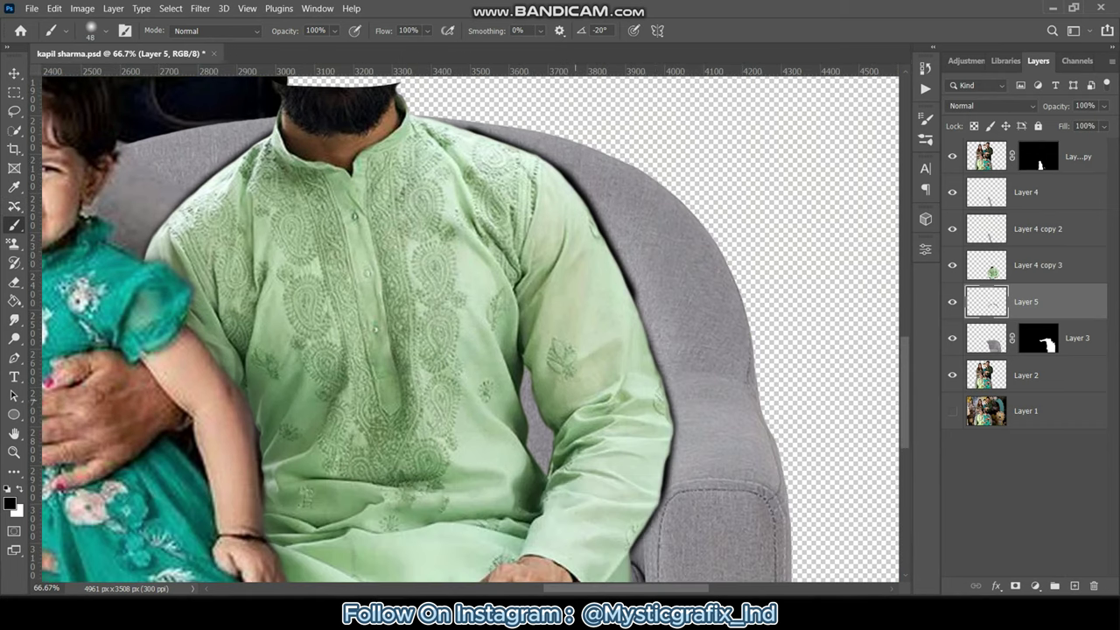
{"action": "scroll", "coordinate": [530, 420], "scroll_direction": "down", "scroll_amount": 3}
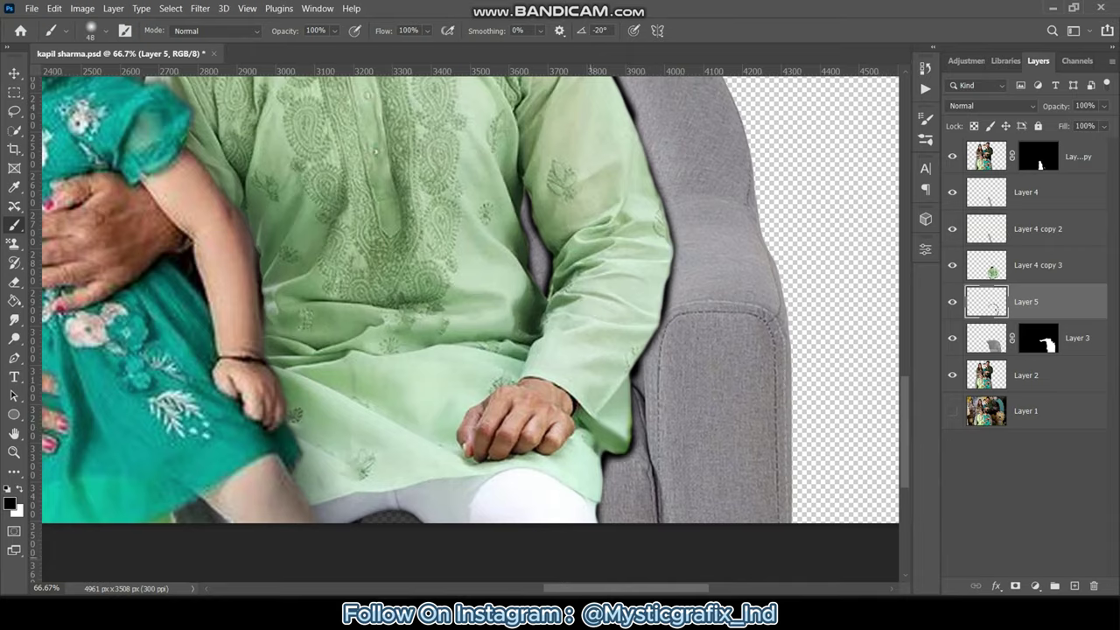
{"action": "key", "text": "ctrl+minus"}
{"action": "left_click", "coordinate": [199, 8]}
{"action": "left_click", "coordinate": [420, 253]}
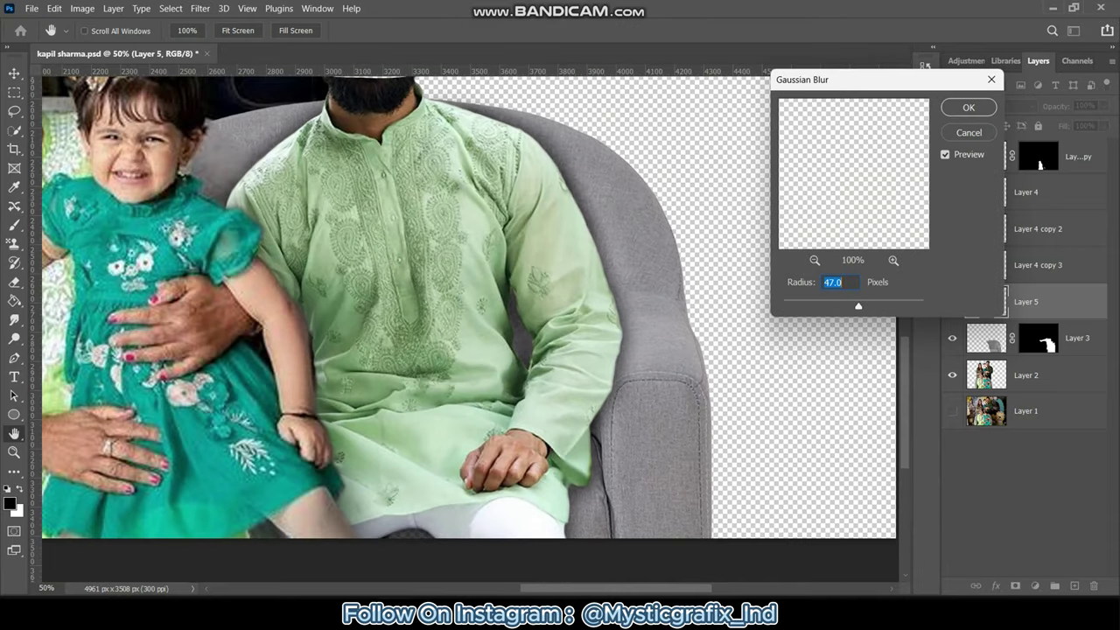
{"action": "left_click", "coordinate": [988, 282]}
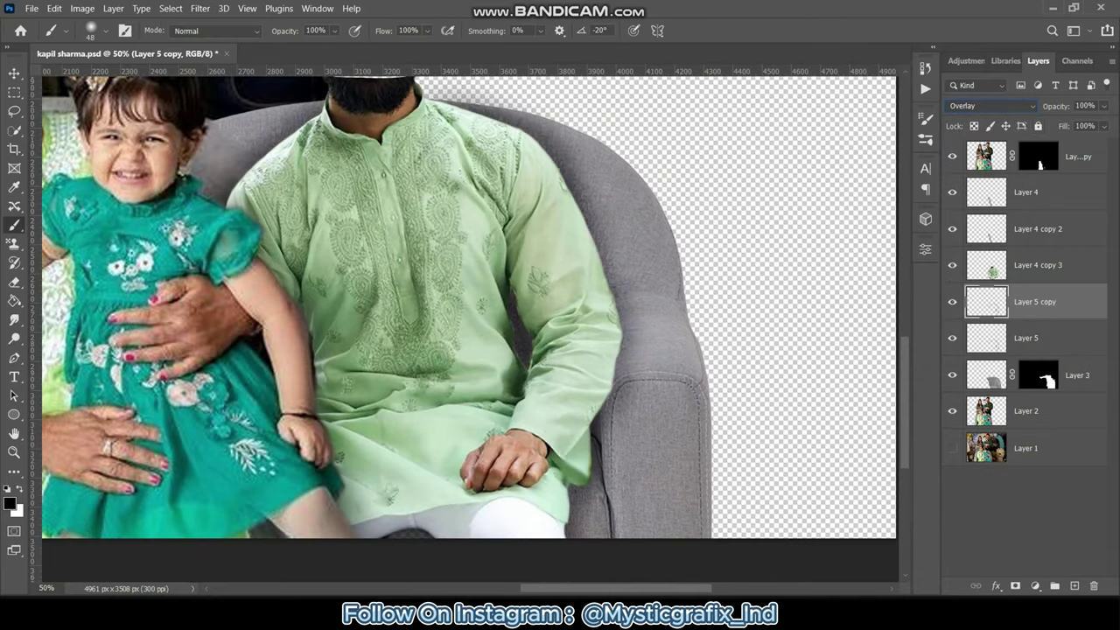
Add Layer 6 below Layer 5, blur its shading, and set it to Overlay.
{"action": "key", "text": "ctrl+minus"}
{"action": "left_click", "coordinate": [1037, 337]}
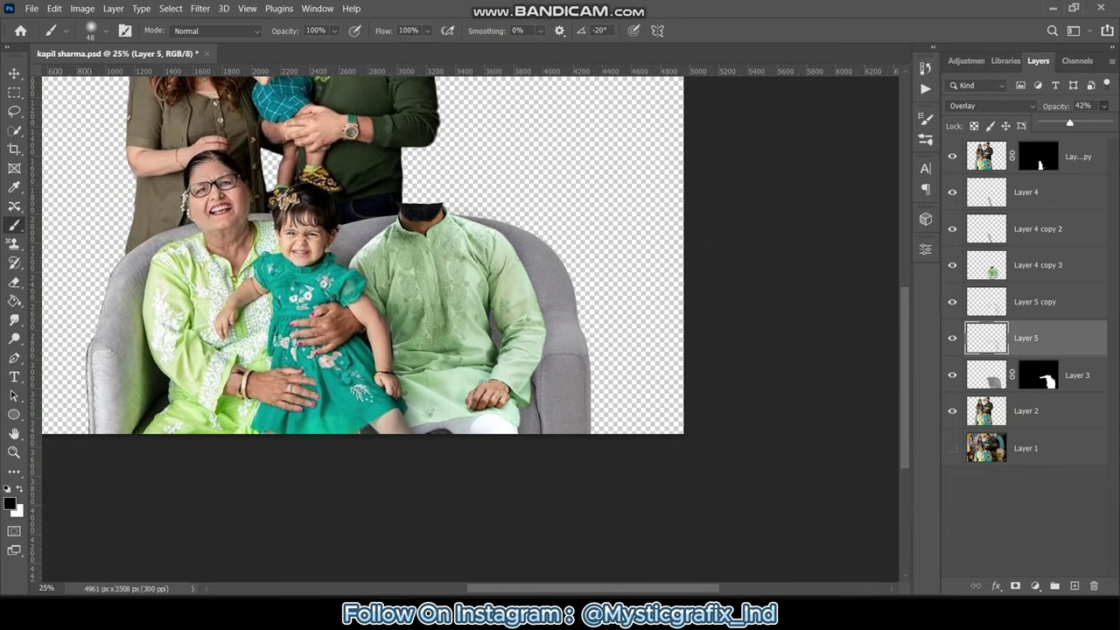
{"action": "key", "text": "ctrl+shift+alt+n"}
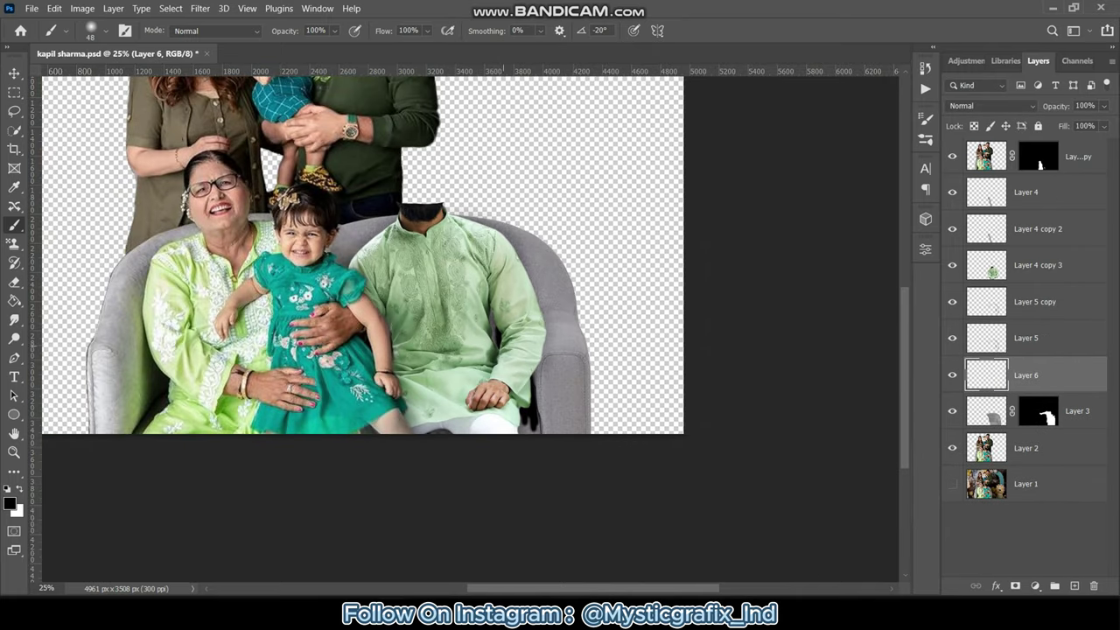
{"action": "left_click", "coordinate": [201, 7]}
{"action": "left_click", "coordinate": [254, 21]}
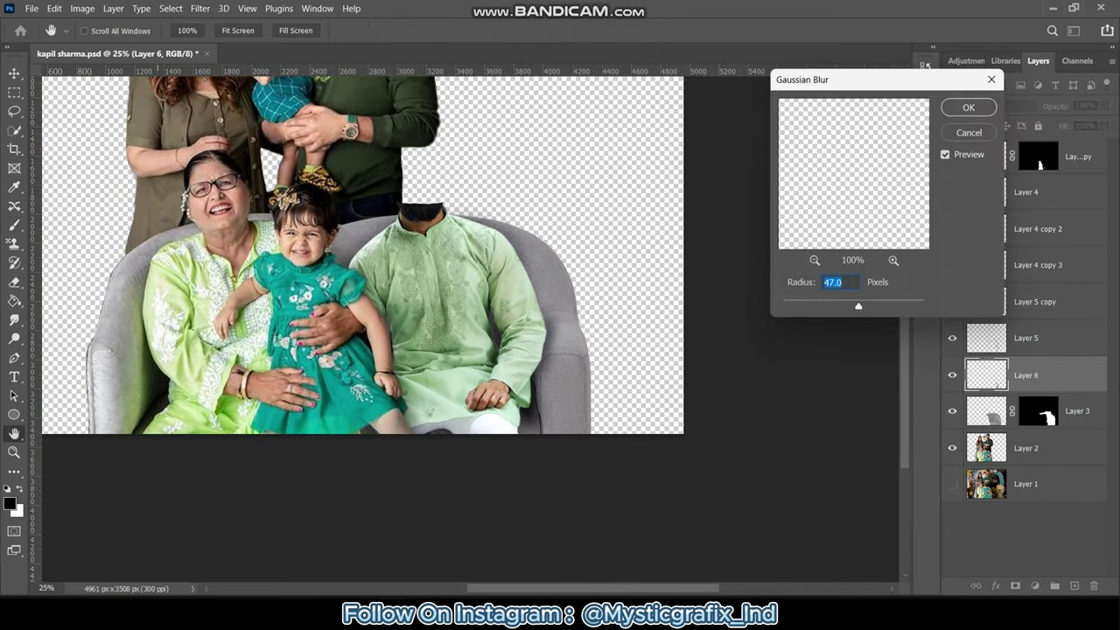
{"action": "key", "text": "Return"}
{"action": "left_click", "coordinate": [991, 105]}
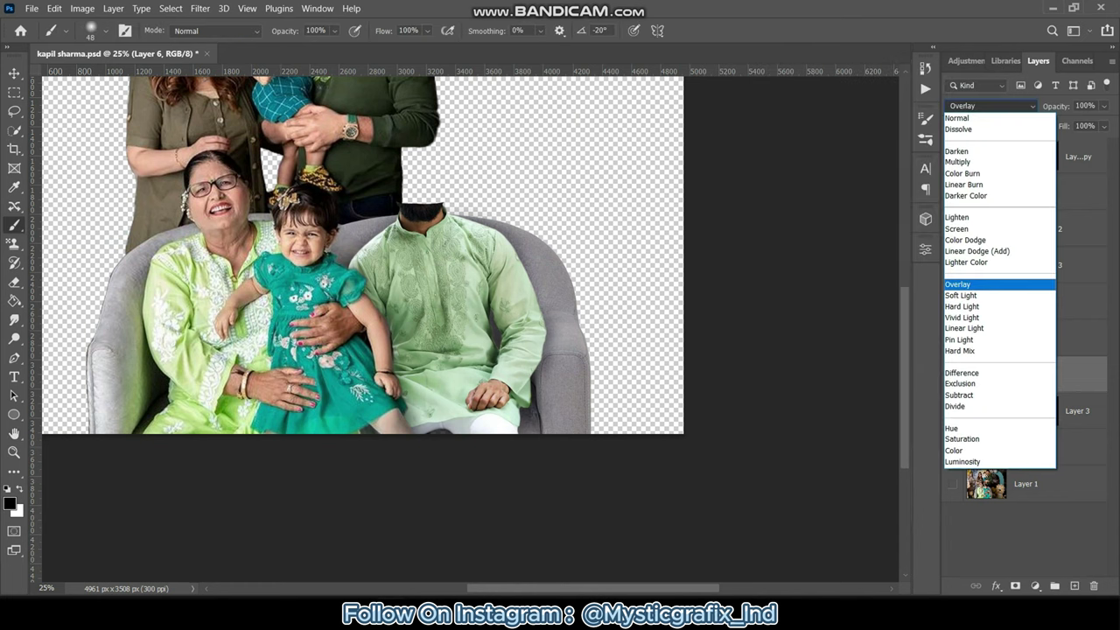
{"action": "left_click", "coordinate": [980, 289]}
Resize the eraser, then lasso the left sofa arm on Layer 2.
{"action": "key", "text": "e"}
{"action": "left_click", "coordinate": [90, 30]}
{"action": "key", "text": "Return"}
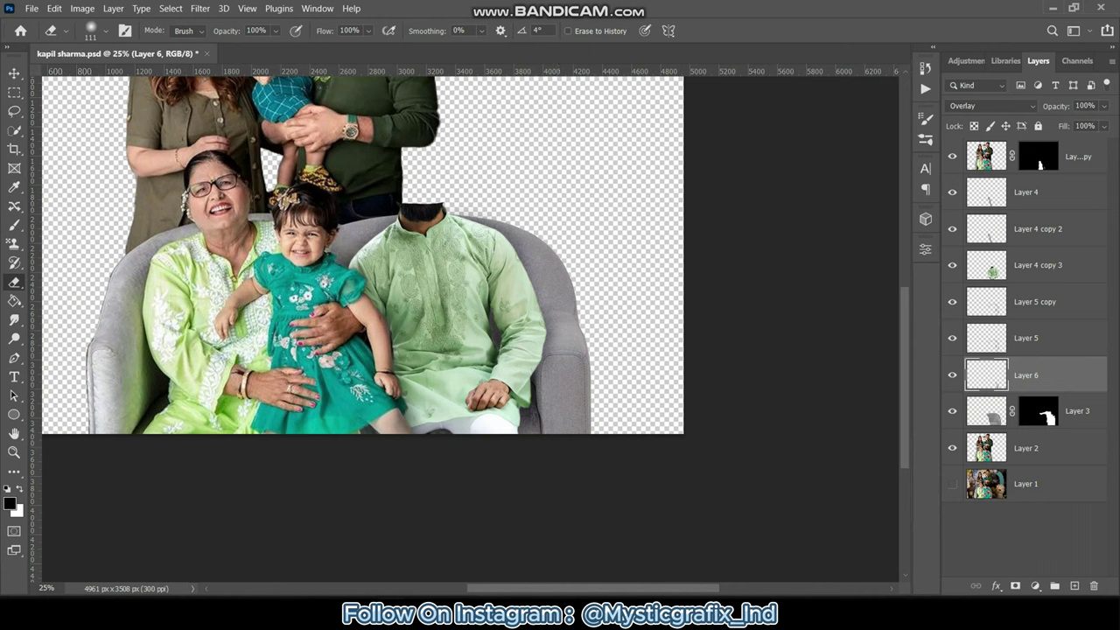
{"action": "key", "text": "l"}
{"action": "left_click_drag", "start_coordinate": [175, 216], "coordinate": [95, 284]}
{"action": "left_click", "coordinate": [1025, 447]}
Copy the outlined sofa arm to Layer 7, flip it horizontally and place it on the sofa's right side.
{"action": "key", "text": "ctrl+j"}
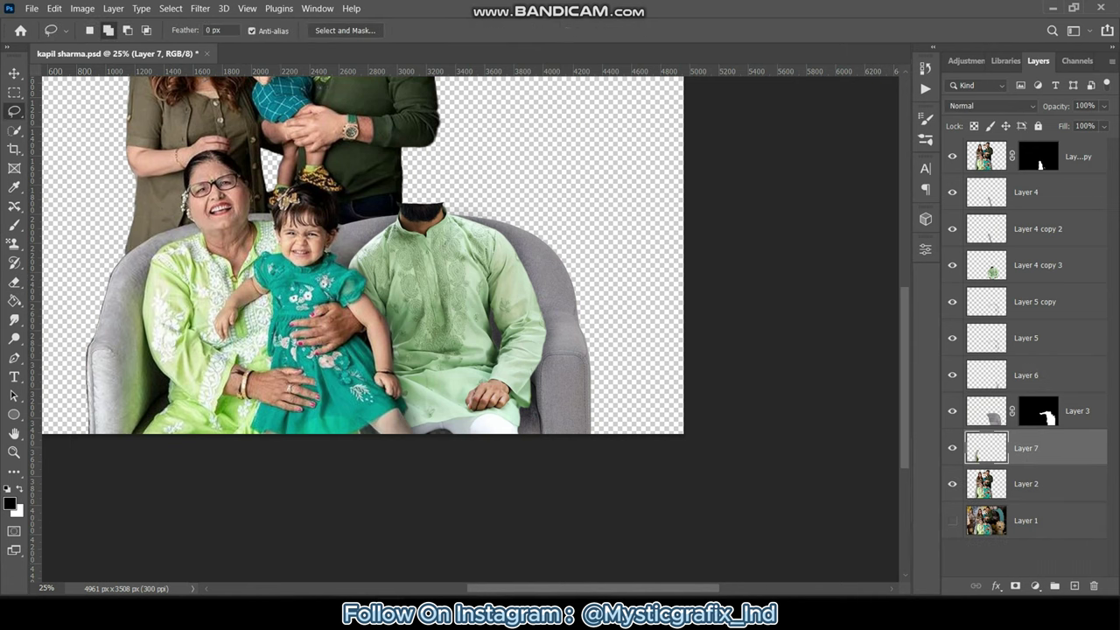
{"action": "left_click_drag", "start_coordinate": [1025, 447], "coordinate": [1033, 302]}
{"action": "key", "text": "ctrl+t"}
{"action": "right_click", "coordinate": [140, 306]}
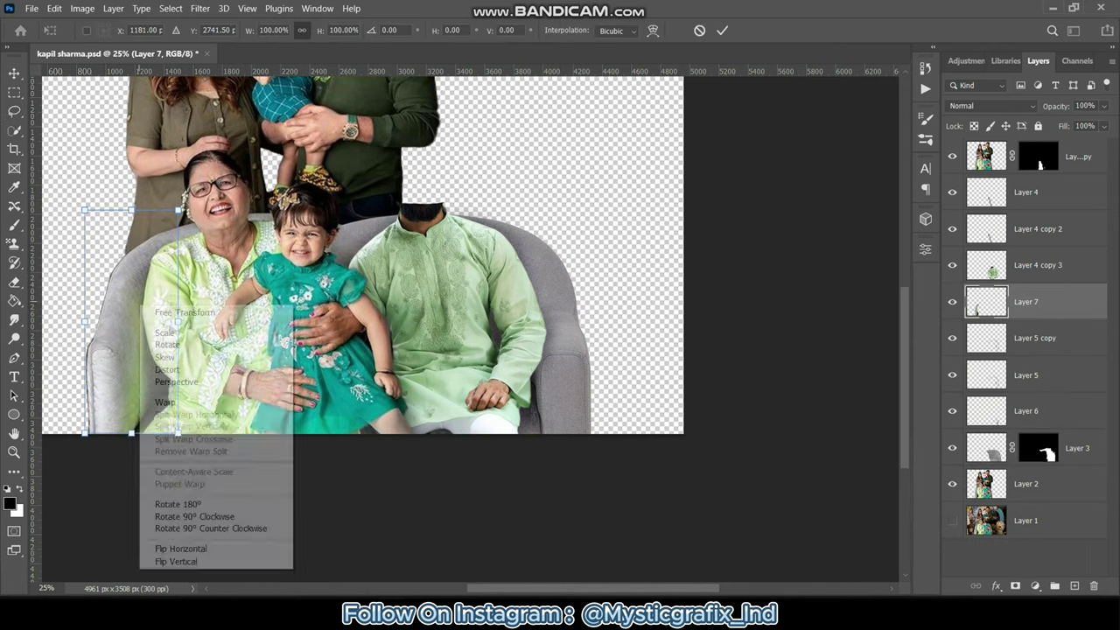
{"action": "left_click", "coordinate": [175, 549]}
{"action": "left_click_drag", "start_coordinate": [210, 339], "coordinate": [576, 337]}
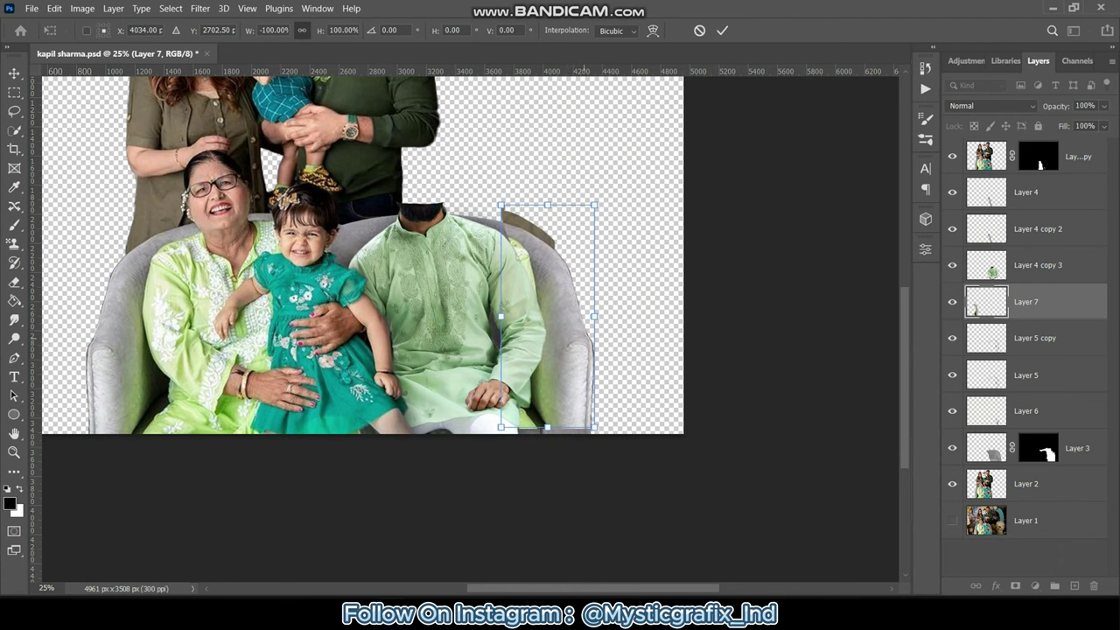
{"action": "left_click_drag", "start_coordinate": [546, 204], "coordinate": [547, 200]}
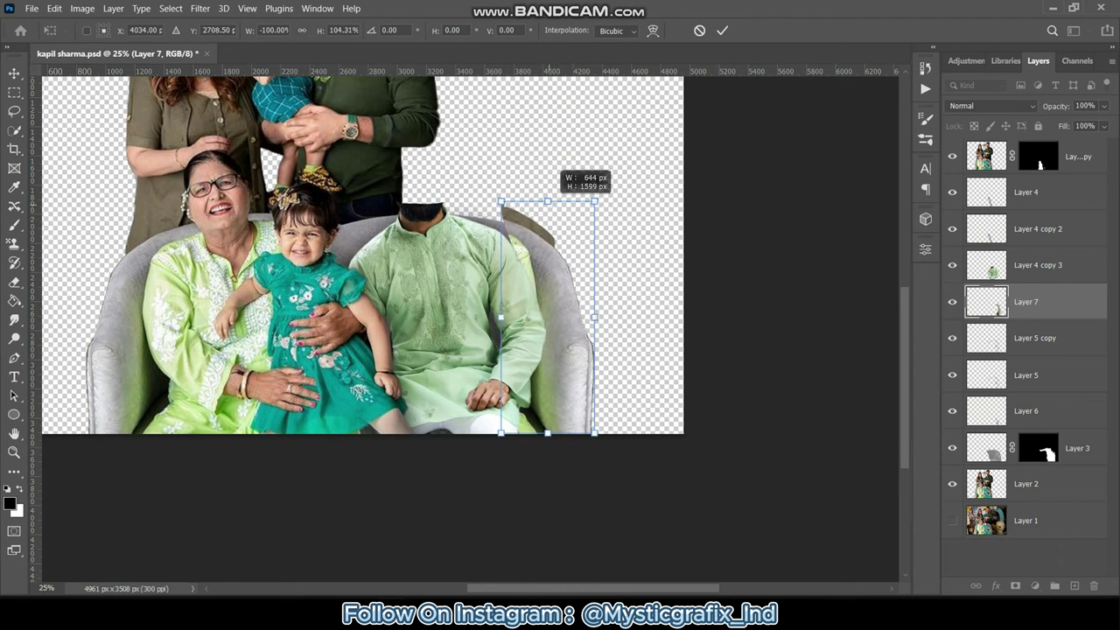
{"action": "key", "text": "Return"}
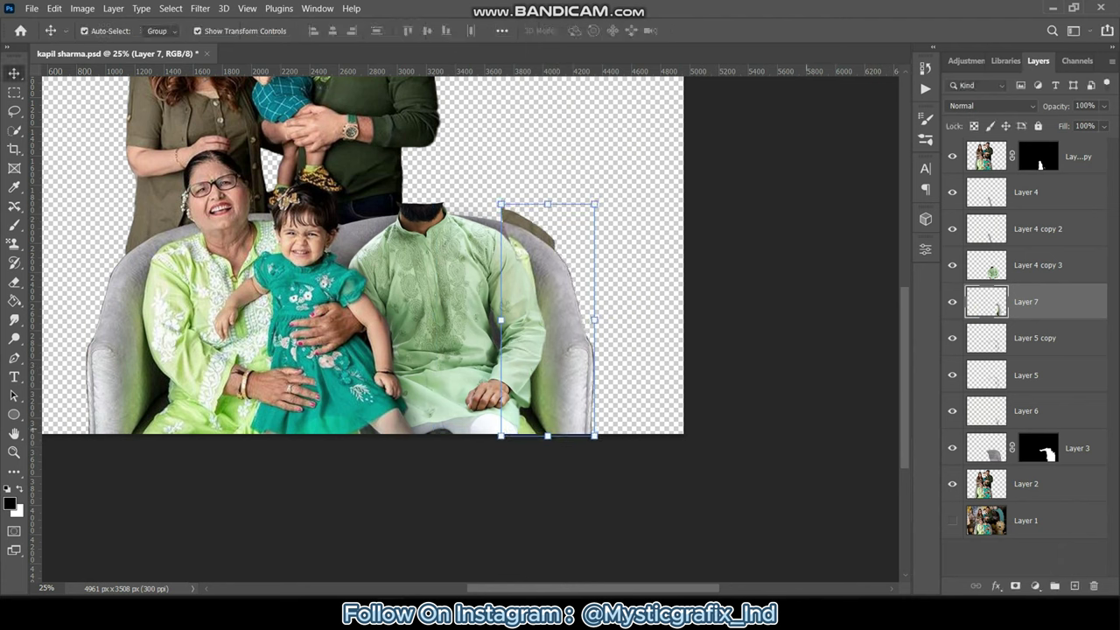
Give Layer 7 an inverted mask that hides the copied arm, with black as the brush colour.
{"action": "left_click", "coordinate": [1037, 448]}
{"action": "key", "text": "b"}
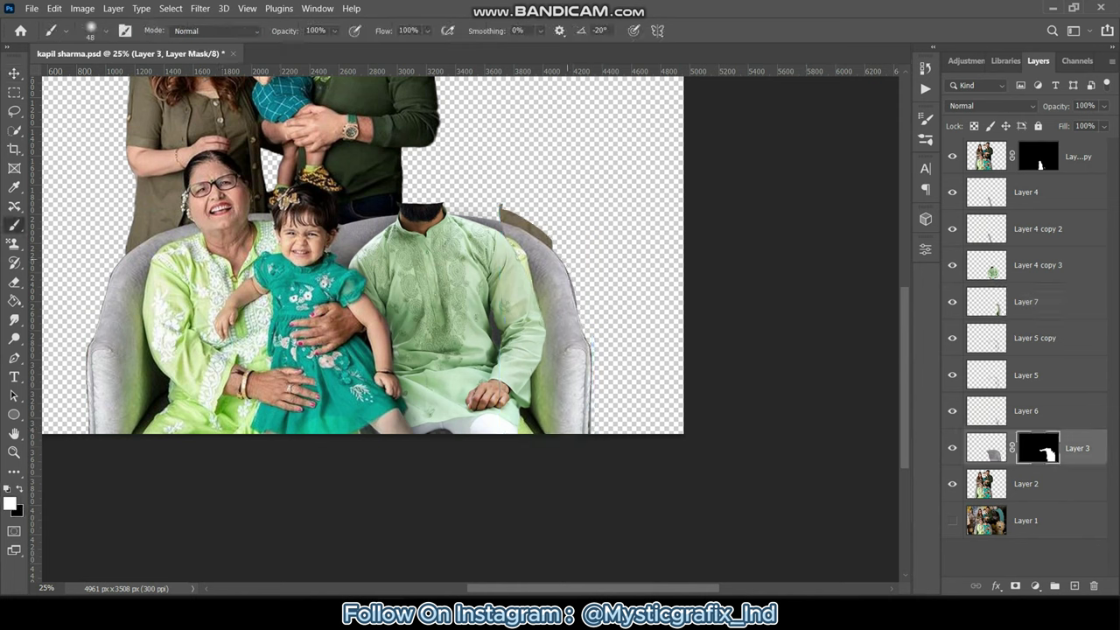
{"action": "left_click", "coordinate": [106, 31]}
{"action": "key", "text": "Return"}
{"action": "key", "text": "x"}
{"action": "left_click", "coordinate": [1025, 301]}
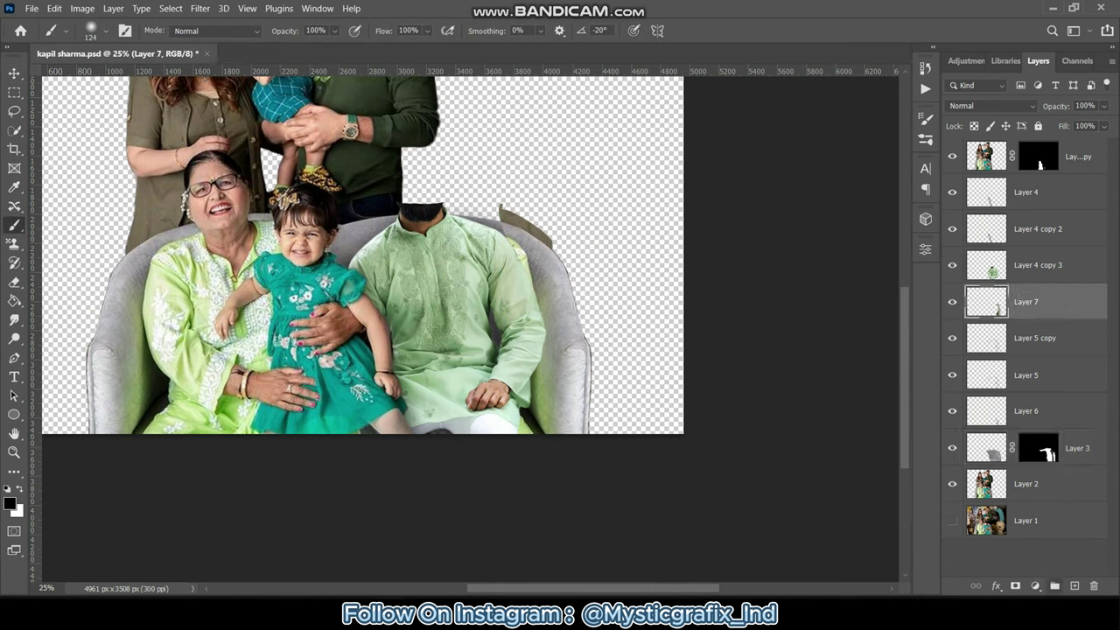
{"action": "left_click", "coordinate": [1015, 586]}
{"action": "key", "text": "ctrl+i"}
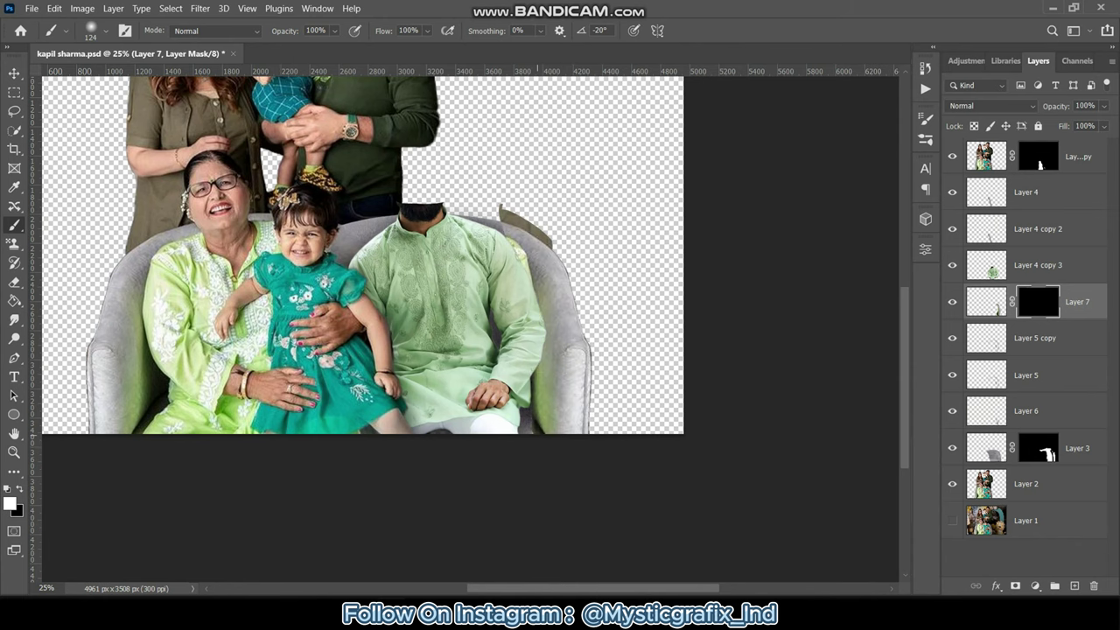
Soften the light kurta sleeve edge on Layer 7's mask with a black brush, size ~94, 56% opacity.
{"action": "key", "text": "ctrl+plus"}
{"action": "key", "text": "ctrl+plus"}
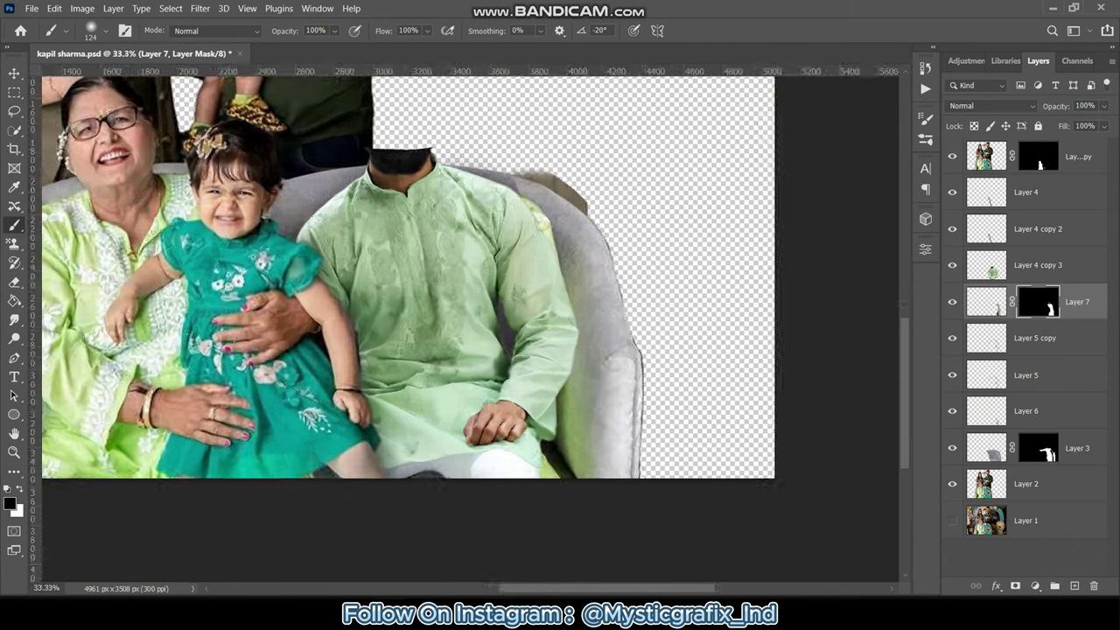
{"action": "key", "text": "bracketleft"}
{"action": "key", "text": "bracketleft"}
{"action": "key", "text": "bracketleft"}
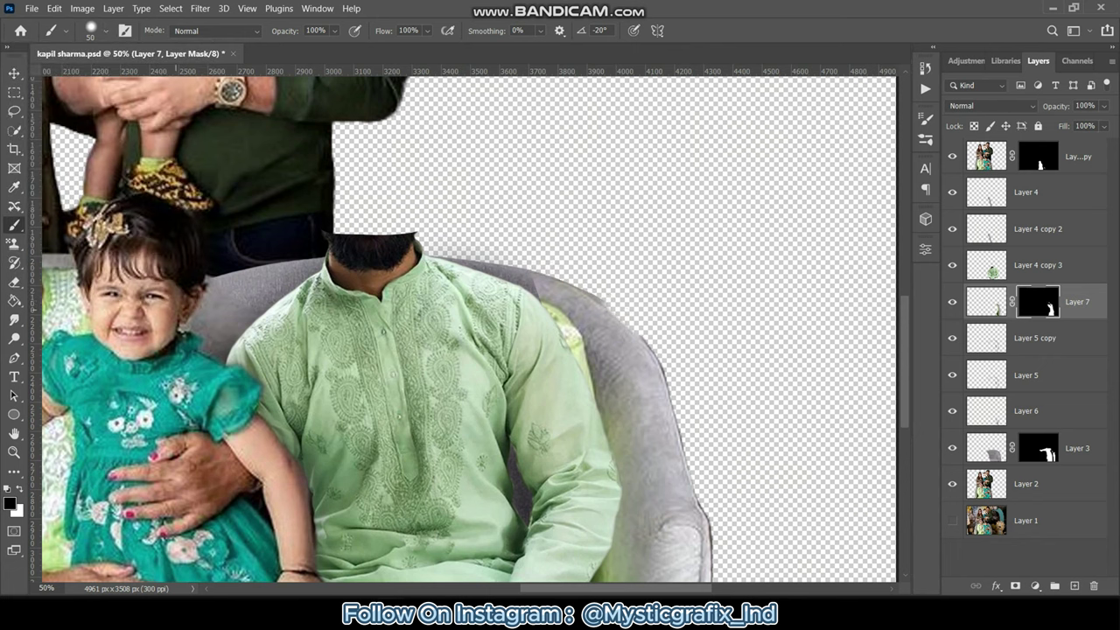
{"action": "key", "text": "x"}
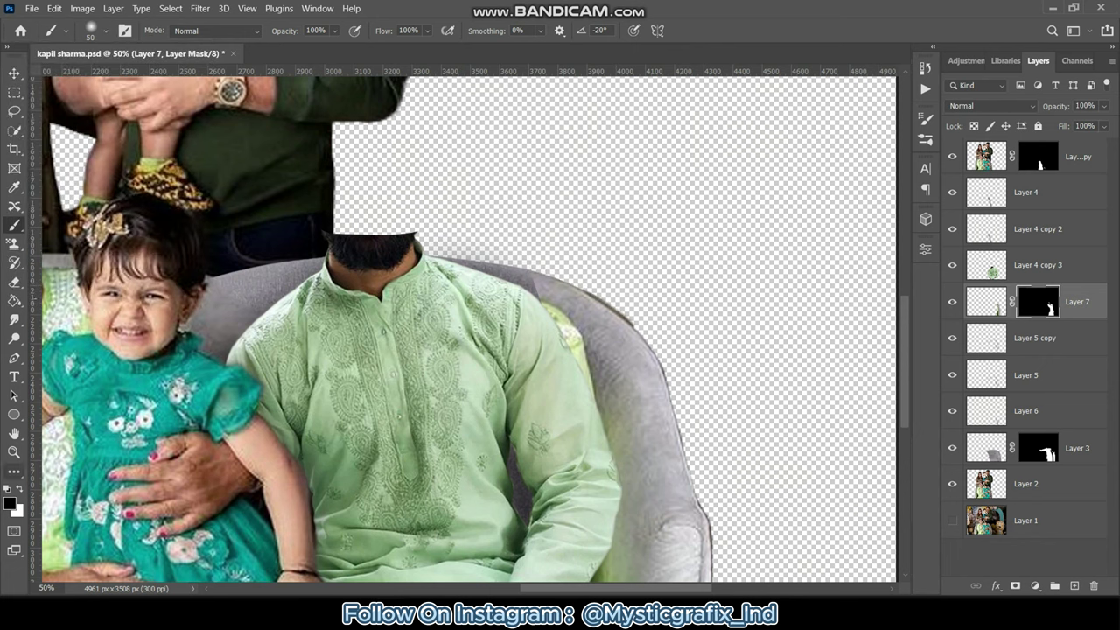
{"action": "key", "text": "bracketright"}
{"action": "key", "text": "bracketright"}
{"action": "key", "text": "bracketright"}
{"action": "key", "text": "5"}
{"action": "key", "text": "6"}
{"action": "left_click_drag", "start_coordinate": [551, 358], "coordinate": [577, 311]}
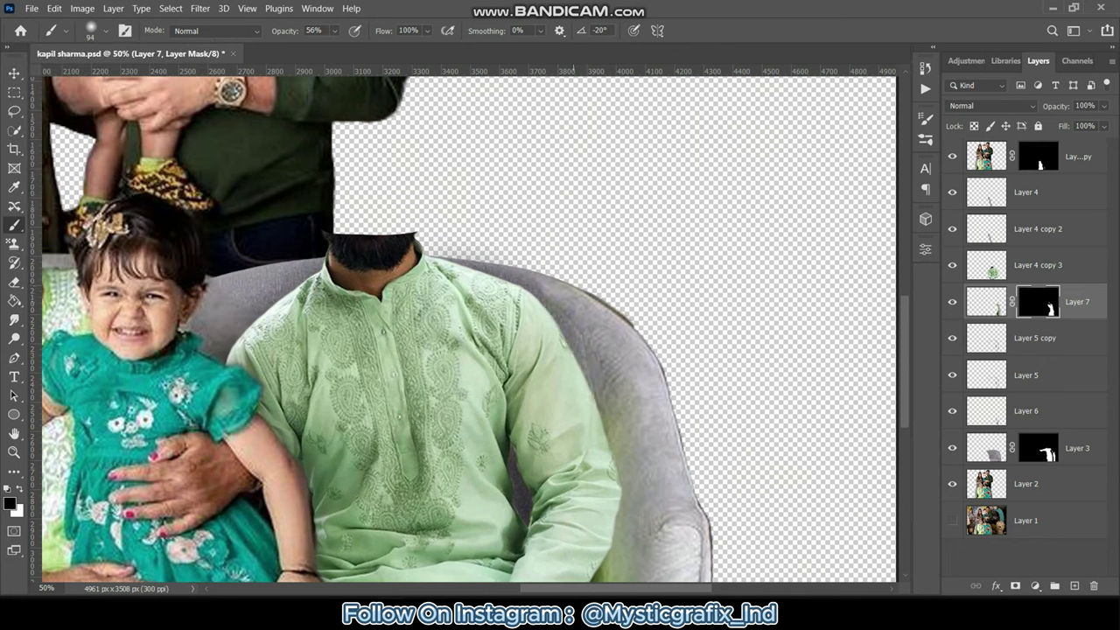
Undo the mask stroke on the chair edge and zoom back out.
{"action": "scroll", "coordinate": [564, 332], "scroll_direction": "down", "scroll_amount": 5}
{"action": "left_click_drag", "start_coordinate": [599, 398], "coordinate": [617, 289]}
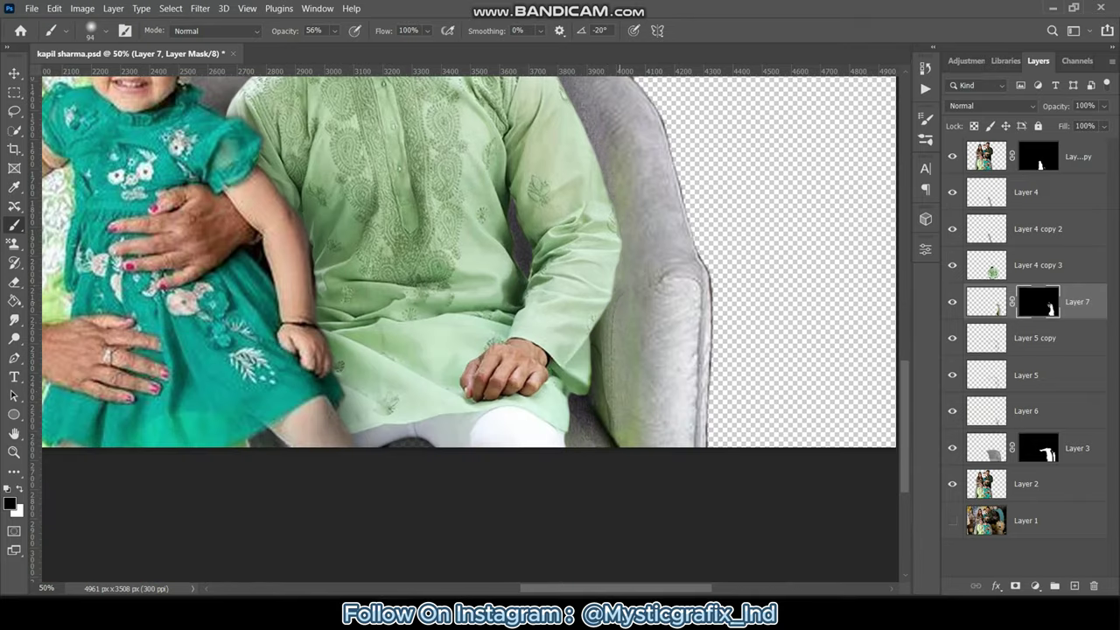
{"action": "key", "text": "ctrl+z"}
{"action": "key", "text": "l"}
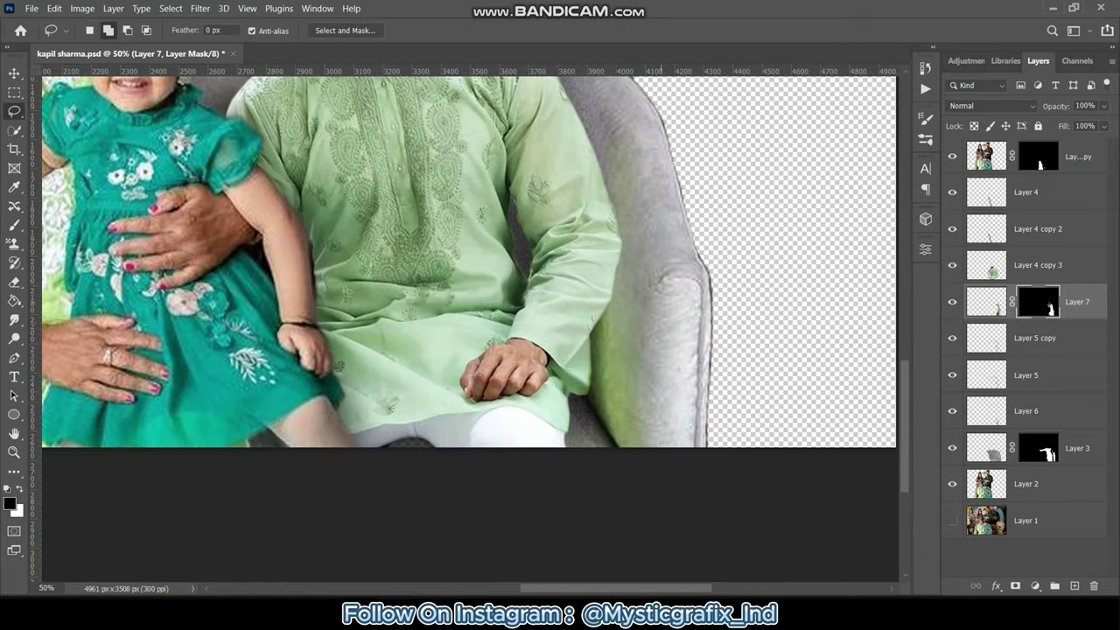
{"action": "key", "text": "ctrl+minus"}
{"action": "key", "text": "ctrl+minus"}
{"action": "key", "text": "ctrl+minus"}
{"action": "key", "text": "ctrl+plus"}
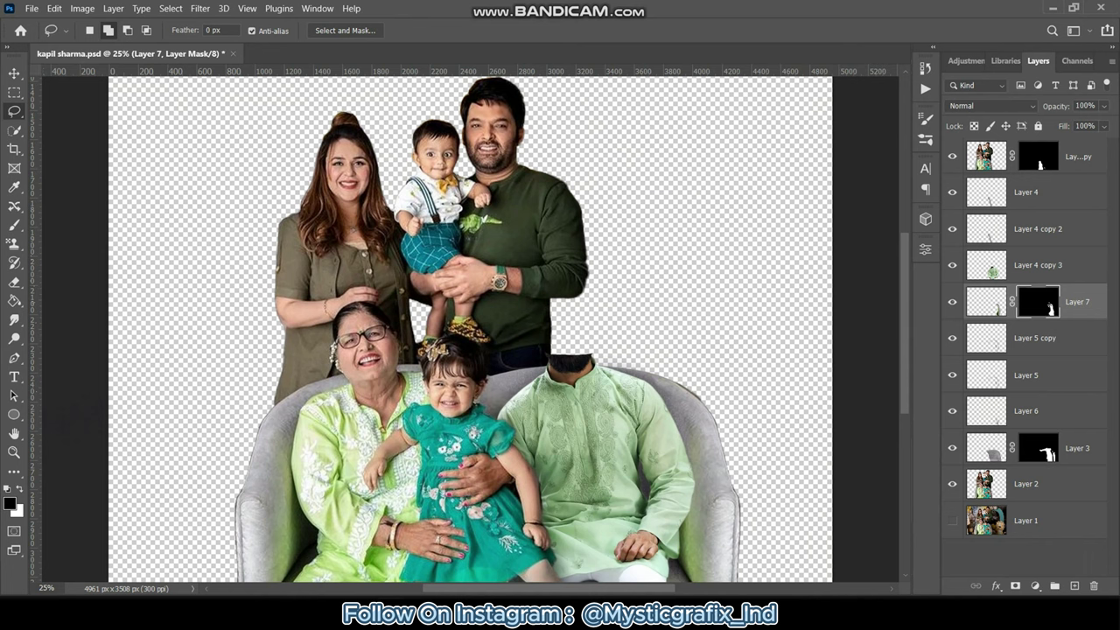
Darken Layer 3's selected sofa patch with Brightness/Contrast -11.
{"action": "left_click", "coordinate": [1037, 448]}
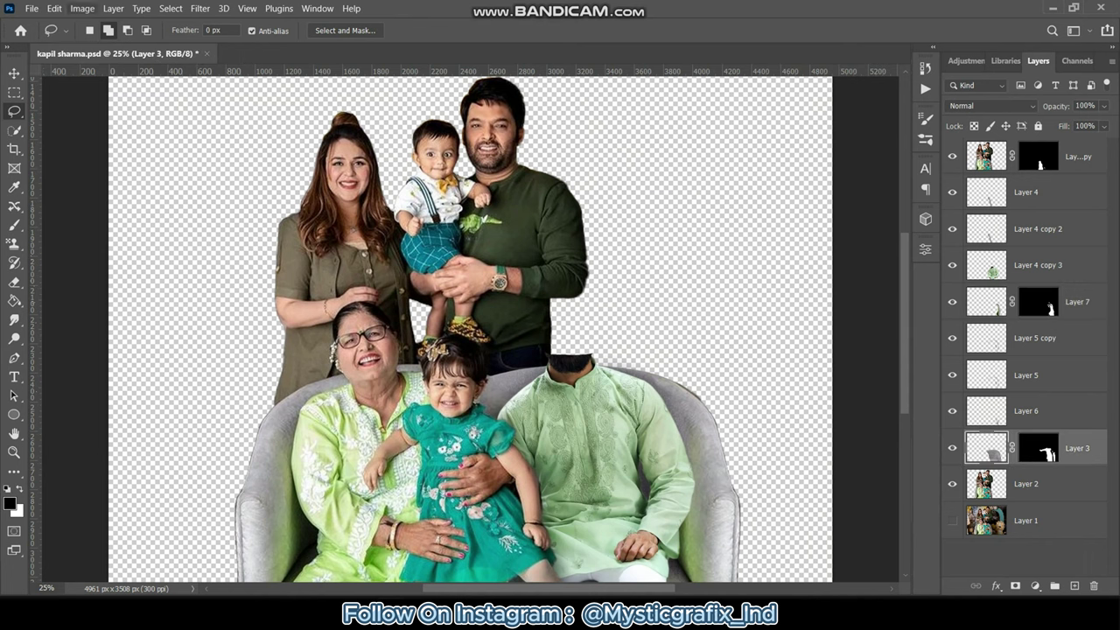
{"action": "left_click", "coordinate": [82, 8]}
{"action": "left_click", "coordinate": [288, 44]}
{"action": "key", "text": "Return"}
{"action": "key", "text": "ctrl+plus"}
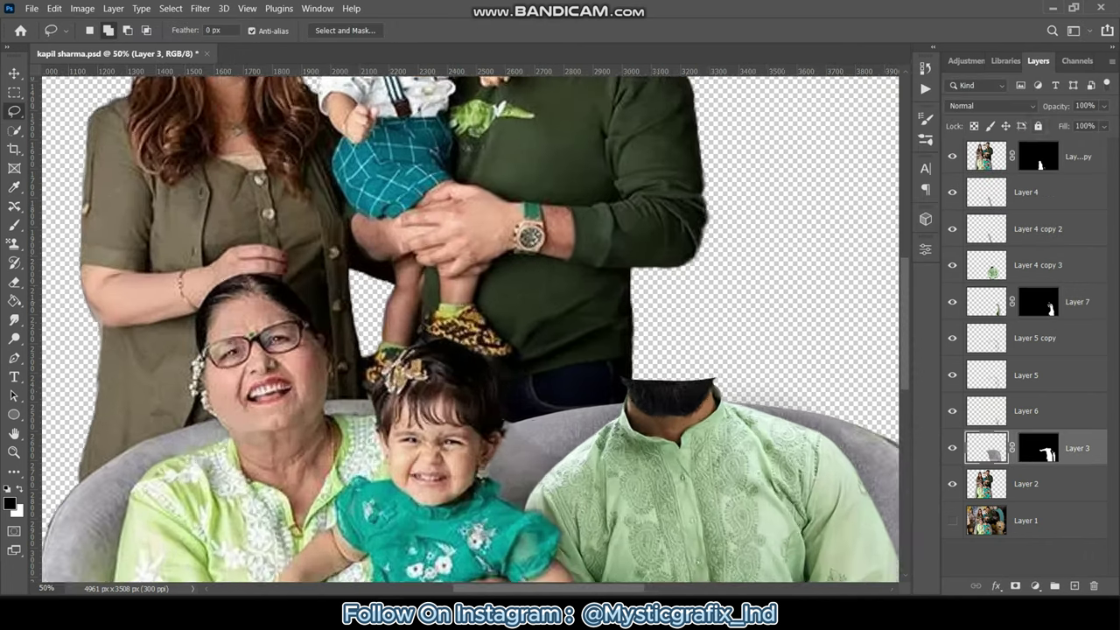
{"action": "key", "text": "ctrl+minus"}
{"action": "left_click", "coordinate": [82, 8]}
{"action": "left_click", "coordinate": [288, 44]}
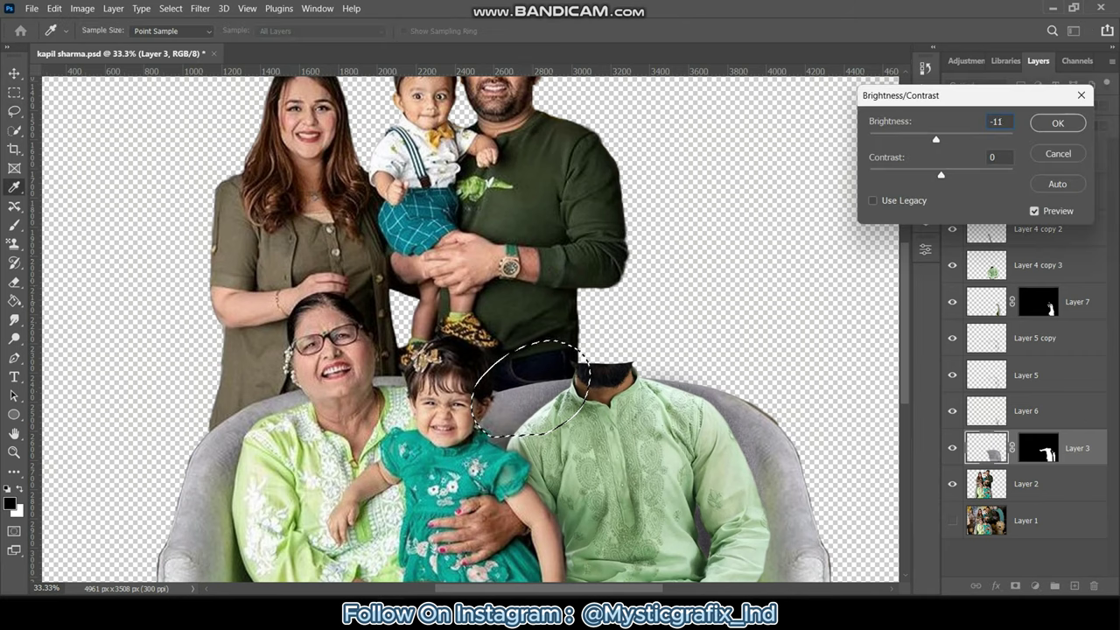
{"action": "key", "text": "Return"}
Warp the sofa patch, bending its lower curve down-left and pulling its top-left corner up-left.
{"action": "key", "text": "v"}
{"action": "key", "text": "ctrl+t"}
{"action": "right_click", "coordinate": [551, 385]}
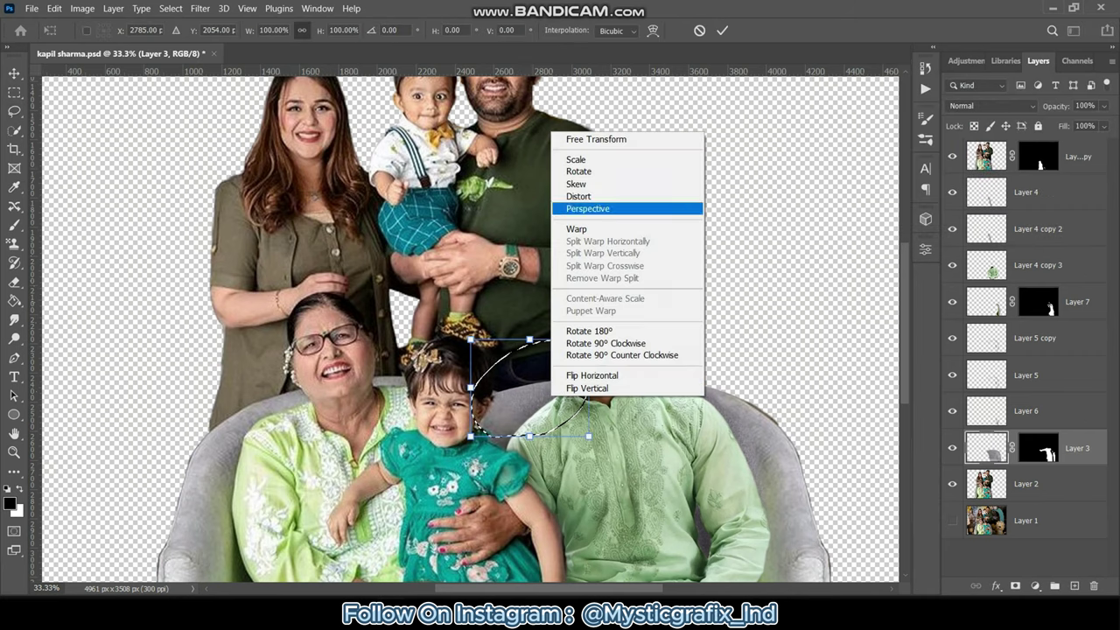
{"action": "left_click", "coordinate": [612, 228]}
{"action": "left_click_drag", "start_coordinate": [533, 368], "coordinate": [503, 407]}
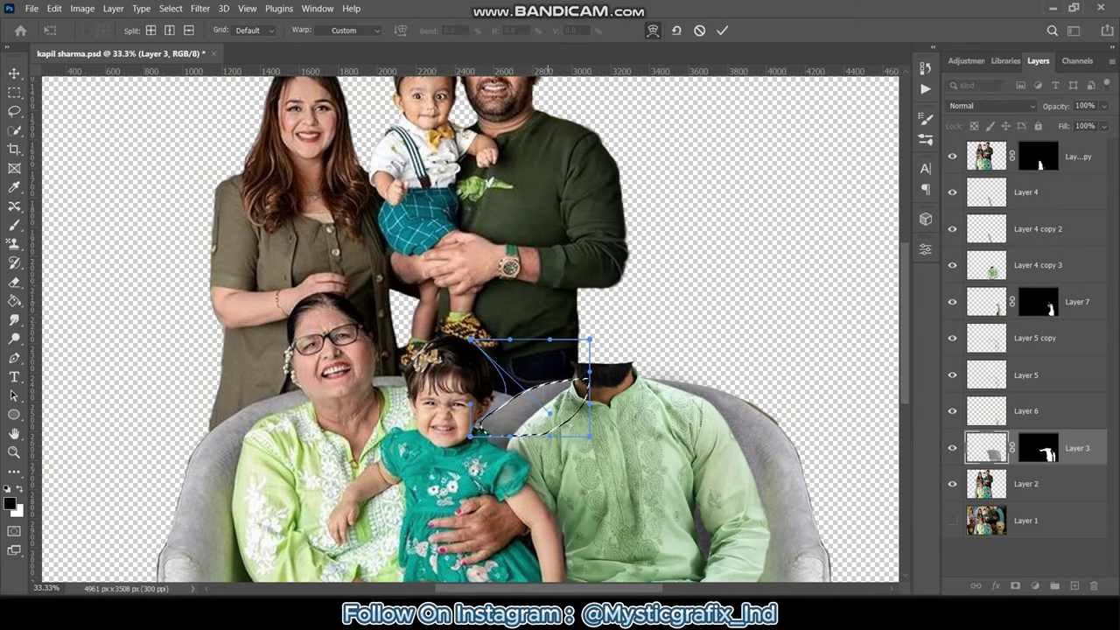
{"action": "left_click_drag", "start_coordinate": [471, 340], "coordinate": [276, 237]}
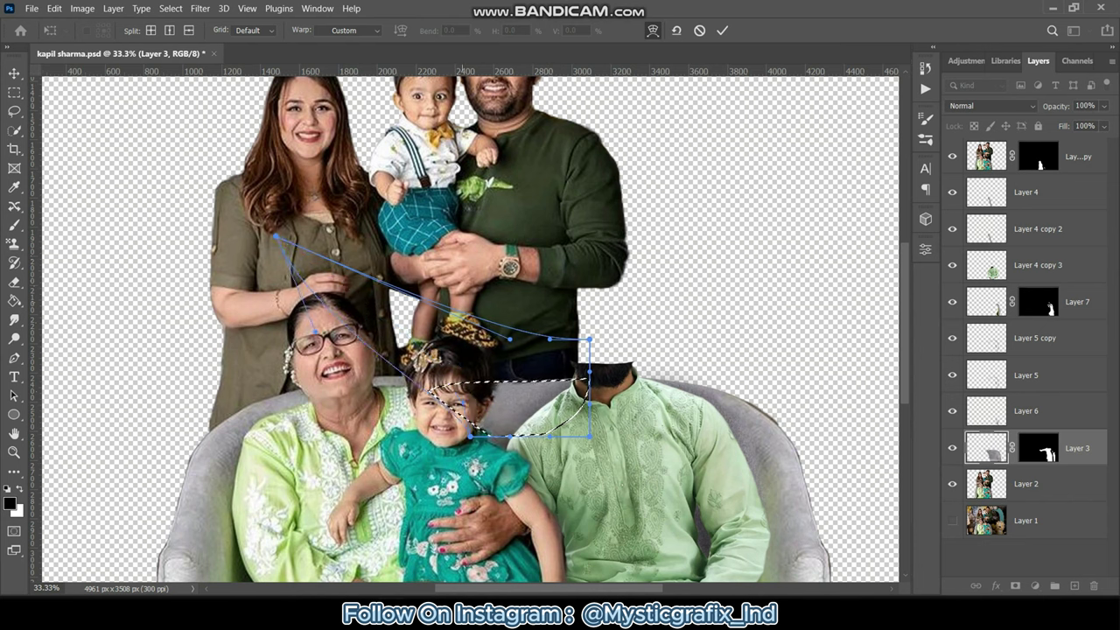
{"action": "key", "text": "Return"}
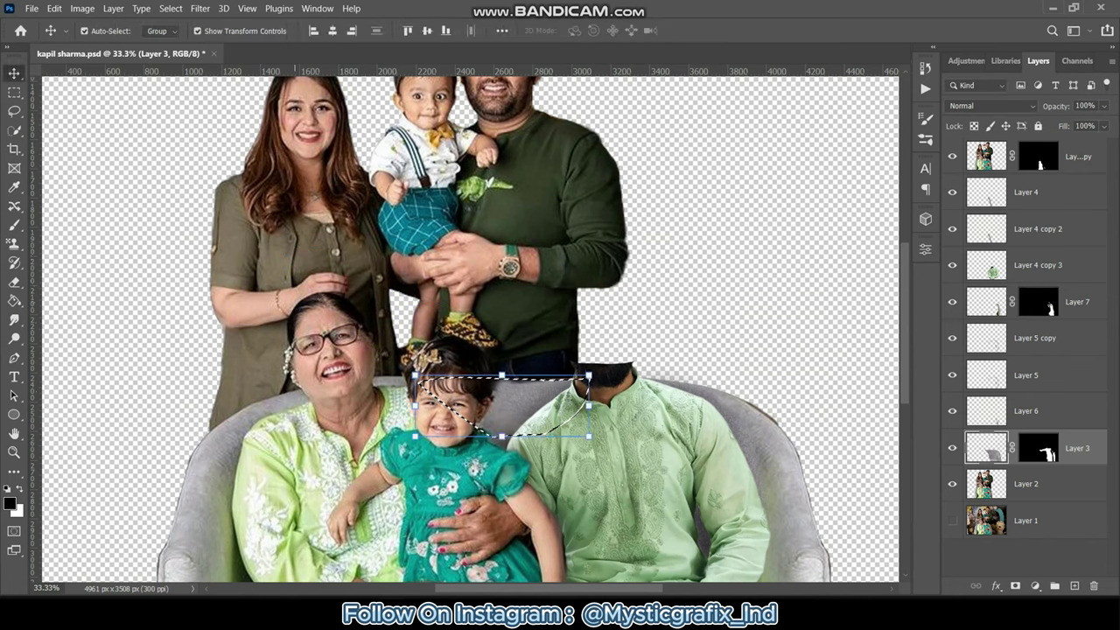
Pick a smudge brush tip, then brush over the white patch above the sofa on the mask.
{"action": "left_click", "coordinate": [14, 319]}
{"action": "left_click", "coordinate": [97, 30]}
{"action": "key", "text": "Return"}
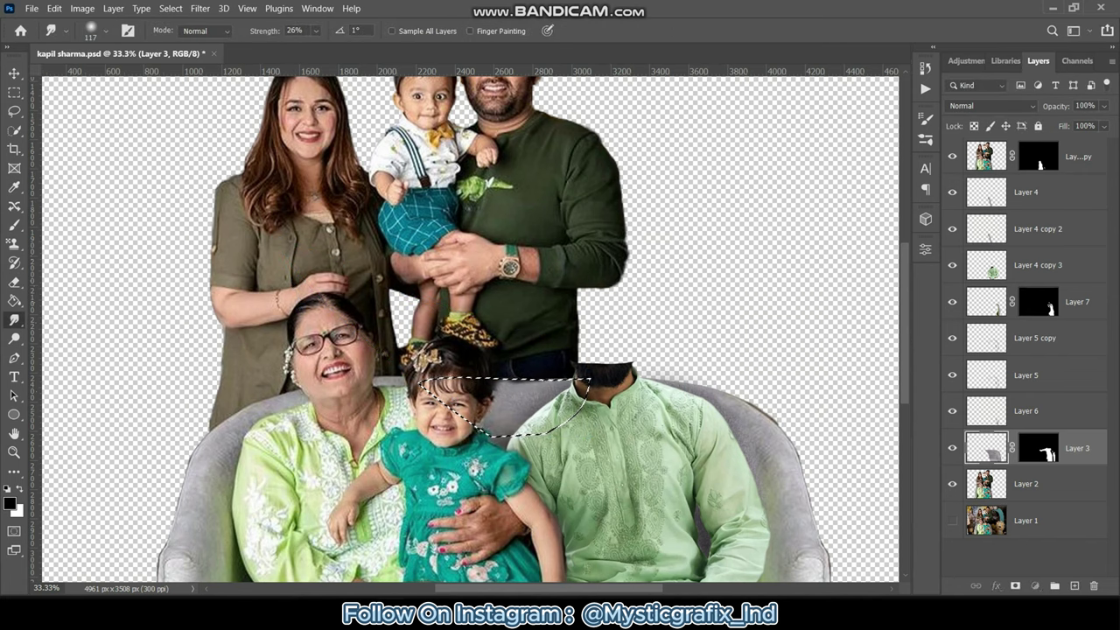
{"action": "key", "text": "m"}
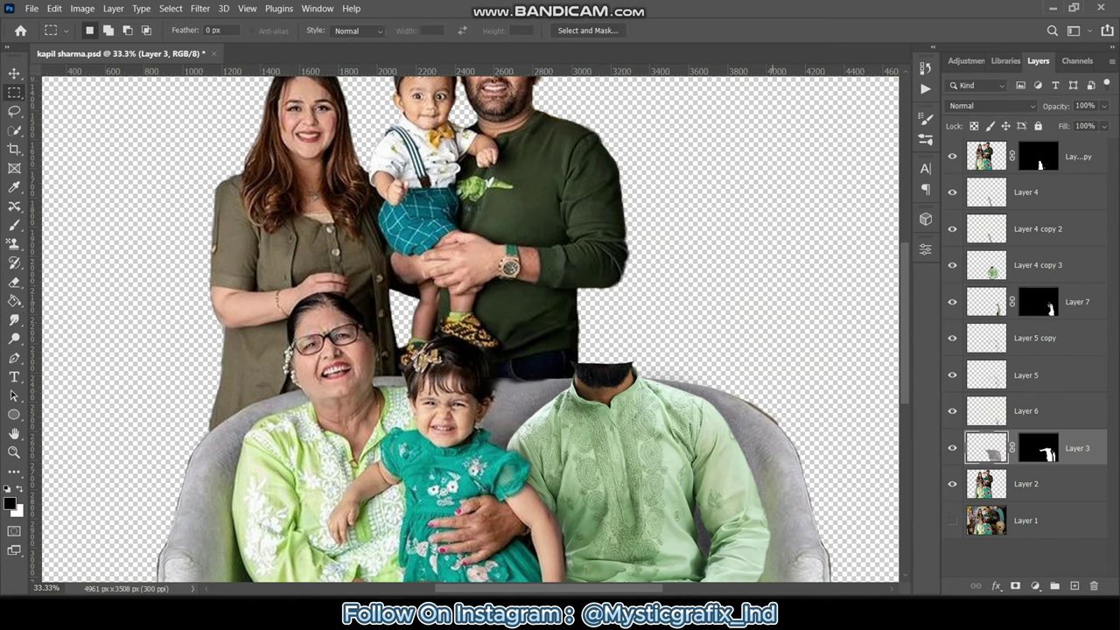
{"action": "key", "text": "b"}
{"action": "key", "text": "ctrl+plus"}
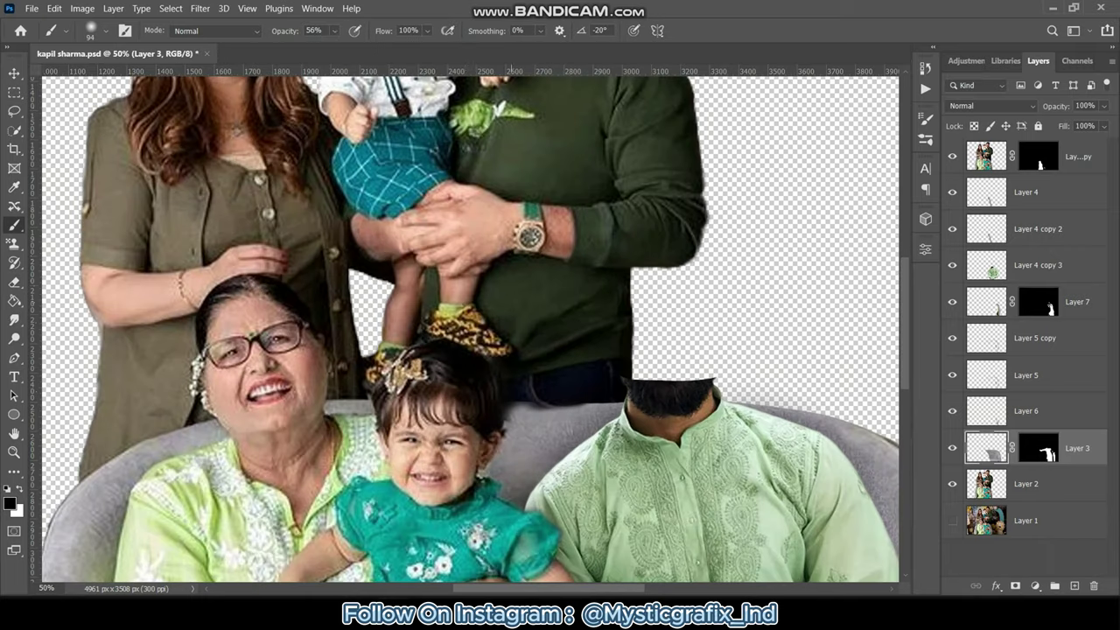
{"action": "left_click_drag", "start_coordinate": [523, 416], "coordinate": [572, 417]}
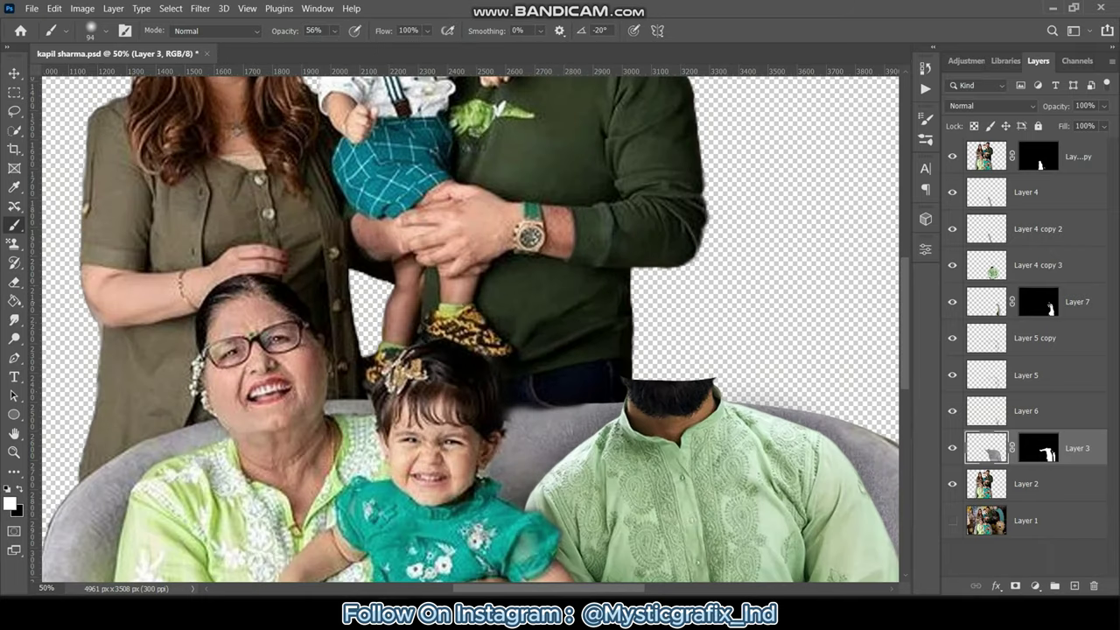
Swap the painting colours, use a smaller brush, and zoom out to the whole image.
{"action": "key", "text": "x"}
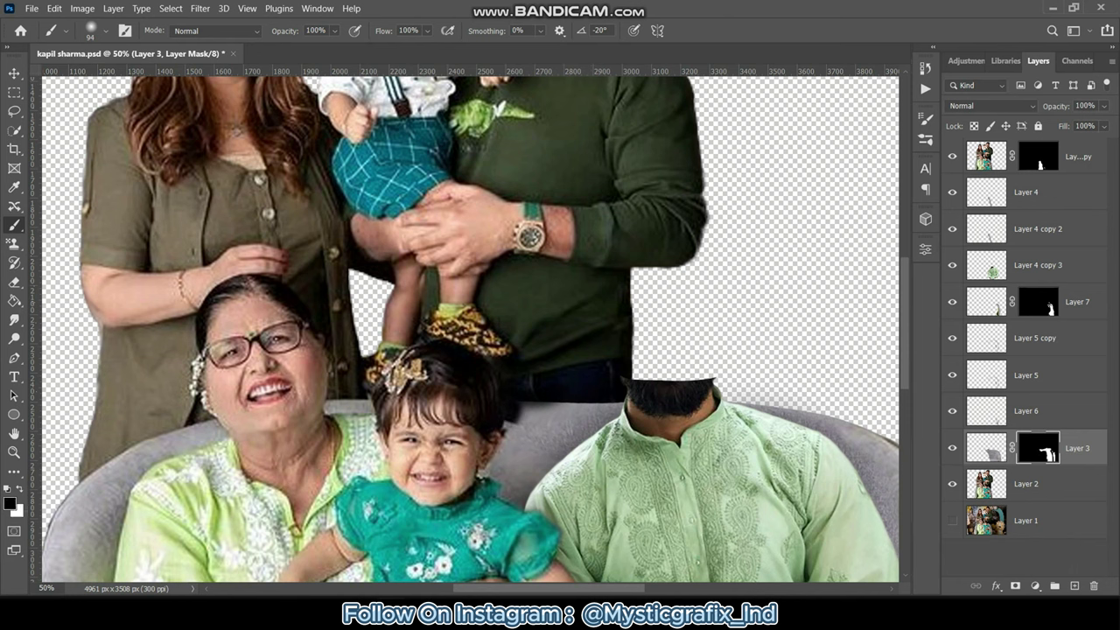
{"action": "key", "text": "x"}
{"action": "left_click", "coordinate": [105, 31]}
{"action": "key", "text": "bracketleft"}
{"action": "key", "text": "bracketleft"}
{"action": "key", "text": "bracketleft"}
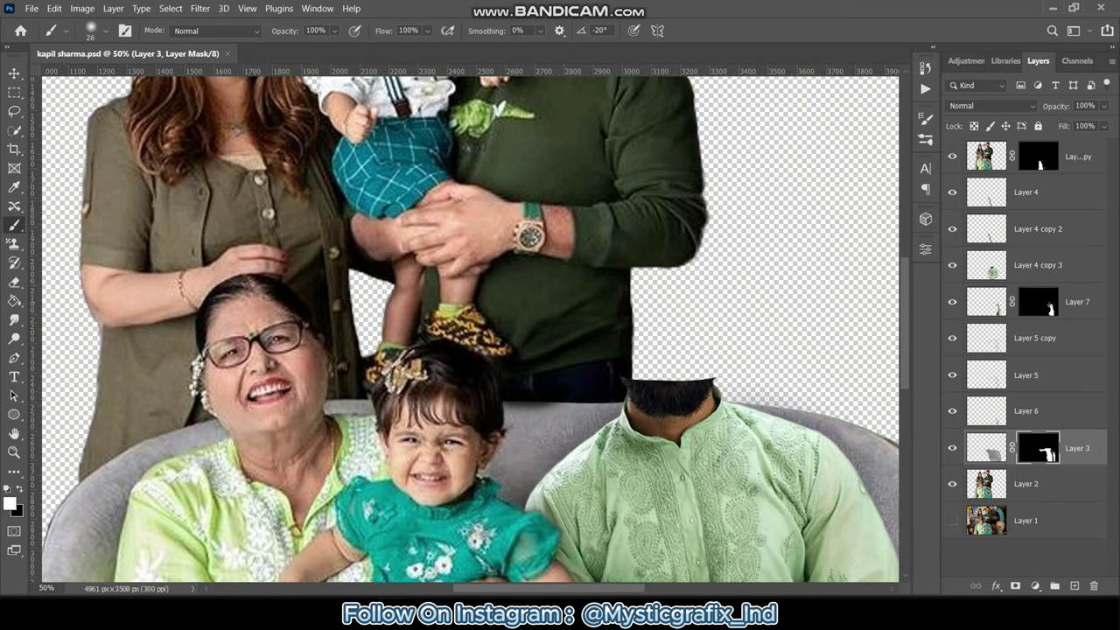
{"action": "key", "text": "ctrl+minus"}
{"action": "left_click", "coordinate": [1037, 265]}
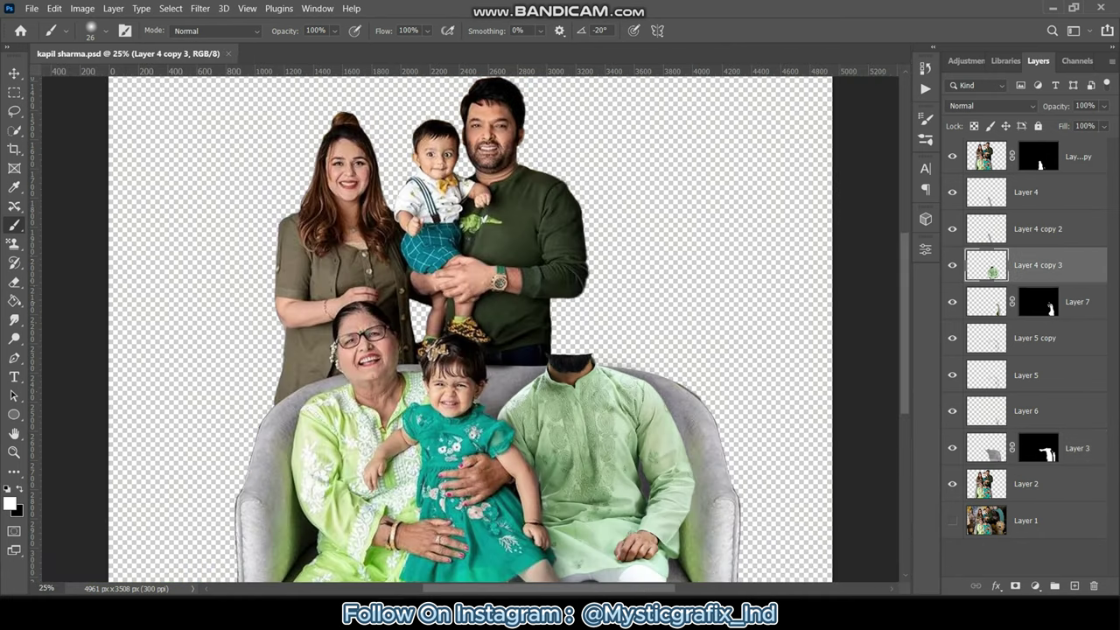
Duplicate Layer 4 copy 3 and apply Hue/Saturation -11, +47, +12 to boost the kurta's green.
{"action": "key", "text": "ctrl+k"}
{"action": "key", "text": "Escape"}
{"action": "key", "text": "ctrl+j"}
{"action": "left_click", "coordinate": [82, 7]}
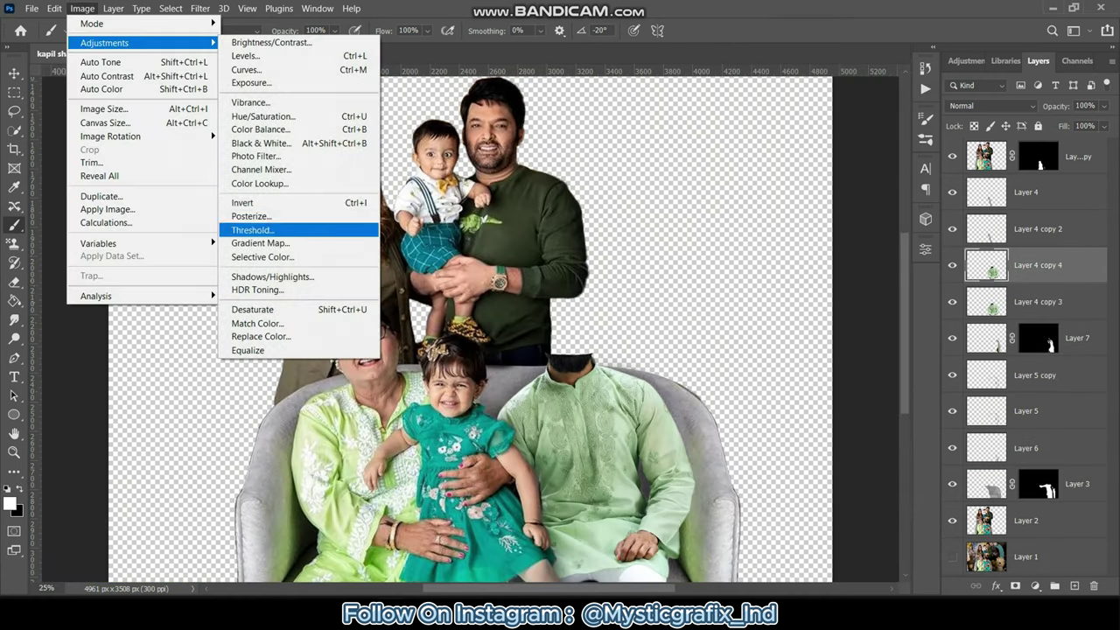
{"action": "left_click", "coordinate": [263, 115]}
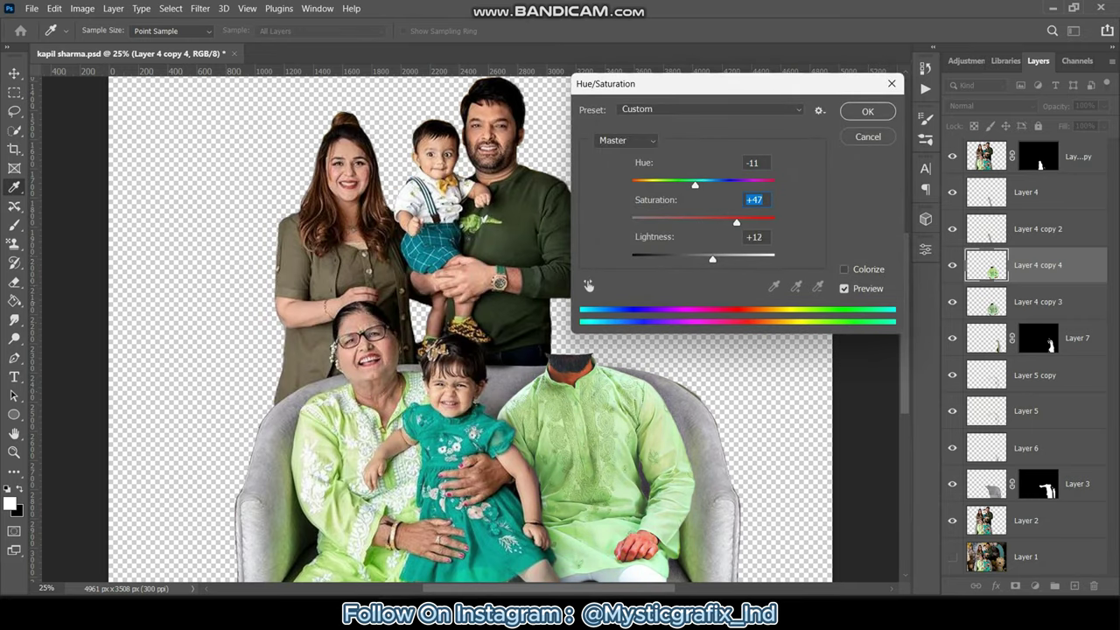
{"action": "key", "text": "Return"}
Apply Levels 32/1.00/235 to the duplicate and erase the excess.
{"action": "key", "text": "ctrl+l"}
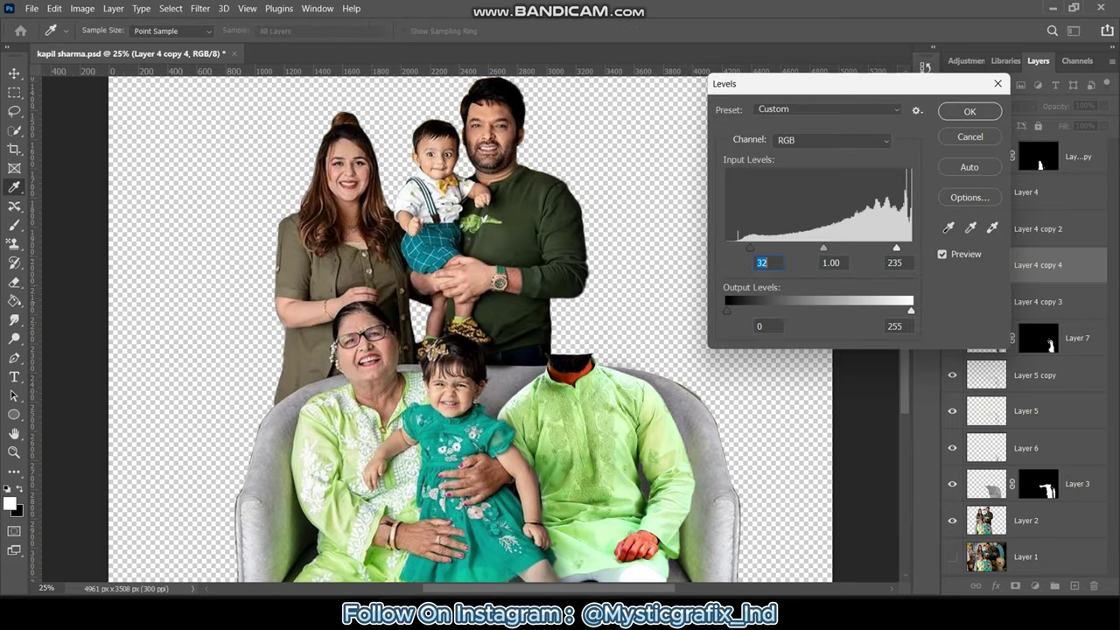
{"action": "key", "text": "Return"}
{"action": "scroll", "coordinate": [471, 330], "scroll_direction": "down", "scroll_amount": 1}
{"action": "key", "text": "e"}
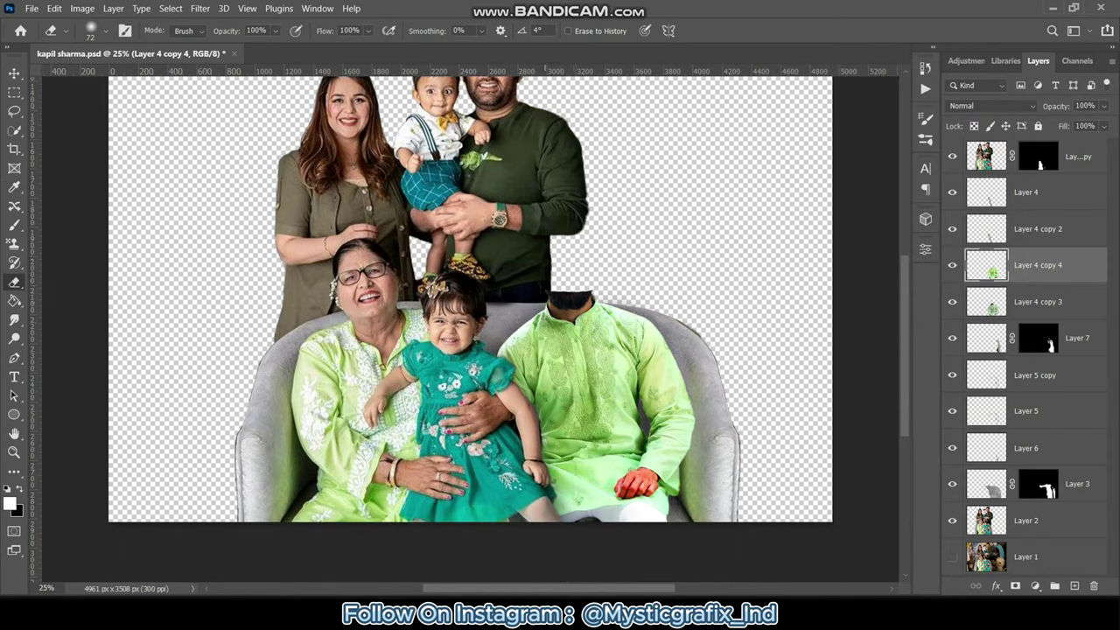
{"action": "scroll", "coordinate": [641, 468], "scroll_direction": "up", "scroll_amount": 3}
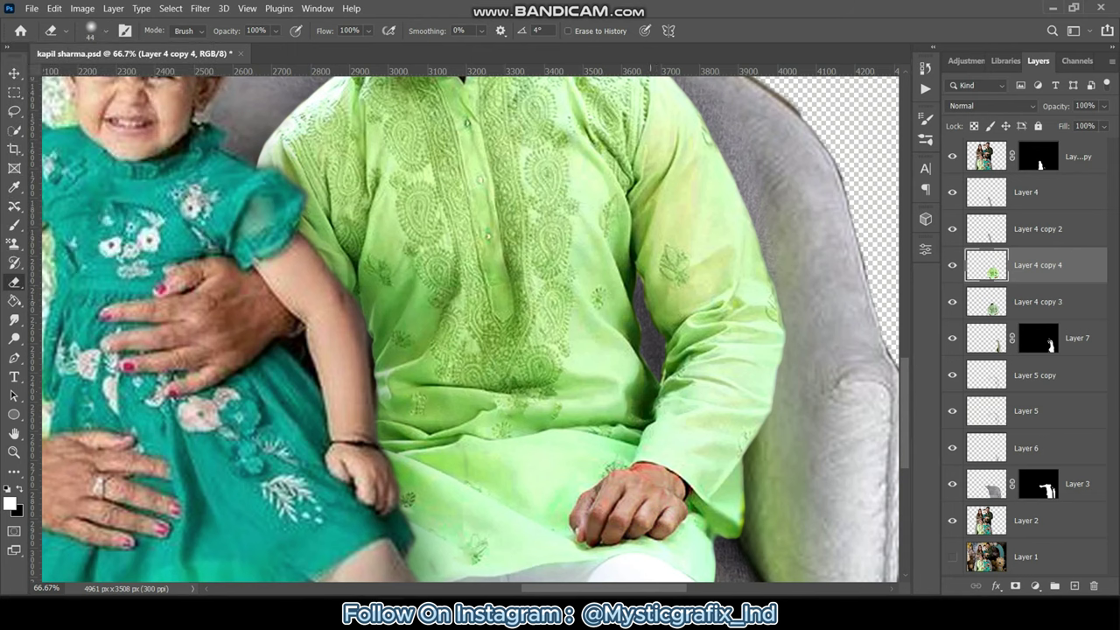
{"action": "scroll", "coordinate": [644, 568], "scroll_direction": "down", "scroll_amount": 3}
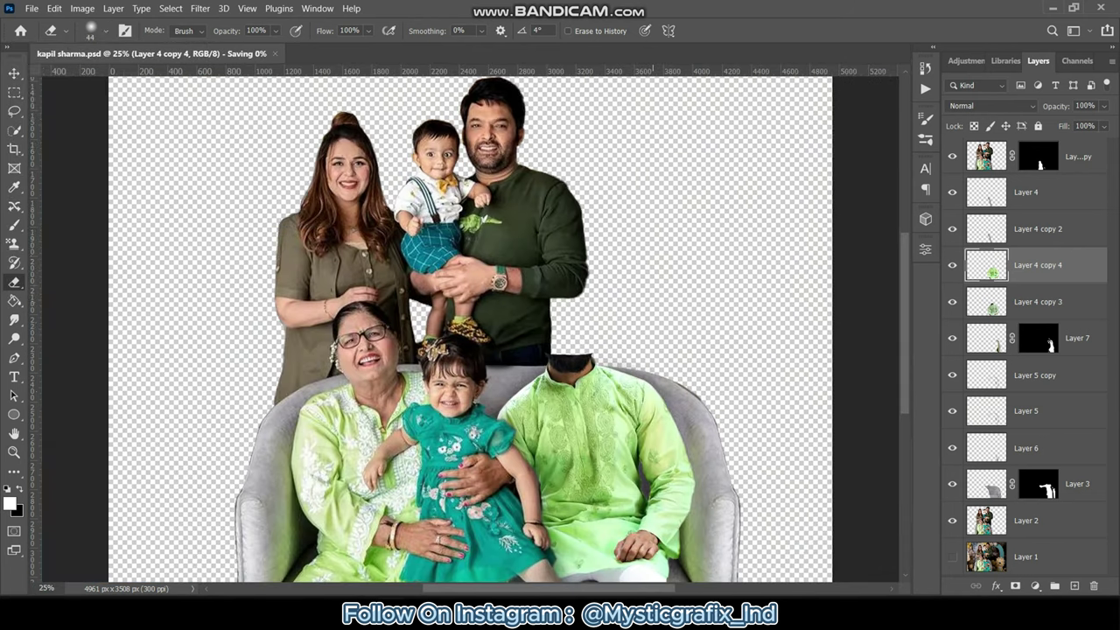
Show the party background layer and ready a brush on Layer 7's mask.
{"action": "left_click", "coordinate": [952, 556]}
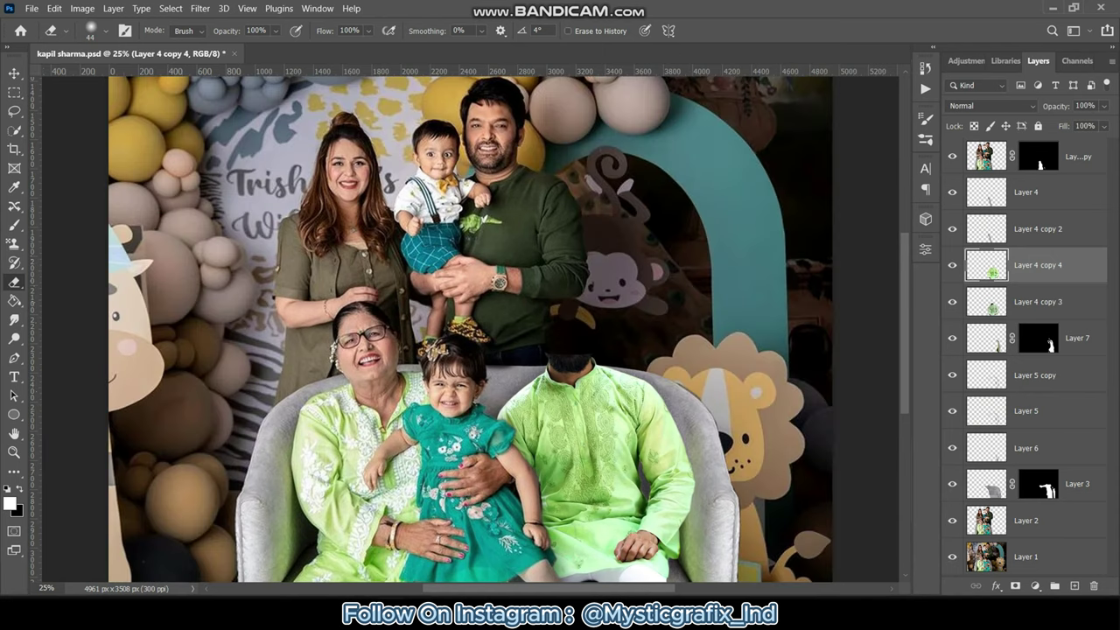
{"action": "left_click", "coordinate": [1038, 337]}
{"action": "key", "text": "b"}
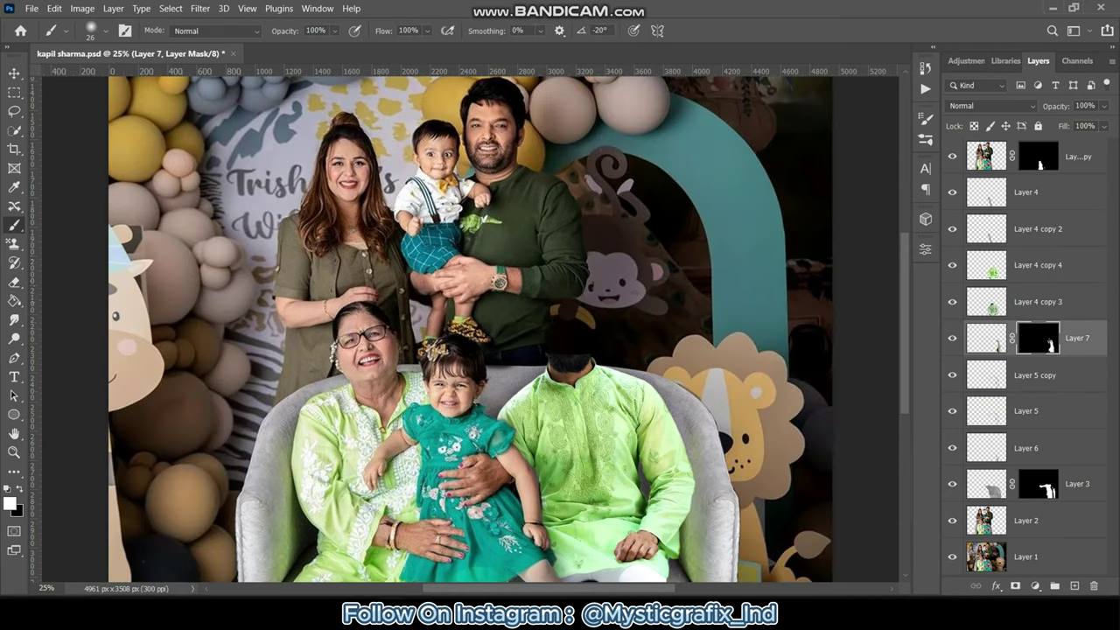
{"action": "scroll", "coordinate": [835, 472], "scroll_direction": "up", "scroll_amount": 2}
{"action": "key", "text": "x"}
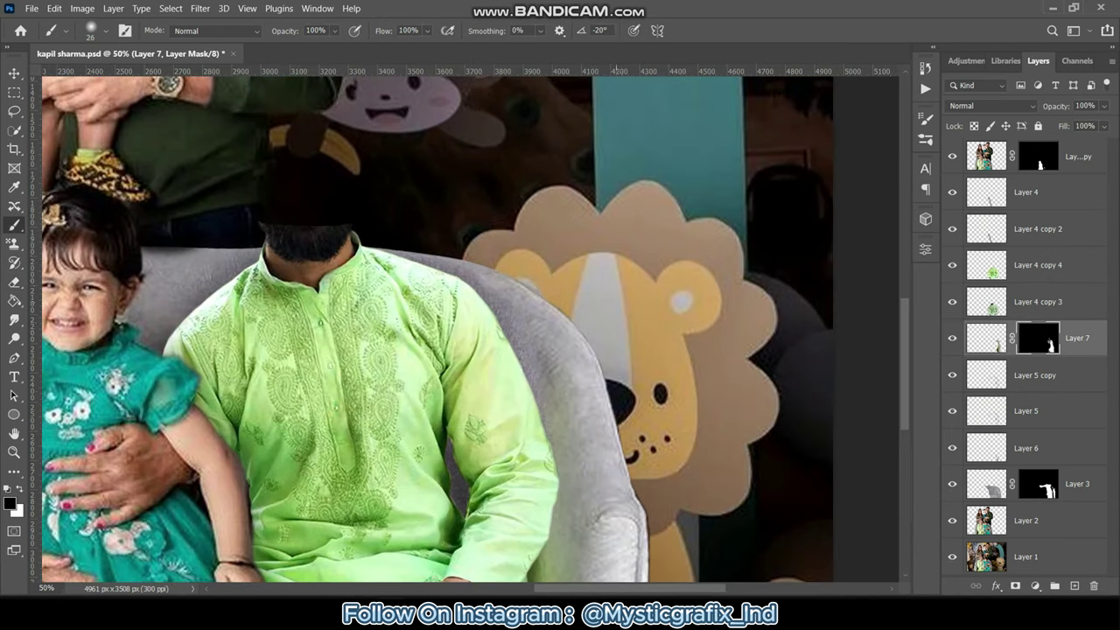
{"action": "scroll", "coordinate": [437, 328], "scroll_direction": "down", "scroll_amount": 3}
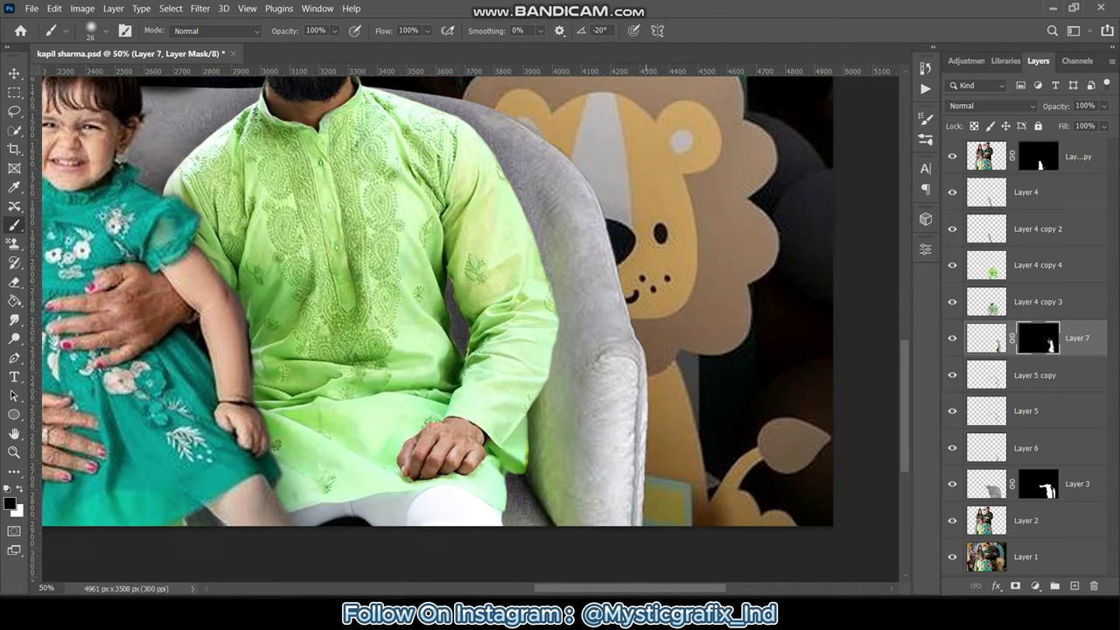
{"action": "left_click_drag", "start_coordinate": [437, 306], "coordinate": [367, 262]}
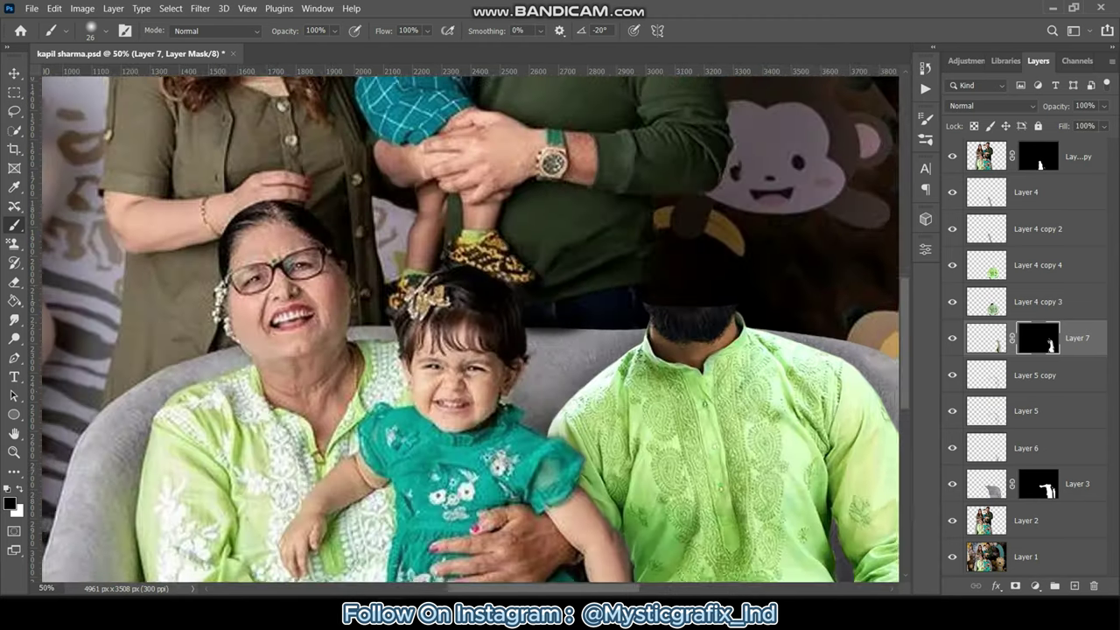
On the sofa layer, select the gap above the sofa beside the girl.
{"action": "key", "text": "ctrl+plus"}
{"action": "left_click", "coordinate": [1032, 483]}
{"action": "key", "text": "w"}
{"action": "mouse_move", "coordinate": [612, 333]}
{"action": "left_mouse_down"}
{"action": "mouse_move", "coordinate": [525, 424]}
{"action": "mouse_move", "coordinate": [407, 341]}
{"action": "left_mouse_up"}
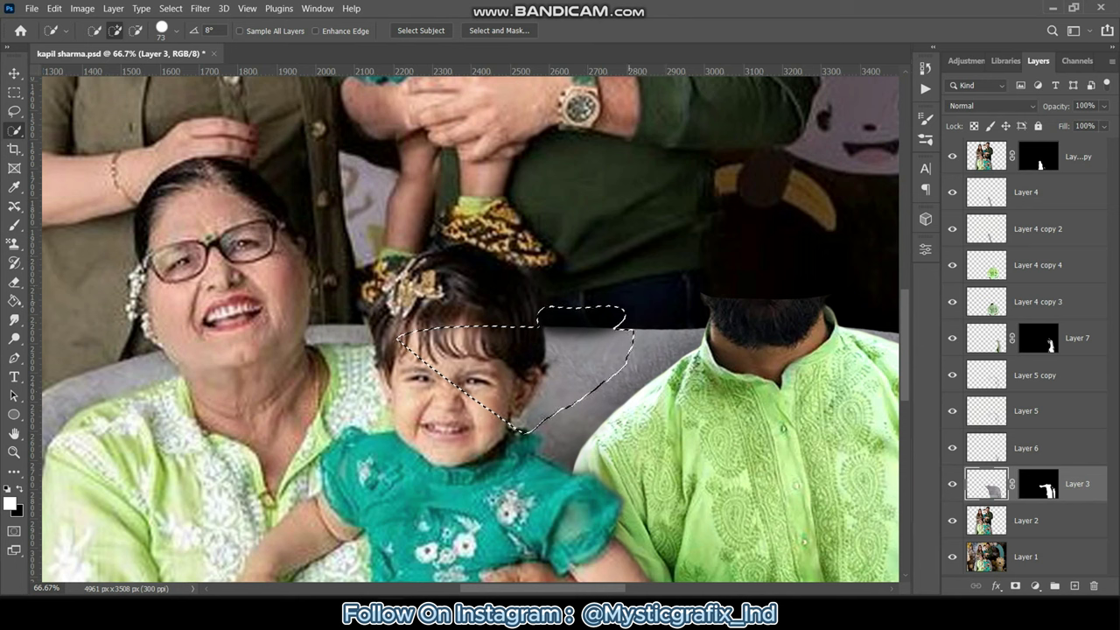
{"action": "key", "text": "ctrl+d"}
{"action": "left_click", "coordinate": [14, 92]}
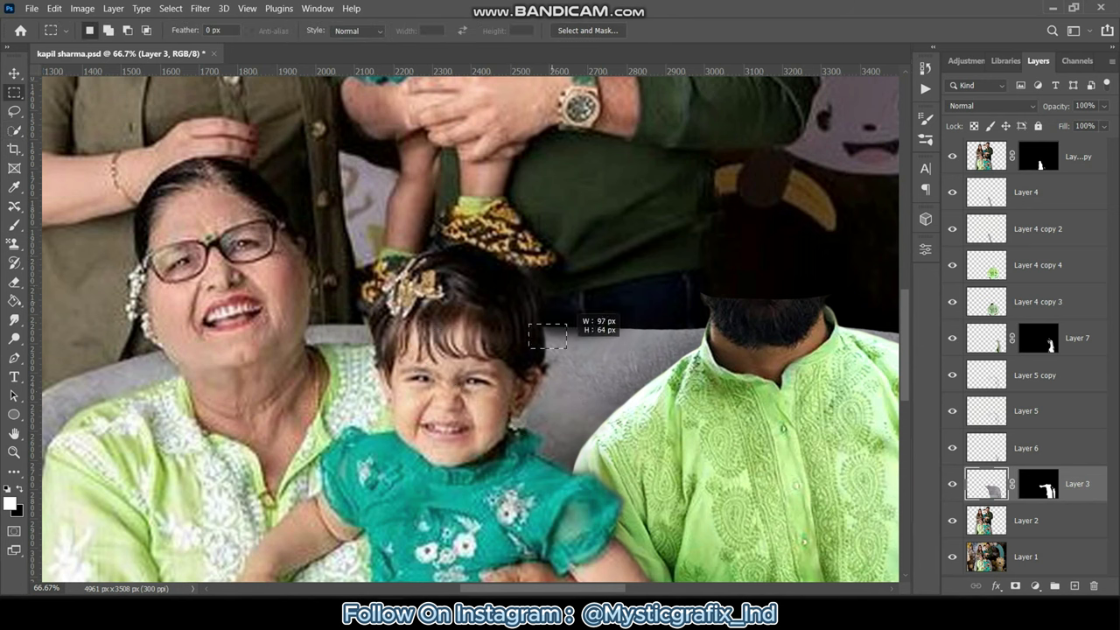
{"action": "left_click_drag", "start_coordinate": [566, 348], "coordinate": [636, 363]}
{"action": "key", "text": "l"}
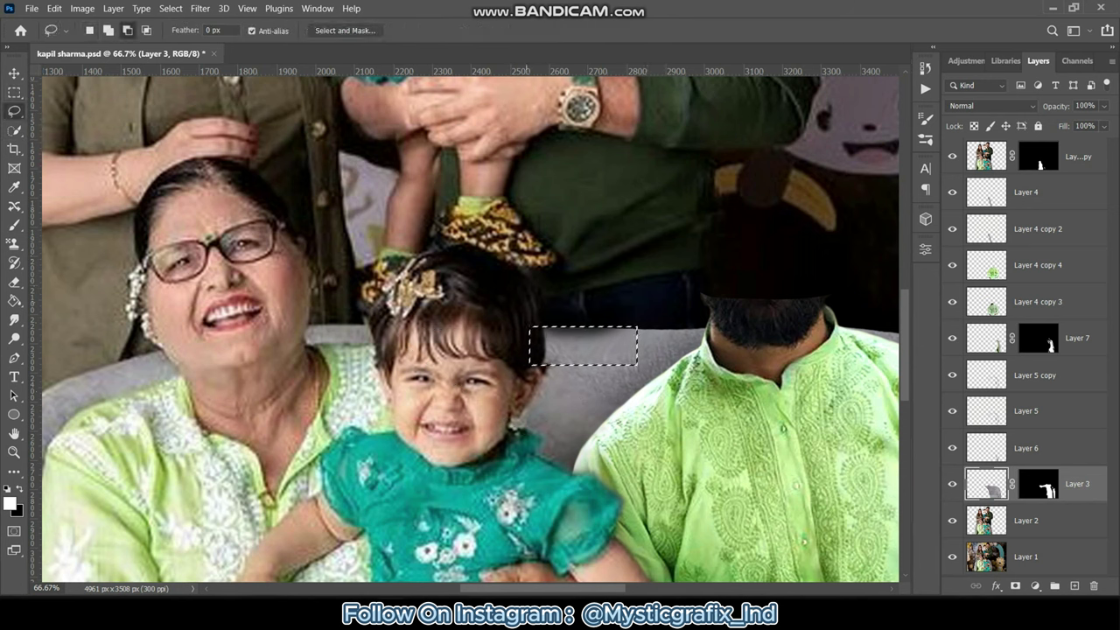
Content-Aware Fill the sofa gap onto a new layer and save the document.
{"action": "left_click", "coordinate": [54, 8]}
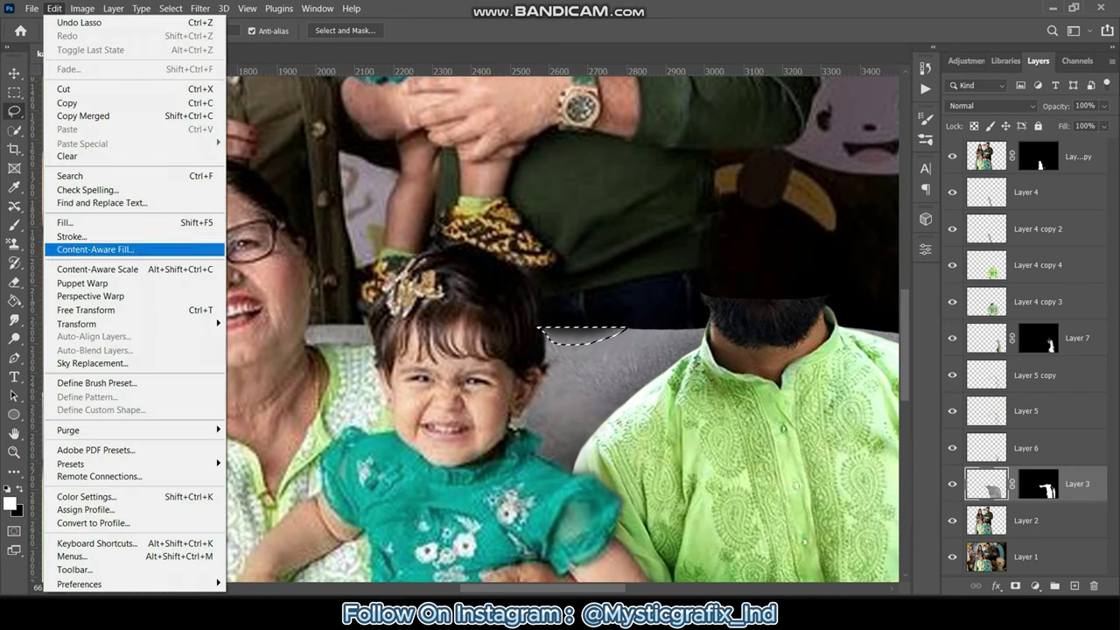
{"action": "left_click", "coordinate": [96, 244]}
{"action": "left_click", "coordinate": [982, 573]}
{"action": "left_click", "coordinate": [31, 8]}
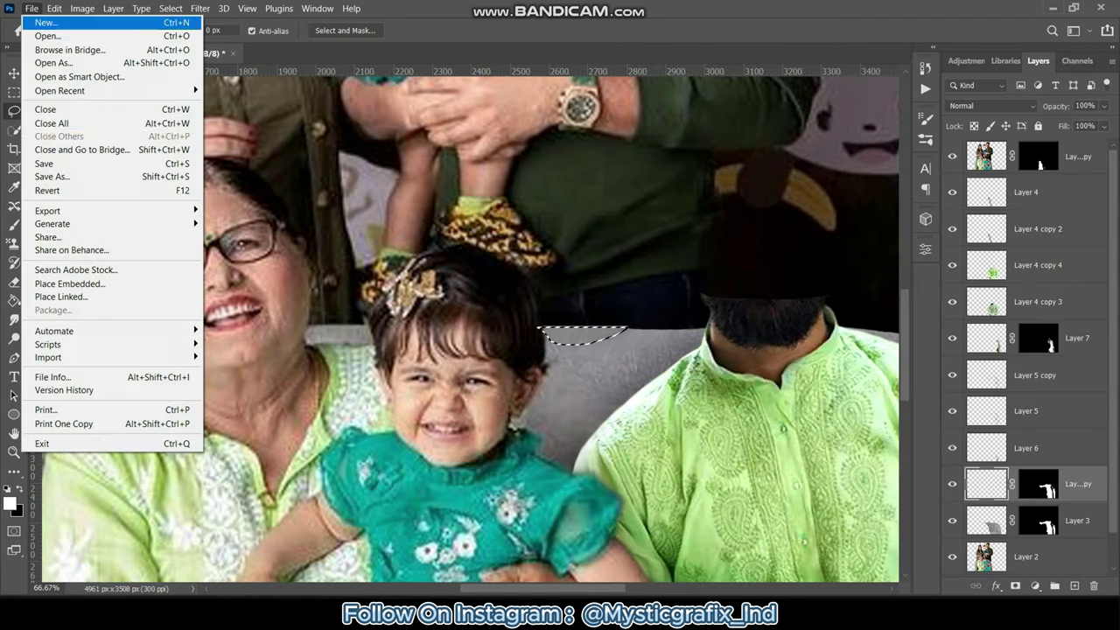
{"action": "left_click", "coordinate": [40, 163]}
Warp the filled patch down over the sofa gap and smudge its edges to blend.
{"action": "key", "text": "v"}
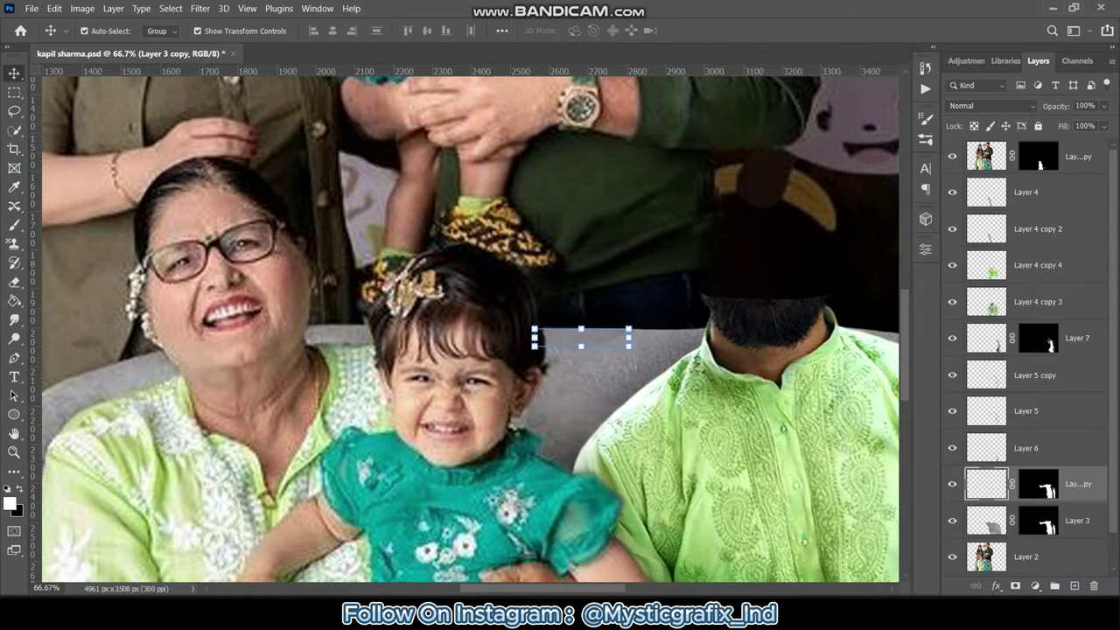
{"action": "right_click", "coordinate": [609, 66]}
{"action": "left_click", "coordinate": [636, 165]}
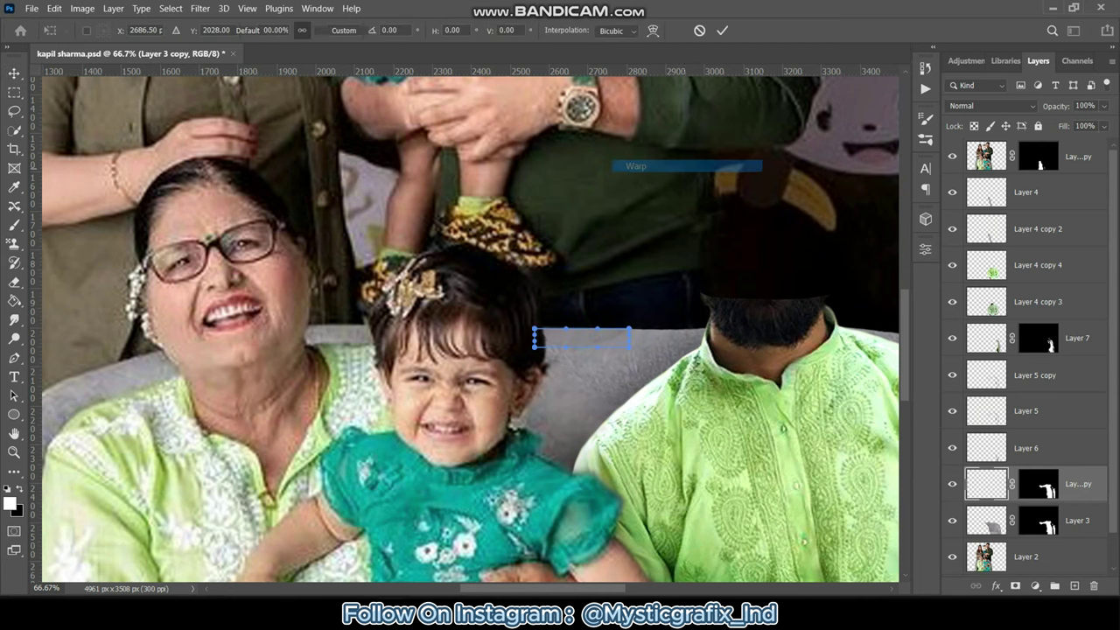
{"action": "left_click_drag", "start_coordinate": [630, 347], "coordinate": [648, 366]}
{"action": "key", "text": "Return"}
{"action": "left_click", "coordinate": [14, 320]}
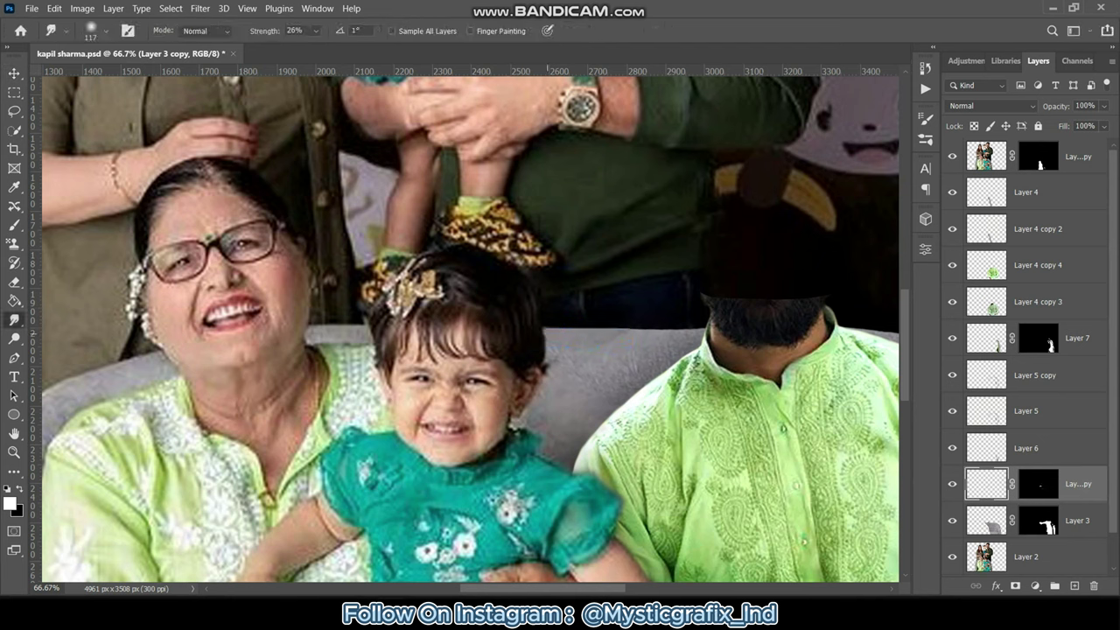
{"action": "key", "text": "ctrl+minus"}
{"action": "key", "text": "ctrl+minus"}
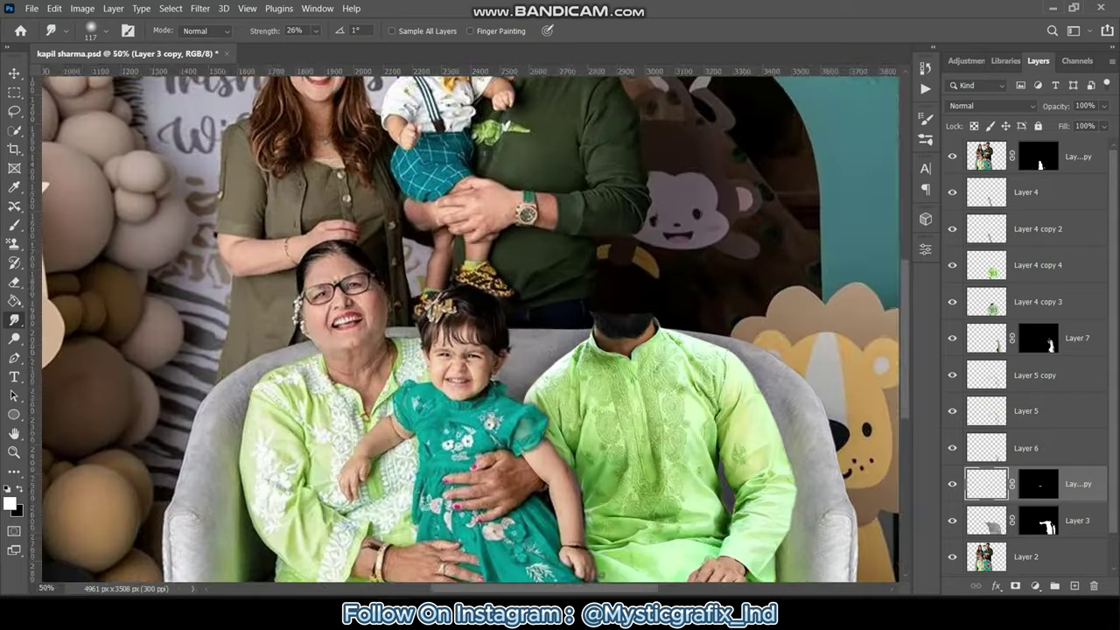
{"action": "key", "text": "ctrl+minus"}
{"action": "key", "text": "ctrl+minus"}
Open the old PicsArt portrait JPG from the Downloads folder.
{"action": "key", "text": "ctrl+o"}
{"action": "double_click", "coordinate": [282, 132]}
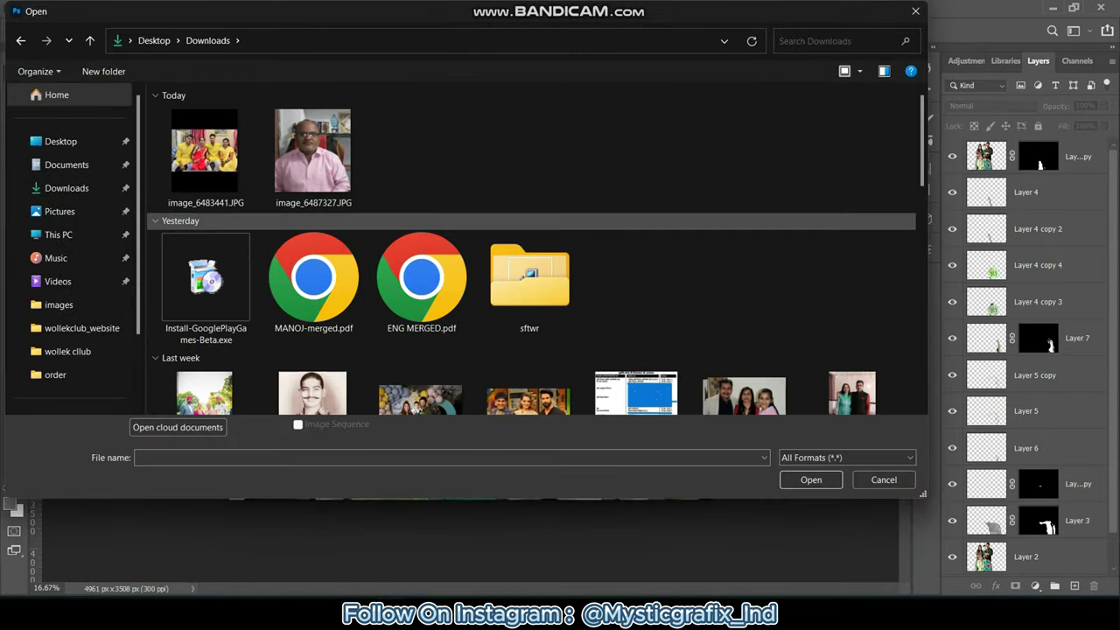
{"action": "scroll", "coordinate": [524, 245], "scroll_direction": "down", "scroll_amount": 3}
{"action": "double_click", "coordinate": [313, 212]}
Select the man with Select > Subject and trim the selection around the ear and neck.
{"action": "left_click", "coordinate": [171, 8]}
{"action": "left_click", "coordinate": [228, 170]}
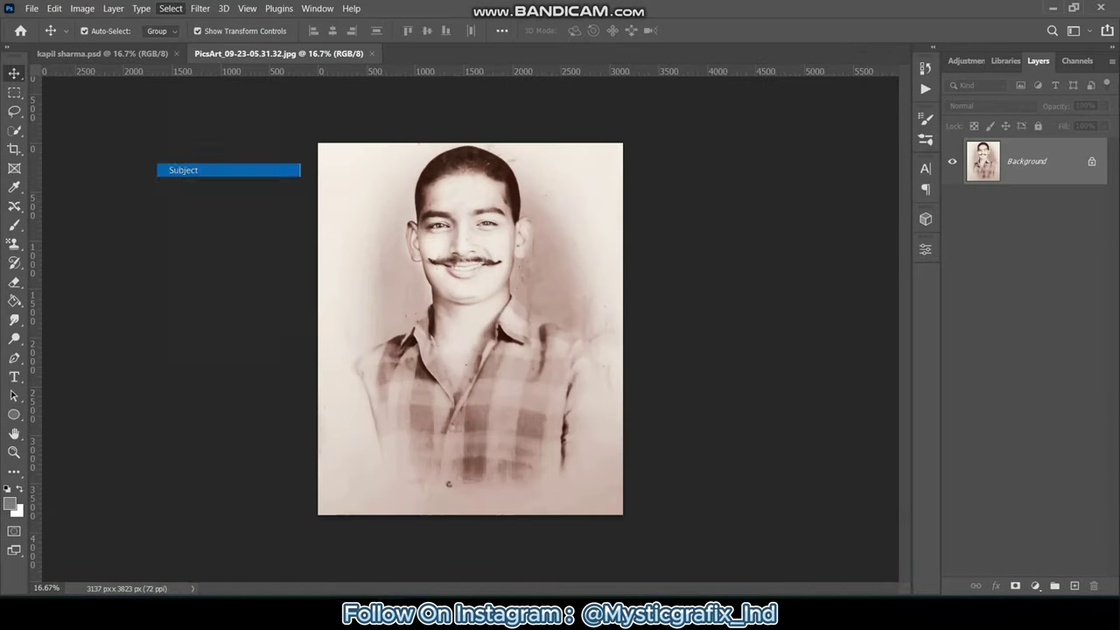
{"action": "key", "text": "l"}
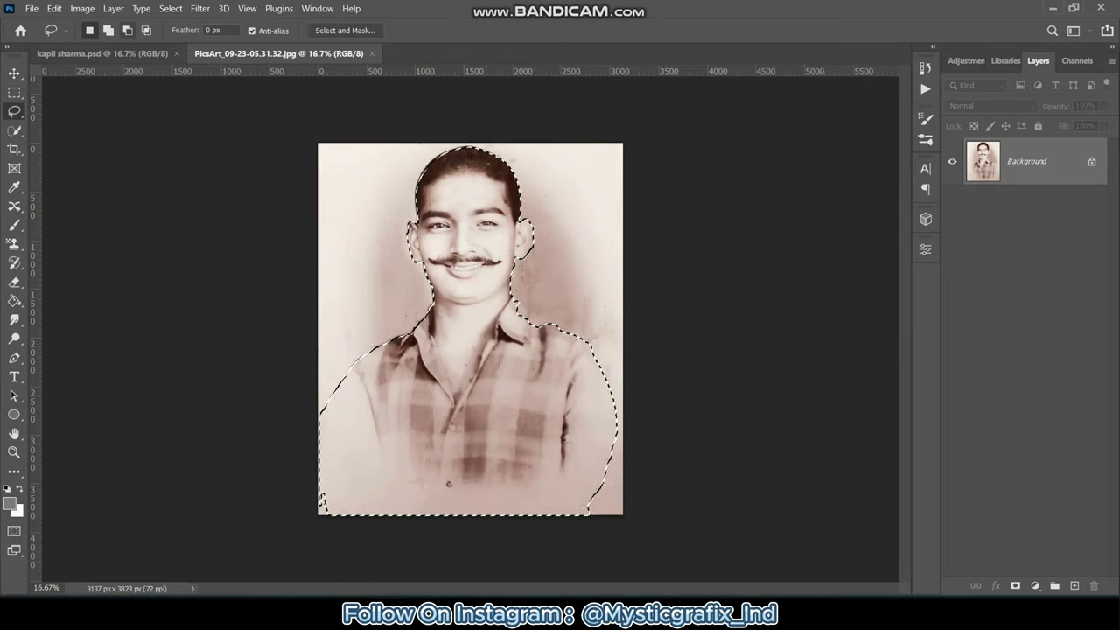
{"action": "key", "text": "ctrl+plus"}
{"action": "key", "text": "ctrl+plus"}
{"action": "key", "text": "ctrl+plus"}
{"action": "scroll", "coordinate": [470, 329], "scroll_direction": "down", "scroll_amount": 1}
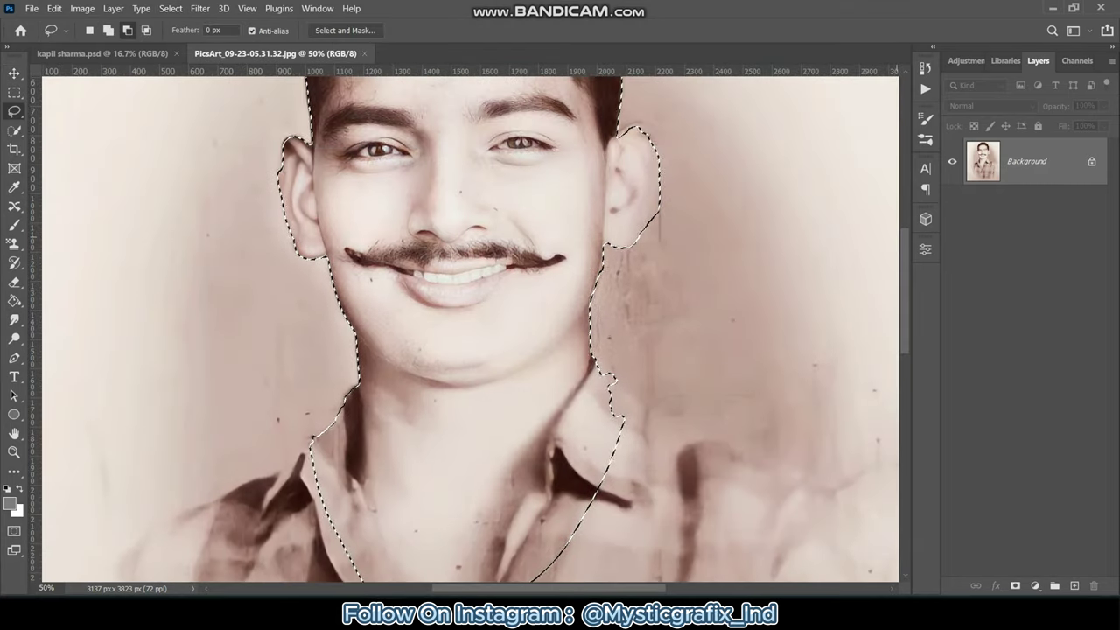
{"action": "scroll", "coordinate": [471, 329], "scroll_direction": "up", "scroll_amount": 5}
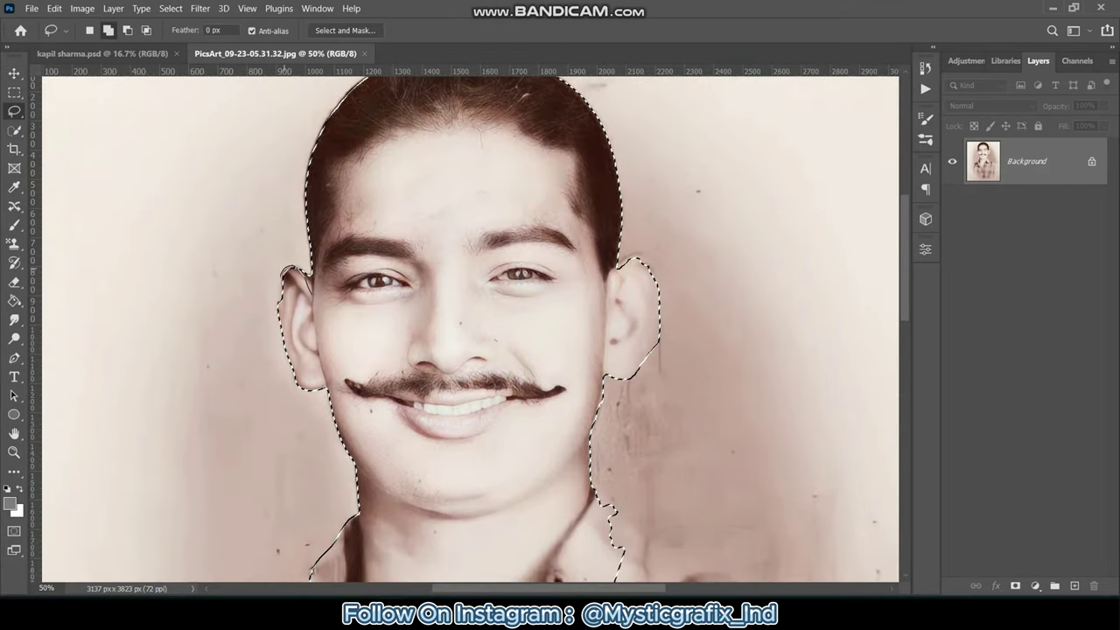
{"action": "scroll", "coordinate": [470, 329], "scroll_direction": "up", "scroll_amount": 1}
{"action": "left_click_drag", "start_coordinate": [645, 262], "coordinate": [682, 280]}
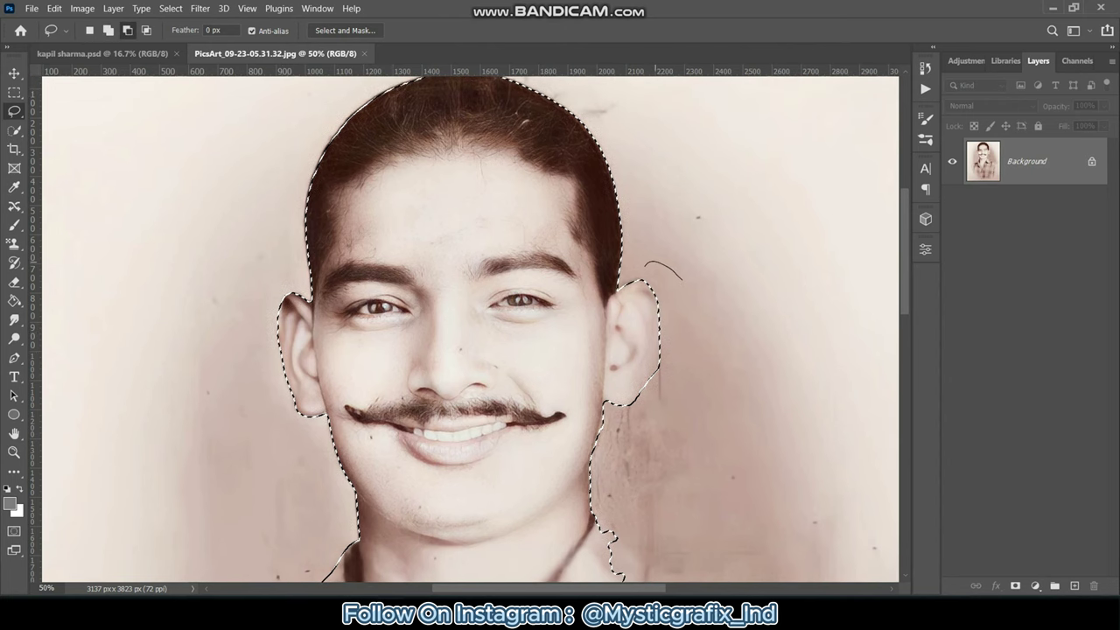
{"action": "left_click_drag", "start_coordinate": [648, 389], "coordinate": [645, 397]}
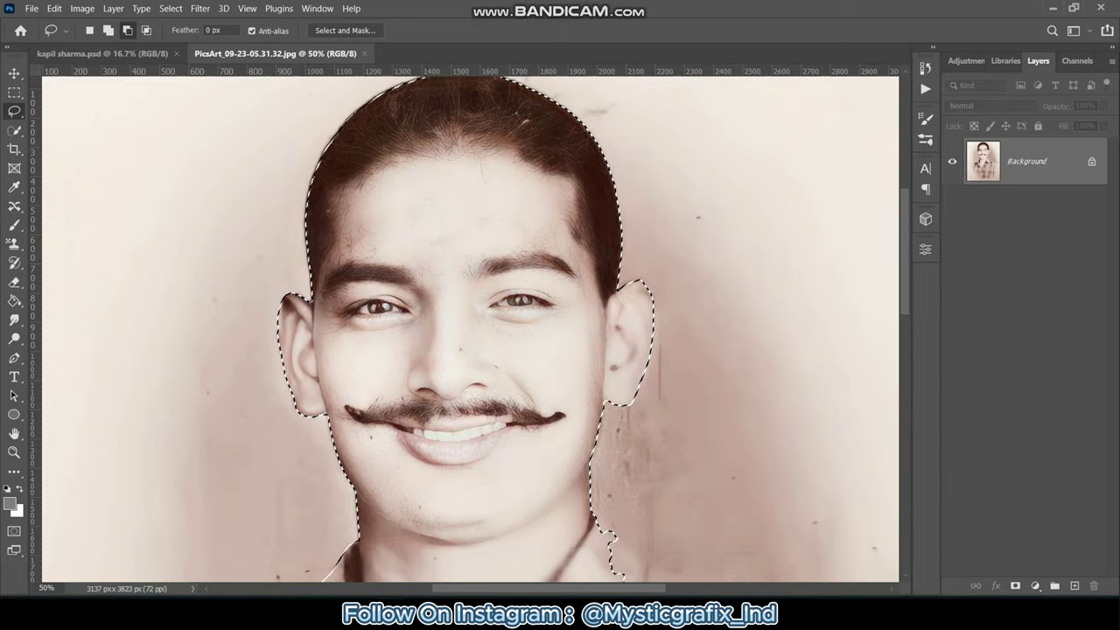
{"action": "scroll", "coordinate": [603, 411], "scroll_direction": "down", "scroll_amount": 5}
{"action": "left_click_drag", "start_coordinate": [605, 302], "coordinate": [544, 418]}
{"action": "left_click_drag", "start_coordinate": [355, 455], "coordinate": [348, 320]}
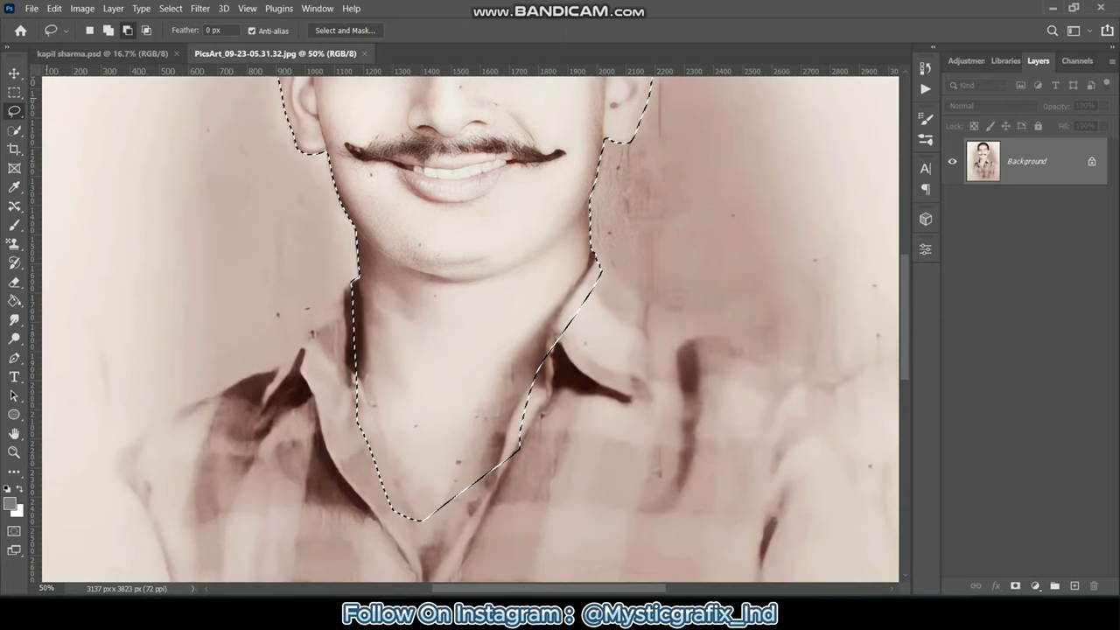
Drag the cut-out head into kapil sharma.psd as Layer 8 and tilt it to fit the body.
{"action": "key", "text": "v"}
{"action": "left_click_drag", "start_coordinate": [437, 350], "coordinate": [543, 319]}
{"action": "left_click_drag", "start_coordinate": [614, 187], "coordinate": [631, 173]}
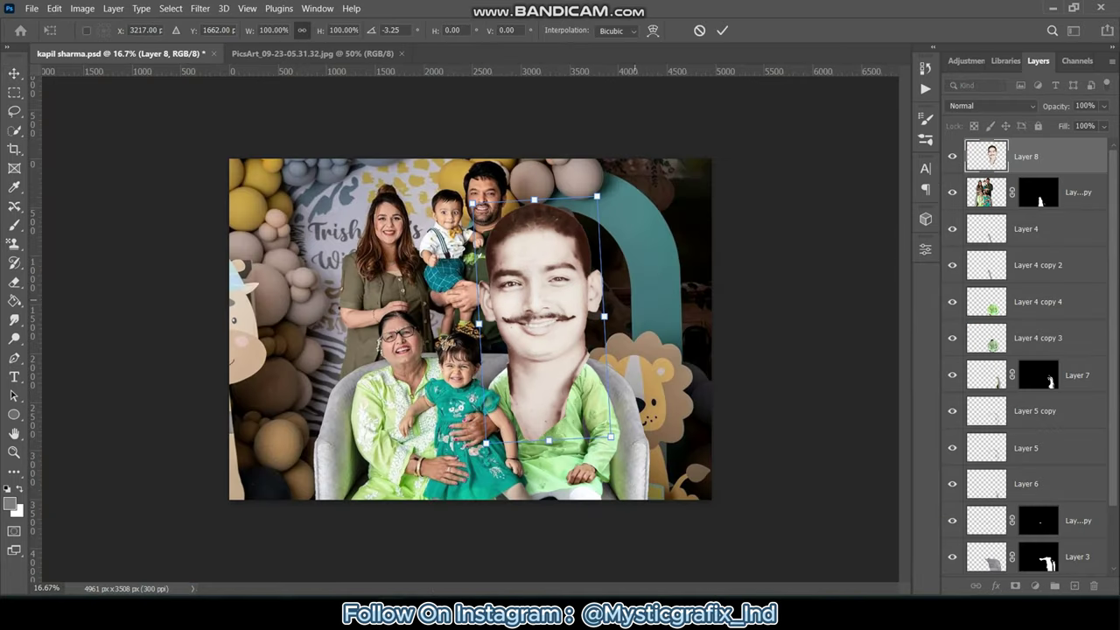
Scale the pasted head to about 43% and seat it on the man's neck.
{"action": "left_click_drag", "start_coordinate": [609, 437], "coordinate": [569, 371]}
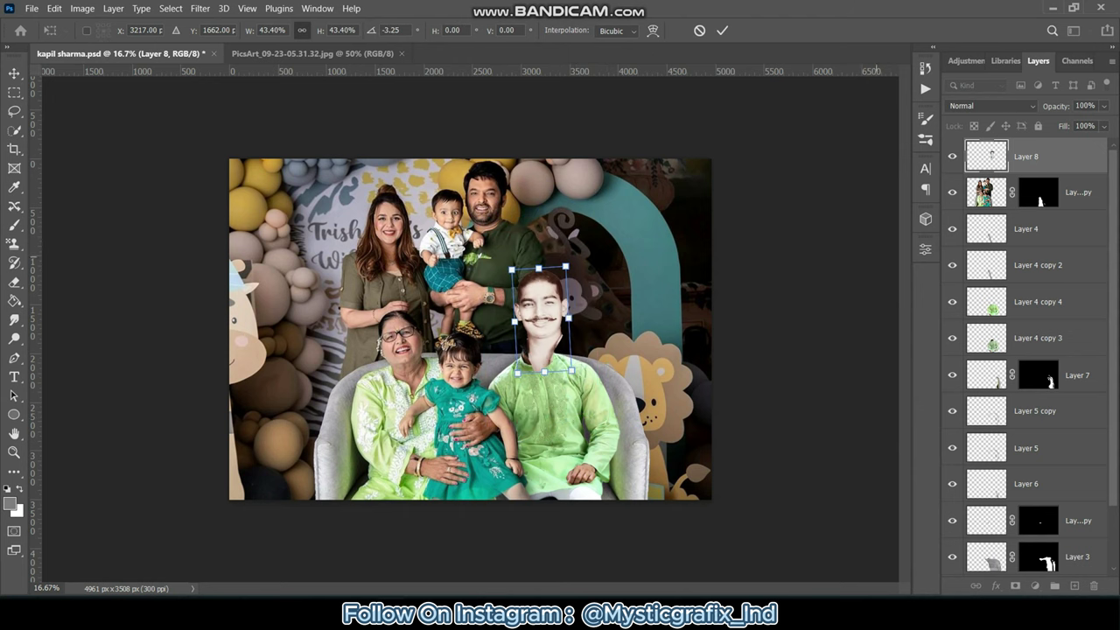
{"action": "key", "text": "ctrl+plus"}
{"action": "key", "text": "ctrl+plus"}
{"action": "left_click_drag", "start_coordinate": [554, 237], "coordinate": [525, 374]}
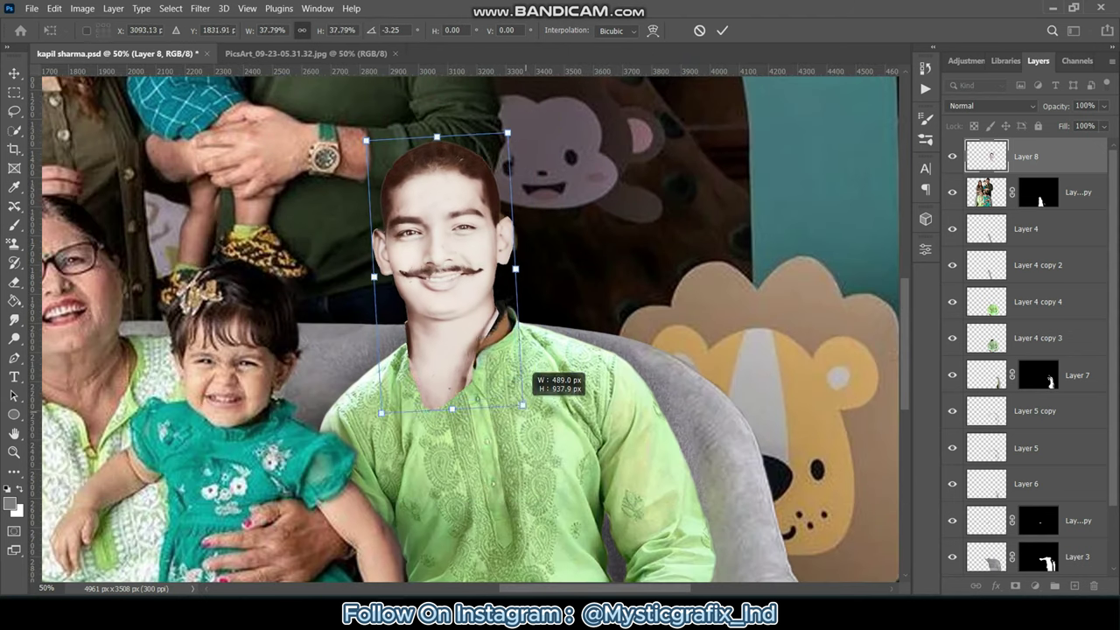
{"action": "mouse_move", "coordinate": [470, 221]}
{"action": "left_mouse_down"}
{"action": "mouse_move", "coordinate": [489, 258]}
{"action": "mouse_move", "coordinate": [542, 131]}
{"action": "mouse_move", "coordinate": [540, 68]}
{"action": "left_mouse_up"}
{"action": "key", "text": "Down"}
{"action": "key", "text": "Down"}
{"action": "key", "text": "Down"}
{"action": "key", "text": "Down"}
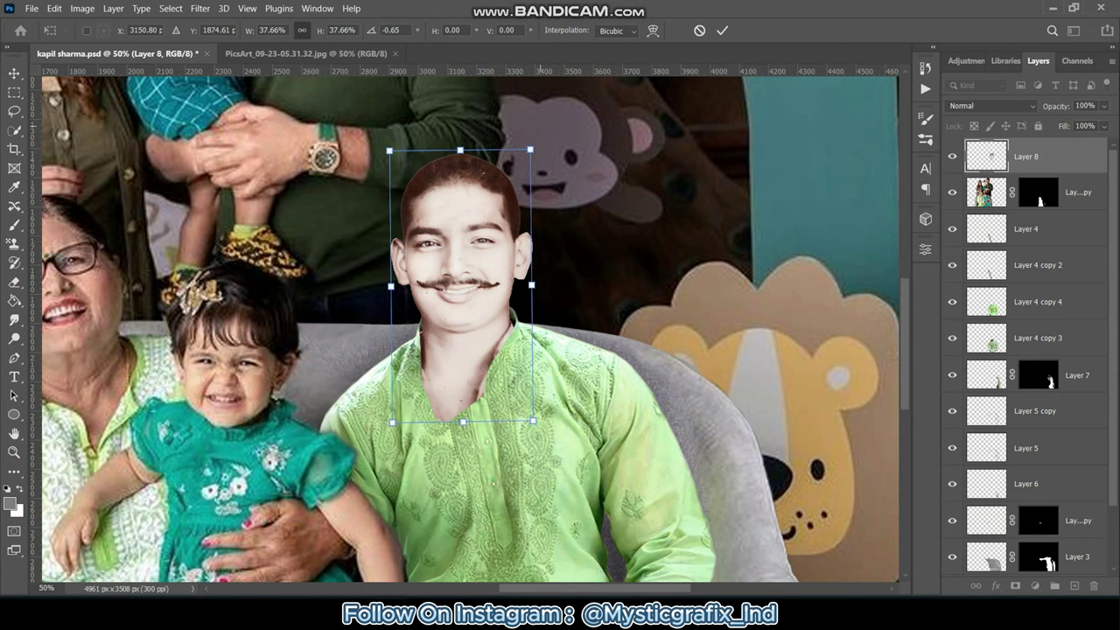
{"action": "key", "text": "ctrl+minus"}
{"action": "key", "text": "Return"}
{"action": "key", "text": "ctrl+plus"}
{"action": "key", "text": "ctrl+plus"}
{"action": "key", "text": "ctrl+plus"}
{"action": "key", "text": "ctrl+plus"}
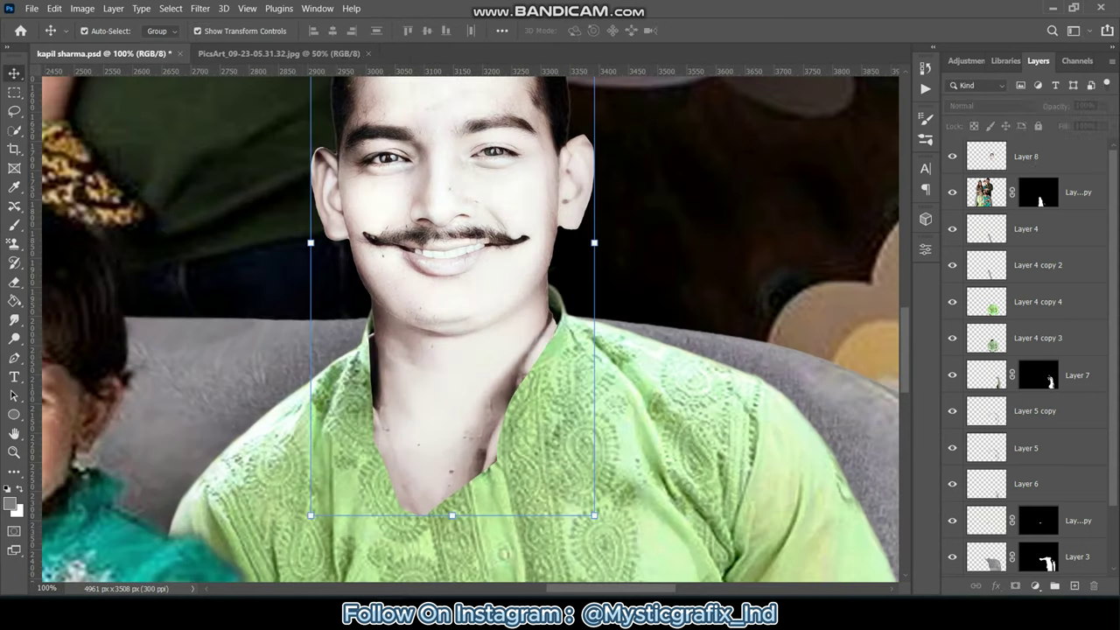
Mask the head fully, then paint back the face, hair and ears with a size-23 brush.
{"action": "left_click", "coordinate": [1015, 585]}
{"action": "key", "text": "ctrl+i"}
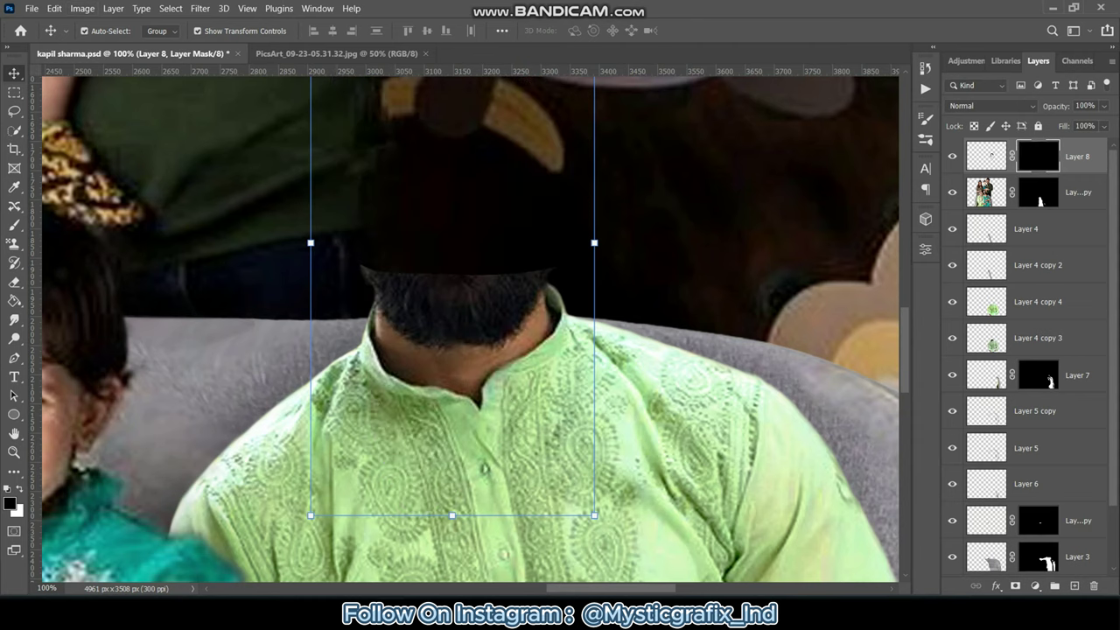
{"action": "key", "text": "b"}
{"action": "left_click", "coordinate": [106, 31]}
{"action": "mouse_move", "coordinate": [438, 297]}
{"action": "left_mouse_down"}
{"action": "mouse_move", "coordinate": [412, 336]}
{"action": "mouse_move", "coordinate": [389, 346]}
{"action": "mouse_move", "coordinate": [451, 367]}
{"action": "mouse_move", "coordinate": [525, 332]}
{"action": "mouse_move", "coordinate": [547, 263]}
{"action": "mouse_move", "coordinate": [525, 188]}
{"action": "mouse_move", "coordinate": [385, 262]}
{"action": "mouse_move", "coordinate": [337, 223]}
{"action": "left_mouse_up"}
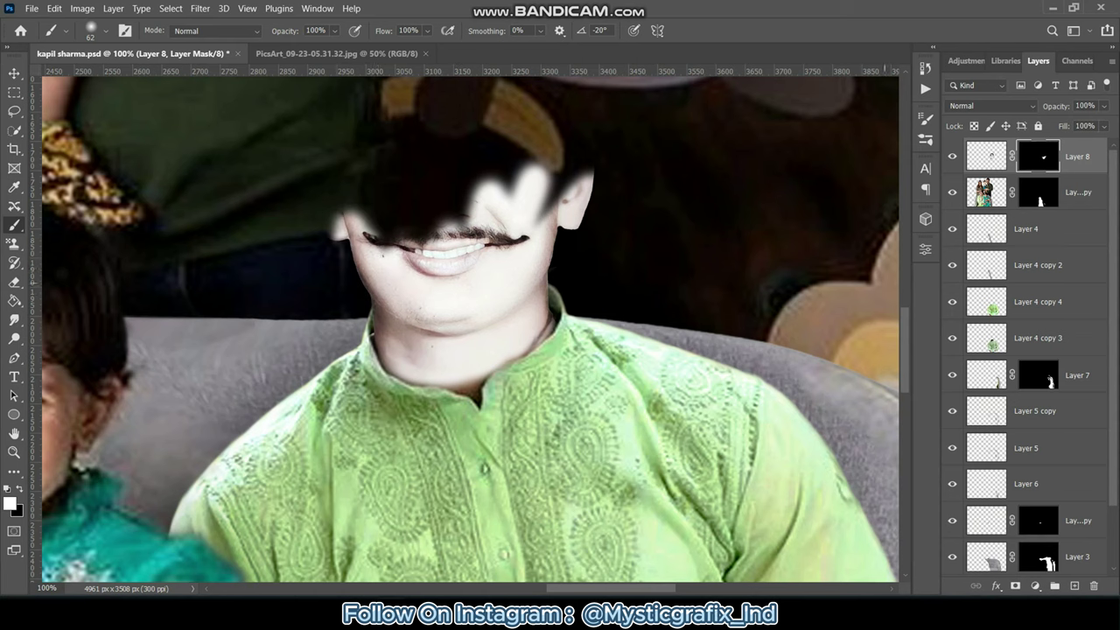
{"action": "left_click_drag", "start_coordinate": [333, 262], "coordinate": [438, 350]}
{"action": "mouse_move", "coordinate": [350, 297]}
{"action": "left_mouse_down"}
{"action": "mouse_move", "coordinate": [394, 122]}
{"action": "mouse_move", "coordinate": [542, 227]}
{"action": "mouse_move", "coordinate": [577, 324]}
{"action": "left_mouse_up"}
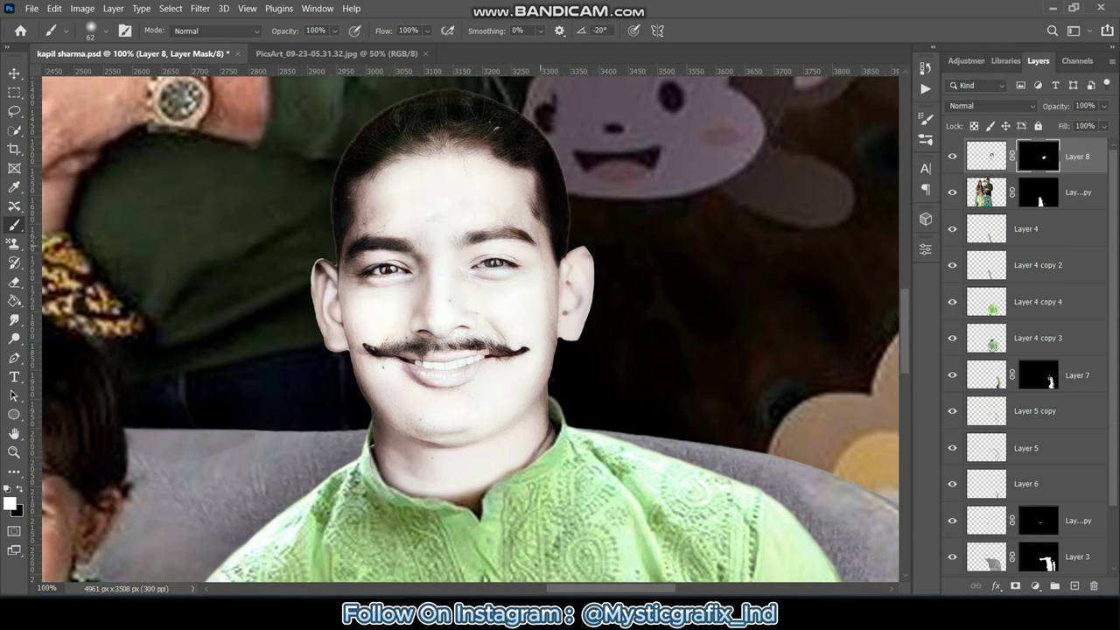
{"action": "left_click", "coordinate": [96, 31]}
{"action": "left_click_drag", "start_coordinate": [87, 55], "coordinate": [53, 55]}
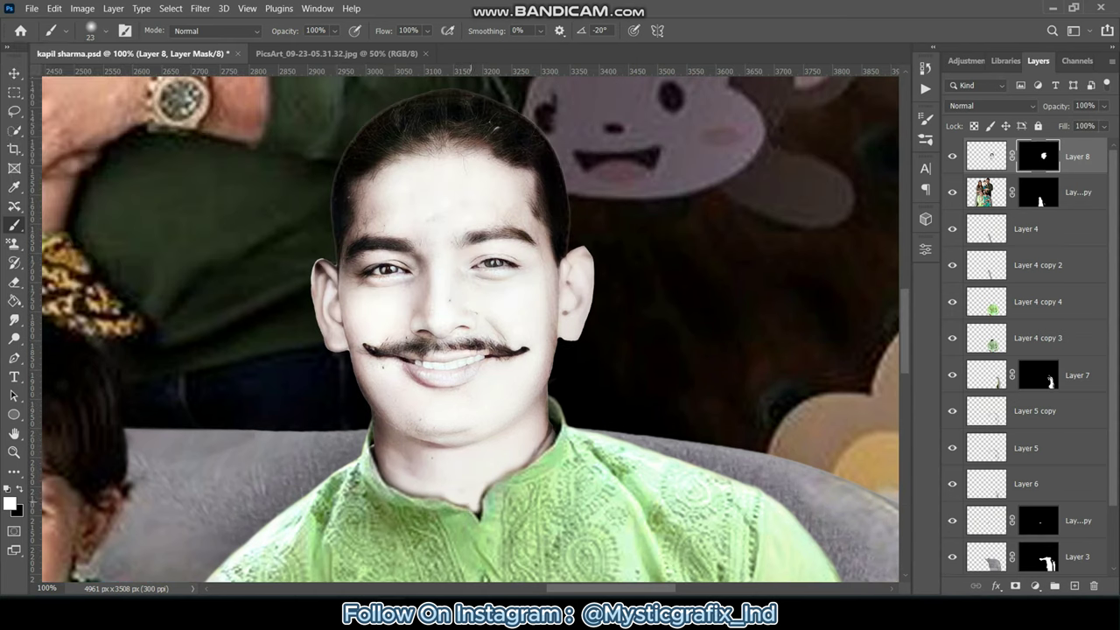
Merge the head layer down, then undo the merge.
{"action": "right_click", "coordinate": [1076, 156]}
{"action": "left_click", "coordinate": [1028, 433]}
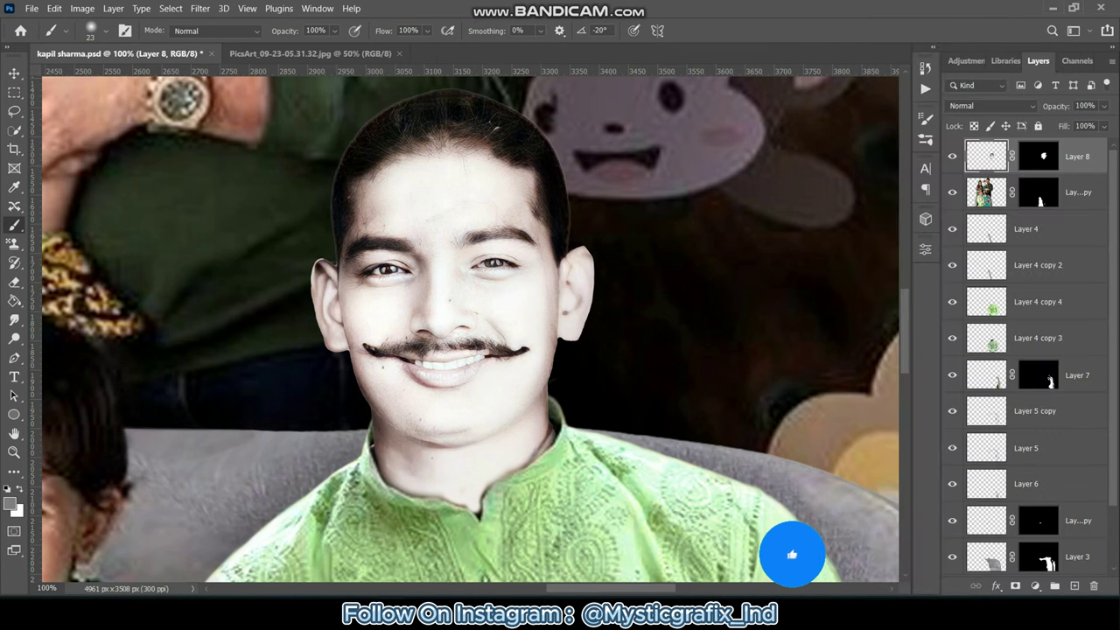
{"action": "key", "text": "Return"}
{"action": "key", "text": "ctrl+z"}
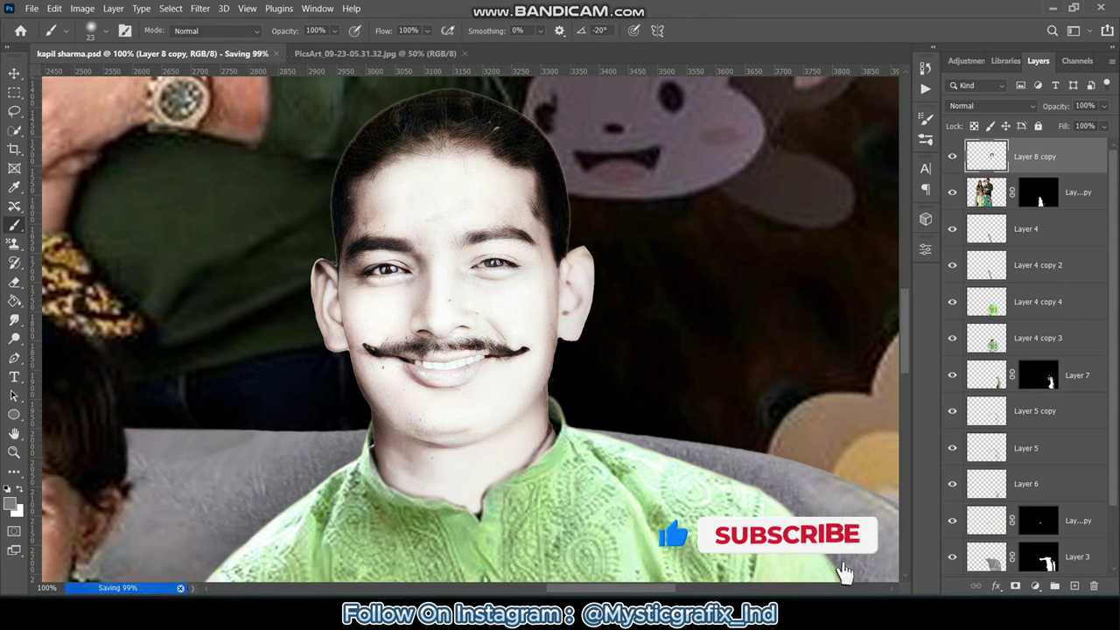
{"action": "key", "text": "r"}
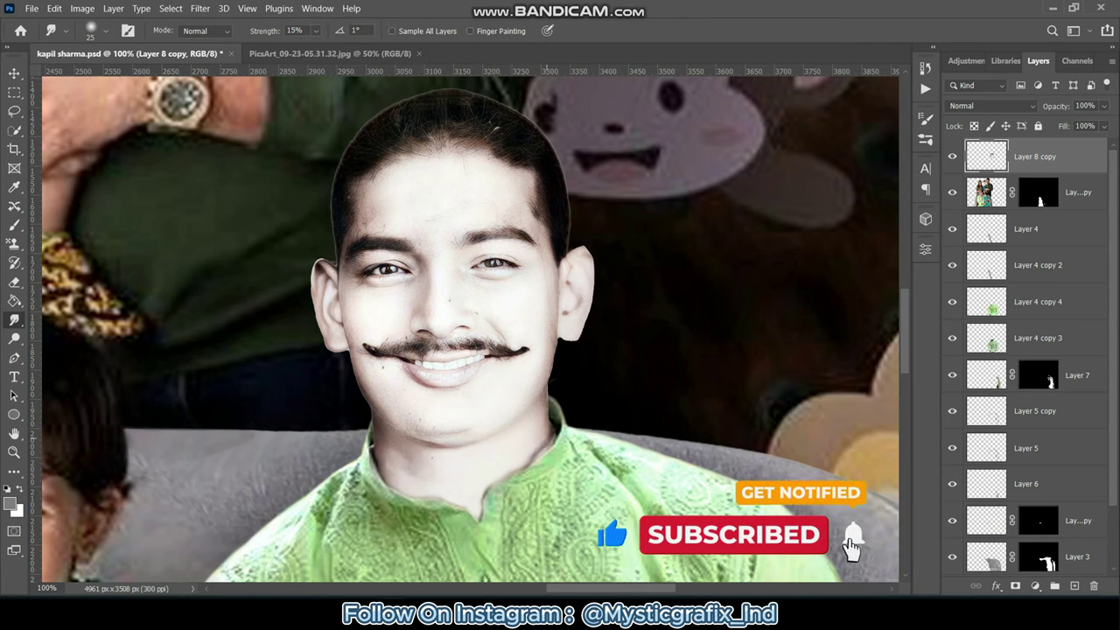
Set the Eraser opacity to 46% and save the composite.
{"action": "key", "text": "e"}
{"action": "left_click", "coordinate": [105, 31]}
{"action": "key", "text": "Return"}
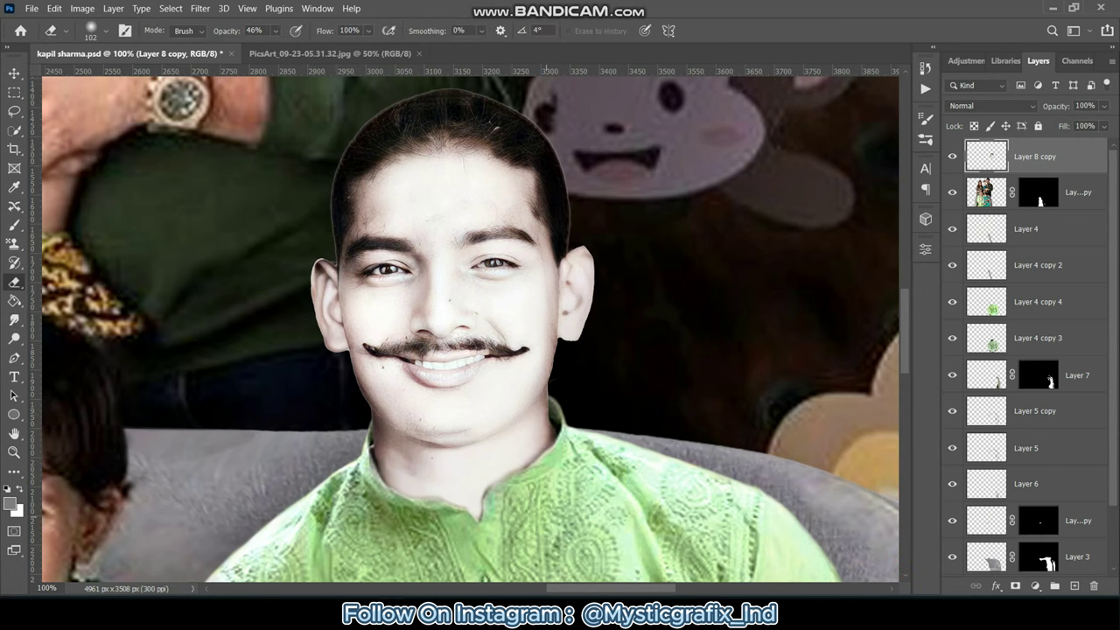
{"action": "key", "text": "4"}
{"action": "key", "text": "6"}
{"action": "key", "text": "ctrl+s"}
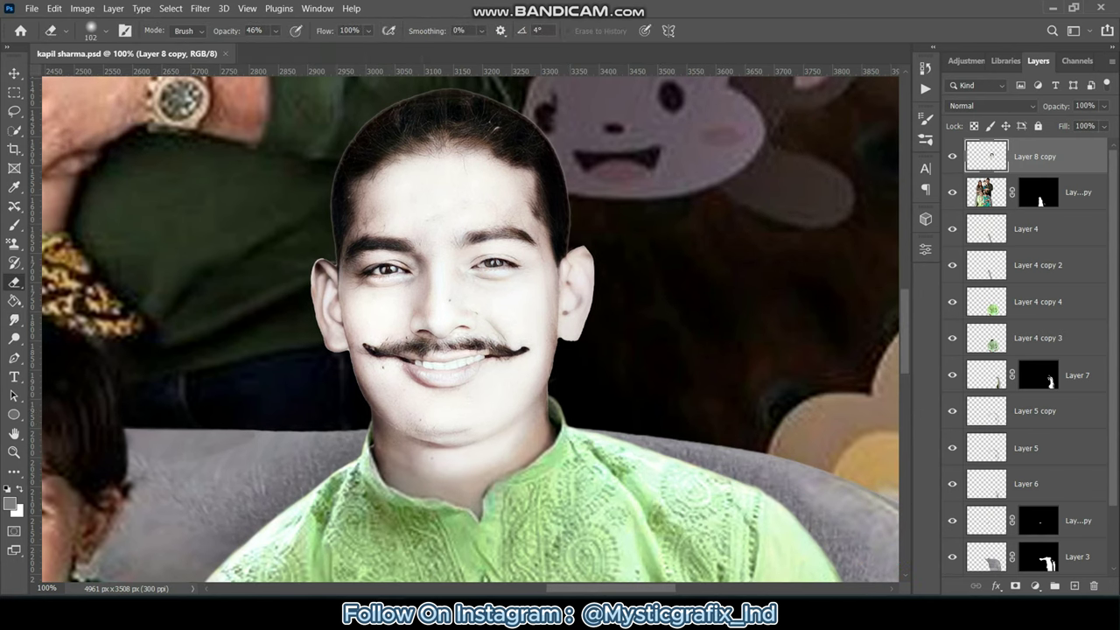
Zoom out and quick-select the pasted head's outline.
{"action": "key", "text": "ctrl+minus"}
{"action": "key", "text": "w"}
{"action": "key", "text": "shift+w"}
On a new layer inside the head selection, paint orange skin colour over the face.
{"action": "key", "text": "ctrl+shift+d"}
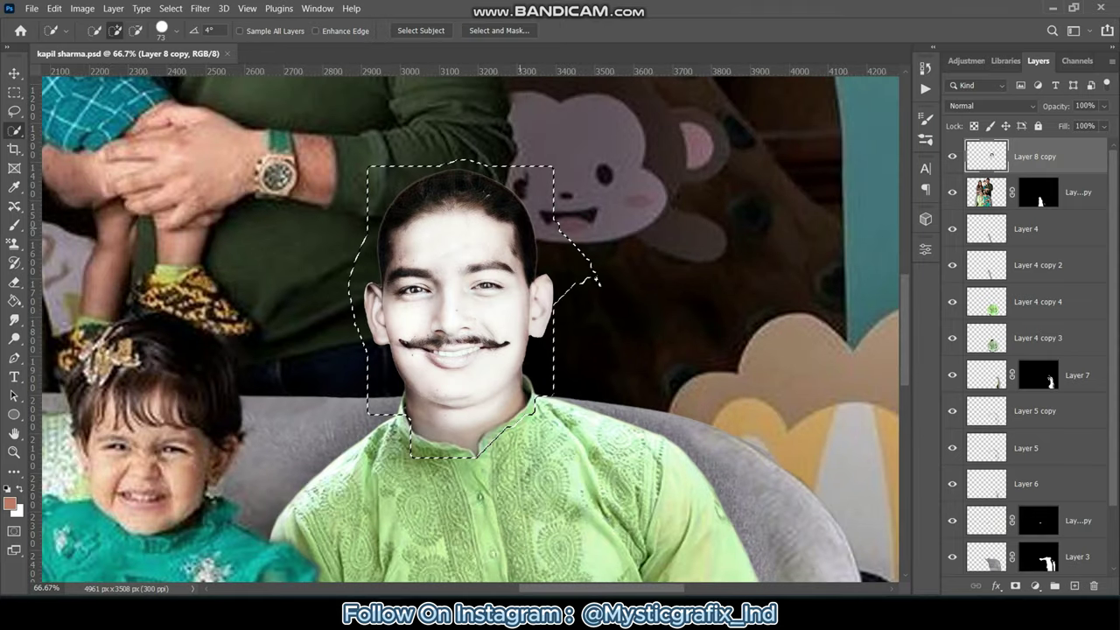
{"action": "left_click_drag", "start_coordinate": [597, 281], "coordinate": [542, 263]}
{"action": "key", "text": "ctrl+shift+alt+n"}
{"action": "key", "text": "b"}
{"action": "left_click_drag", "start_coordinate": [437, 223], "coordinate": [476, 253]}
{"action": "left_click_drag", "start_coordinate": [403, 210], "coordinate": [516, 263]}
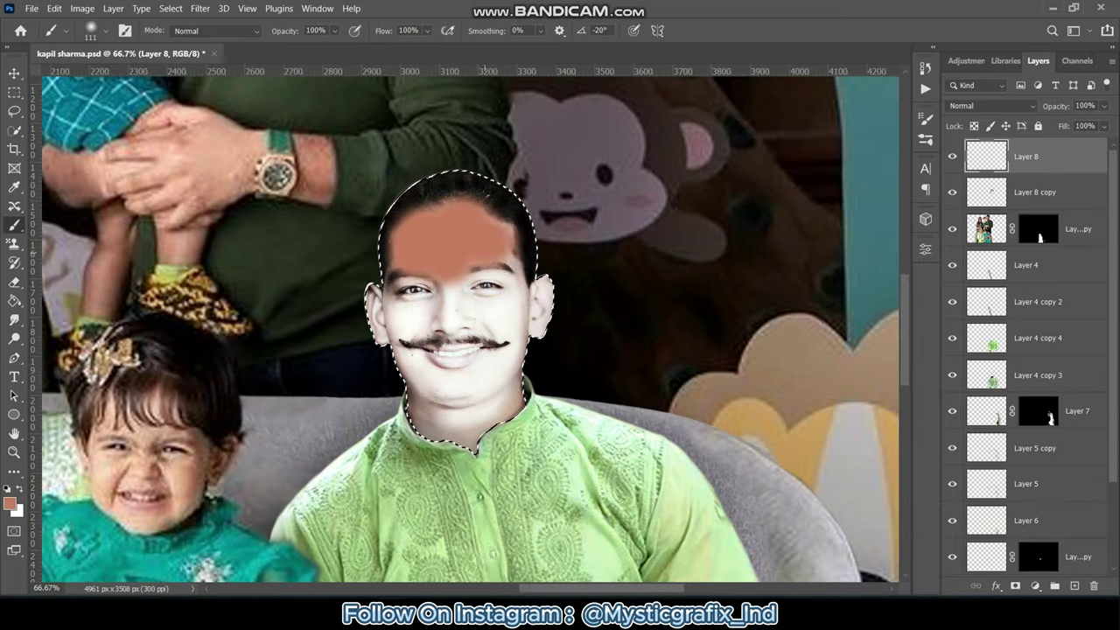
{"action": "mouse_move", "coordinate": [393, 254]}
{"action": "left_mouse_down"}
{"action": "mouse_move", "coordinate": [525, 298]}
{"action": "mouse_move", "coordinate": [477, 420]}
{"action": "mouse_move", "coordinate": [394, 289]}
{"action": "mouse_move", "coordinate": [472, 367]}
{"action": "left_mouse_up"}
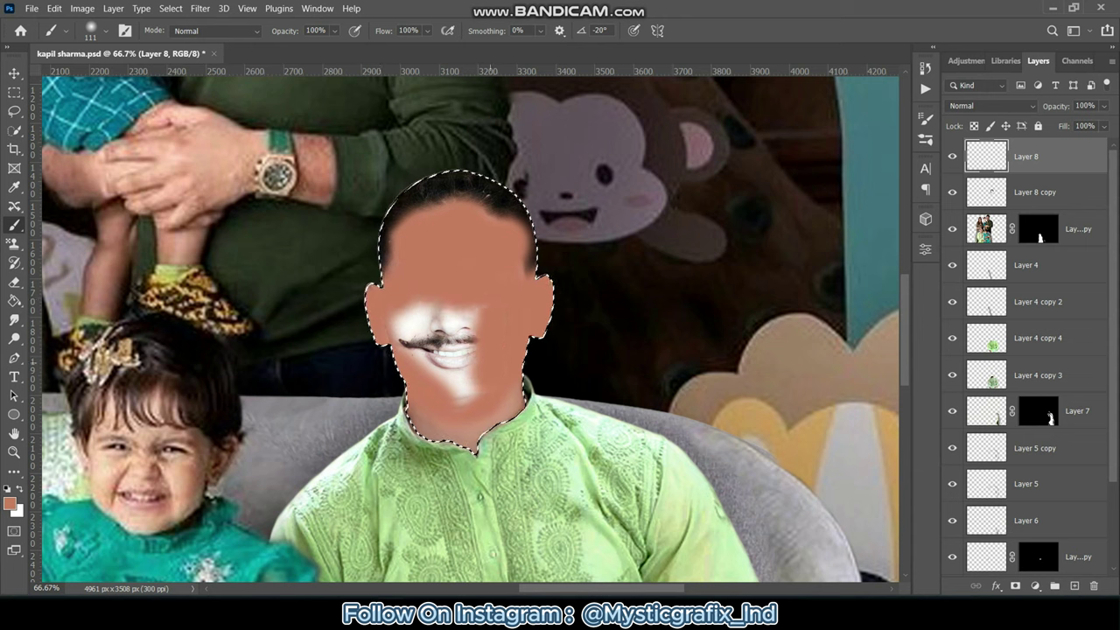
{"action": "left_click_drag", "start_coordinate": [411, 314], "coordinate": [472, 376]}
Deselect and set the skin layer to Linear Burn at 51% opacity.
{"action": "key", "text": "ctrl+d"}
{"action": "key", "text": "m"}
{"action": "left_click", "coordinate": [988, 106]}
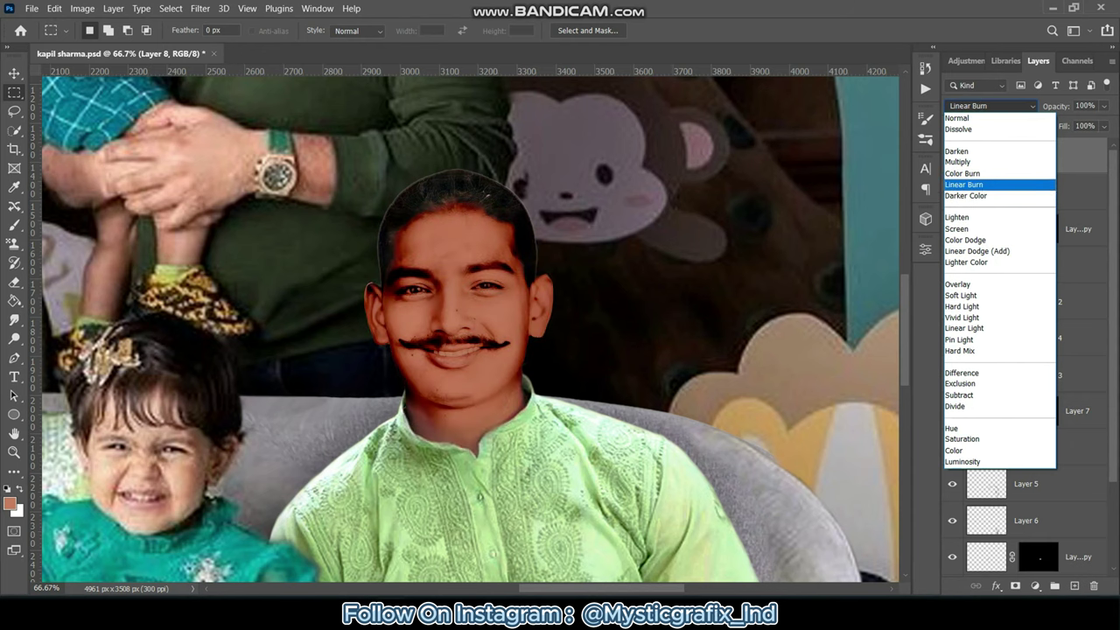
{"action": "left_click", "coordinate": [964, 185]}
{"action": "left_click_drag", "start_coordinate": [1103, 105], "coordinate": [1075, 123]}
{"action": "key", "text": "e"}
{"action": "left_click", "coordinate": [90, 30]}
Erase the orange tint from the lips and teeth.
{"action": "key", "text": "Escape"}
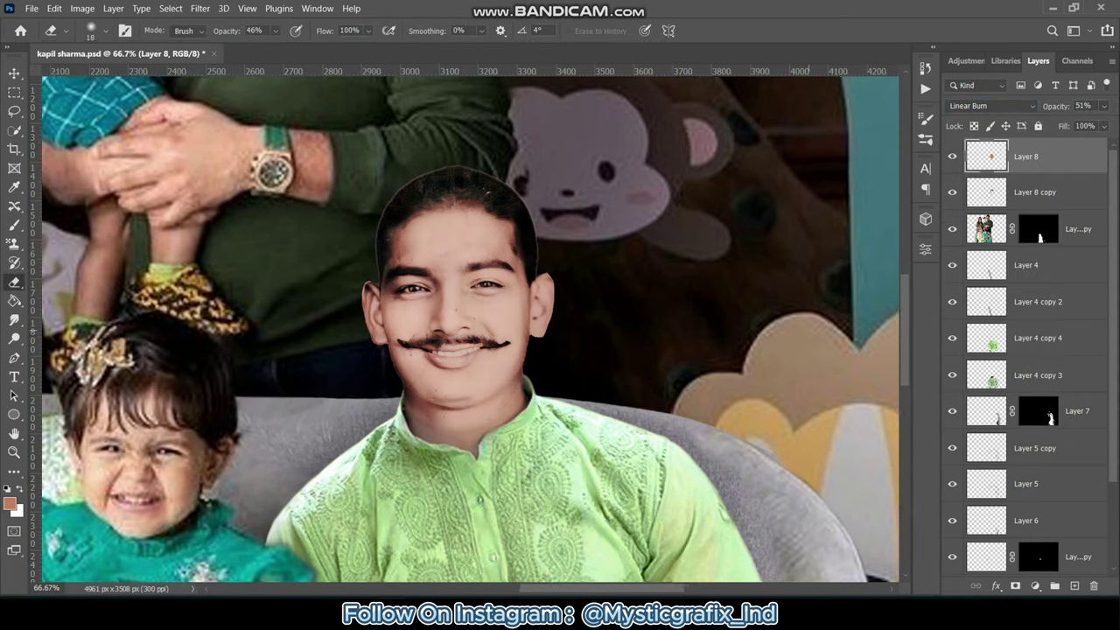
{"action": "key", "text": "ctrl+plus"}
{"action": "key", "text": "ctrl+plus"}
{"action": "key", "text": "ctrl+plus"}
{"action": "left_click_drag", "start_coordinate": [384, 433], "coordinate": [490, 437]}
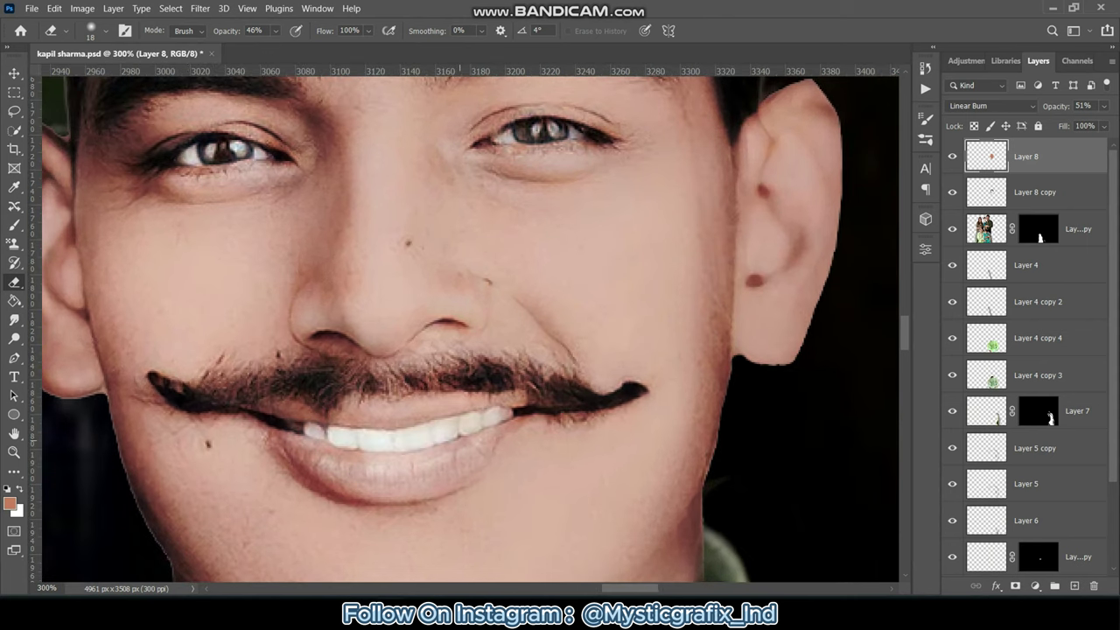
{"action": "left_click_drag", "start_coordinate": [298, 472], "coordinate": [490, 481]}
{"action": "left_click_drag", "start_coordinate": [524, 420], "coordinate": [305, 429]}
{"action": "key", "text": "ctrl+minus"}
{"action": "key", "text": "ctrl+minus"}
{"action": "key", "text": "ctrl+minus"}
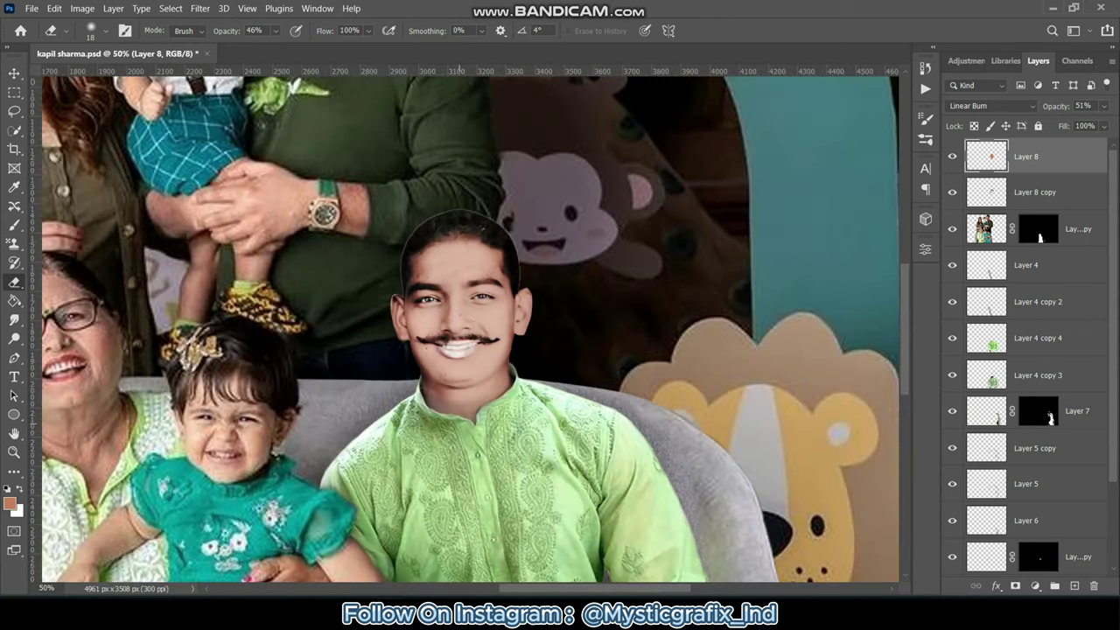
{"action": "key", "text": "ctrl+plus"}
{"action": "key", "text": "ctrl+plus"}
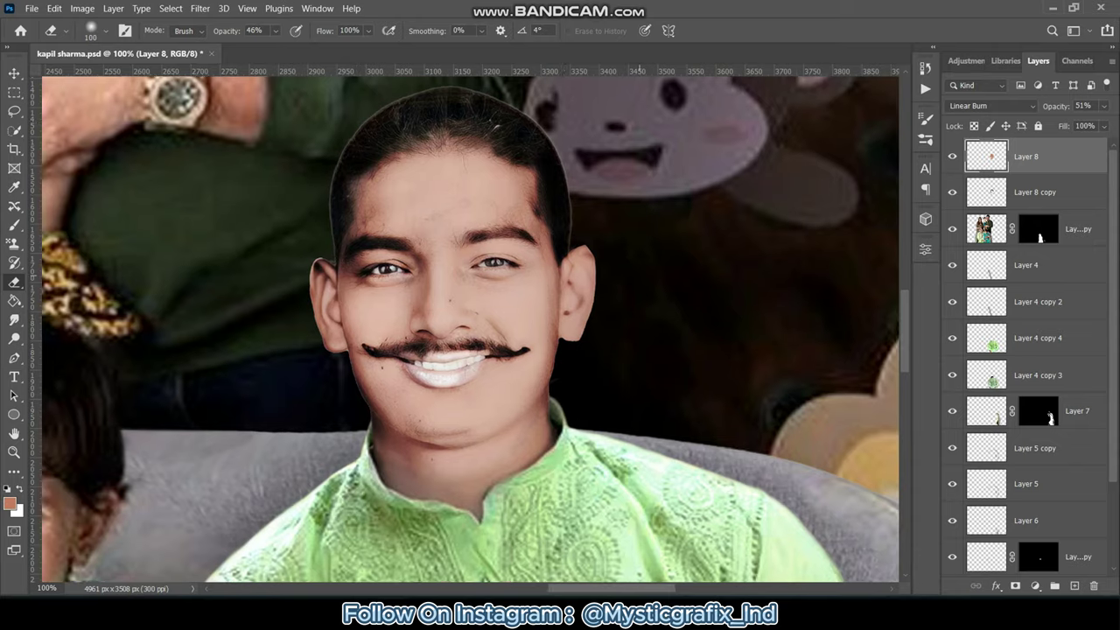
{"action": "key", "text": "ctrl+plus"}
{"action": "left_click", "coordinate": [90, 31]}
{"action": "key", "text": "Return"}
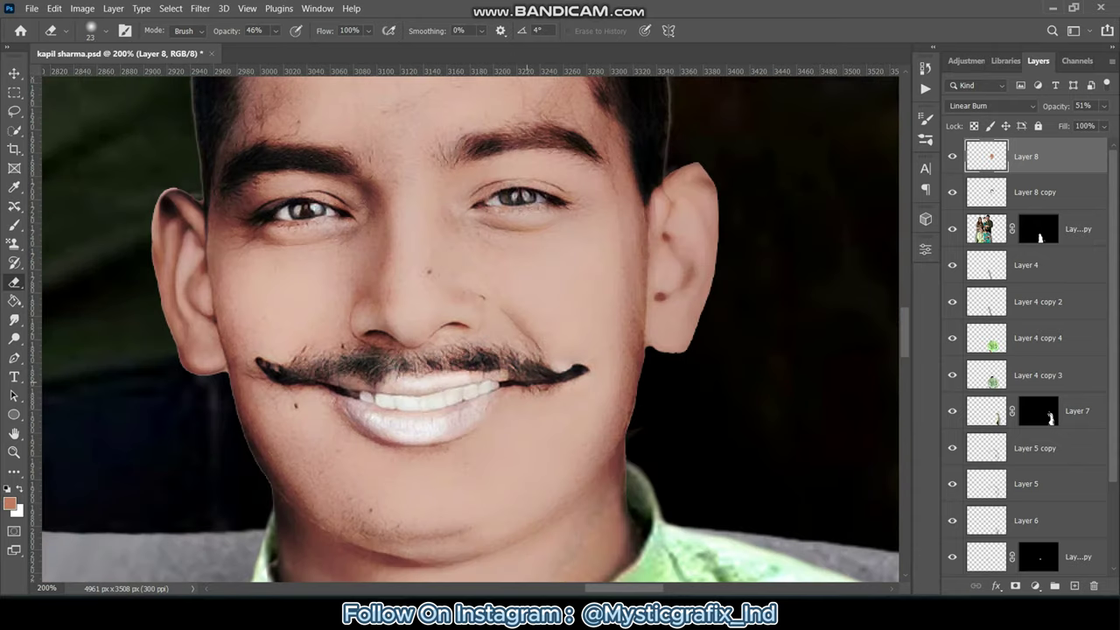
{"action": "key", "text": "r"}
{"action": "key", "text": "ctrl+minus"}
{"action": "key", "text": "ctrl+minus"}
{"action": "key", "text": "ctrl+minus"}
Apply Levels to Layer 8 copy and add a new empty Layer 9 on top.
{"action": "key", "text": "alt+bracketleft"}
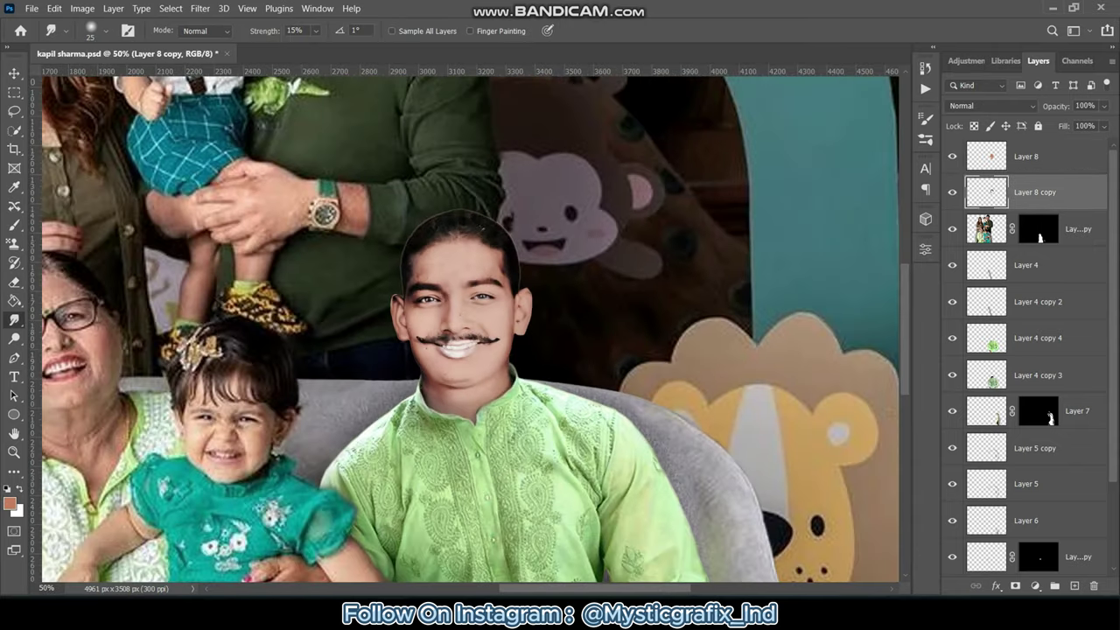
{"action": "key", "text": "ctrl+l"}
{"action": "key", "text": "Return"}
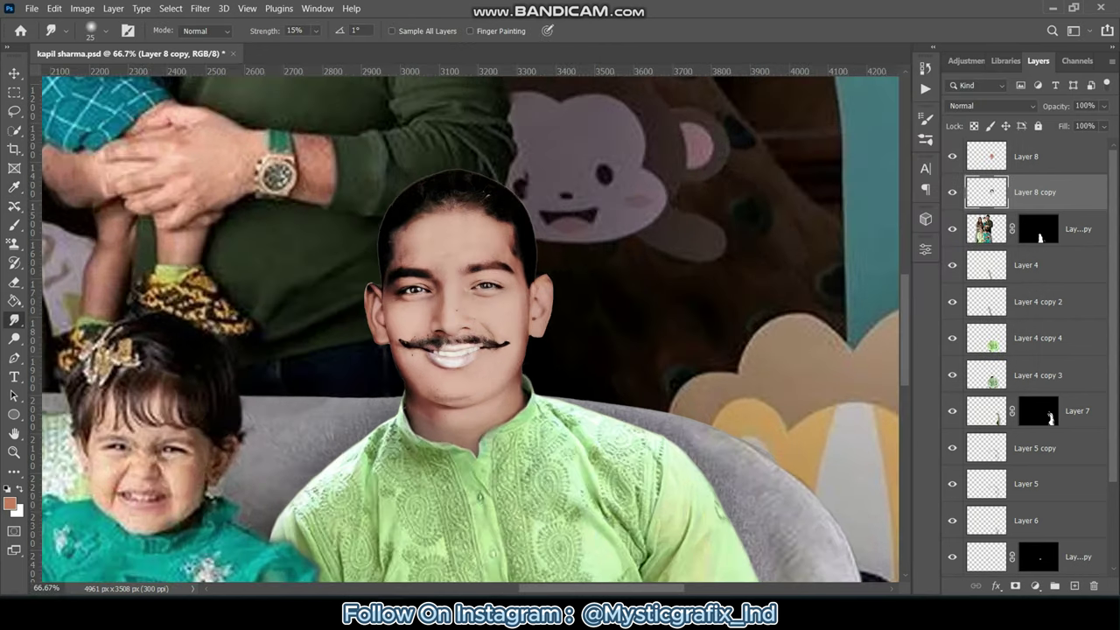
{"action": "key", "text": "ctrl+minus"}
{"action": "key", "text": "ctrl+shift+alt+n"}
Paint the lips pink with a 17 px brush on Layer 9.
{"action": "key", "text": "i"}
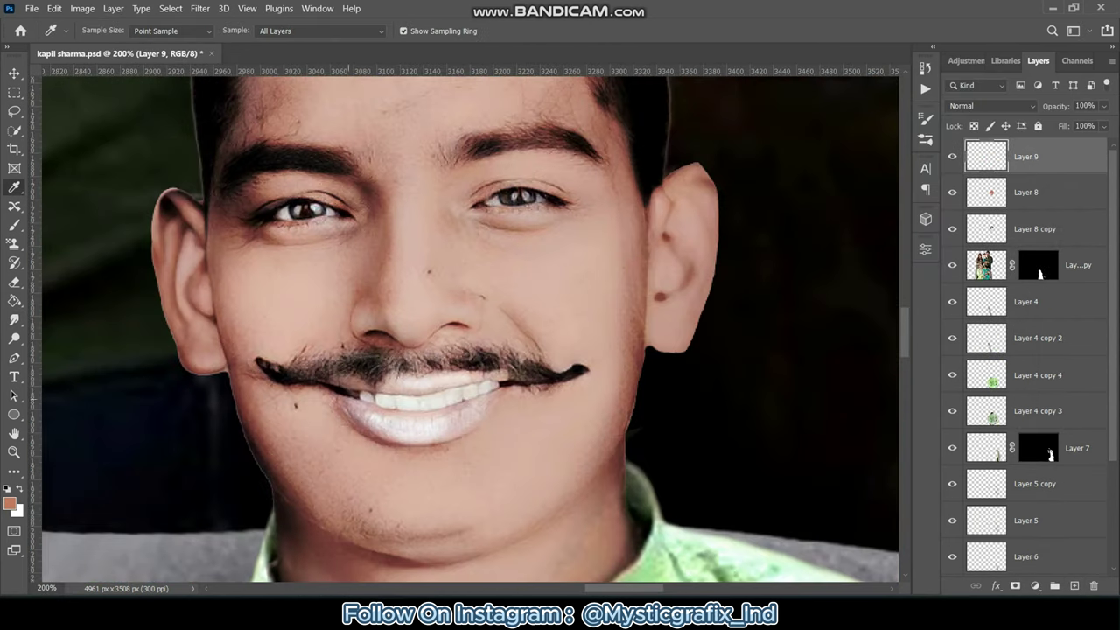
{"action": "left_click", "coordinate": [9, 503]}
{"action": "left_click", "coordinate": [962, 333]}
{"action": "key", "text": "b"}
{"action": "left_click", "coordinate": [98, 30]}
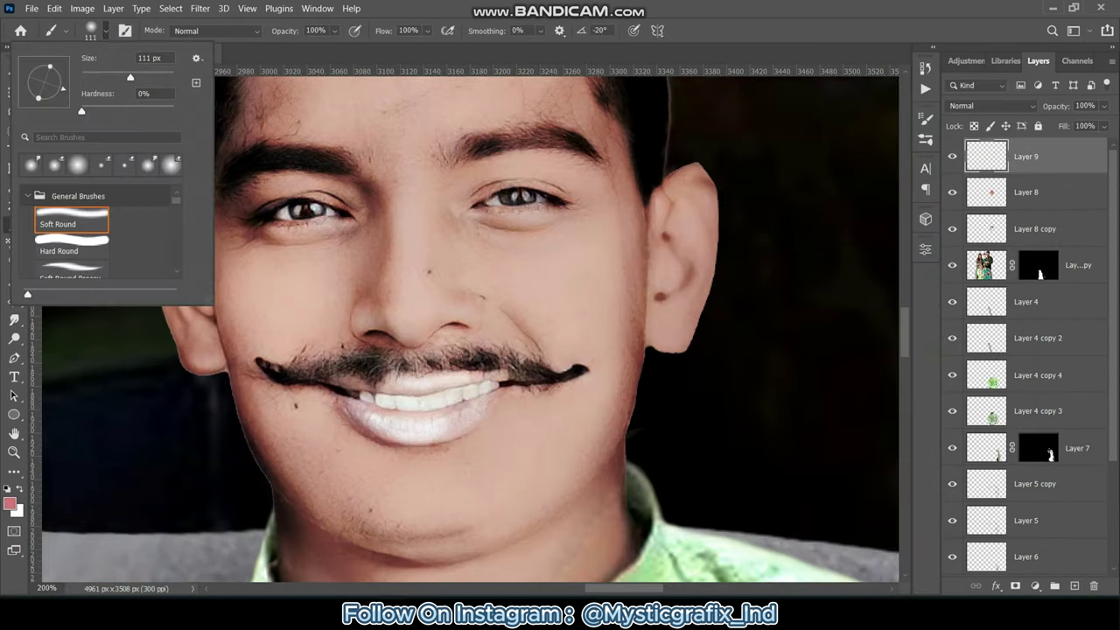
{"action": "type", "text": "17"}
{"action": "key", "text": "Return"}
{"action": "mouse_move", "coordinate": [333, 387]}
{"action": "left_mouse_down"}
{"action": "mouse_move", "coordinate": [437, 433]}
{"action": "mouse_move", "coordinate": [490, 416]}
{"action": "left_mouse_up"}
{"action": "left_click_drag", "start_coordinate": [342, 381], "coordinate": [503, 378]}
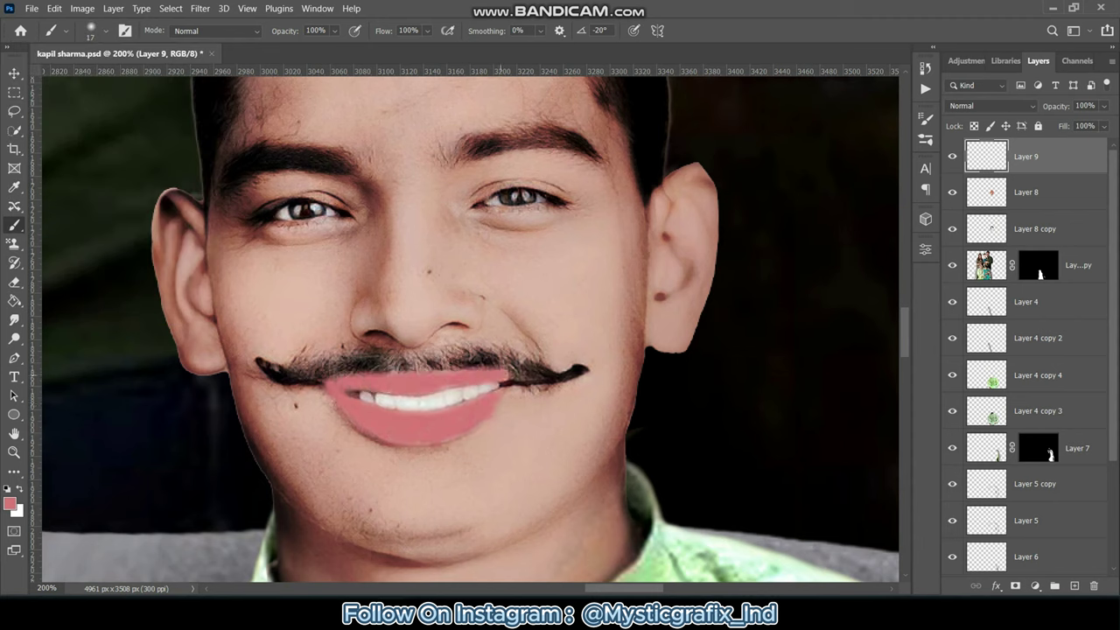
Set the lip layer to Linear Burn at 36% opacity.
{"action": "left_click", "coordinate": [991, 105]}
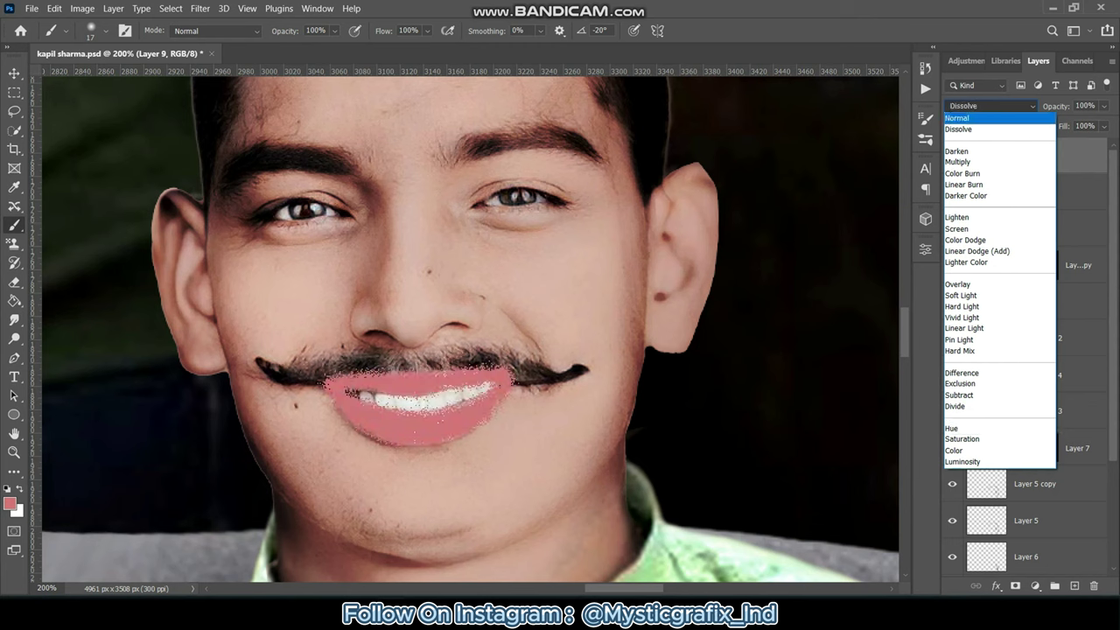
{"action": "left_click", "coordinate": [963, 185]}
{"action": "left_click", "coordinate": [1103, 105]}
{"action": "mouse_move", "coordinate": [1102, 123]}
{"action": "left_mouse_down"}
{"action": "mouse_move", "coordinate": [1064, 123]}
{"action": "mouse_move", "coordinate": [1077, 123]}
{"action": "left_mouse_up"}
{"action": "key", "text": "e"}
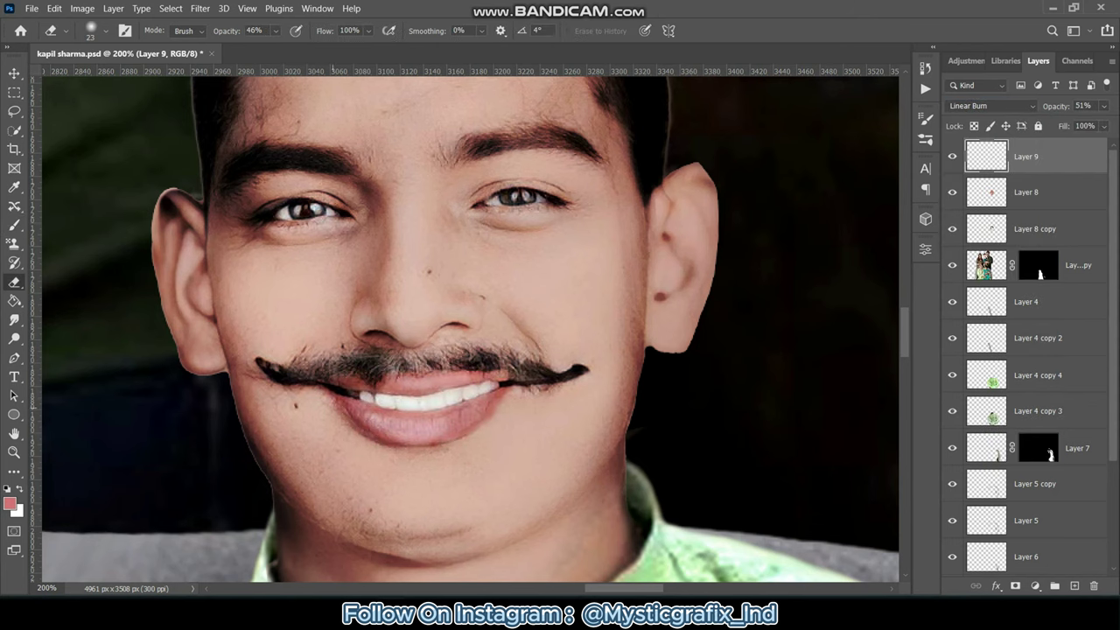
{"action": "key", "text": "ctrl+minus"}
{"action": "key", "text": "ctrl+minus"}
{"action": "key", "text": "ctrl+minus"}
{"action": "scroll", "coordinate": [429, 330], "scroll_direction": "up", "scroll_amount": 2}
{"action": "left_click", "coordinate": [1103, 106]}
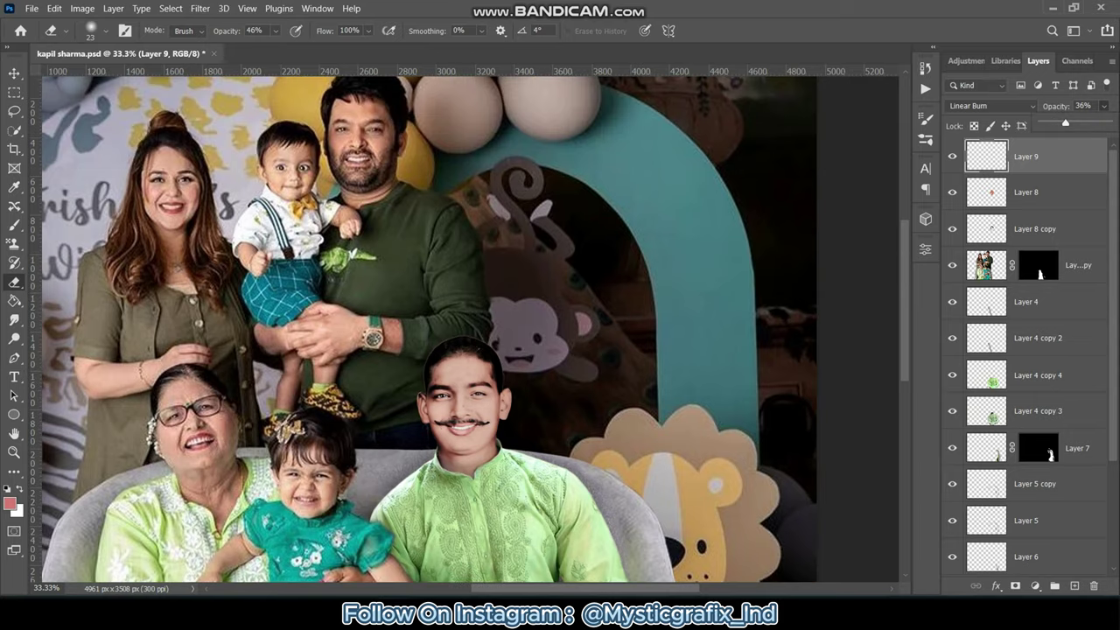
{"action": "key", "text": "Return"}
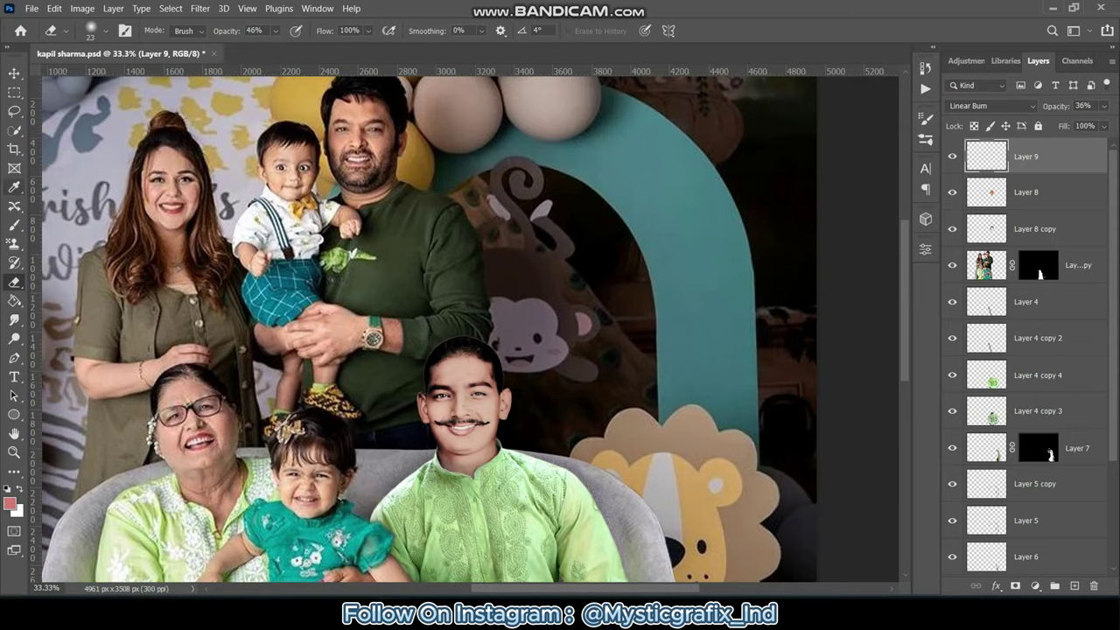
On new Layer 10, paint a sampled peach skin colour over the forehead with a 78 px brush.
{"action": "key", "text": "i"}
{"action": "key", "text": "ctrl+shift+alt+n"}
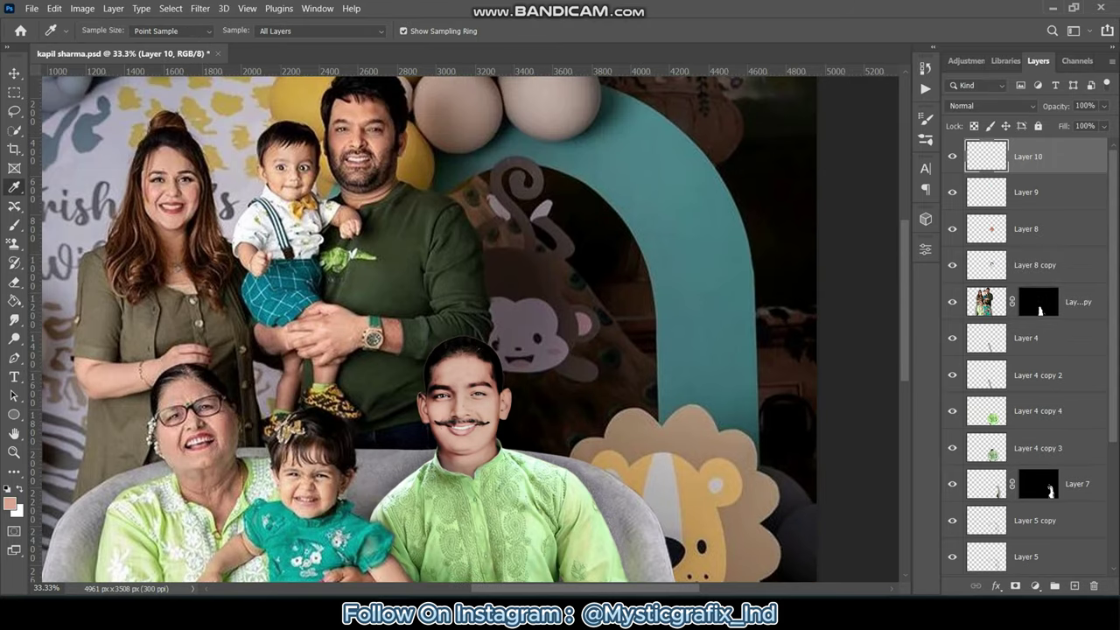
{"action": "key", "text": "b"}
{"action": "scroll", "coordinate": [459, 402], "scroll_direction": "up", "scroll_amount": 2}
{"action": "left_click", "coordinate": [98, 30]}
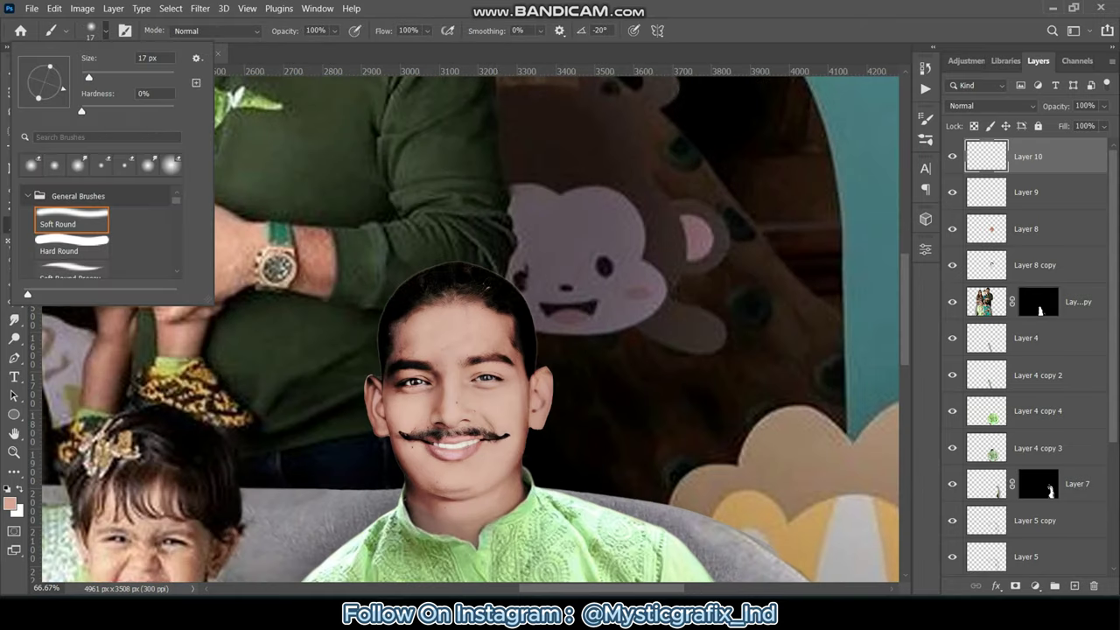
{"action": "left_click_drag", "start_coordinate": [140, 59], "coordinate": [156, 58]}
{"action": "key", "text": "Return"}
{"action": "mouse_move", "coordinate": [411, 306]}
{"action": "left_mouse_down"}
{"action": "mouse_move", "coordinate": [490, 350]}
{"action": "mouse_move", "coordinate": [411, 411]}
{"action": "mouse_move", "coordinate": [507, 385]}
{"action": "mouse_move", "coordinate": [476, 468]}
{"action": "mouse_move", "coordinate": [411, 446]}
{"action": "left_mouse_up"}
Switch the layer to Color Burn and warm the cheeks, chin, right ear and neck.
{"action": "left_click", "coordinate": [991, 105]}
{"action": "left_click", "coordinate": [962, 173]}
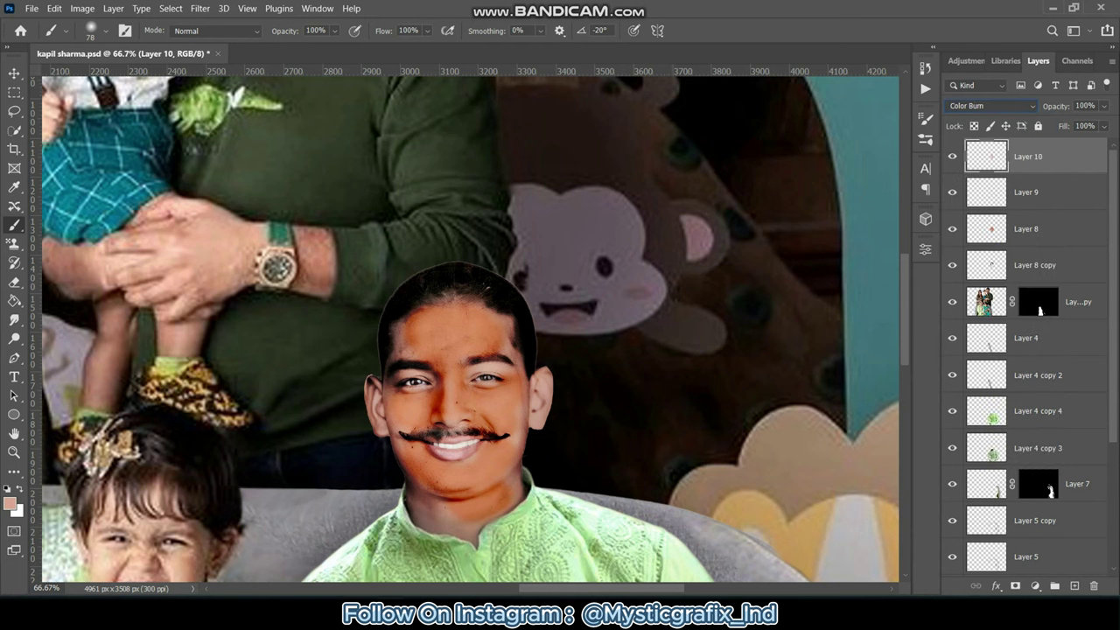
{"action": "mouse_move", "coordinate": [499, 323]}
{"action": "left_mouse_down"}
{"action": "mouse_move", "coordinate": [516, 385]}
{"action": "mouse_move", "coordinate": [416, 389]}
{"action": "mouse_move", "coordinate": [393, 438]}
{"action": "mouse_move", "coordinate": [520, 438]}
{"action": "left_mouse_up"}
{"action": "left_click_drag", "start_coordinate": [538, 372], "coordinate": [516, 472]}
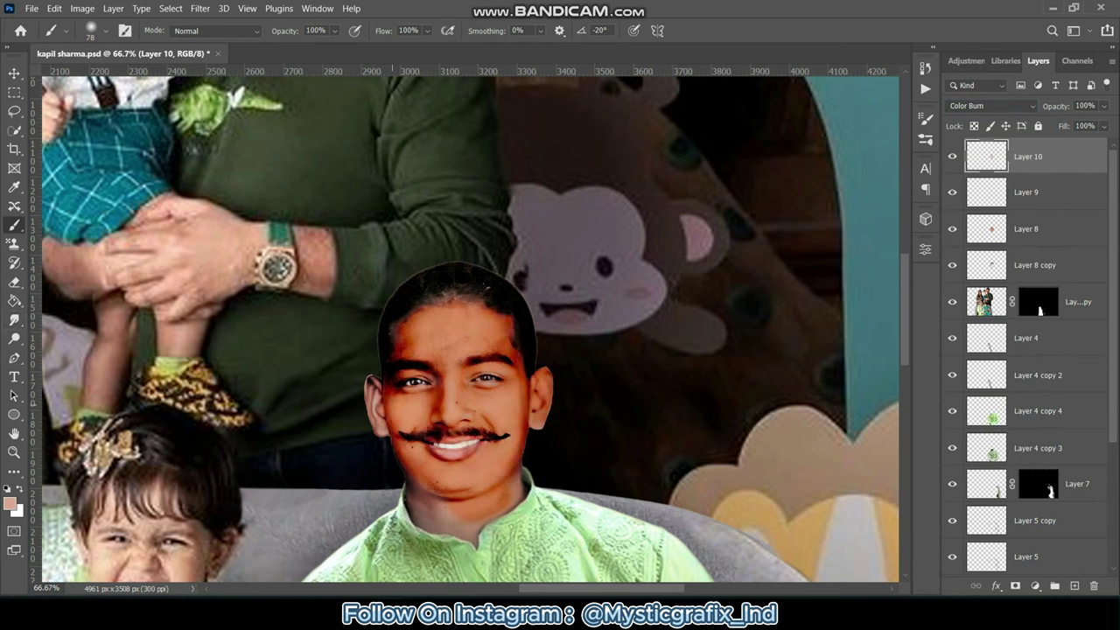
{"action": "mouse_move", "coordinate": [376, 376]}
{"action": "left_mouse_down"}
{"action": "mouse_move", "coordinate": [420, 516]}
{"action": "mouse_move", "coordinate": [525, 473]}
{"action": "left_mouse_up"}
Lower the tint to 54% opacity and erase it at 21% along the right cheek edge.
{"action": "left_click_drag", "start_coordinate": [446, 525], "coordinate": [415, 529]}
{"action": "left_click", "coordinate": [1103, 106]}
{"action": "left_click_drag", "start_coordinate": [1109, 124], "coordinate": [1073, 123]}
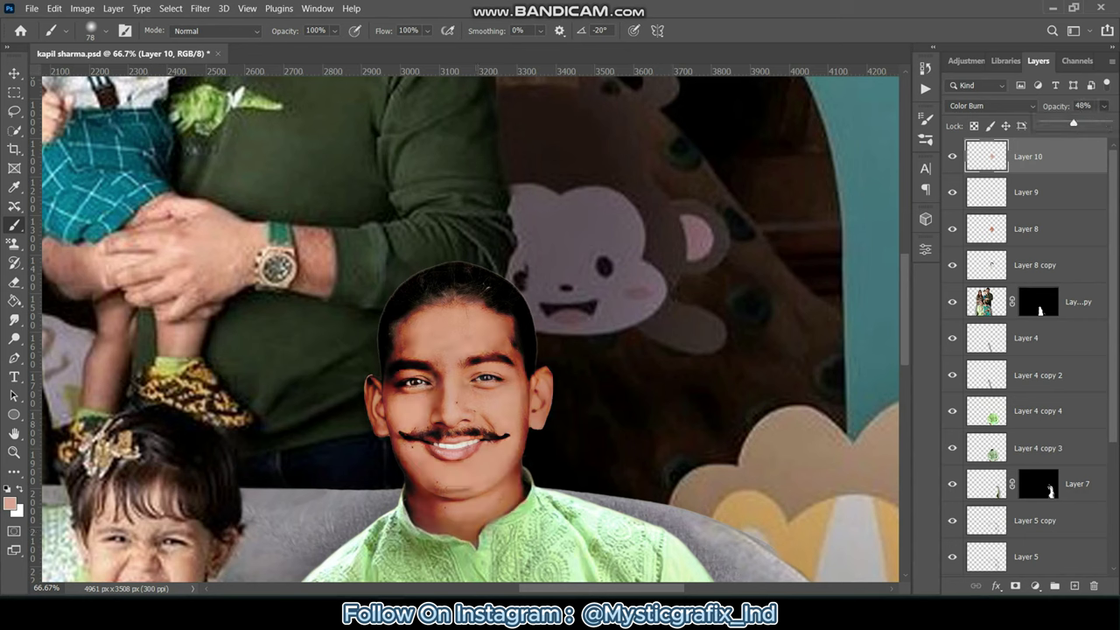
{"action": "key", "text": "e"}
{"action": "left_click", "coordinate": [97, 31]}
{"action": "left_click", "coordinate": [96, 31]}
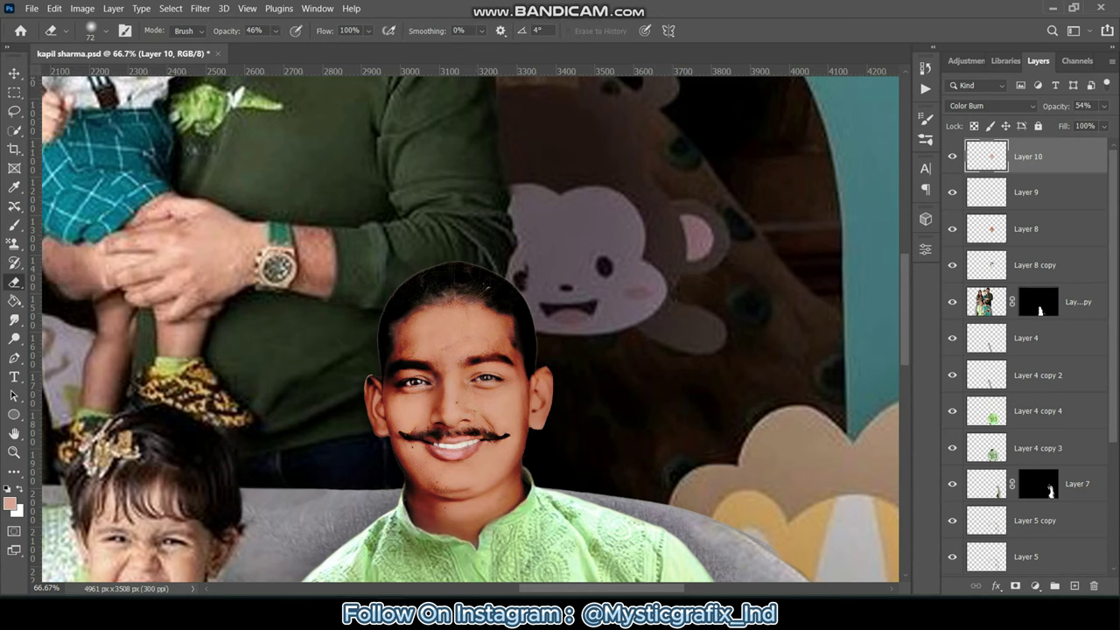
{"action": "left_click_drag", "start_coordinate": [524, 407], "coordinate": [507, 319]}
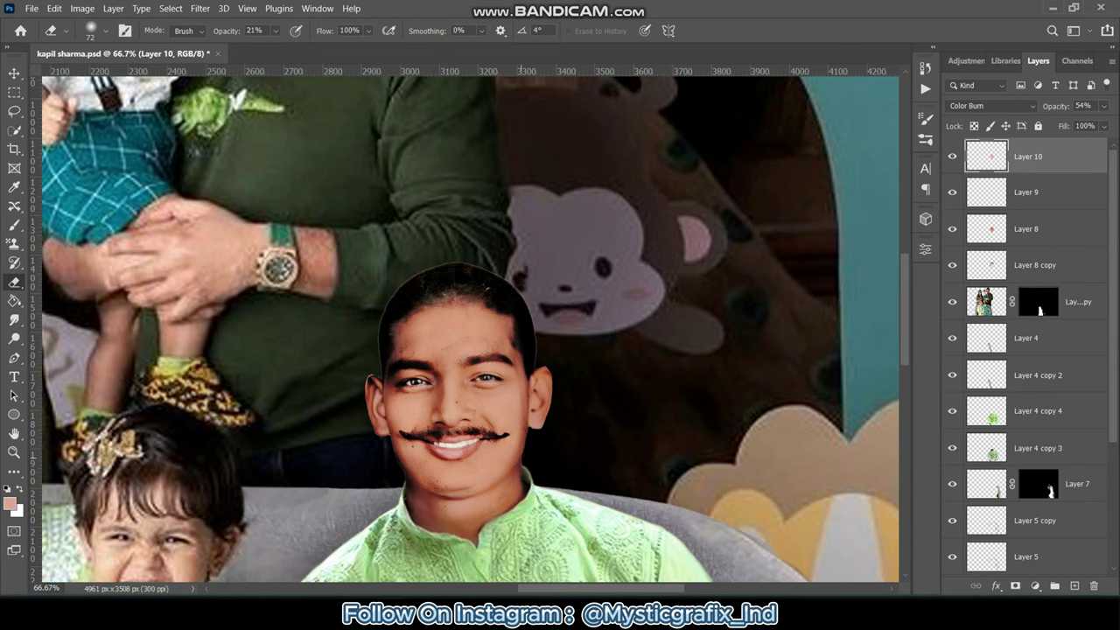
{"action": "scroll", "coordinate": [455, 350], "scroll_direction": "down", "scroll_amount": 5}
{"action": "scroll", "coordinate": [455, 350], "scroll_direction": "up", "scroll_amount": 4}
Merge the face colour layers into Layer 10 and raise its brightness.
{"action": "left_click", "coordinate": [1032, 264], "text": "shift"}
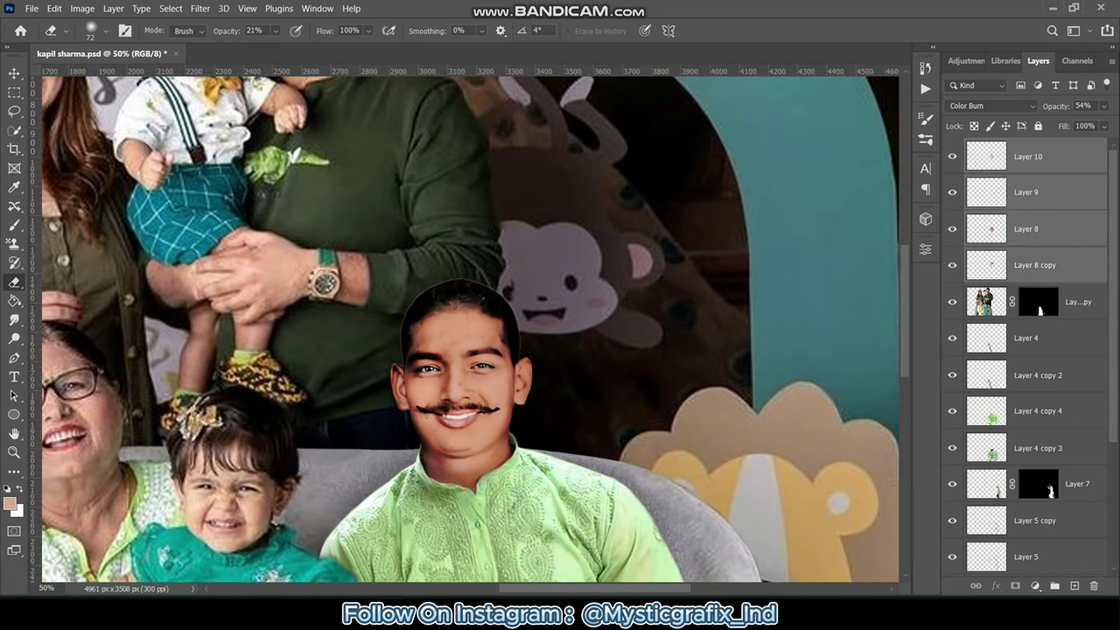
{"action": "key", "text": "ctrl+e"}
{"action": "left_click", "coordinate": [82, 7]}
{"action": "left_click", "coordinate": [263, 116]}
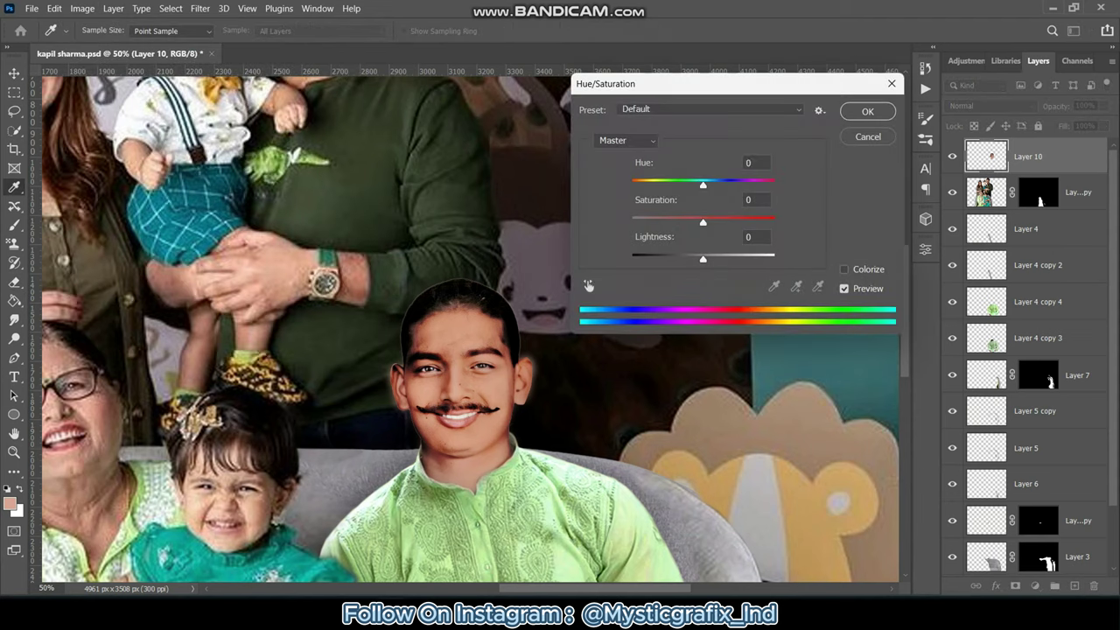
{"action": "key", "text": "Down"}
{"action": "key", "text": "Down"}
{"action": "key", "text": "Tab"}
{"action": "key", "text": "Tab"}
{"action": "key", "text": "Return"}
{"action": "key", "text": "alt+i"}
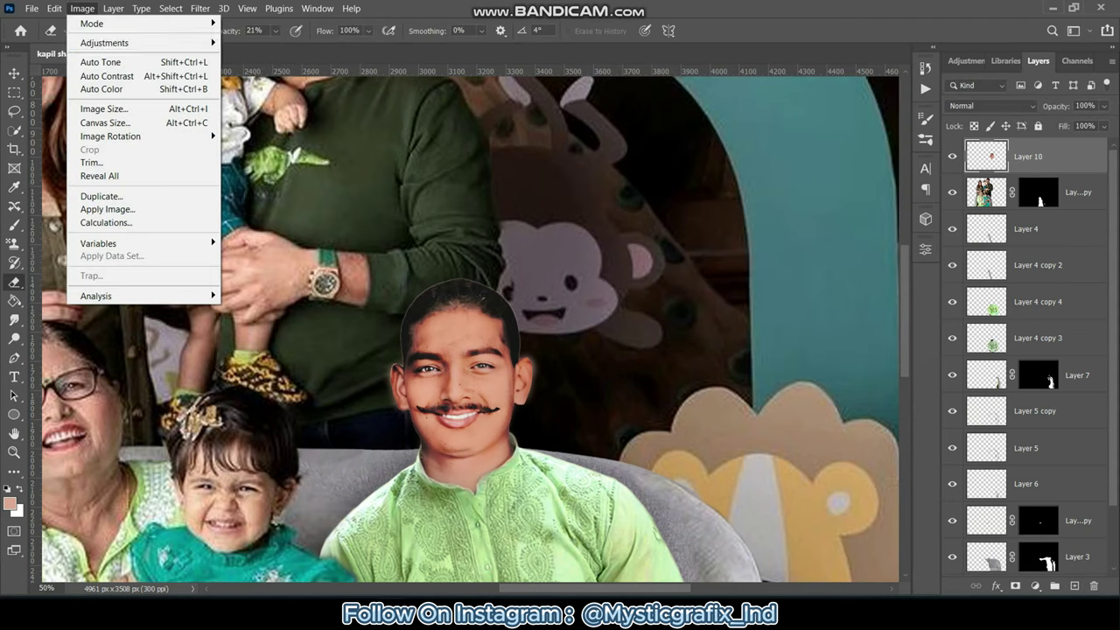
{"action": "key", "text": "j"}
{"action": "key", "text": "c"}
Apply Levels with input black point 34 and white point 255.
{"action": "key", "text": "Tab"}
{"action": "key", "text": "Return"}
{"action": "key", "text": "alt+i"}
{"action": "type", "text": "j"}
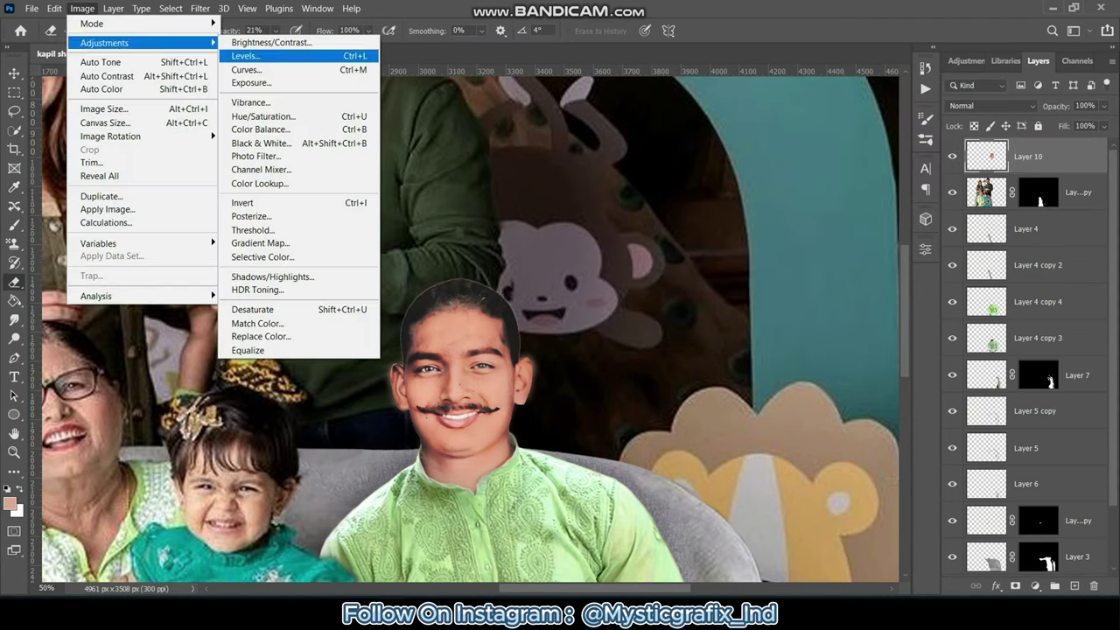
{"action": "type", "text": "l"}
{"action": "type", "text": "34"}
{"action": "key", "text": "Tab"}
{"action": "key", "text": "Tab"}
{"action": "type", "text": "255"}
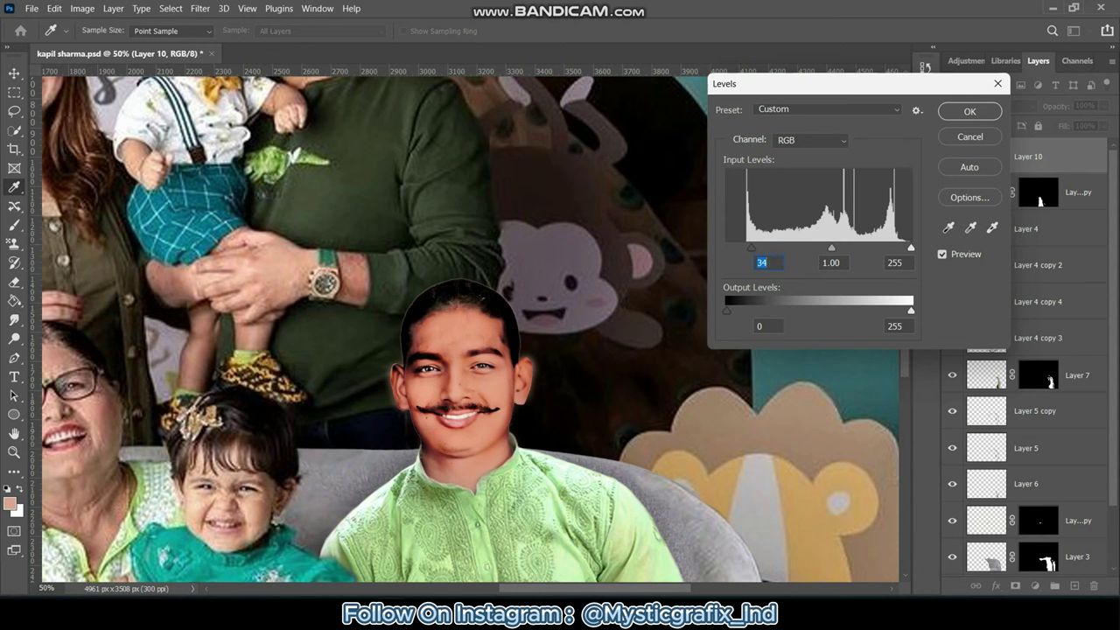
{"action": "key", "text": "Return"}
Reduce the head's saturation by 30 with Hue/Saturation.
{"action": "key", "text": "alt+i"}
{"action": "key", "text": "j"}
{"action": "key", "text": "u"}
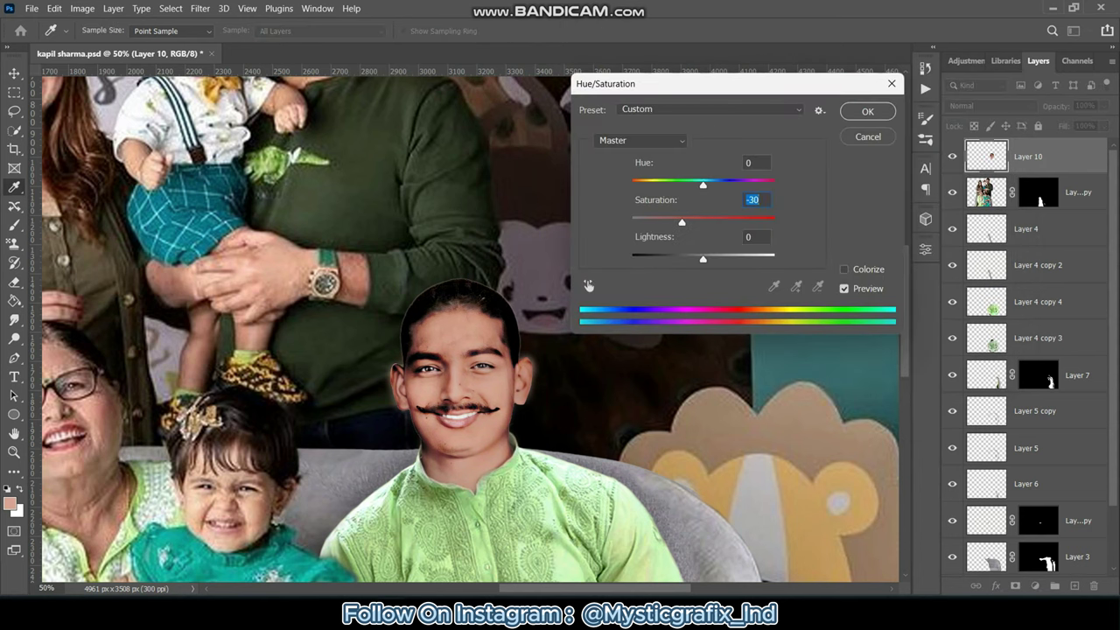
{"action": "key", "text": "Return"}
{"action": "key", "text": "e"}
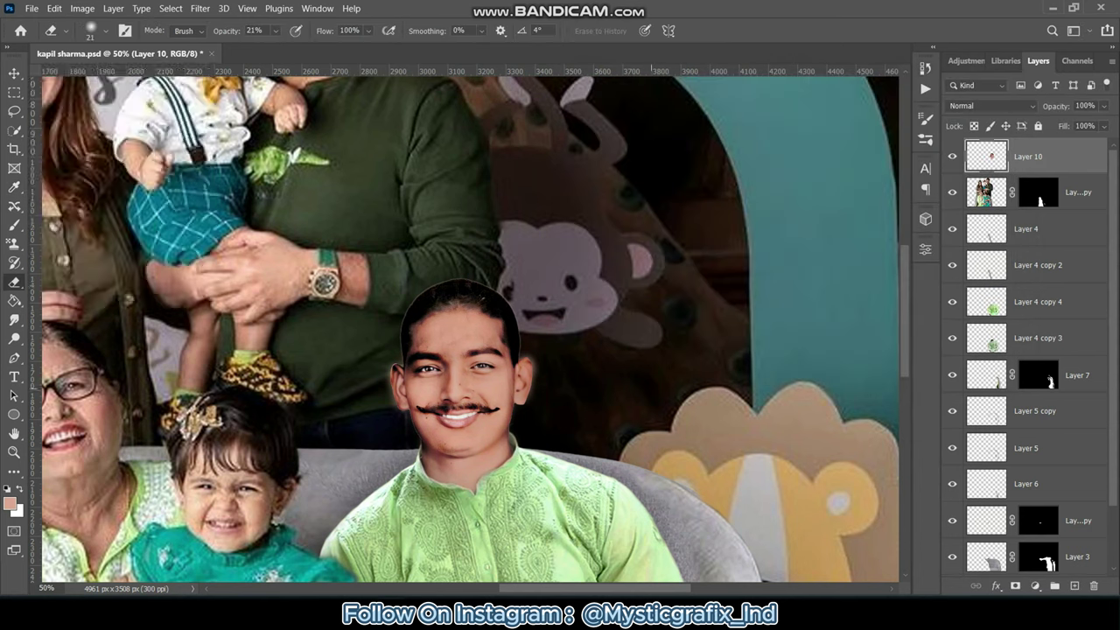
{"action": "key", "text": "ctrl+plus"}
{"action": "key", "text": "ctrl+plus"}
Set the Eraser to size 10 at 100% opacity.
{"action": "left_click", "coordinate": [97, 31]}
{"action": "type", "text": "10"}
{"action": "key", "text": "Return"}
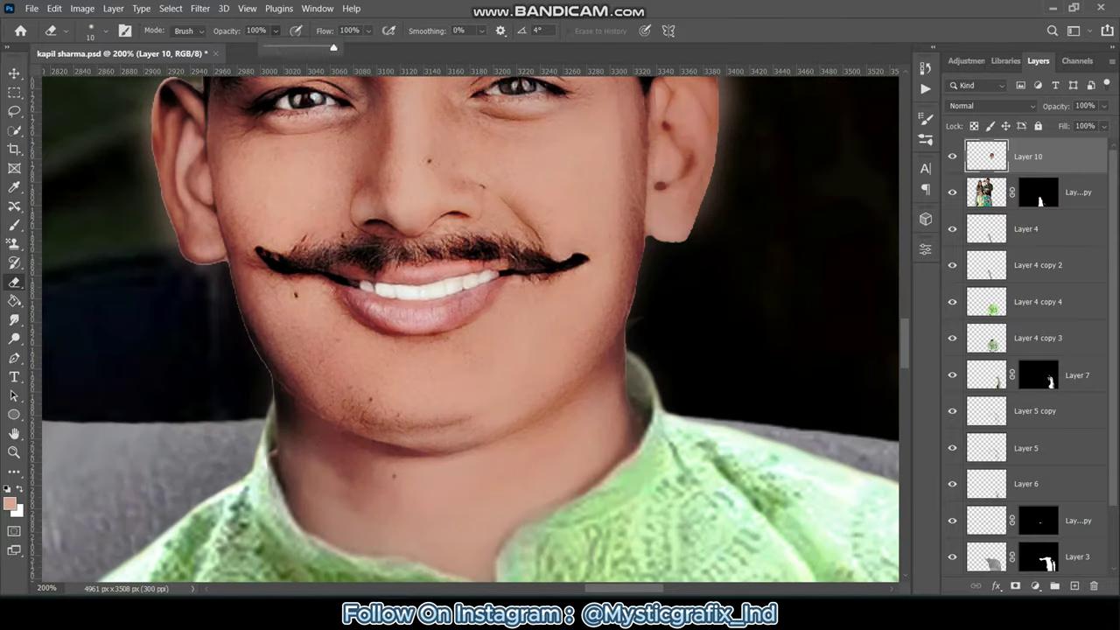
{"action": "key", "text": "0"}
Erase the light halo along the collar edge and the right side of the neck.
{"action": "mouse_move", "coordinate": [267, 460]}
{"action": "left_mouse_down"}
{"action": "mouse_move", "coordinate": [294, 524]}
{"action": "mouse_move", "coordinate": [491, 579]}
{"action": "left_mouse_up"}
{"action": "mouse_move", "coordinate": [624, 338]}
{"action": "left_mouse_down"}
{"action": "mouse_move", "coordinate": [651, 463]}
{"action": "mouse_move", "coordinate": [486, 566]}
{"action": "left_mouse_up"}
{"action": "scroll", "coordinate": [560, 394], "scroll_direction": "down", "scroll_amount": 5}
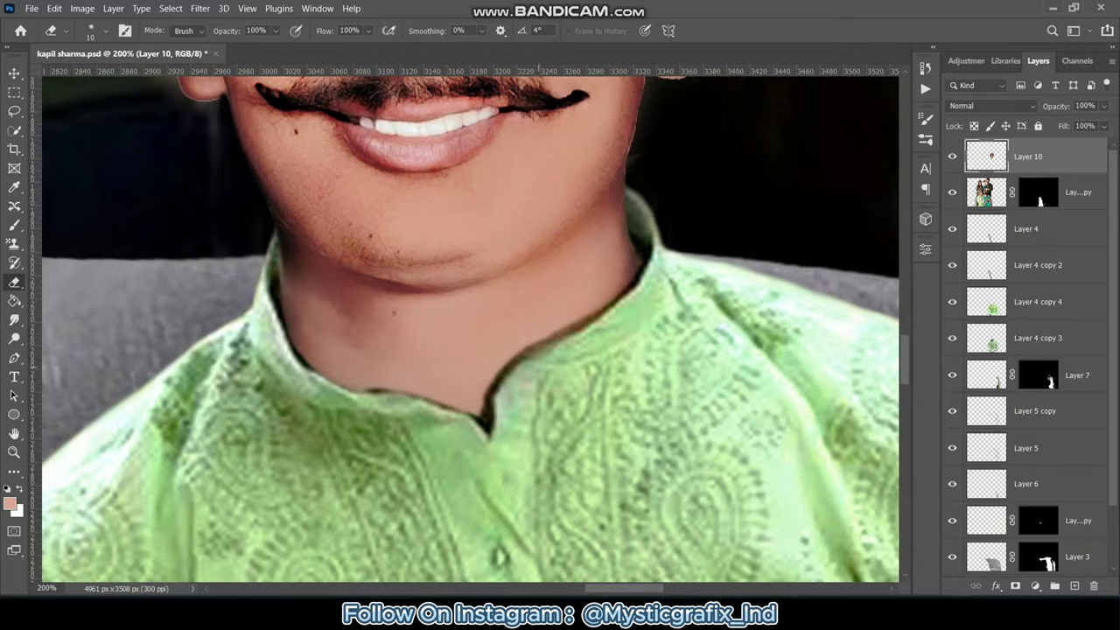
{"action": "scroll", "coordinate": [560, 394], "scroll_direction": "up", "scroll_amount": 6}
{"action": "left_click_drag", "start_coordinate": [647, 273], "coordinate": [627, 363]}
{"action": "scroll", "coordinate": [472, 328], "scroll_direction": "up", "scroll_amount": 5}
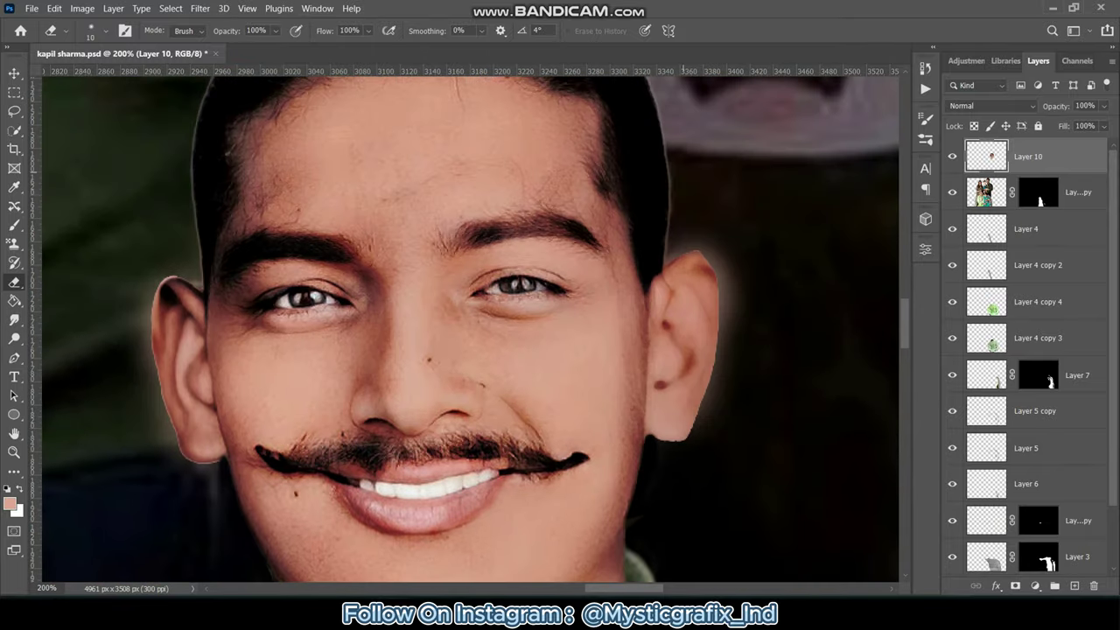
Erase the glow beside and along the right ear.
{"action": "left_click", "coordinate": [105, 31]}
{"action": "key", "text": "Escape"}
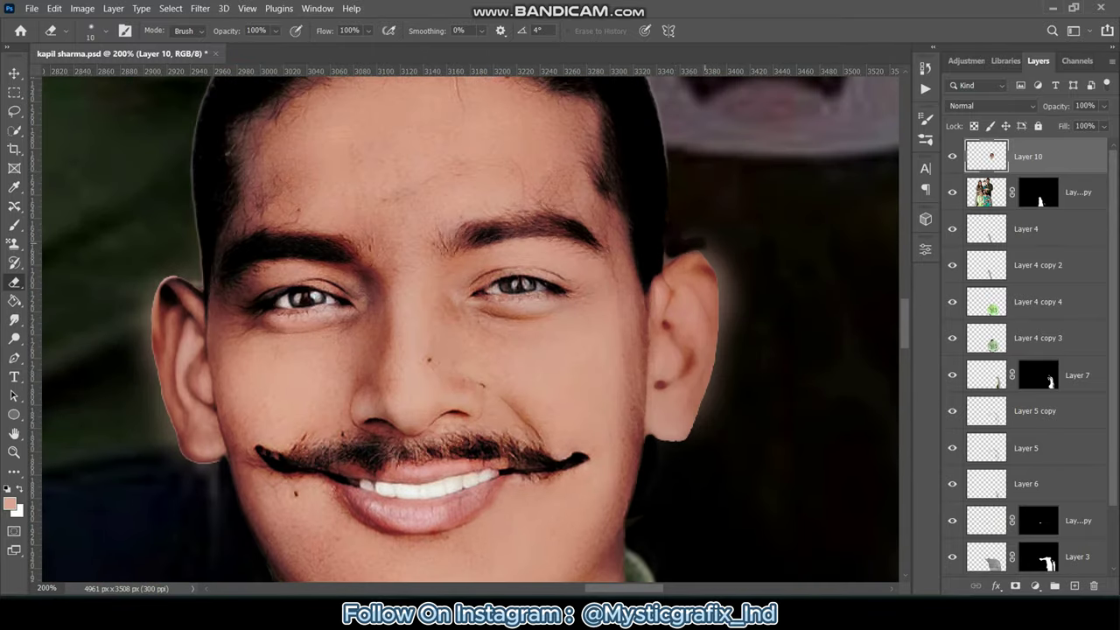
{"action": "mouse_move", "coordinate": [691, 248]}
{"action": "left_mouse_down"}
{"action": "mouse_move", "coordinate": [719, 301]}
{"action": "mouse_move", "coordinate": [717, 380]}
{"action": "mouse_move", "coordinate": [695, 439]}
{"action": "left_mouse_up"}
{"action": "left_click_drag", "start_coordinate": [735, 349], "coordinate": [734, 332]}
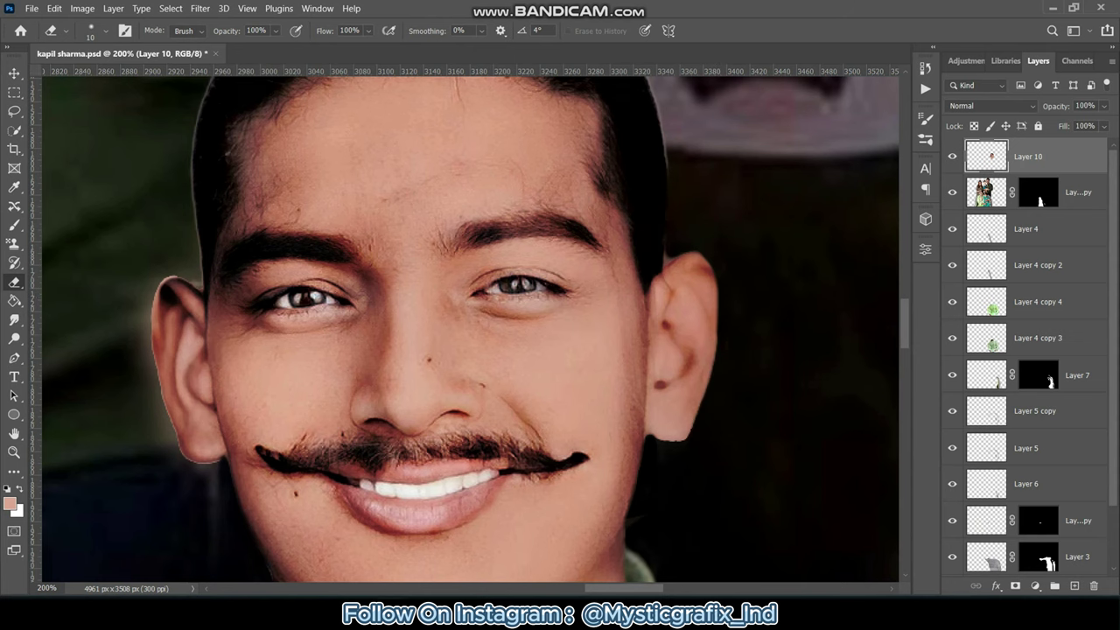
Back on Layer 10, erase the glow beside and along the left ear.
{"action": "left_click", "coordinate": [1037, 301]}
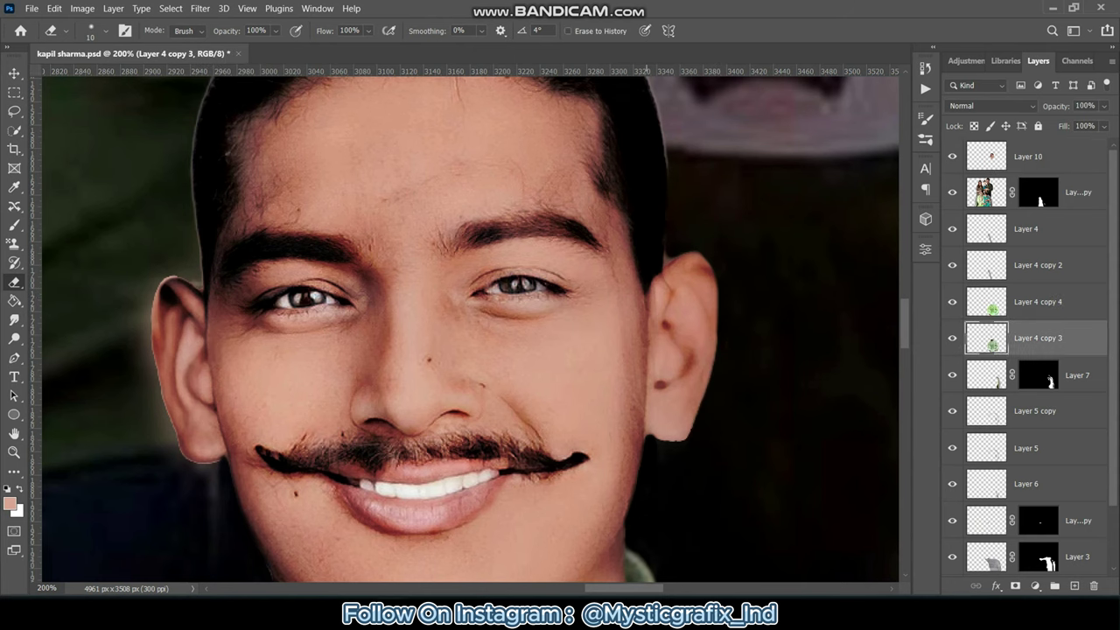
{"action": "left_click", "coordinate": [1027, 155]}
{"action": "mouse_move", "coordinate": [148, 284]}
{"action": "left_mouse_down"}
{"action": "mouse_move", "coordinate": [151, 378]}
{"action": "mouse_move", "coordinate": [185, 466]}
{"action": "mouse_move", "coordinate": [147, 391]}
{"action": "left_mouse_up"}
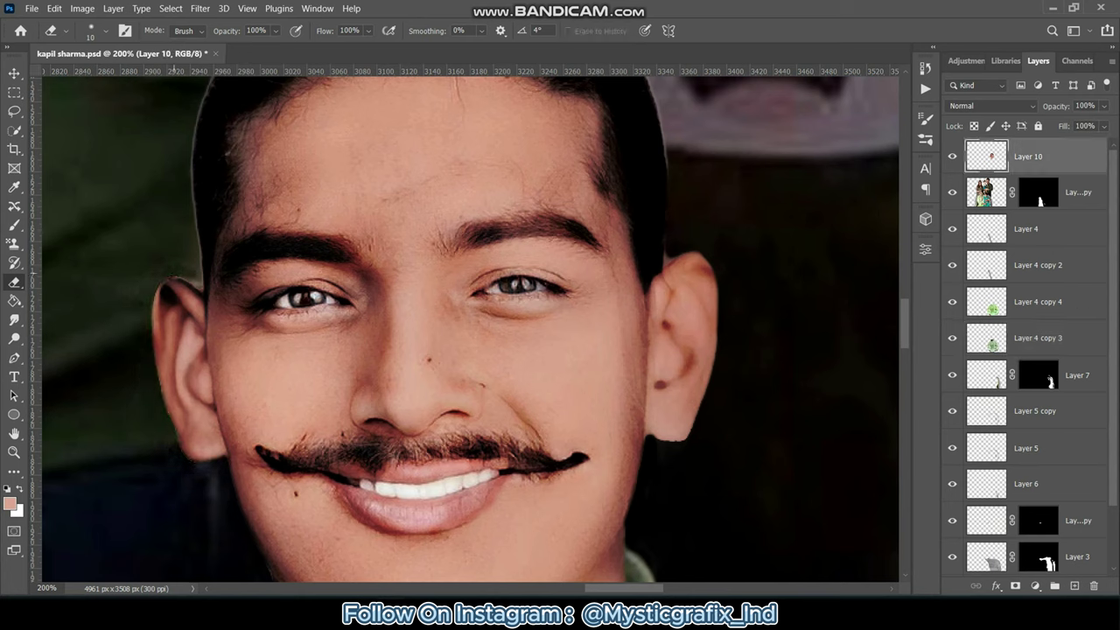
{"action": "left_click_drag", "start_coordinate": [158, 284], "coordinate": [151, 366]}
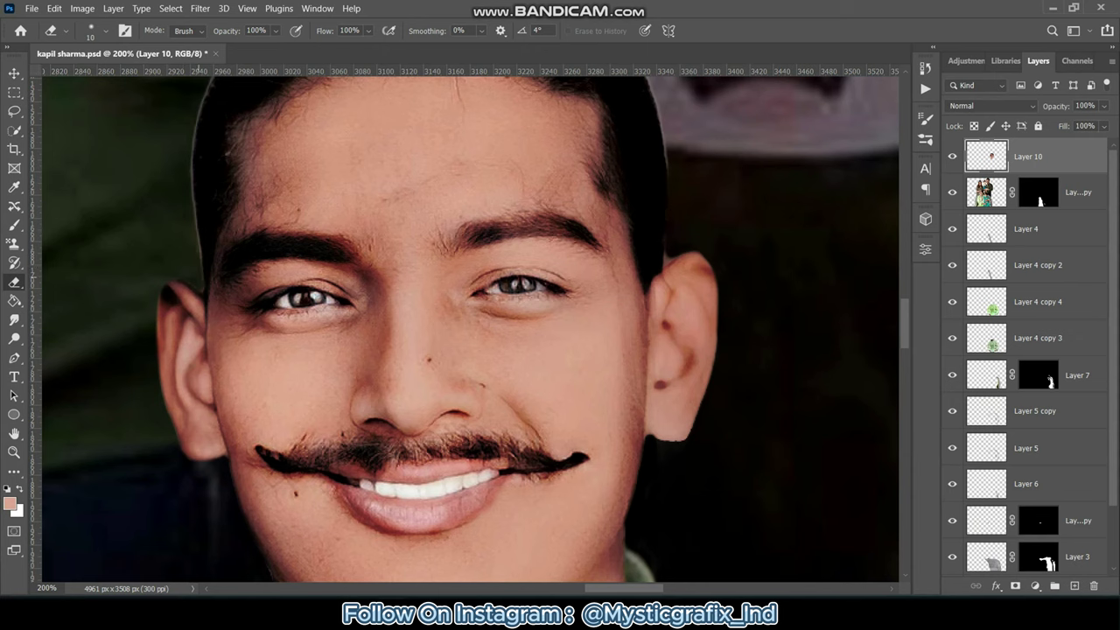
{"action": "scroll", "coordinate": [471, 329], "scroll_direction": "up", "scroll_amount": 3}
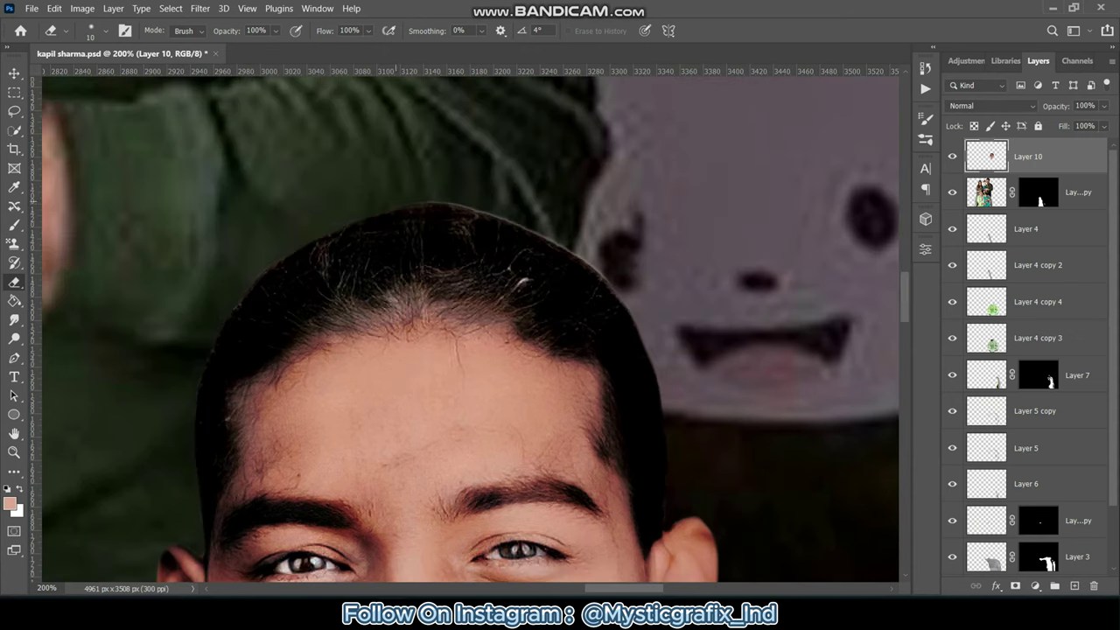
Switch to the Smudge tool and scroll over the head's softened edges.
{"action": "key", "text": "r"}
{"action": "scroll", "coordinate": [471, 329], "scroll_direction": "down", "scroll_amount": 4}
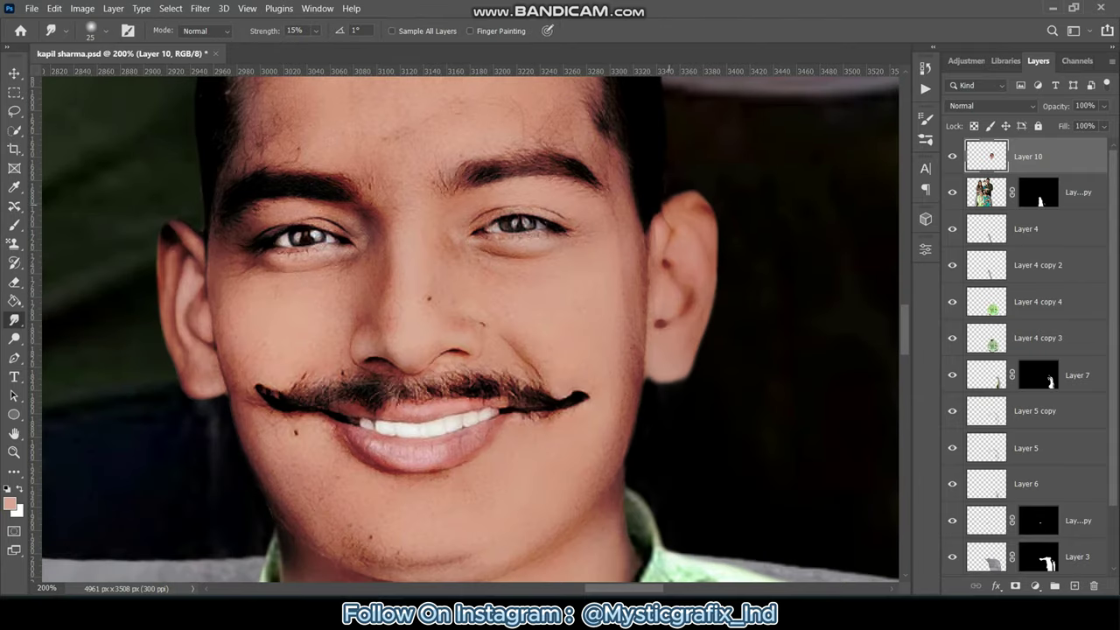
{"action": "scroll", "coordinate": [471, 329], "scroll_direction": "up", "scroll_amount": 3}
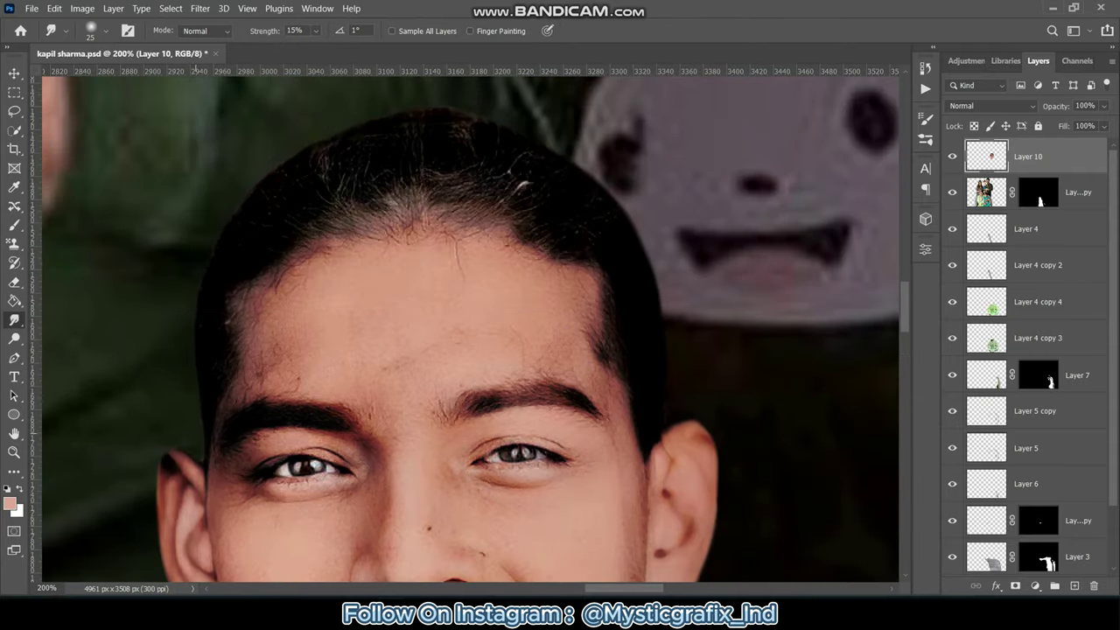
{"action": "scroll", "coordinate": [470, 328], "scroll_direction": "down", "scroll_amount": 3}
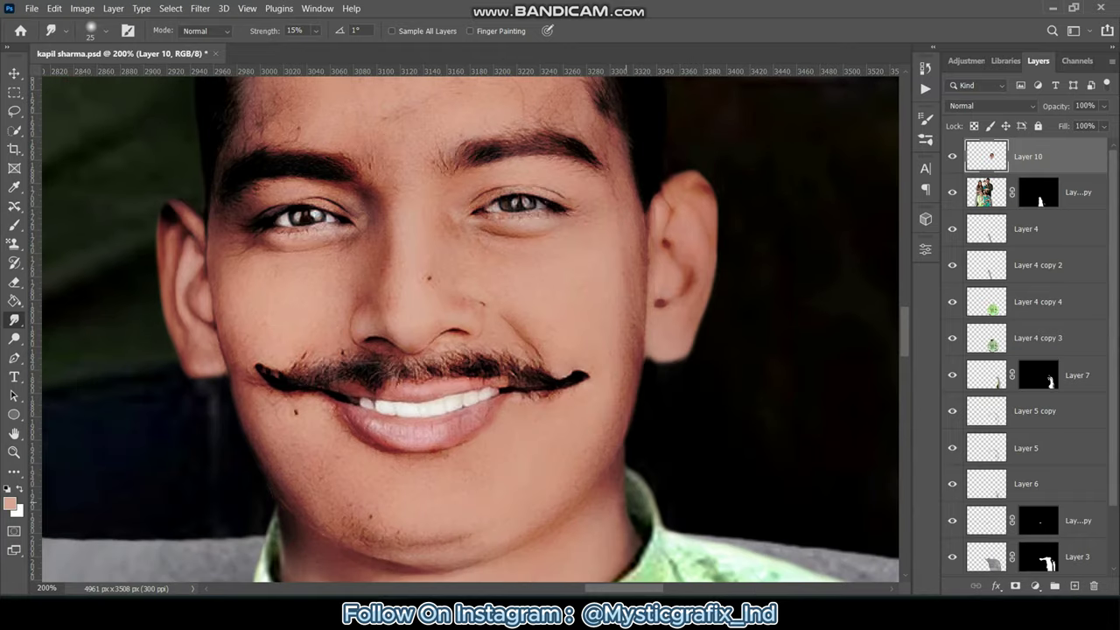
Lasso small blemishes near the nose and chin, then deselect them.
{"action": "key", "text": "l"}
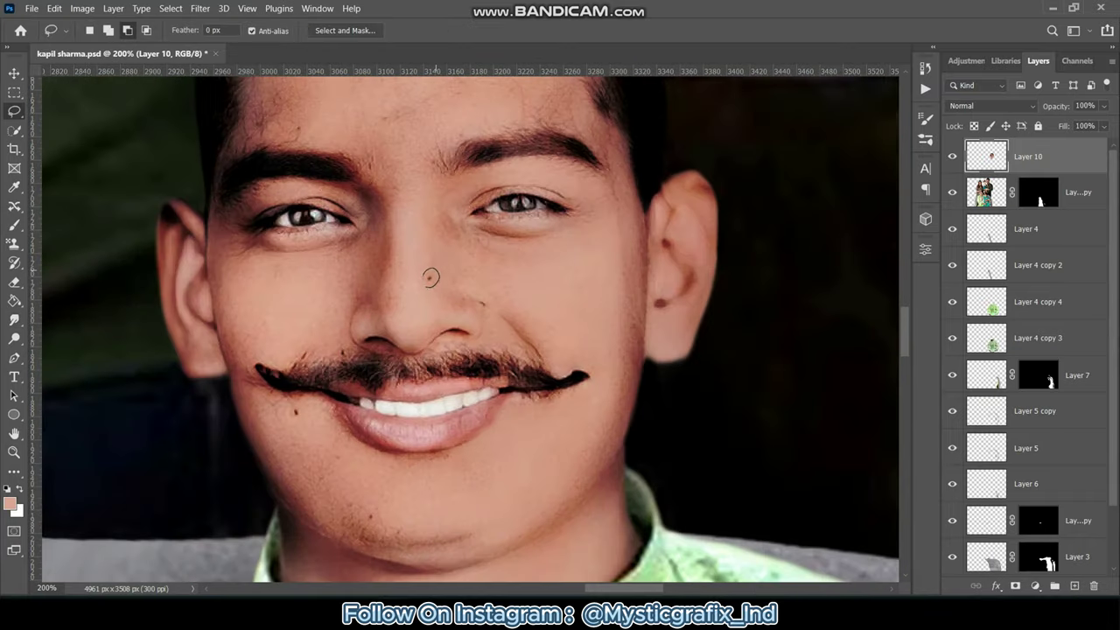
{"action": "left_click_drag", "start_coordinate": [341, 346], "coordinate": [341, 346]}
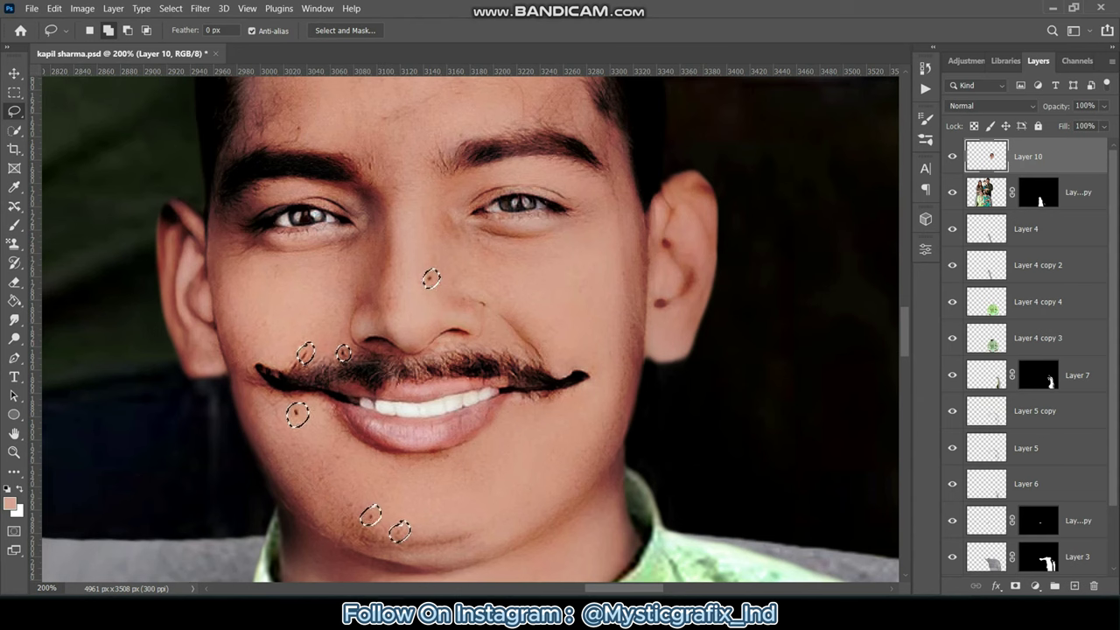
{"action": "left_click_drag", "start_coordinate": [399, 521], "coordinate": [400, 522]}
{"action": "right_click", "coordinate": [422, 266]}
{"action": "left_click", "coordinate": [455, 450]}
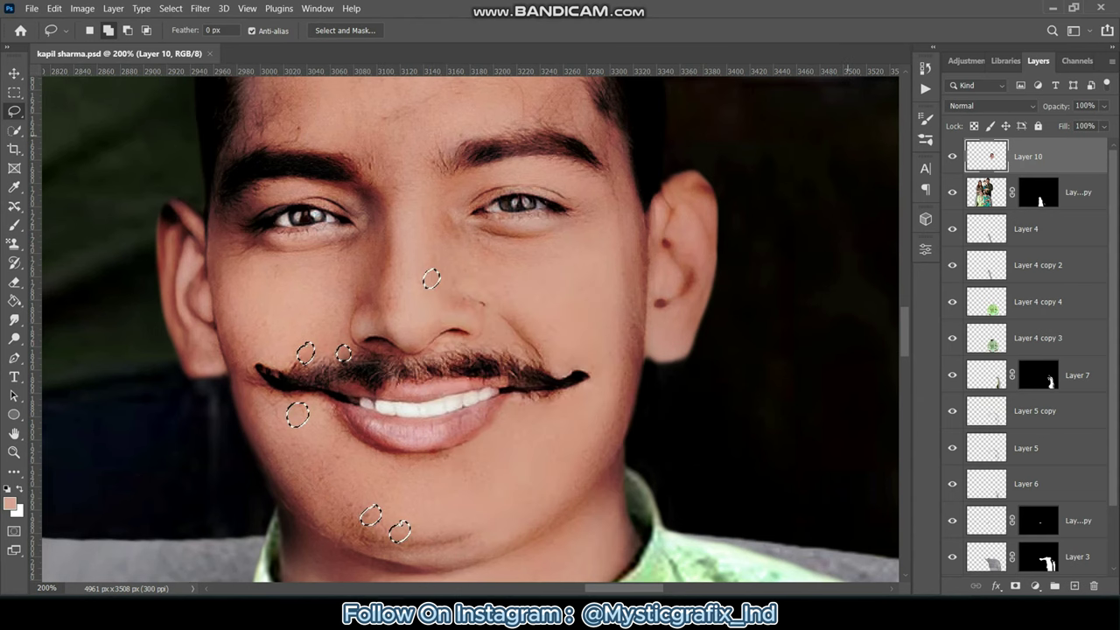
{"action": "key", "text": "ctrl+d"}
Content-Aware Fill dark spots on the ear, beside the nose, chin and cheek.
{"action": "left_click_drag", "start_coordinate": [656, 298], "coordinate": [661, 304]}
{"action": "left_click_drag", "start_coordinate": [665, 235], "coordinate": [666, 236]}
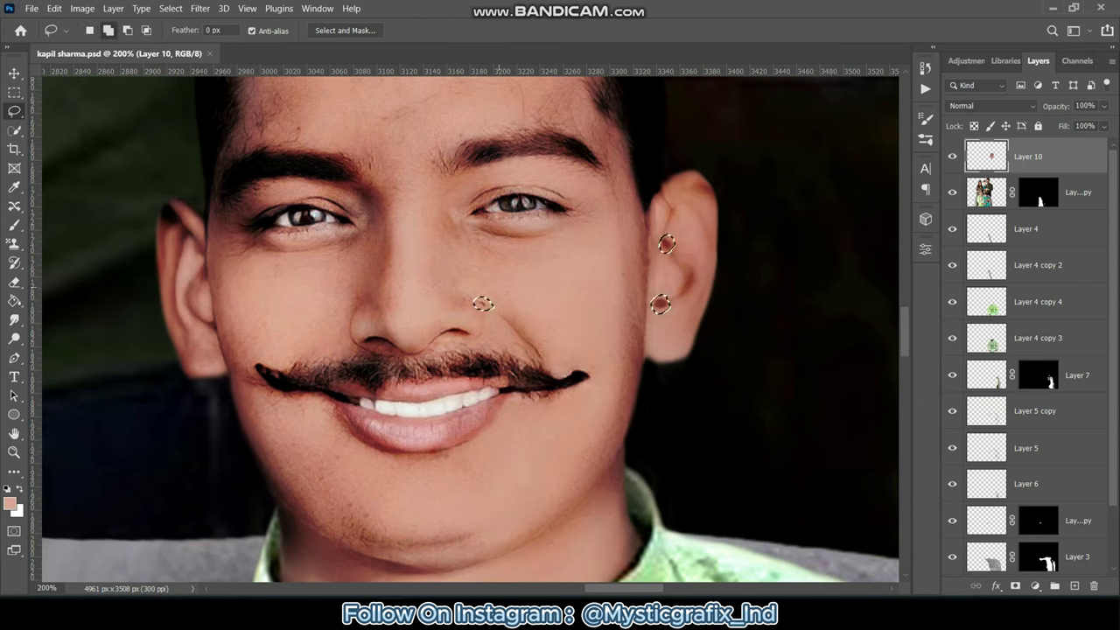
{"action": "left_click_drag", "start_coordinate": [477, 300], "coordinate": [478, 300]}
{"action": "left_click_drag", "start_coordinate": [343, 496], "coordinate": [344, 498]}
{"action": "left_click_drag", "start_coordinate": [313, 460], "coordinate": [314, 461]}
{"action": "left_click_drag", "start_coordinate": [332, 452], "coordinate": [333, 453]}
{"action": "right_click", "coordinate": [478, 302]}
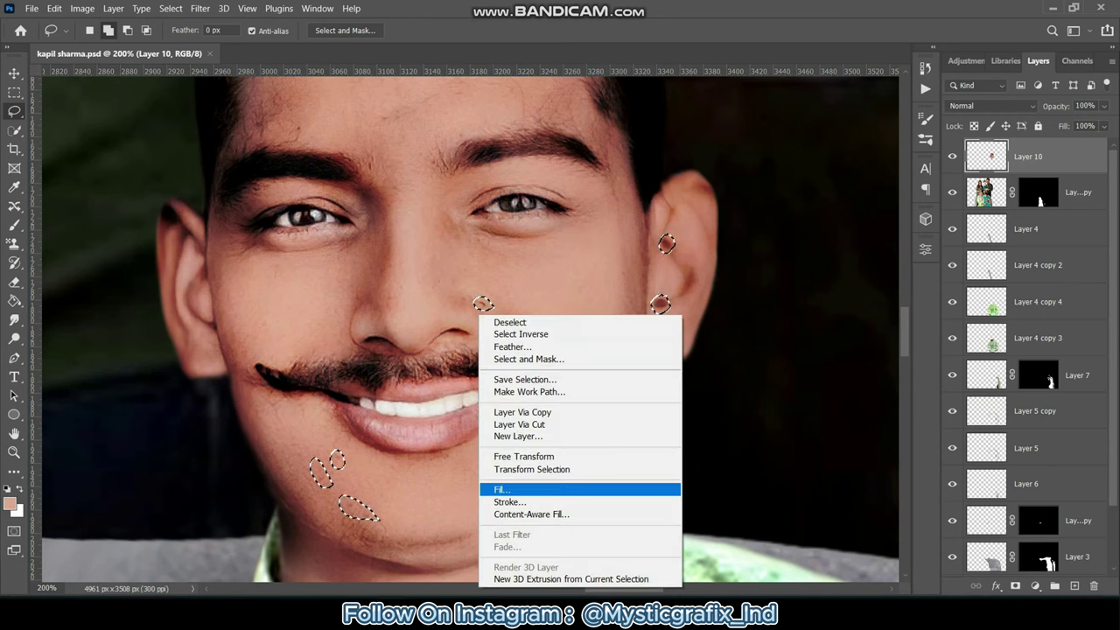
{"action": "left_click", "coordinate": [549, 487]}
{"action": "key", "text": "Return"}
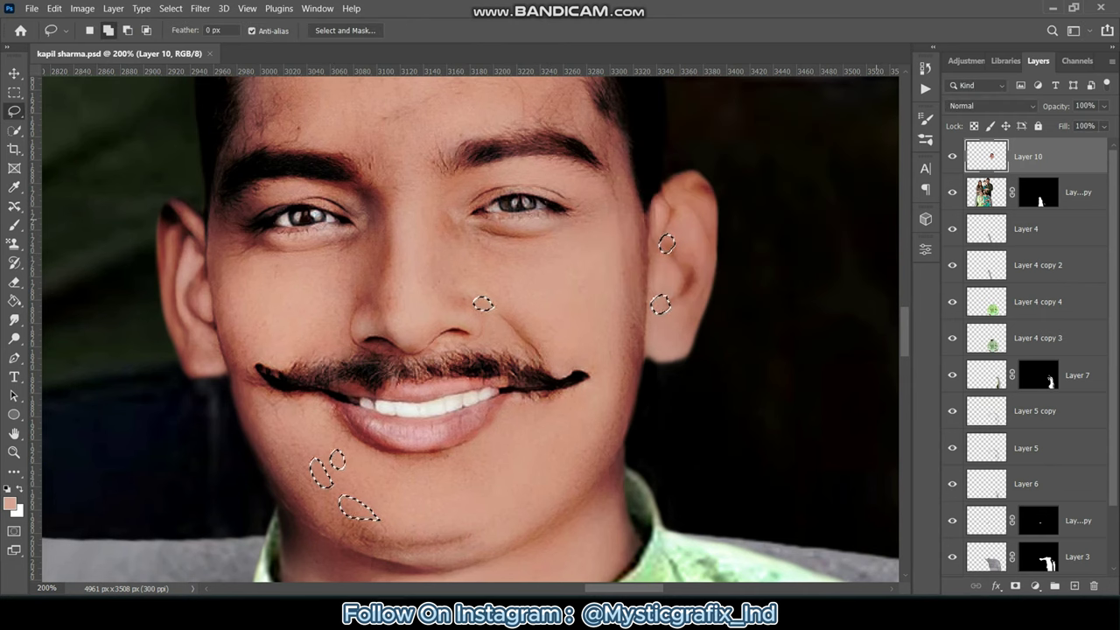
Content-Aware Fill the patches above both eyebrows, then clear the selection.
{"action": "scroll", "coordinate": [350, 263], "scroll_direction": "up", "scroll_amount": 5}
{"action": "left_click_drag", "start_coordinate": [273, 264], "coordinate": [267, 330]}
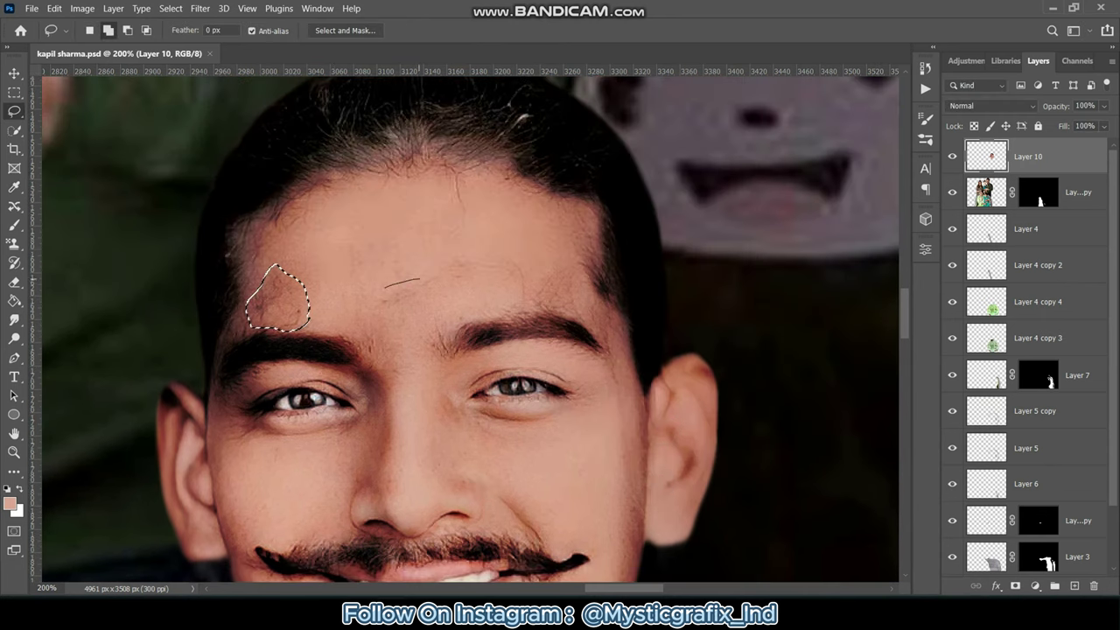
{"action": "left_click_drag", "start_coordinate": [372, 302], "coordinate": [374, 313]}
{"action": "left_click_drag", "start_coordinate": [525, 278], "coordinate": [522, 284]}
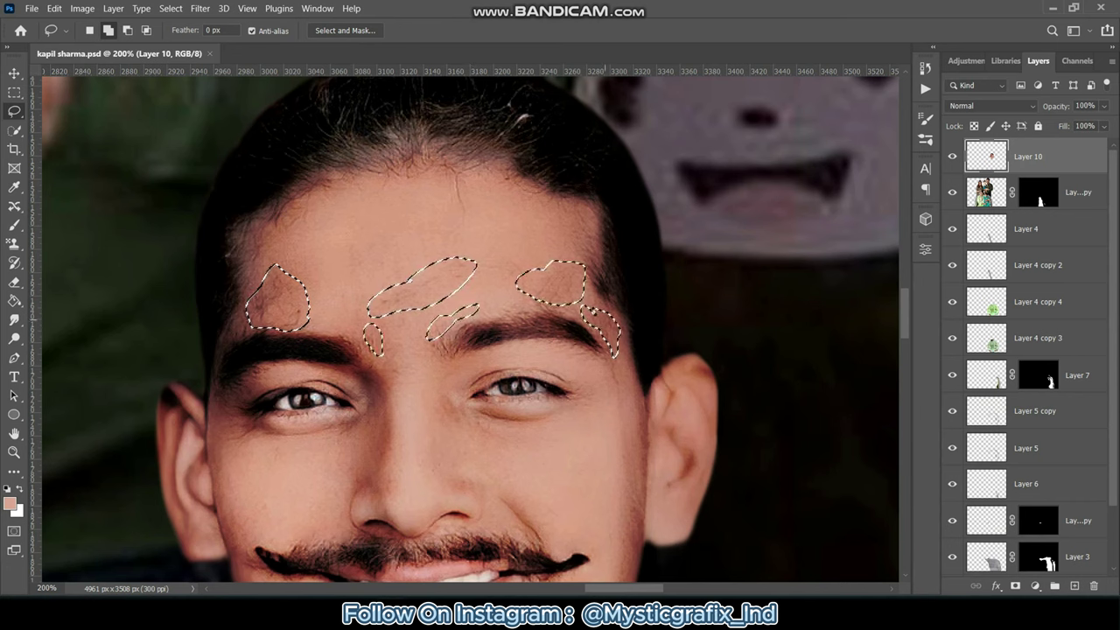
{"action": "right_click", "coordinate": [427, 295]}
{"action": "left_click", "coordinate": [448, 470]}
{"action": "key", "text": "Return"}
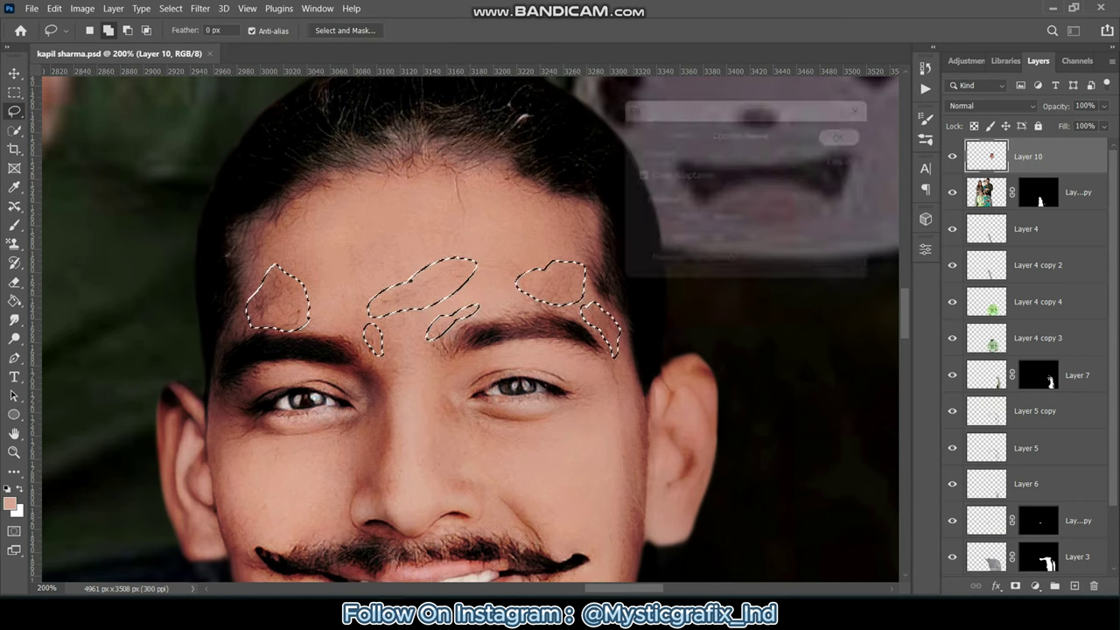
{"action": "key", "text": "m"}
{"action": "key", "text": "ctrl+d"}
{"action": "left_click", "coordinate": [14, 111]}
Lasso spots between the brows, forehead, temple, cheek, jaw and chin, and save.
{"action": "left_click_drag", "start_coordinate": [375, 341], "coordinate": [373, 344]}
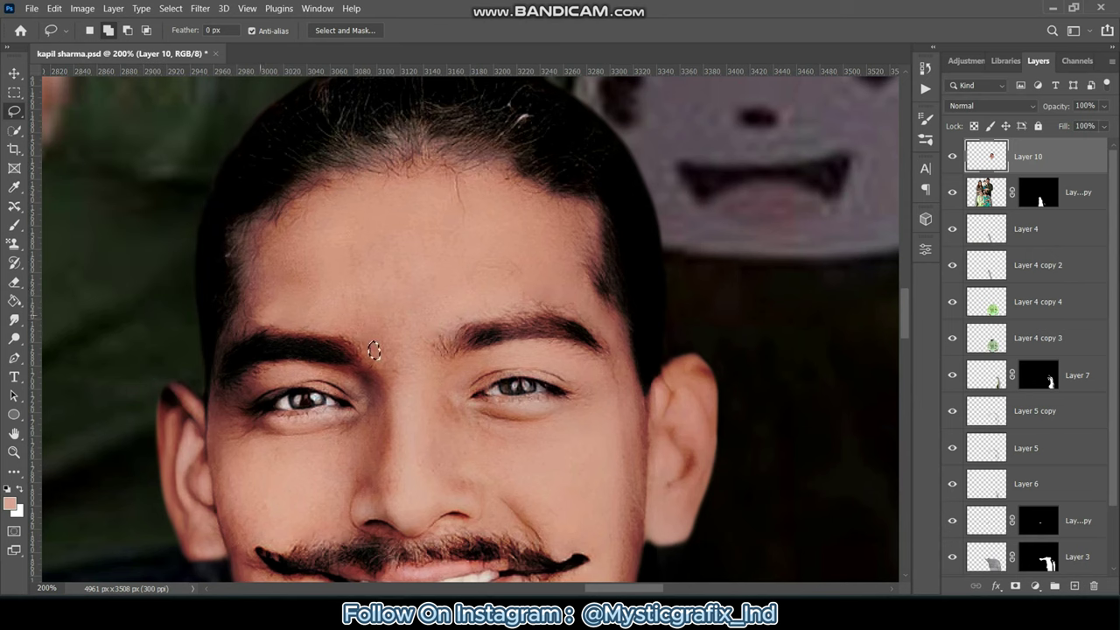
{"action": "left_click_drag", "start_coordinate": [259, 297], "coordinate": [255, 302]}
{"action": "left_click_drag", "start_coordinate": [590, 254], "coordinate": [592, 259]}
{"action": "left_click_drag", "start_coordinate": [617, 369], "coordinate": [615, 374]}
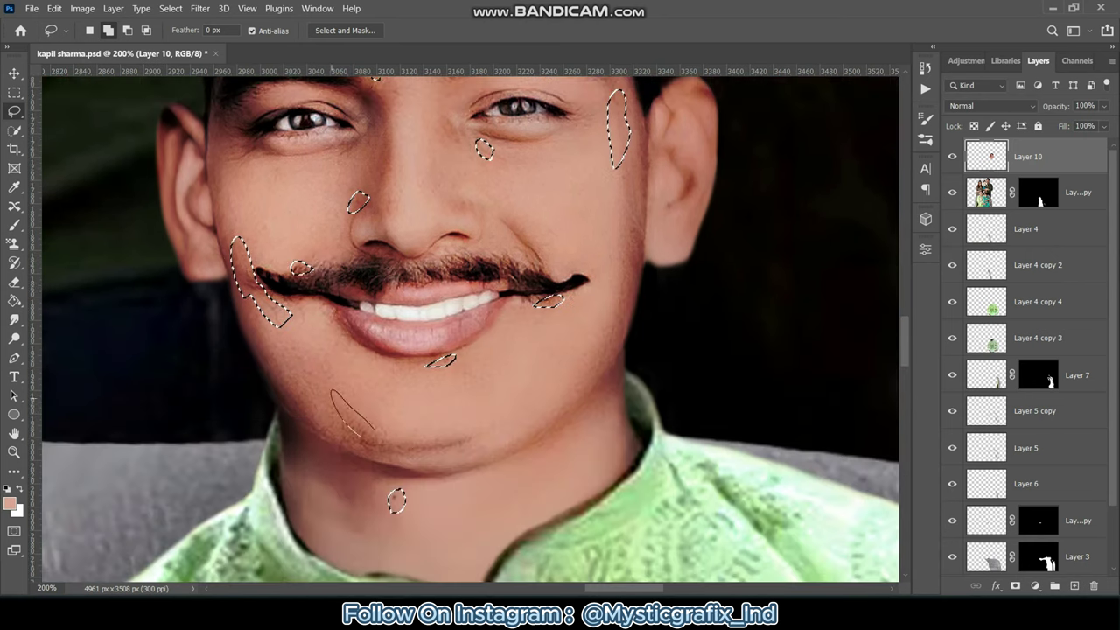
{"action": "left_click_drag", "start_coordinate": [290, 376], "coordinate": [294, 381]}
{"action": "left_click_drag", "start_coordinate": [333, 392], "coordinate": [336, 397]}
{"action": "left_click_drag", "start_coordinate": [411, 444], "coordinate": [415, 449]}
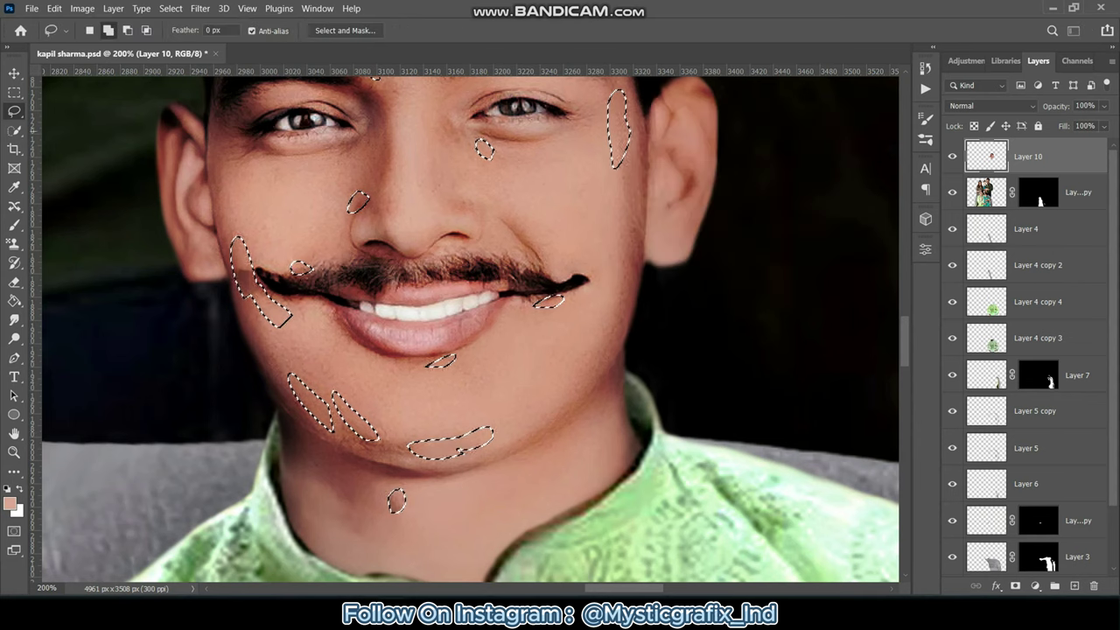
{"action": "key", "text": "ctrl+s"}
Refine the cheek and chin blemish selections and fill them from surrounding skin.
{"action": "key", "text": "m"}
{"action": "key", "text": "l"}
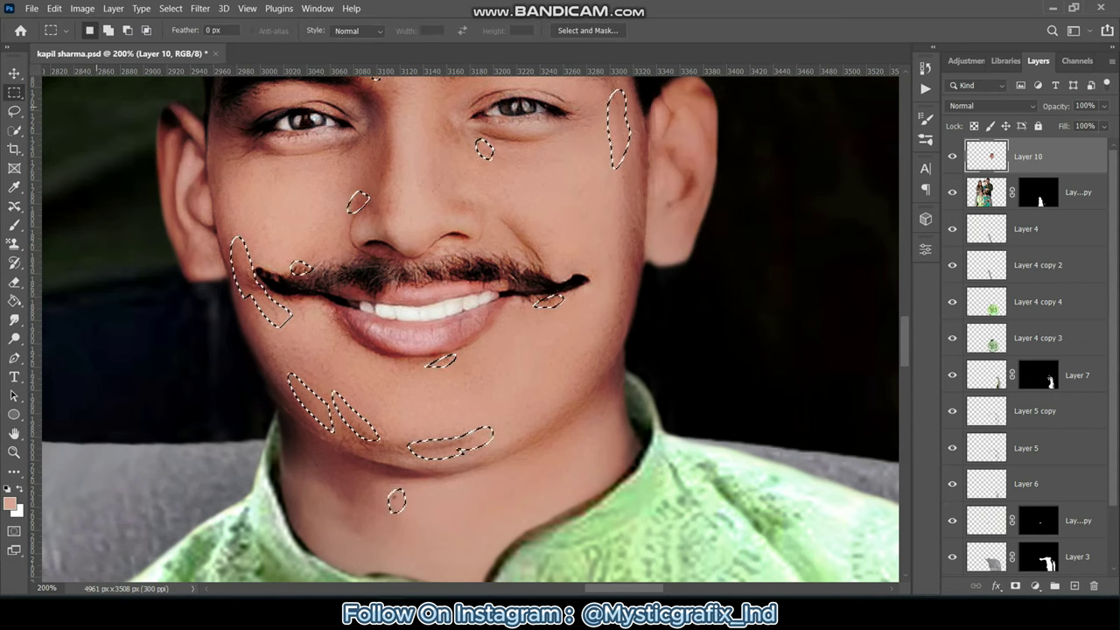
{"action": "left_click_drag", "start_coordinate": [262, 288], "coordinate": [280, 319]}
{"action": "left_click_drag", "start_coordinate": [231, 236], "coordinate": [235, 241]}
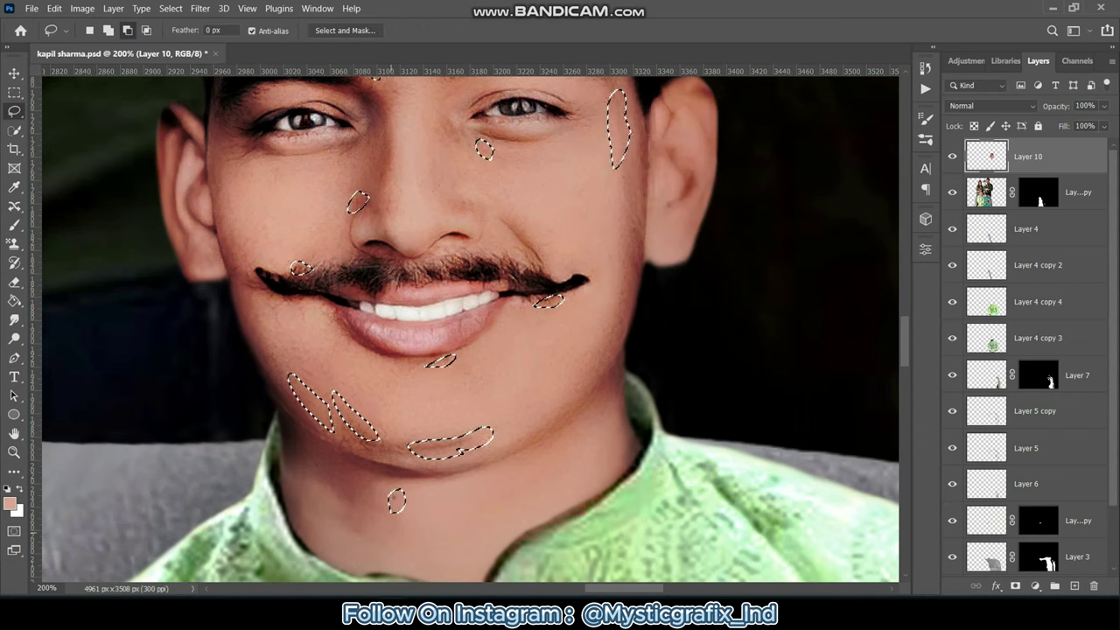
{"action": "left_click_drag", "start_coordinate": [404, 437], "coordinate": [407, 442]}
{"action": "right_click", "coordinate": [535, 158]}
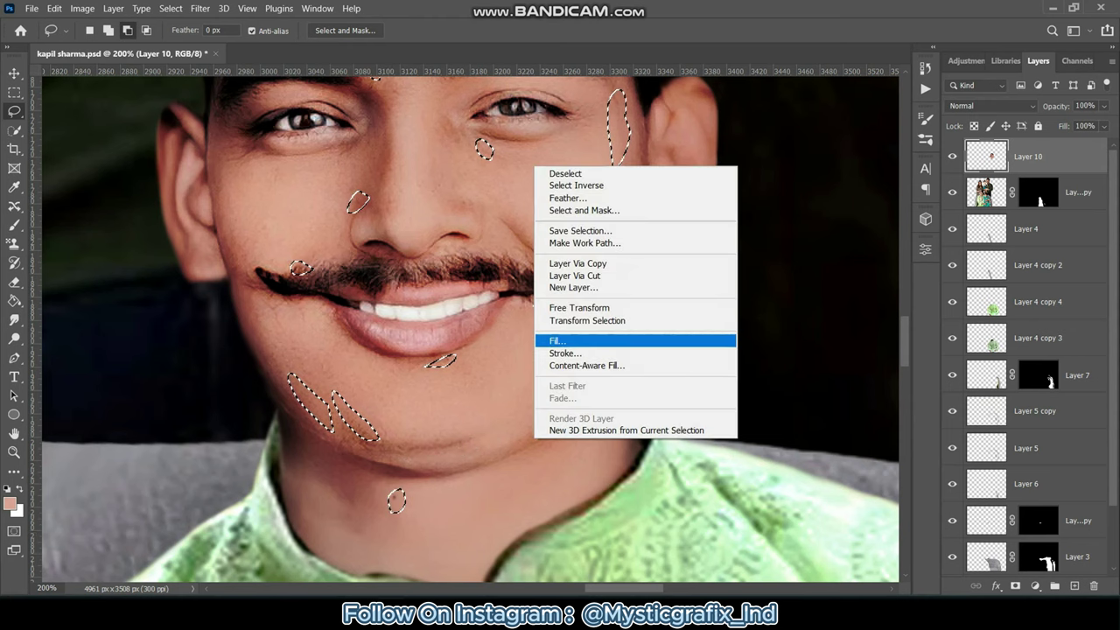
{"action": "left_click", "coordinate": [560, 342]}
{"action": "left_click", "coordinate": [844, 135]}
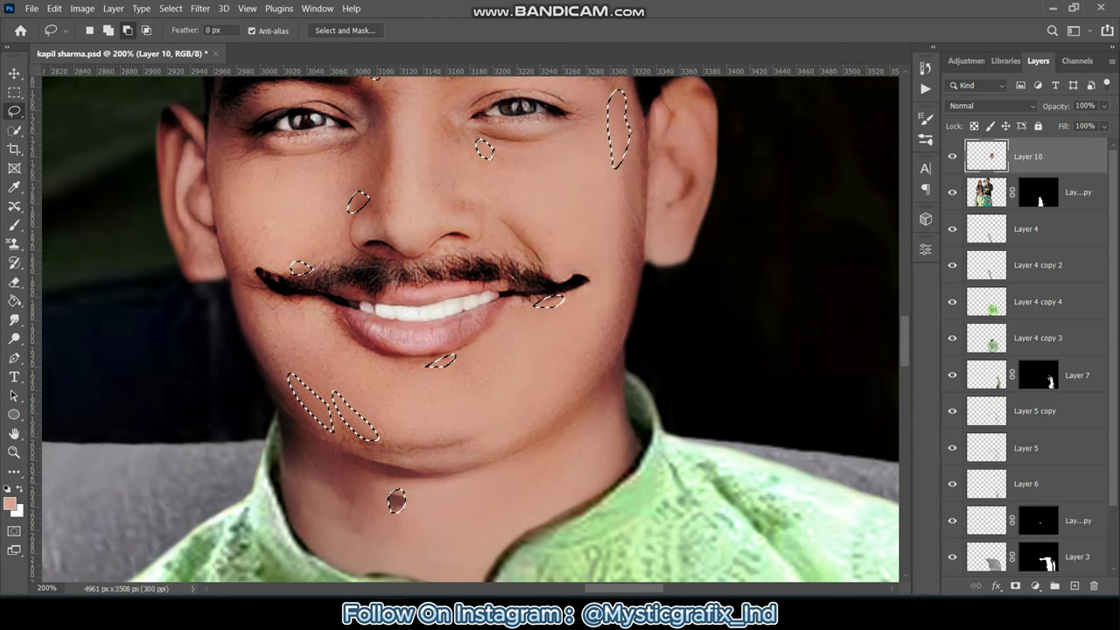
{"action": "key", "text": "ctrl+d"}
Select the remaining chin spots and Content-Aware Fill them.
{"action": "scroll", "coordinate": [394, 448], "scroll_direction": "up", "scroll_amount": 5}
{"action": "left_click_drag", "start_coordinate": [490, 157], "coordinate": [531, 190]}
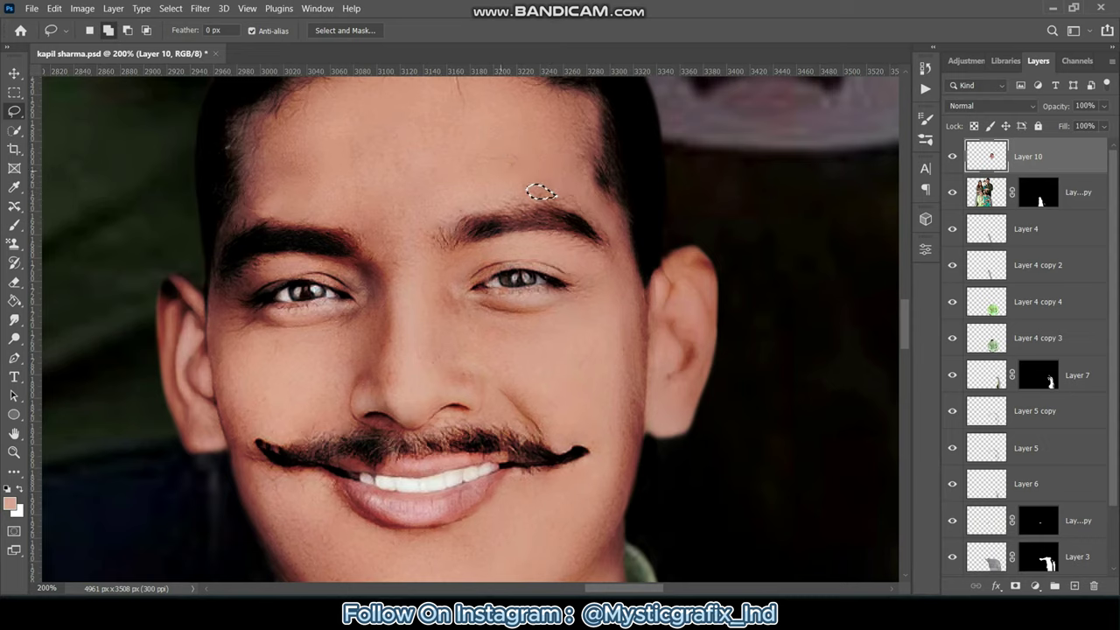
{"action": "scroll", "coordinate": [524, 219], "scroll_direction": "up", "scroll_amount": 3}
{"action": "left_click_drag", "start_coordinate": [450, 199], "coordinate": [452, 202]}
{"action": "left_click_drag", "start_coordinate": [497, 199], "coordinate": [498, 202]}
{"action": "scroll", "coordinate": [404, 547], "scroll_direction": "down", "scroll_amount": 7}
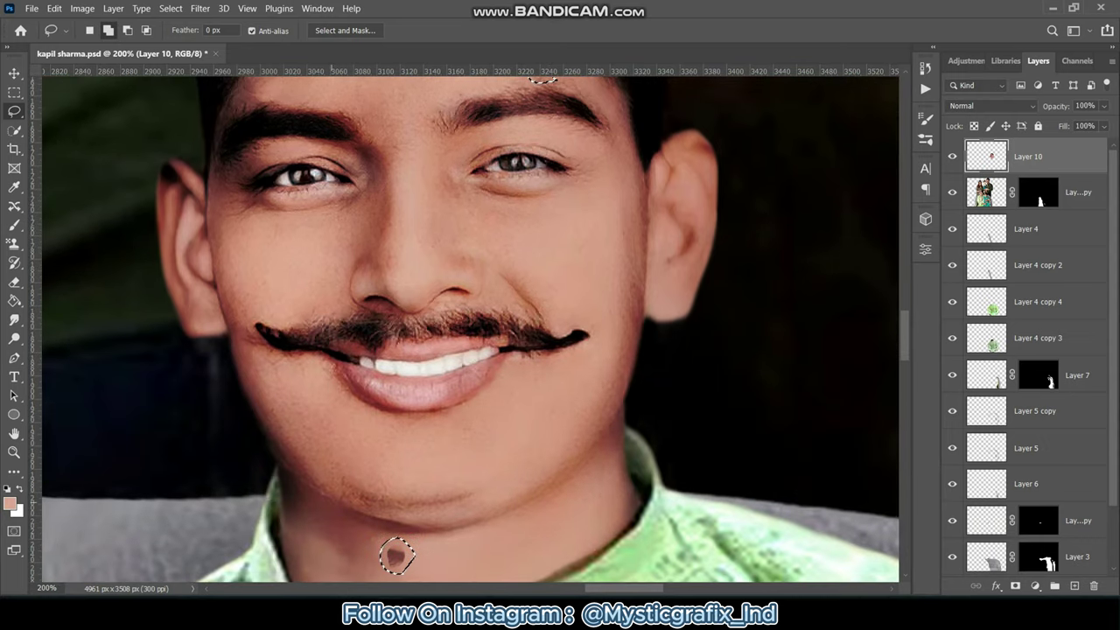
{"action": "right_click", "coordinate": [337, 235]}
{"action": "left_click", "coordinate": [362, 408]}
{"action": "left_click", "coordinate": [845, 137]}
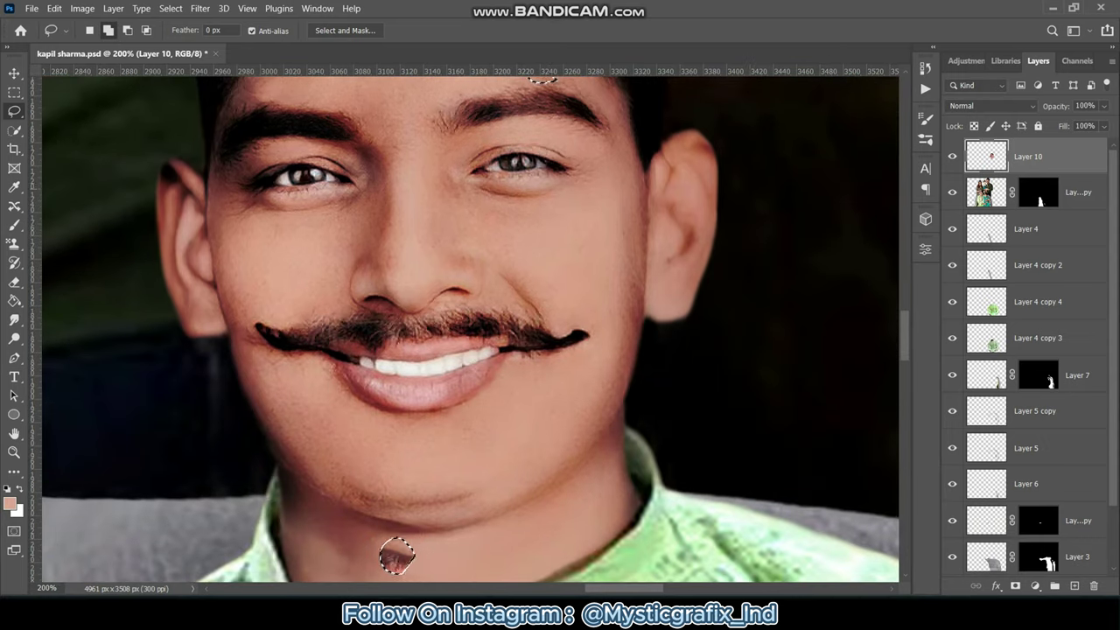
{"action": "scroll", "coordinate": [393, 446], "scroll_direction": "down", "scroll_amount": 3}
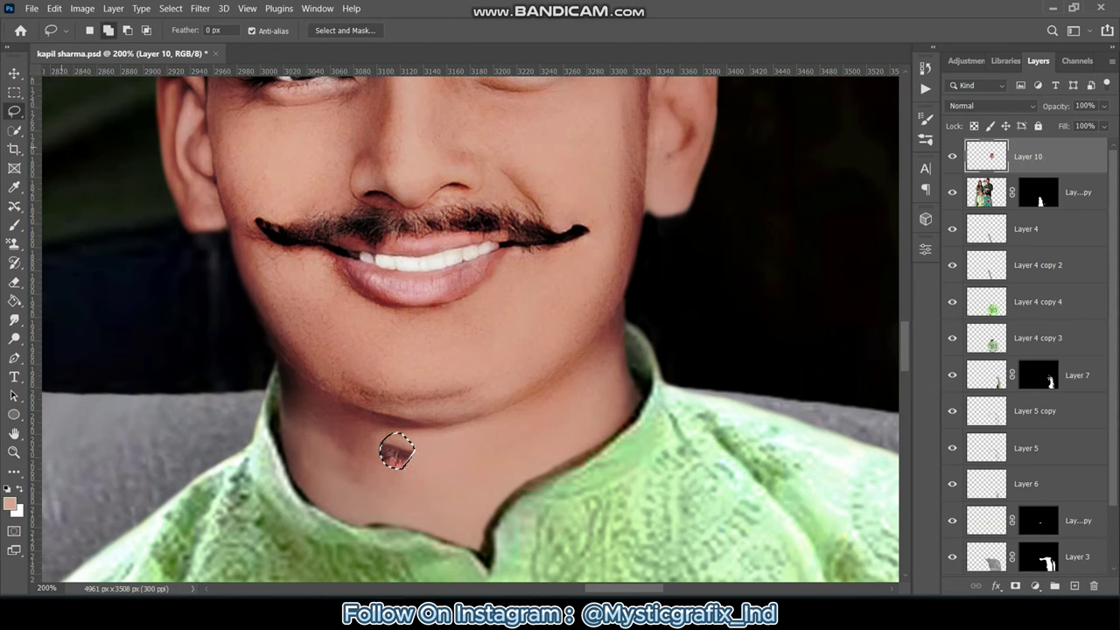
{"action": "key", "text": "ctrl+d"}
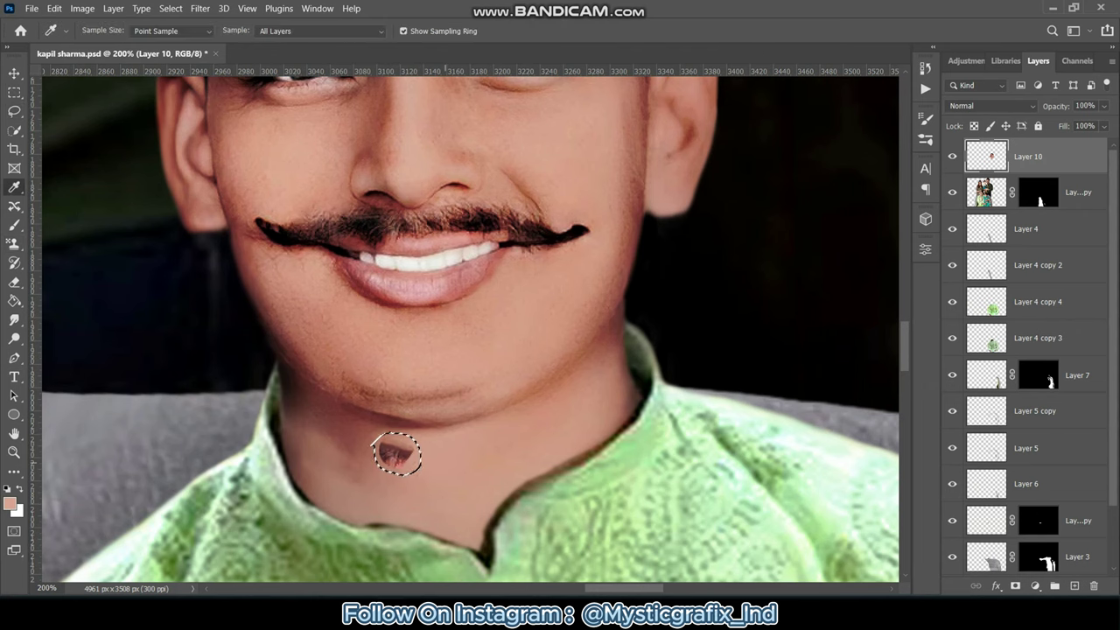
Paint skin tone over the dark patch below the chin and fill the chin area.
{"action": "key", "text": "b"}
{"action": "left_click", "coordinate": [396, 453]}
{"action": "key", "text": "m"}
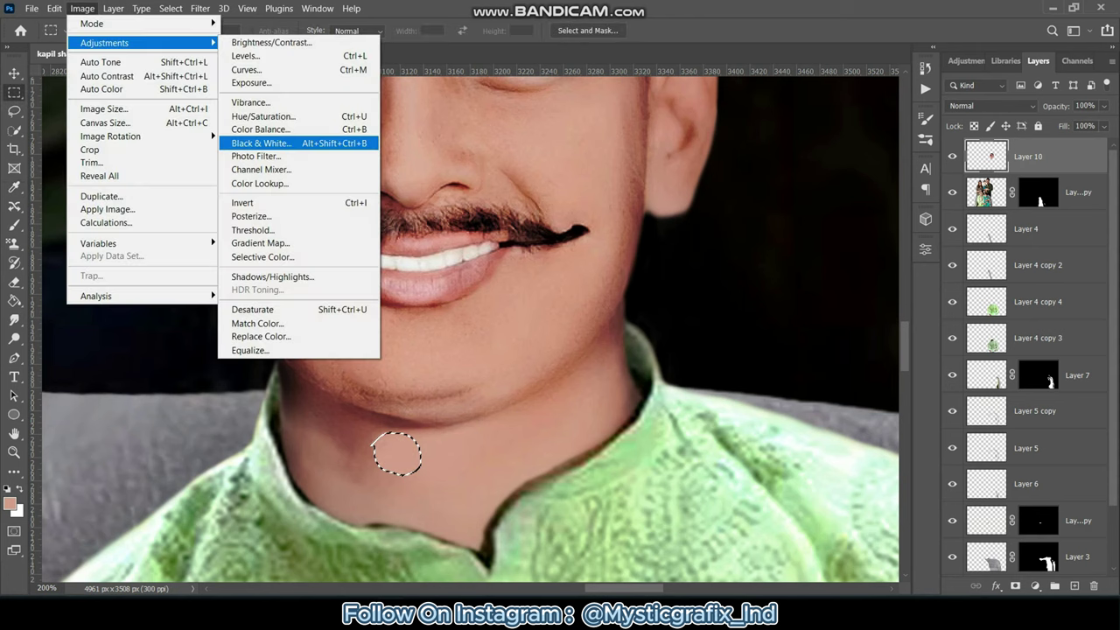
{"action": "key", "text": "shift+F5"}
{"action": "key", "text": "Return"}
{"action": "key", "text": "r"}
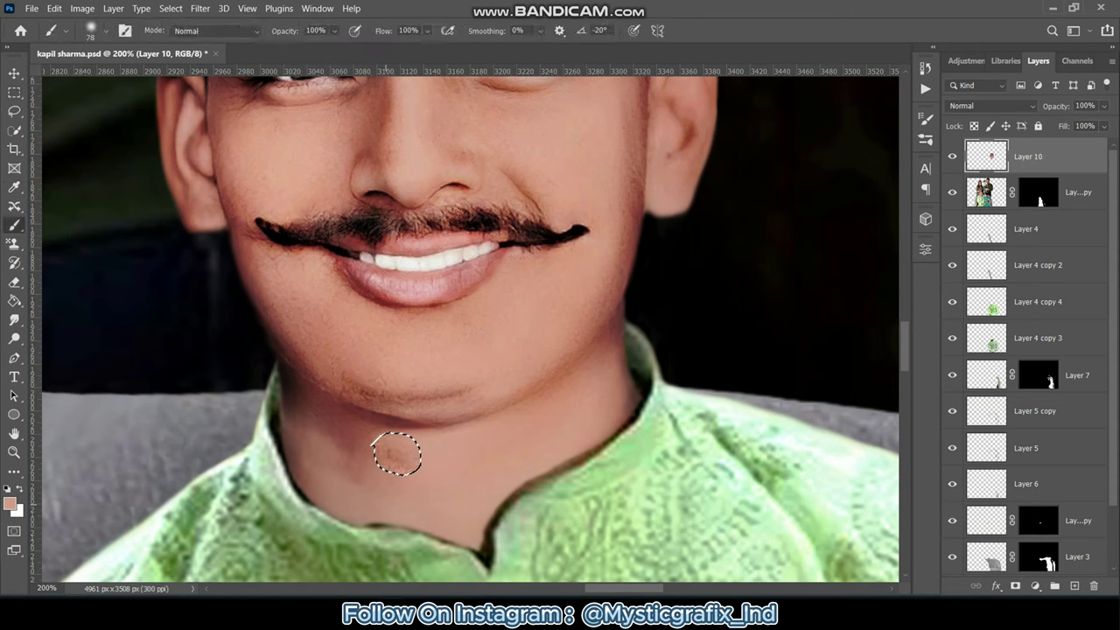
{"action": "key", "text": "shift+r"}
{"action": "key", "text": "ctrl+d"}
{"action": "key", "text": "shift+r"}
{"action": "key", "text": "ctrl+0"}
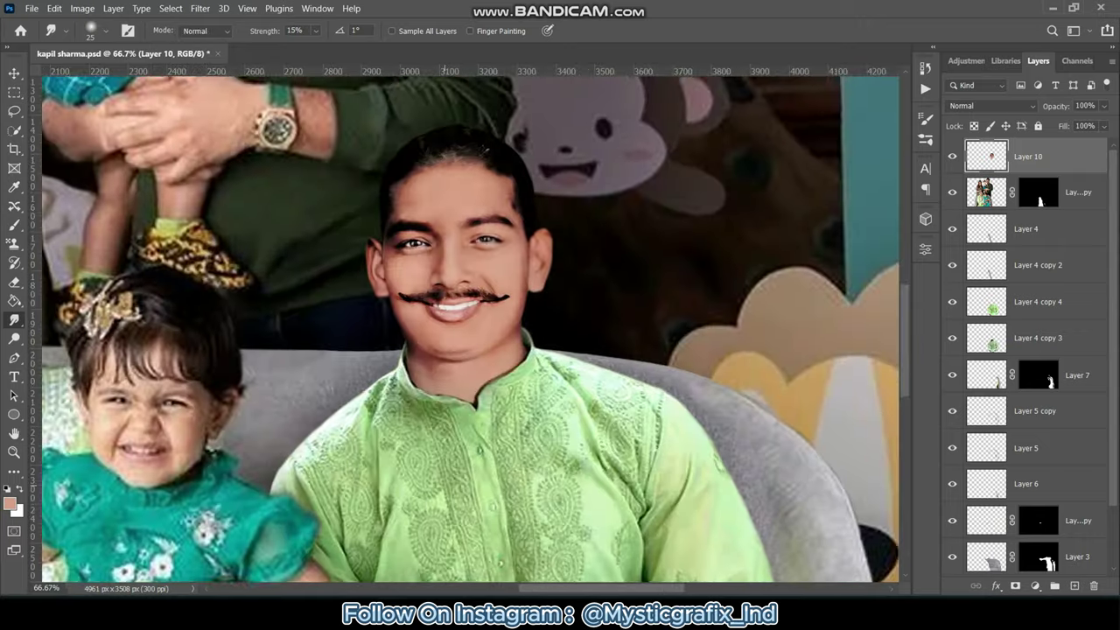
Content-Aware Fill the stray spot on the hairline and deselect.
{"action": "scroll", "coordinate": [450, 187], "scroll_direction": "up", "scroll_amount": 3, "text": "alt"}
{"action": "key", "text": "l"}
{"action": "left_click_drag", "start_coordinate": [521, 329], "coordinate": [512, 355]}
{"action": "key", "text": "alt+e"}
{"action": "key", "text": "Down"}
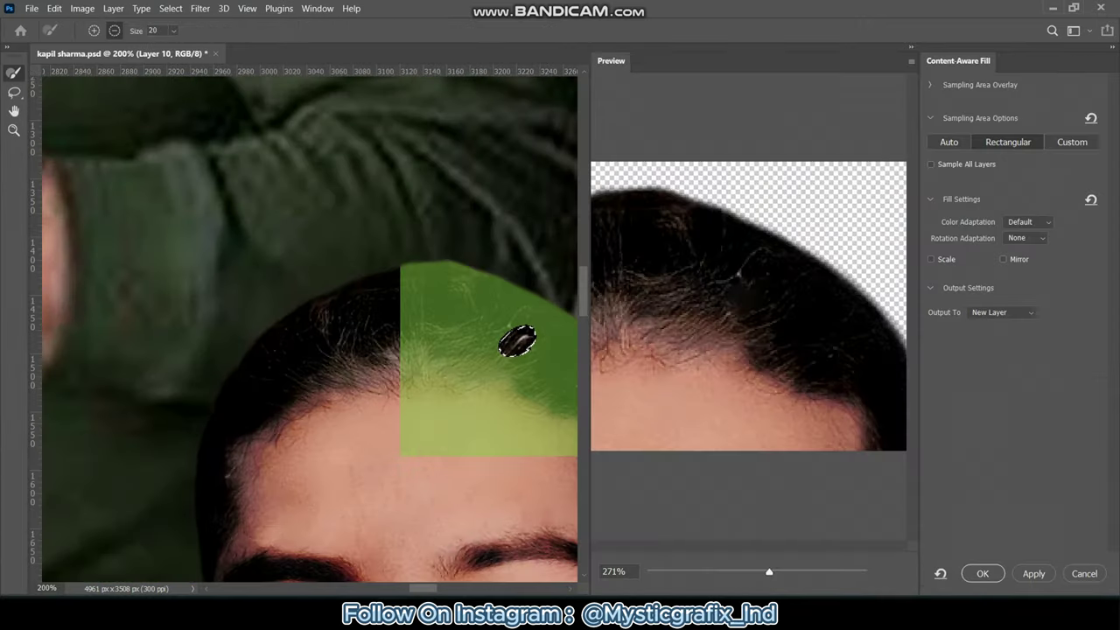
{"action": "key", "text": "Return"}
{"action": "key", "text": "alt+f"}
{"action": "key", "text": "Escape"}
{"action": "key", "text": "m"}
{"action": "key", "text": "ctrl+d"}
Add a new Layer 8 set to Soft Light blending at 80% opacity.
{"action": "key", "text": "ctrl+minus"}
{"action": "key", "text": "ctrl+minus"}
{"action": "key", "text": "ctrl+minus"}
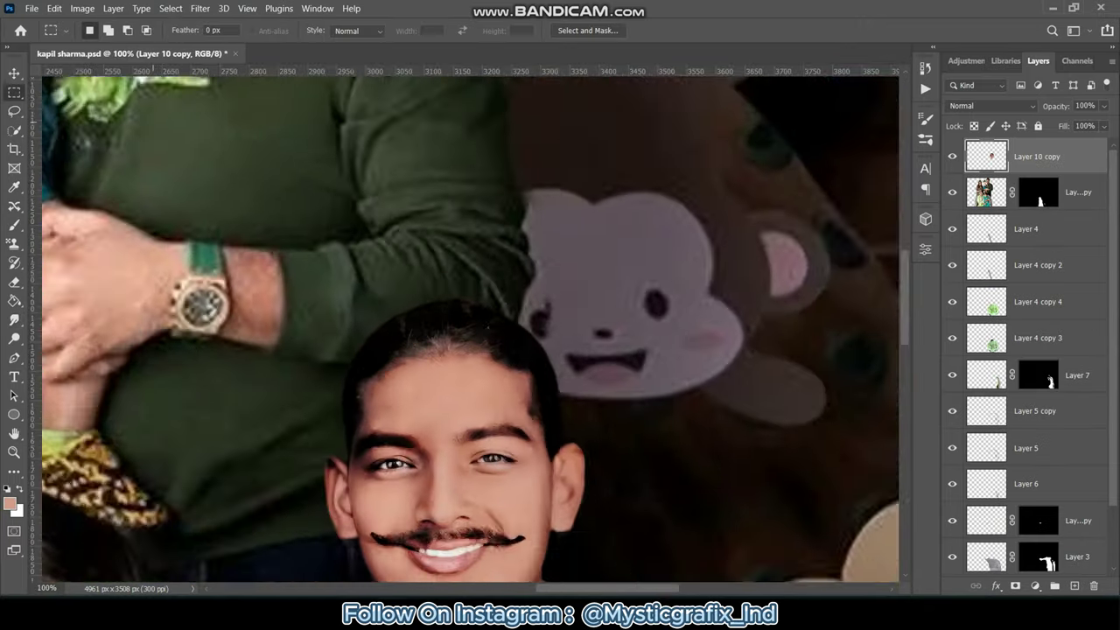
{"action": "key", "text": "ctrl+minus"}
{"action": "key", "text": "ctrl+minus"}
{"action": "key", "text": "ctrl+minus"}
{"action": "key", "text": "ctrl+plus"}
{"action": "key", "text": "ctrl+plus"}
{"action": "key", "text": "ctrl+plus"}
{"action": "key", "text": "ctrl+plus"}
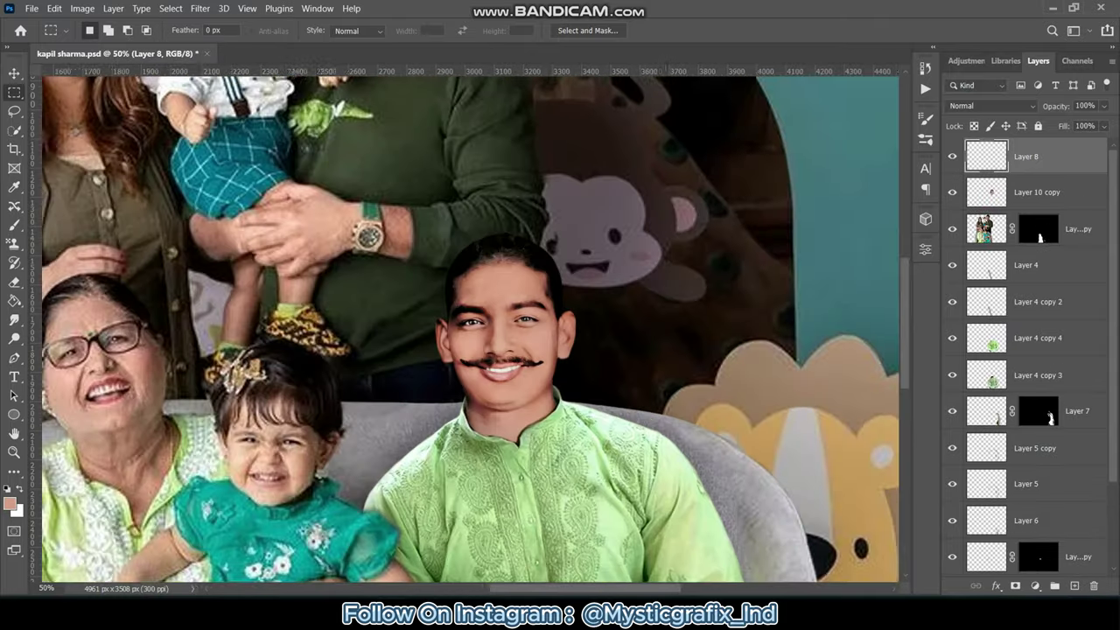
{"action": "key", "text": "ctrl+plus"}
{"action": "key", "text": "ctrl+shift+alt+n"}
{"action": "key", "text": "b"}
{"action": "key", "text": "d"}
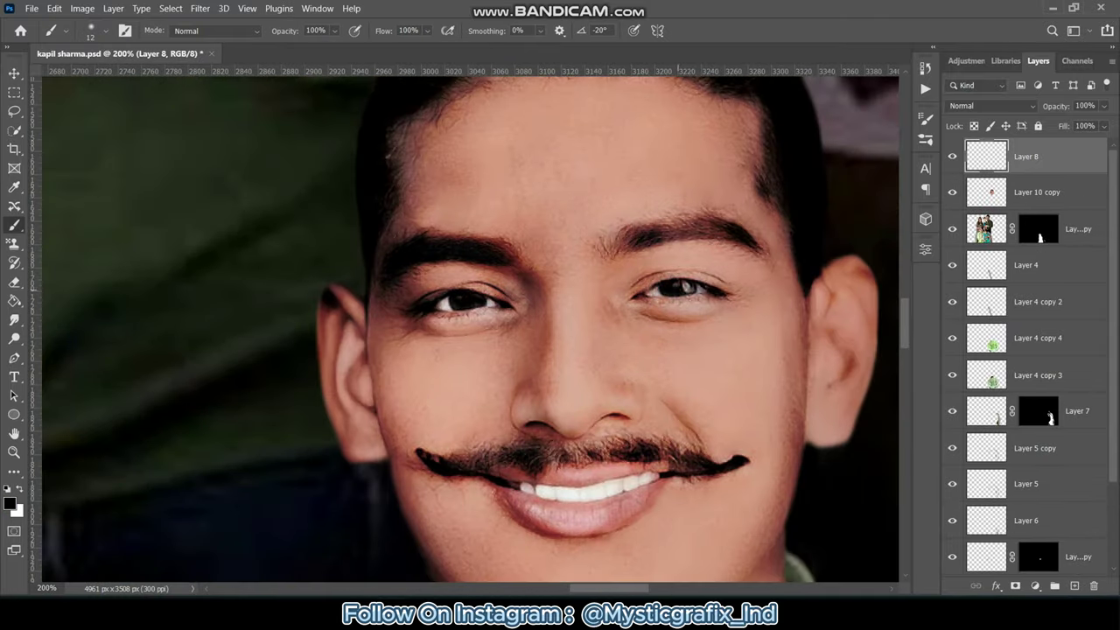
{"action": "left_click", "coordinate": [991, 106]}
{"action": "left_click", "coordinate": [971, 295]}
{"action": "left_click_drag", "start_coordinate": [1103, 106], "coordinate": [1098, 126]}
{"action": "key", "text": "ctrl+minus"}
{"action": "key", "text": "ctrl+minus"}
{"action": "key", "text": "ctrl+minus"}
{"action": "key", "text": "ctrl+minus"}
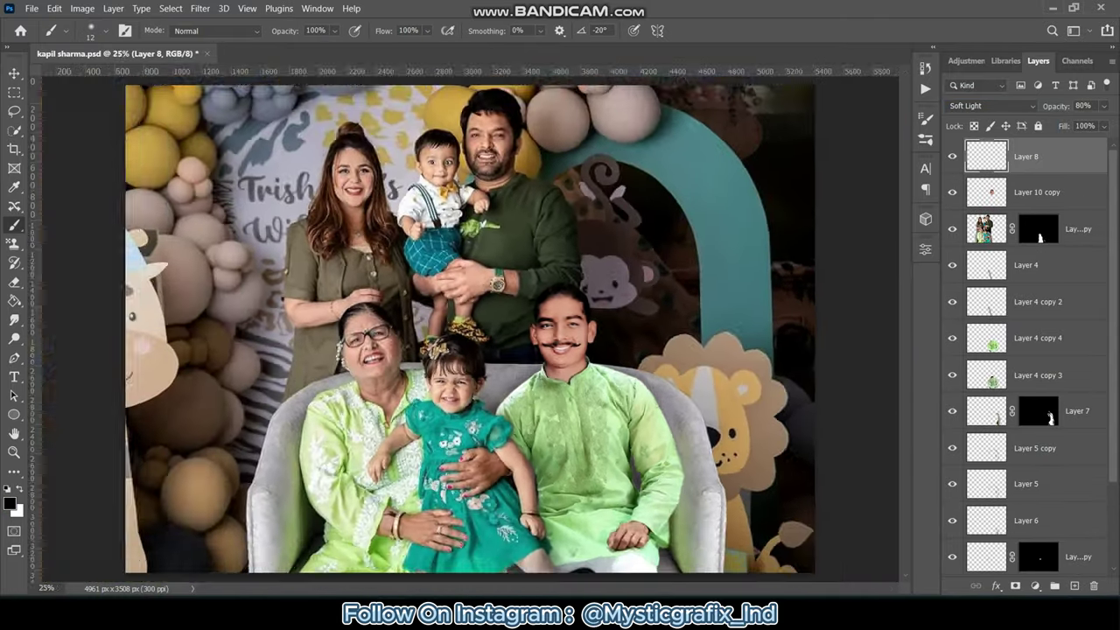
Lower the Layer 10 copy face's saturation to -23 with Hue/Saturation.
{"action": "left_click", "coordinate": [1037, 192]}
{"action": "left_click", "coordinate": [82, 8]}
{"action": "left_click", "coordinate": [341, 114]}
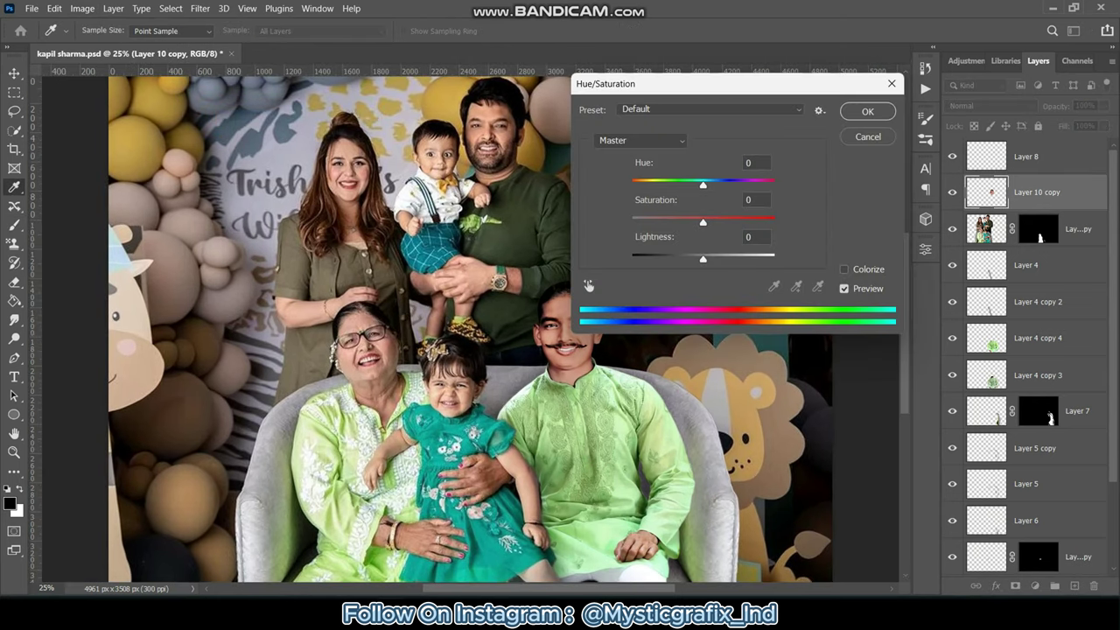
{"action": "left_click_drag", "start_coordinate": [682, 83], "coordinate": [774, 59]}
{"action": "left_click_drag", "start_coordinate": [793, 197], "coordinate": [782, 197]}
{"action": "key", "text": "Return"}
{"action": "left_click", "coordinate": [83, 8]}
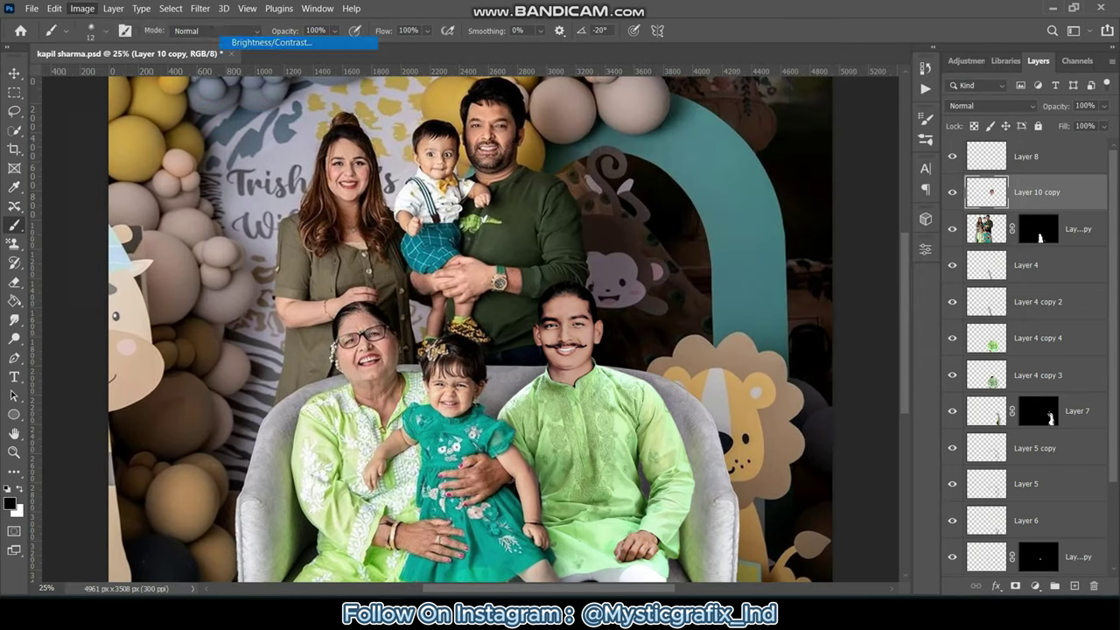
Apply Brightness 8 and Contrast -15 to the face, then view at 50%.
{"action": "left_click", "coordinate": [280, 42]}
{"action": "left_click_drag", "start_coordinate": [940, 139], "coordinate": [944, 139]}
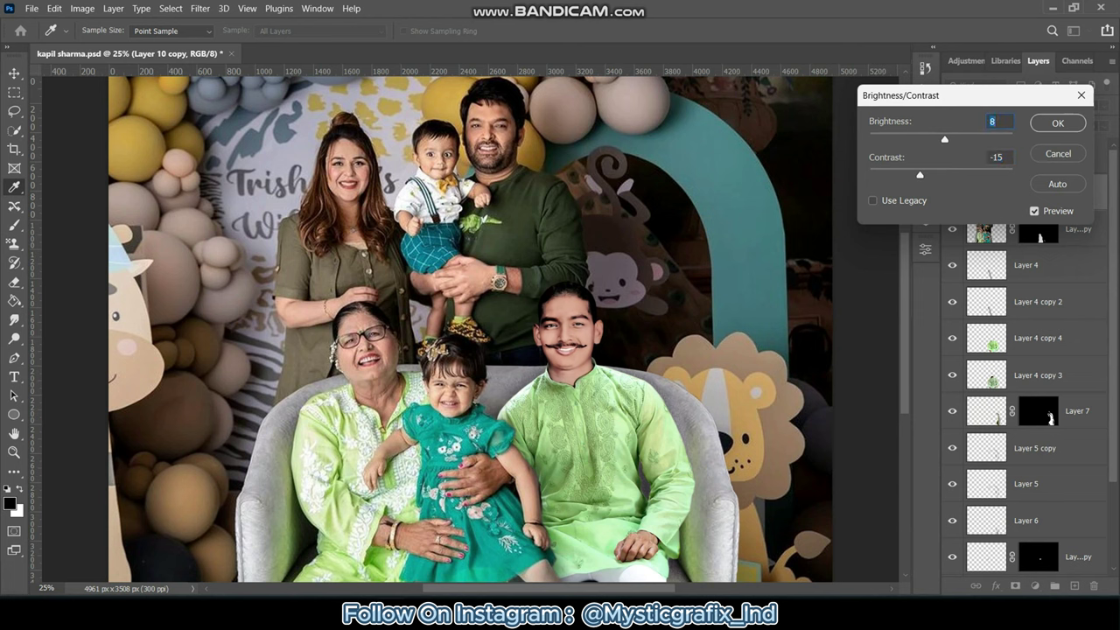
{"action": "key", "text": "Return"}
{"action": "key", "text": "b"}
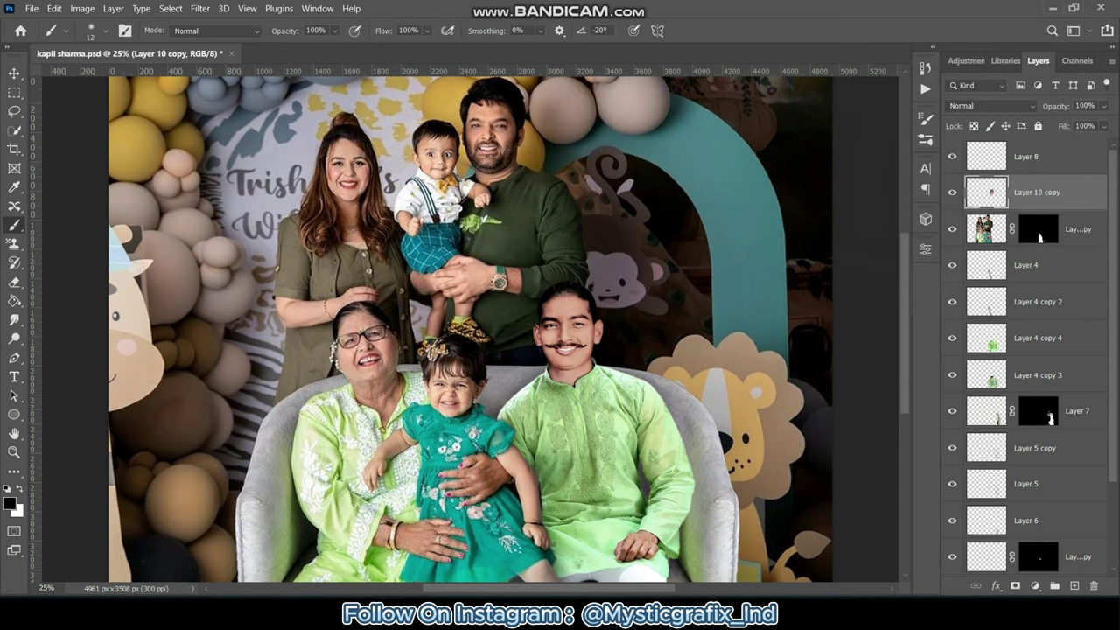
{"action": "key", "text": "ctrl+plus"}
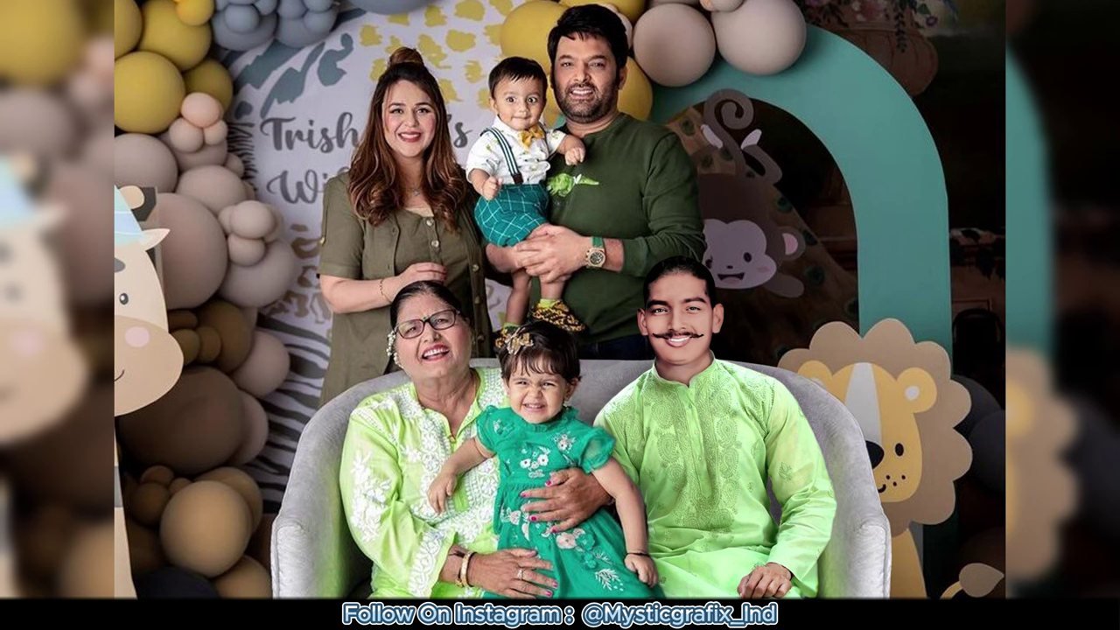
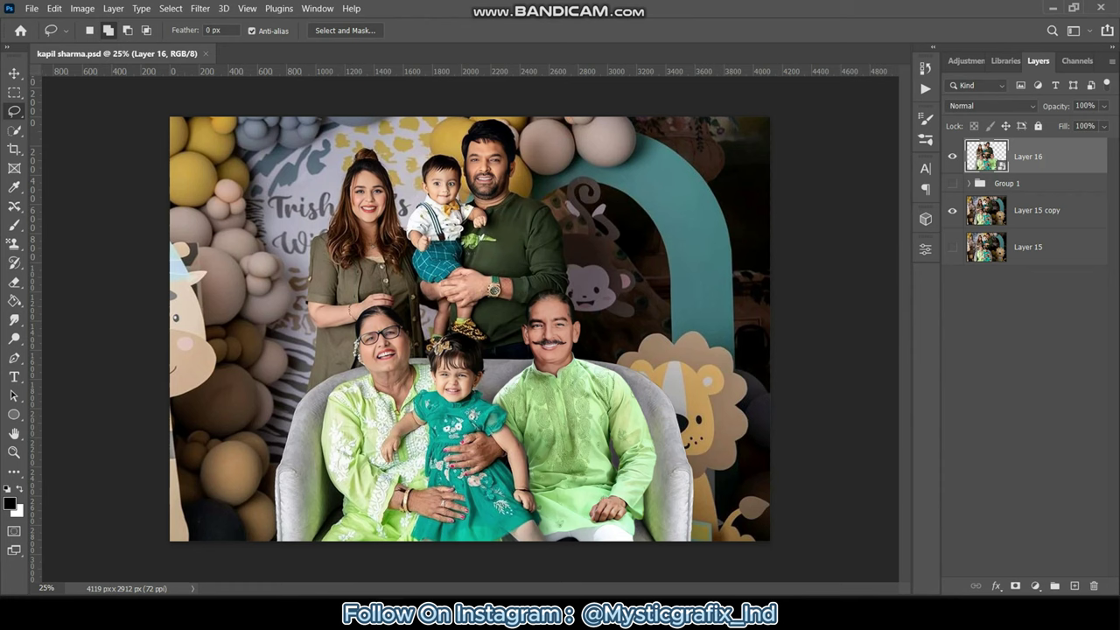
Open the Layer 16 cutout as its own document and run the oil paint action, continuing past each warning.
{"action": "double_click", "coordinate": [986, 156]}
{"action": "left_click", "coordinate": [926, 88]}
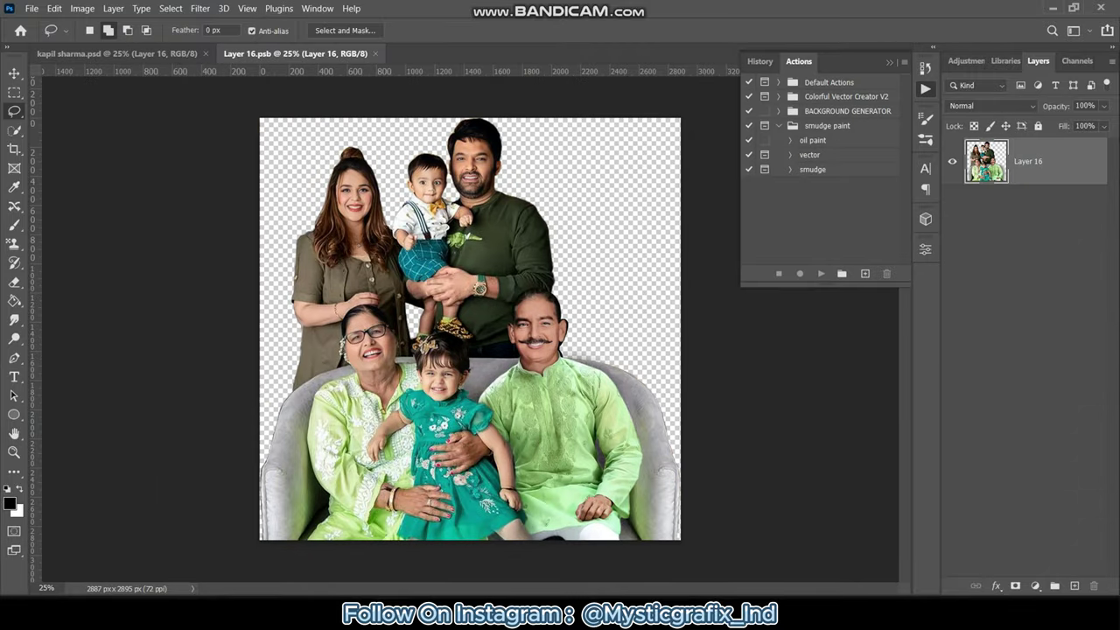
{"action": "left_click", "coordinate": [812, 140]}
{"action": "left_click", "coordinate": [820, 273]}
{"action": "key", "text": "Return"}
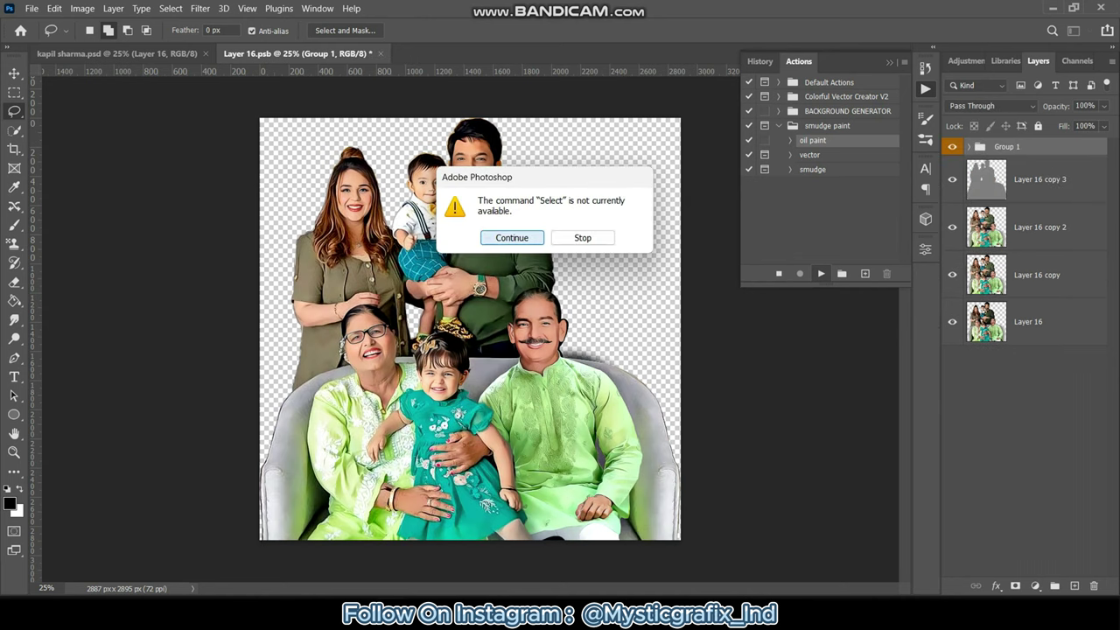
{"action": "key", "text": "Return"}
{"action": "key", "text": "Return"}
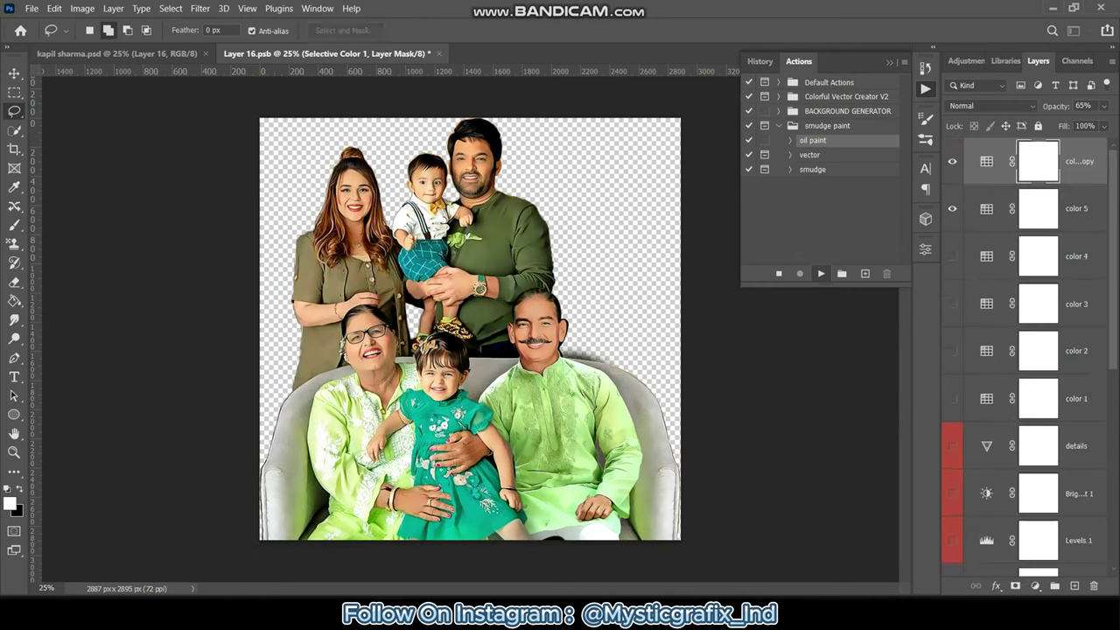
{"action": "key", "text": "Return"}
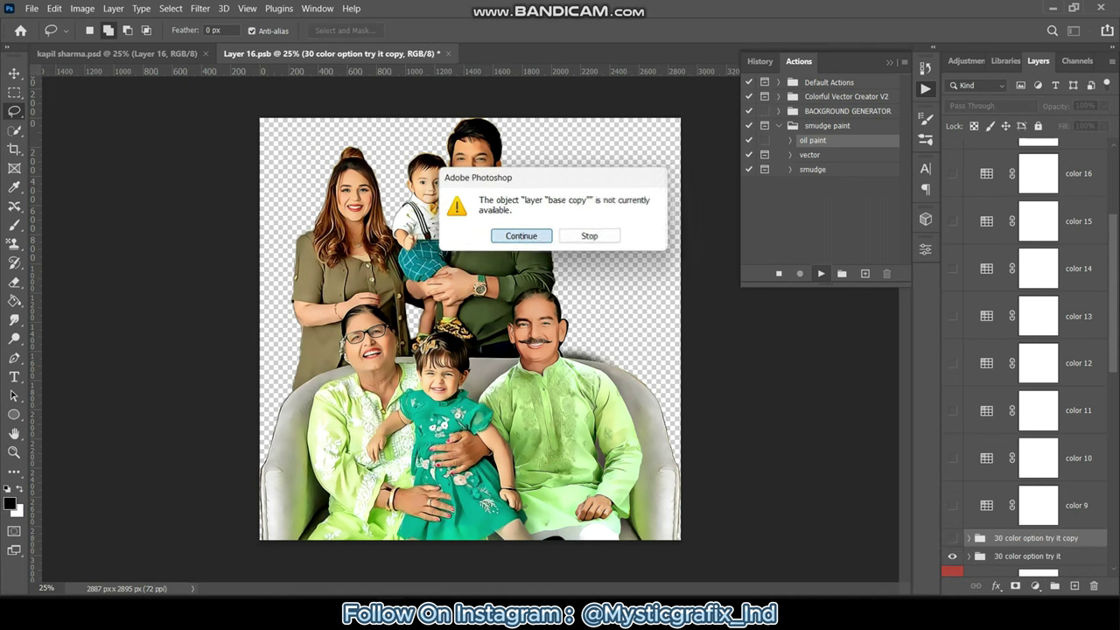
{"action": "key", "text": "Return"}
{"action": "key", "text": "Return"}
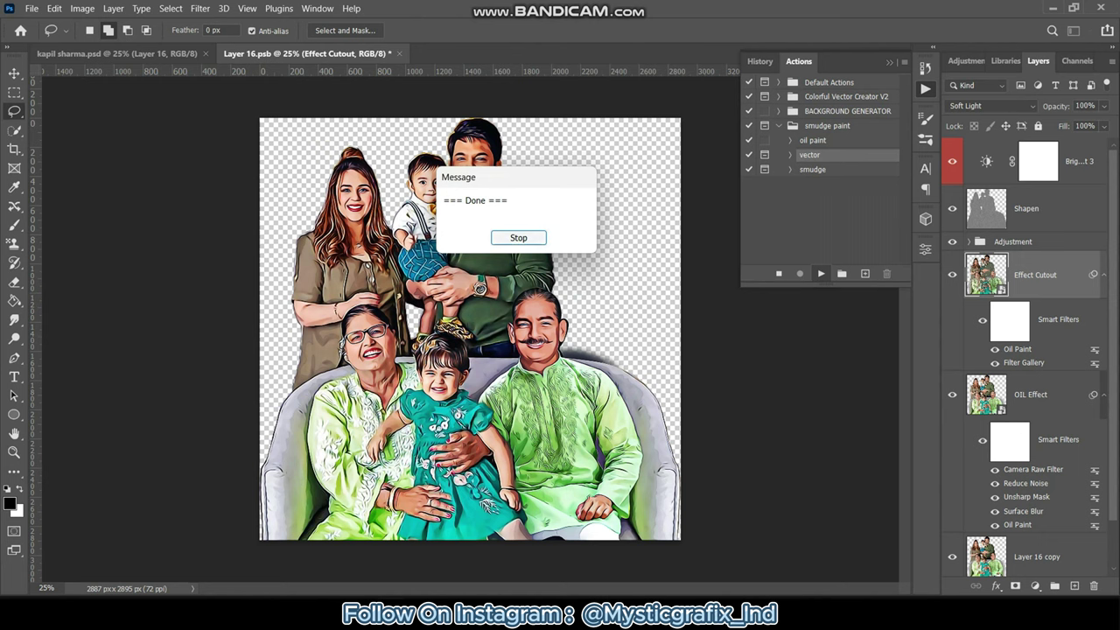
Dismiss the Done message and continue the smudge action past its warning.
{"action": "key", "text": "Return"}
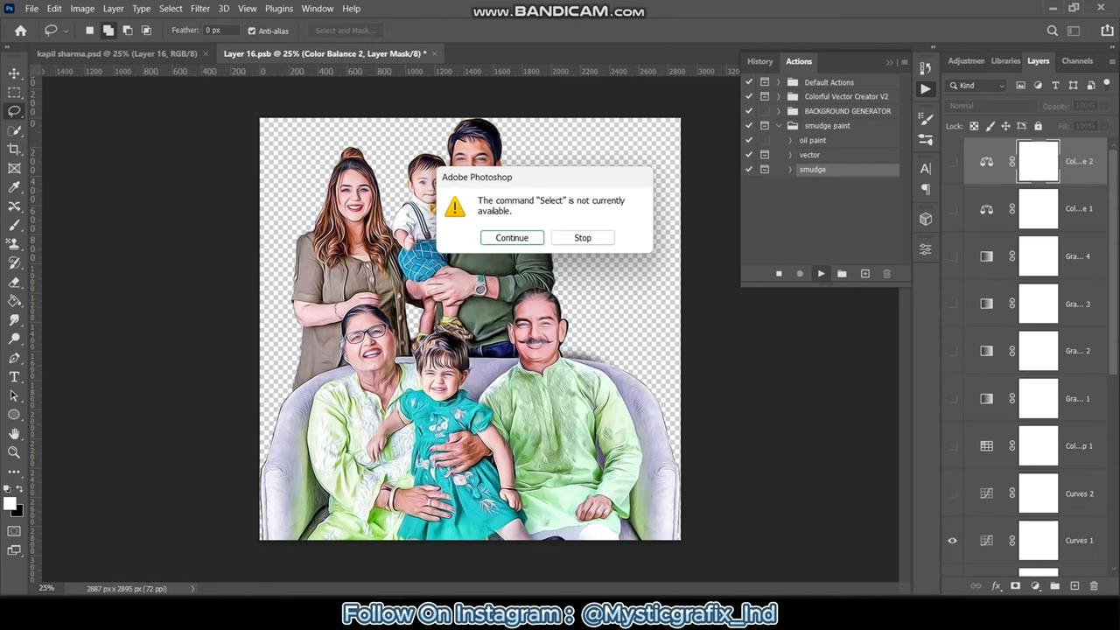
{"action": "key", "text": "Return"}
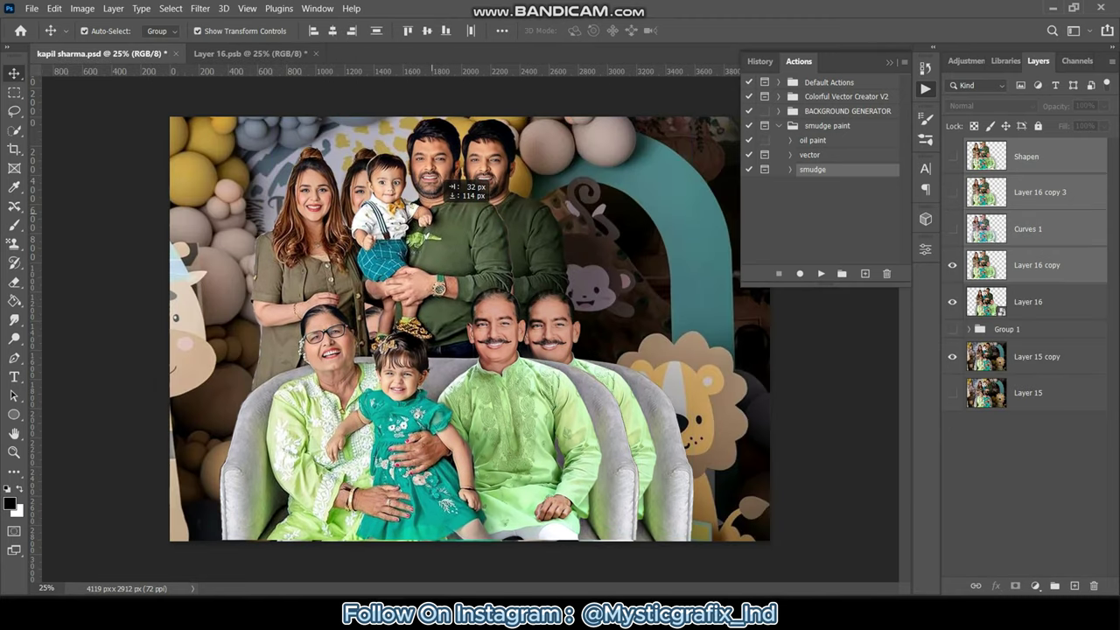
Reposition the painted family layer on the canvas and duplicate Layer 16.
{"action": "left_click_drag", "start_coordinate": [448, 186], "coordinate": [500, 186]}
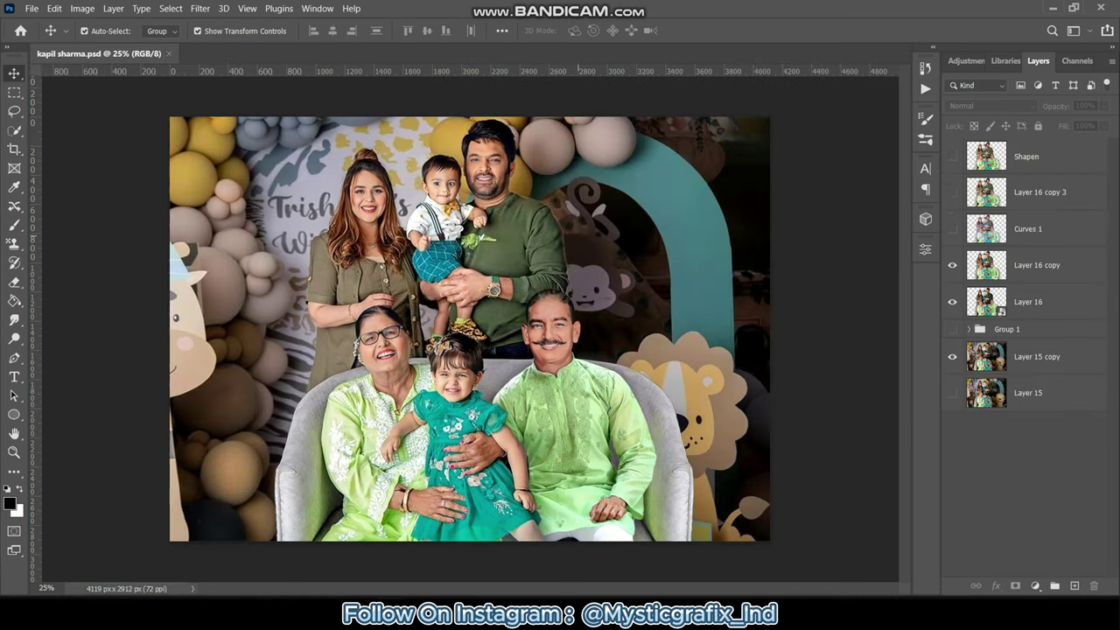
{"action": "right_click", "coordinate": [1023, 301]}
{"action": "left_click", "coordinate": [874, 187]}
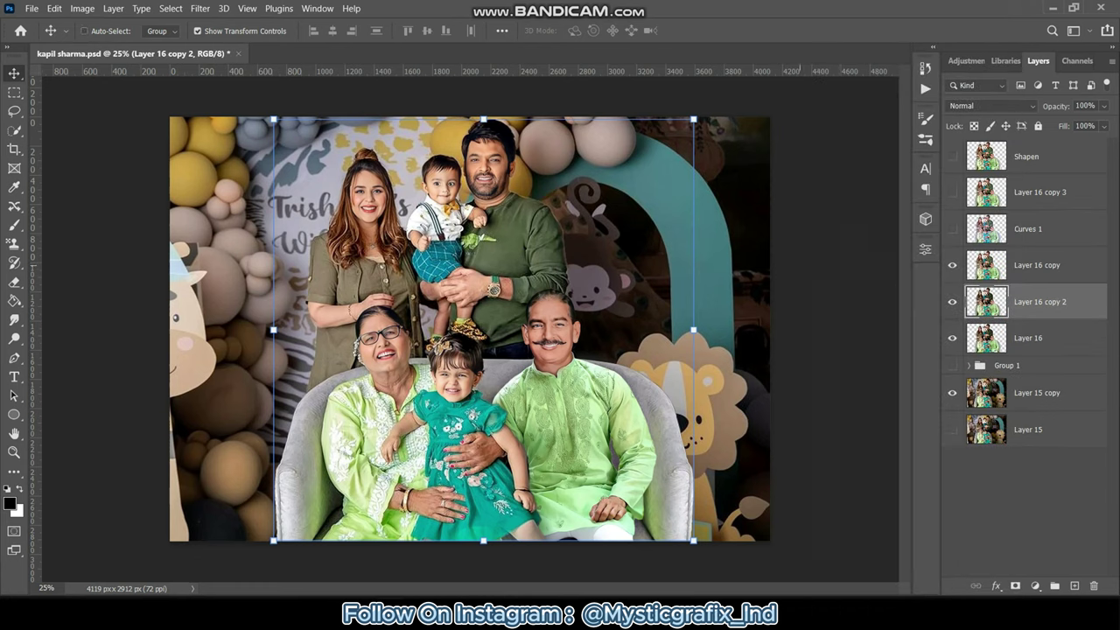
{"action": "left_click", "coordinate": [1036, 356]}
Hide the original photo layers and show the Shapen and Layer 16 copy 3 layers.
{"action": "left_click_drag", "start_coordinate": [951, 356], "coordinate": [951, 393]}
{"action": "left_click", "coordinate": [1039, 301]}
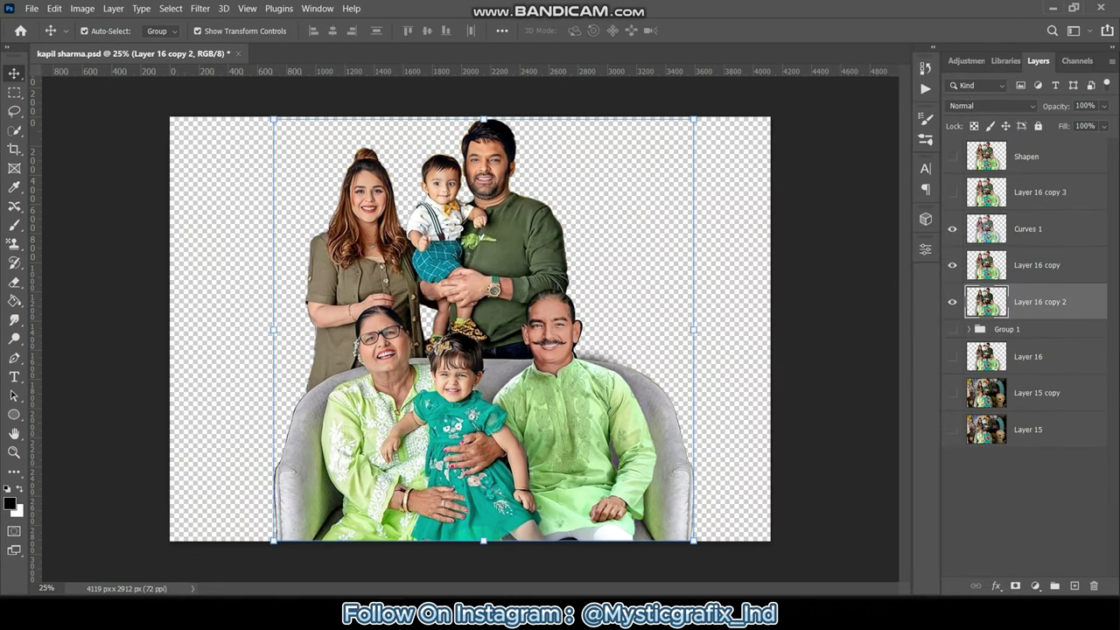
{"action": "left_click_drag", "start_coordinate": [951, 156], "coordinate": [952, 191]}
{"action": "left_click", "coordinate": [1032, 155]}
{"action": "double_click", "coordinate": [1063, 228]}
{"action": "key", "text": "Escape"}
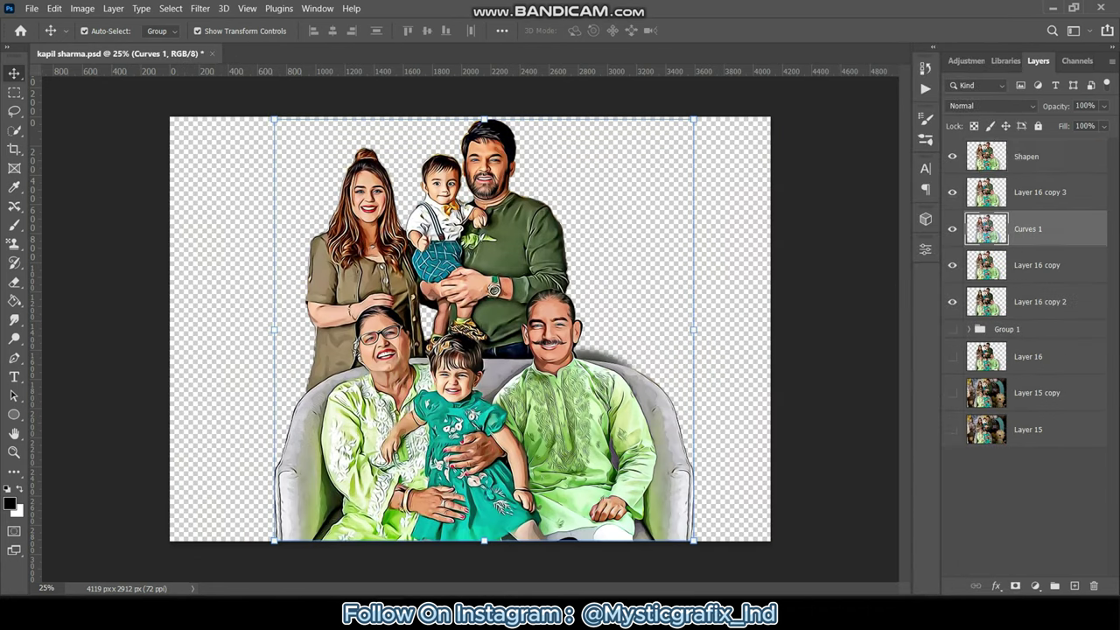
Move Curves 1 to the top of the stack, switch to the Eraser, and save.
{"action": "key", "text": "ctrl+shift+bracketright"}
{"action": "key", "text": "e"}
{"action": "left_click", "coordinate": [105, 30]}
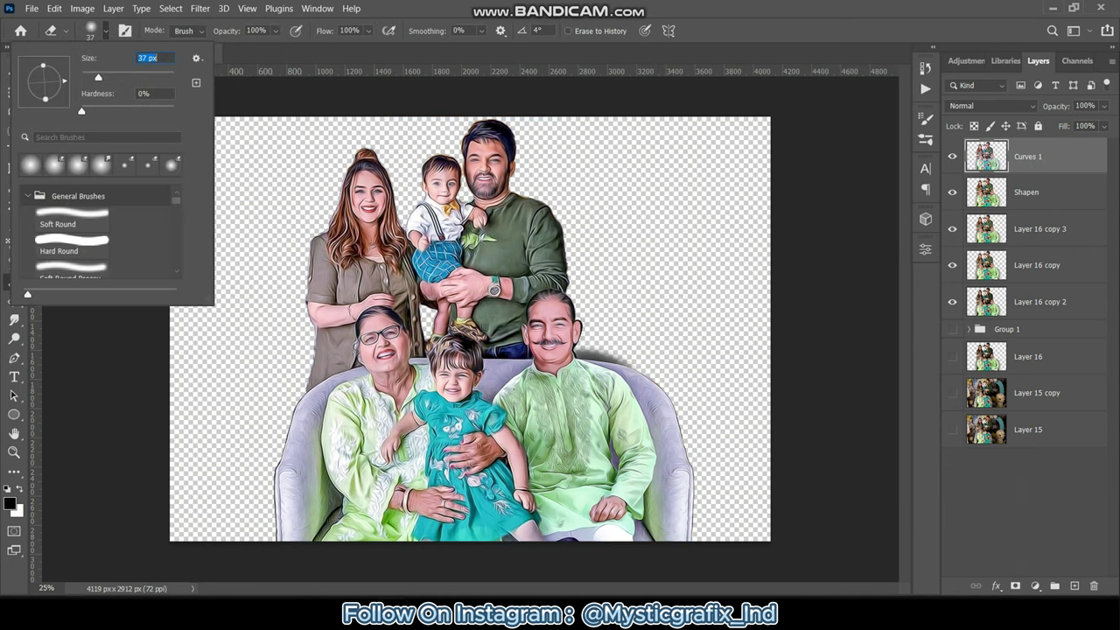
{"action": "key", "text": "ctrl+s"}
Solo Curves 1 and erase the young woman's eyes, mouth and neck, plus the boy's eyes and hands.
{"action": "scroll", "coordinate": [367, 146], "scroll_direction": "up", "scroll_amount": 1}
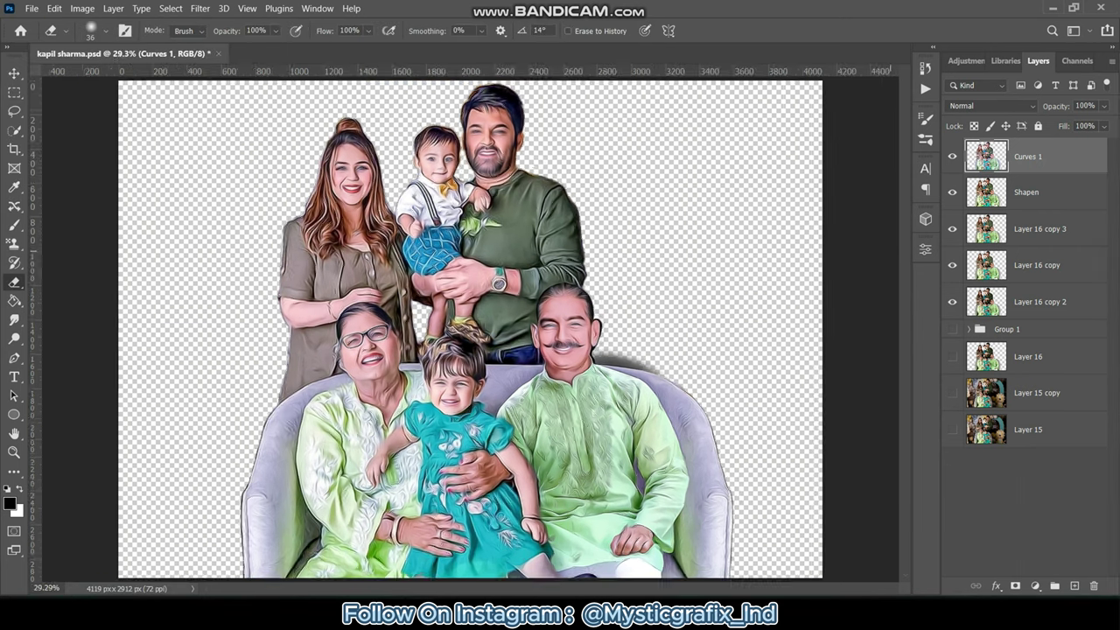
{"action": "scroll", "coordinate": [368, 146], "scroll_direction": "up", "scroll_amount": 1}
{"action": "scroll", "coordinate": [367, 146], "scroll_direction": "up", "scroll_amount": 1}
{"action": "left_click_drag", "start_coordinate": [952, 191], "coordinate": [951, 301]}
{"action": "mouse_move", "coordinate": [369, 269]}
{"action": "left_mouse_down"}
{"action": "mouse_move", "coordinate": [438, 269]}
{"action": "mouse_move", "coordinate": [389, 311]}
{"action": "mouse_move", "coordinate": [437, 341]}
{"action": "left_mouse_up"}
{"action": "left_click_drag", "start_coordinate": [384, 424], "coordinate": [451, 505]}
{"action": "left_click_drag", "start_coordinate": [579, 247], "coordinate": [597, 248]}
{"action": "left_click_drag", "start_coordinate": [617, 247], "coordinate": [635, 248]}
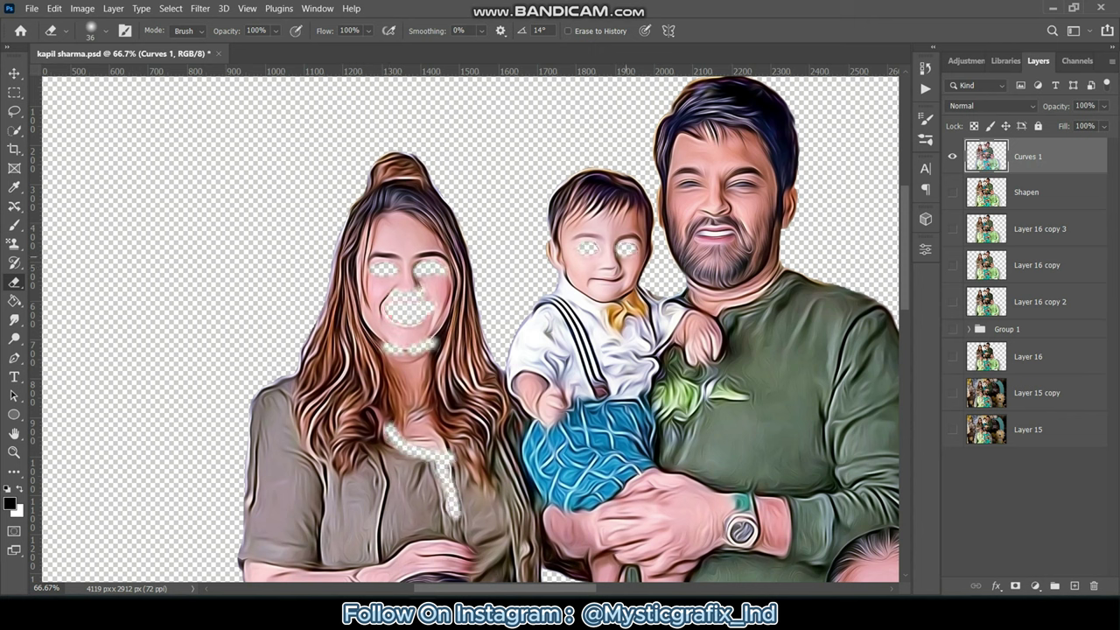
{"action": "left_click_drag", "start_coordinate": [538, 380], "coordinate": [525, 407]}
Erase the man's neck, mouth and eyes, and the area around his hand, watch and wrist.
{"action": "mouse_move", "coordinate": [682, 315]}
{"action": "left_mouse_down"}
{"action": "mouse_move", "coordinate": [704, 359]}
{"action": "mouse_move", "coordinate": [744, 282]}
{"action": "left_mouse_up"}
{"action": "mouse_move", "coordinate": [737, 232]}
{"action": "left_mouse_down"}
{"action": "mouse_move", "coordinate": [696, 236]}
{"action": "mouse_move", "coordinate": [726, 208]}
{"action": "left_mouse_up"}
{"action": "left_click_drag", "start_coordinate": [728, 184], "coordinate": [758, 186]}
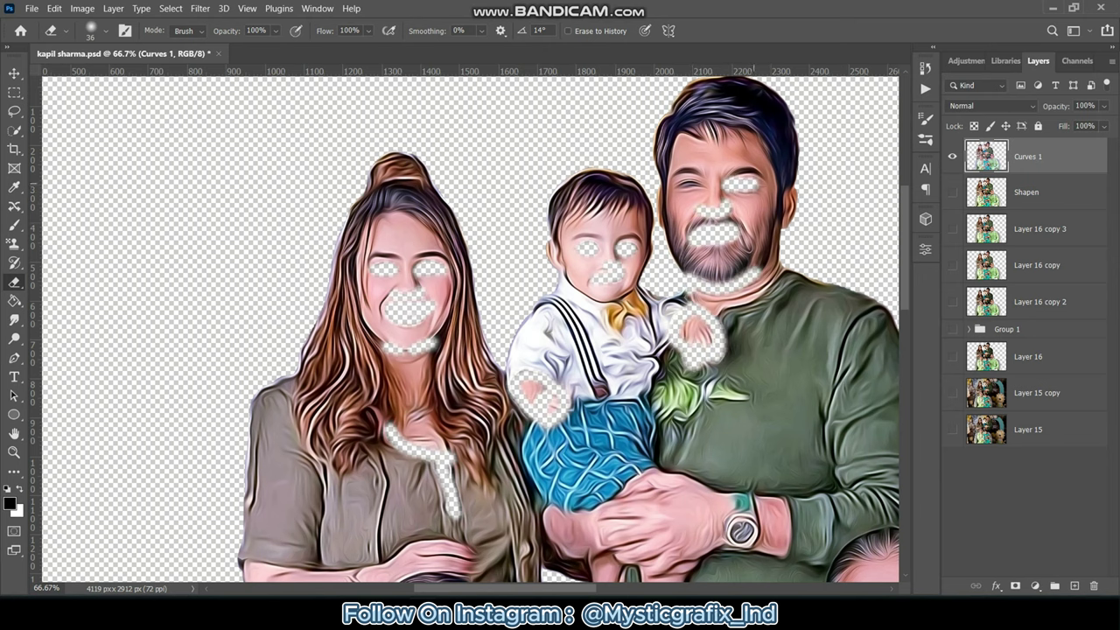
{"action": "left_click_drag", "start_coordinate": [679, 186], "coordinate": [705, 185]}
{"action": "scroll", "coordinate": [613, 350], "scroll_direction": "down", "scroll_amount": 3}
{"action": "left_click_drag", "start_coordinate": [547, 376], "coordinate": [590, 415]}
{"action": "mouse_move", "coordinate": [586, 372]}
{"action": "left_mouse_down"}
{"action": "mouse_move", "coordinate": [665, 341]}
{"action": "mouse_move", "coordinate": [613, 403]}
{"action": "mouse_move", "coordinate": [665, 441]}
{"action": "mouse_move", "coordinate": [643, 473]}
{"action": "mouse_move", "coordinate": [686, 512]}
{"action": "left_mouse_up"}
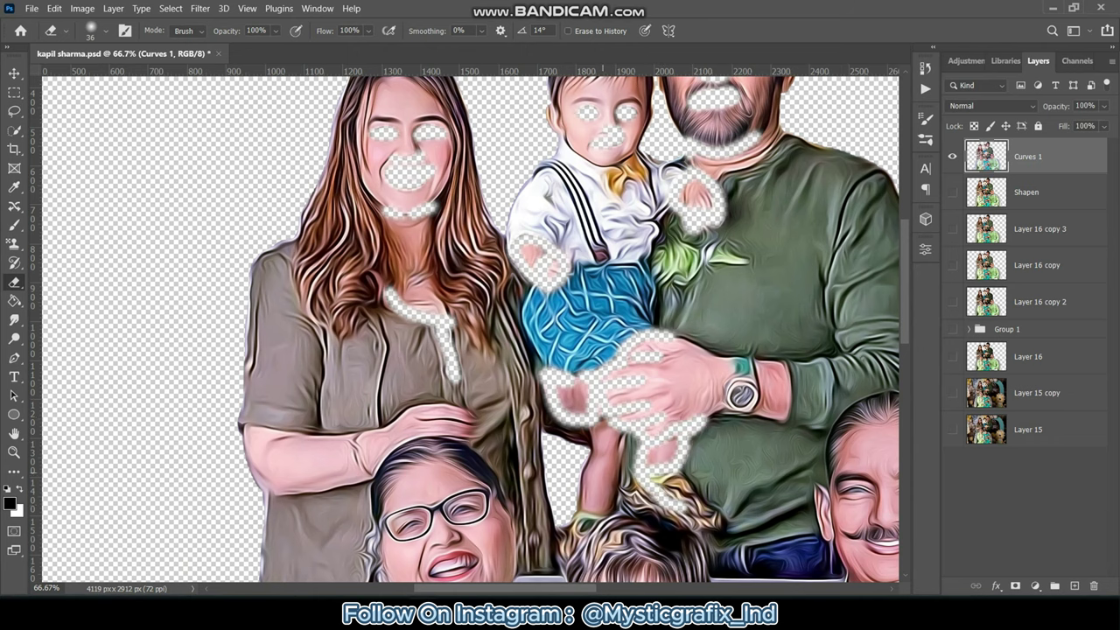
{"action": "left_click_drag", "start_coordinate": [621, 433], "coordinate": [586, 516]}
{"action": "mouse_move", "coordinate": [726, 411]}
{"action": "left_mouse_down"}
{"action": "mouse_move", "coordinate": [748, 355]}
{"action": "mouse_move", "coordinate": [787, 420]}
{"action": "mouse_move", "coordinate": [691, 348]}
{"action": "left_mouse_up"}
Erase the girl's mouth and ear and the older woman's eyes, glasses, mouth, face edge and neck.
{"action": "scroll", "coordinate": [612, 350], "scroll_direction": "down", "scroll_amount": 6}
{"action": "left_click_drag", "start_coordinate": [590, 258], "coordinate": [617, 284]}
{"action": "left_click_drag", "start_coordinate": [559, 245], "coordinate": [595, 289]}
{"action": "left_click_drag", "start_coordinate": [593, 343], "coordinate": [623, 345]}
{"action": "mouse_move", "coordinate": [642, 344]}
{"action": "left_mouse_down"}
{"action": "mouse_move", "coordinate": [675, 348]}
{"action": "mouse_move", "coordinate": [652, 395]}
{"action": "left_mouse_up"}
{"action": "left_click_drag", "start_coordinate": [694, 339], "coordinate": [696, 364]}
{"action": "mouse_move", "coordinate": [411, 240]}
{"action": "left_mouse_down"}
{"action": "mouse_move", "coordinate": [428, 259]}
{"action": "mouse_move", "coordinate": [472, 230]}
{"action": "mouse_move", "coordinate": [490, 246]}
{"action": "mouse_move", "coordinate": [385, 252]}
{"action": "mouse_move", "coordinate": [455, 296]}
{"action": "mouse_move", "coordinate": [480, 278]}
{"action": "left_mouse_up"}
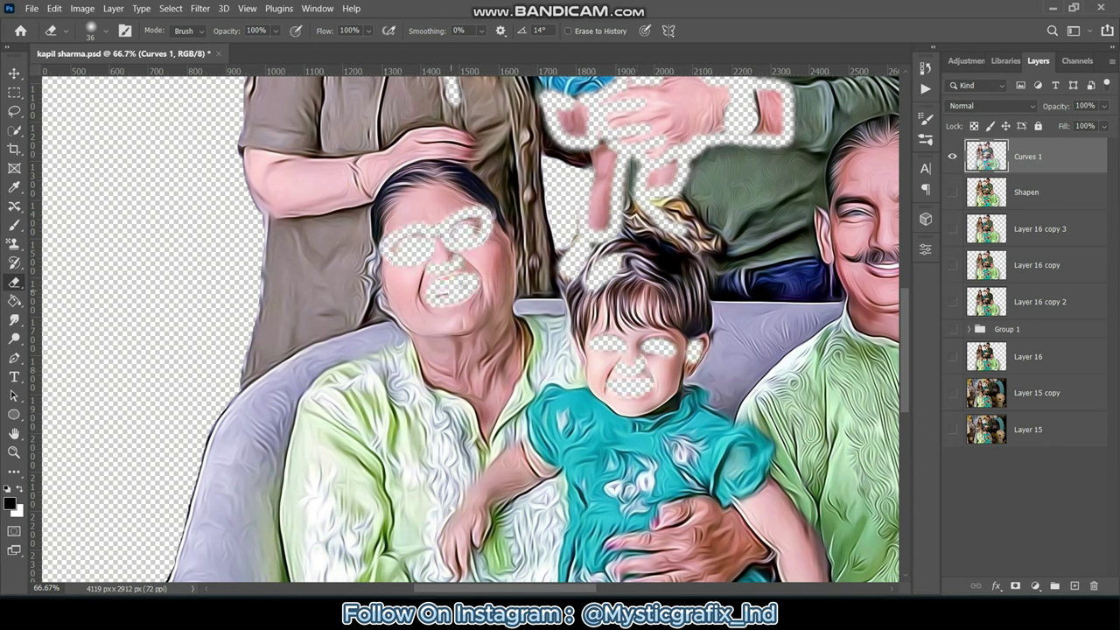
{"action": "mouse_move", "coordinate": [267, 215]}
{"action": "left_mouse_down"}
{"action": "mouse_move", "coordinate": [296, 219]}
{"action": "mouse_move", "coordinate": [471, 148]}
{"action": "mouse_move", "coordinate": [371, 131]}
{"action": "mouse_move", "coordinate": [280, 159]}
{"action": "left_mouse_up"}
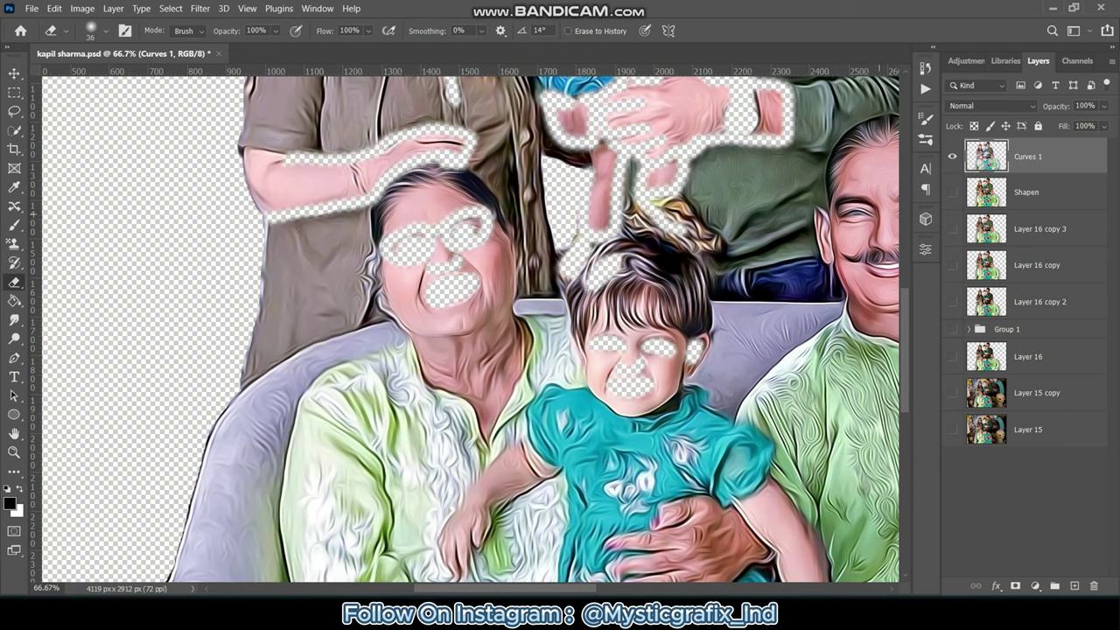
{"action": "mouse_move", "coordinate": [494, 206]}
{"action": "left_mouse_down"}
{"action": "mouse_move", "coordinate": [523, 267]}
{"action": "mouse_move", "coordinate": [518, 331]}
{"action": "left_mouse_up"}
{"action": "left_click_drag", "start_coordinate": [389, 264], "coordinate": [390, 325]}
{"action": "left_click_drag", "start_coordinate": [402, 328], "coordinate": [447, 393]}
{"action": "left_click_drag", "start_coordinate": [516, 348], "coordinate": [504, 427]}
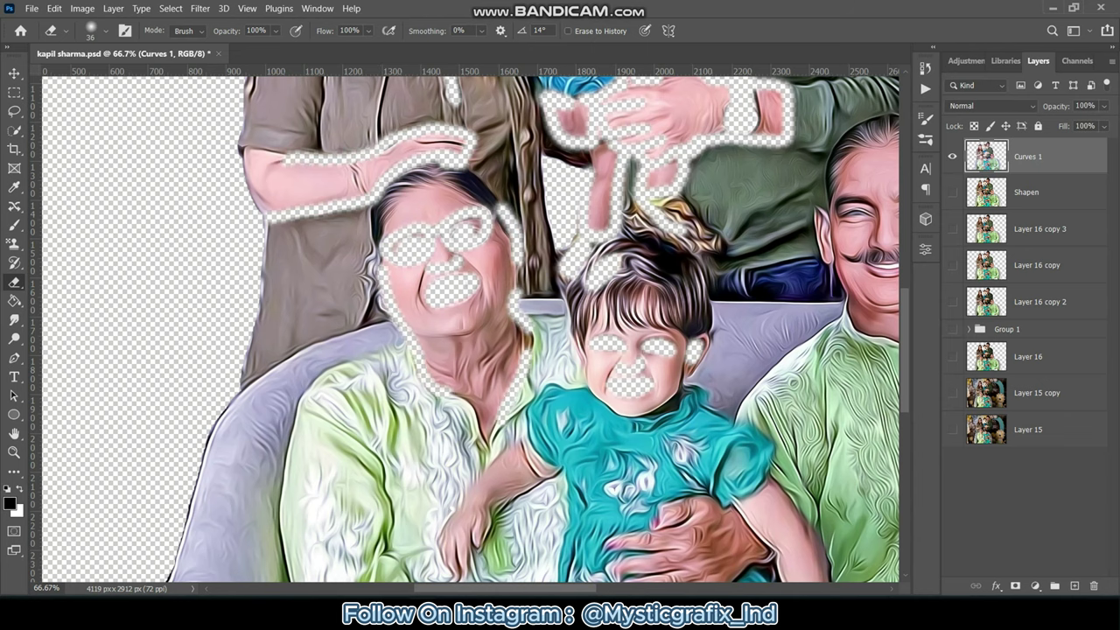
Erase along the older woman's arm and hand, the hand on the girl's waist, and the girl's right arm.
{"action": "scroll", "coordinate": [516, 350], "scroll_direction": "down", "scroll_amount": 3}
{"action": "mouse_move", "coordinate": [525, 240]}
{"action": "left_mouse_down"}
{"action": "mouse_move", "coordinate": [455, 411]}
{"action": "mouse_move", "coordinate": [551, 280]}
{"action": "left_mouse_up"}
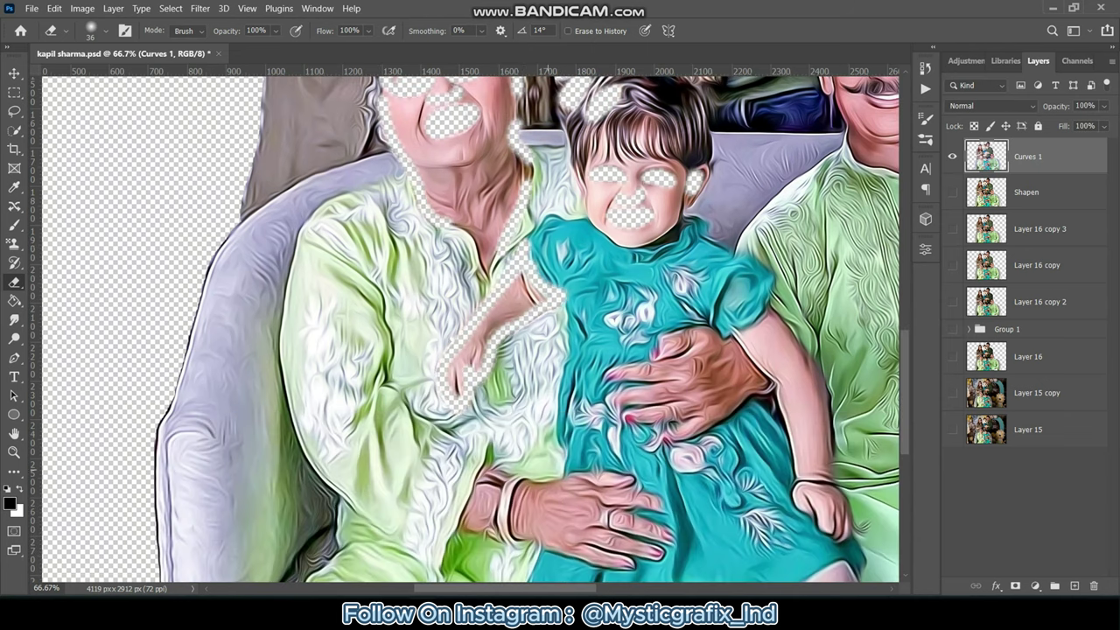
{"action": "mouse_move", "coordinate": [490, 471]}
{"action": "left_mouse_down"}
{"action": "mouse_move", "coordinate": [590, 476]}
{"action": "mouse_move", "coordinate": [665, 512]}
{"action": "mouse_move", "coordinate": [652, 555]}
{"action": "mouse_move", "coordinate": [549, 564]}
{"action": "mouse_move", "coordinate": [459, 525]}
{"action": "mouse_move", "coordinate": [507, 525]}
{"action": "left_mouse_up"}
{"action": "scroll", "coordinate": [507, 490], "scroll_direction": "down", "scroll_amount": 2}
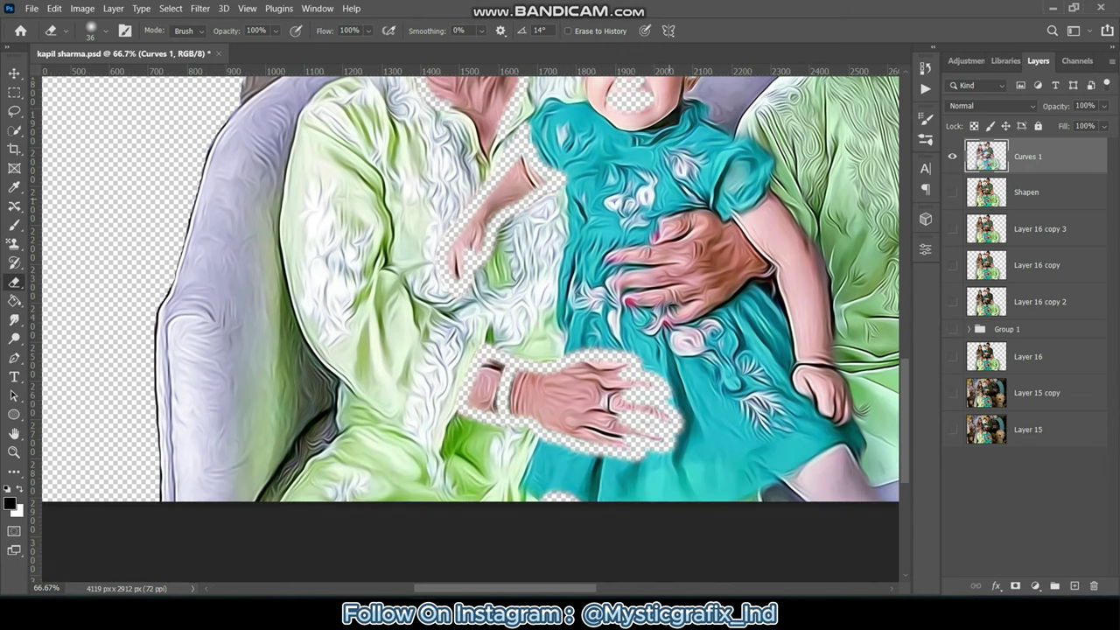
{"action": "mouse_move", "coordinate": [729, 219]}
{"action": "left_mouse_down"}
{"action": "mouse_move", "coordinate": [652, 229]}
{"action": "mouse_move", "coordinate": [605, 267]}
{"action": "mouse_move", "coordinate": [682, 311]}
{"action": "mouse_move", "coordinate": [774, 271]}
{"action": "mouse_move", "coordinate": [826, 266]}
{"action": "mouse_move", "coordinate": [791, 385]}
{"action": "mouse_move", "coordinate": [853, 425]}
{"action": "left_mouse_up"}
{"action": "left_click_drag", "start_coordinate": [796, 359], "coordinate": [774, 289]}
{"action": "left_click_drag", "start_coordinate": [818, 459], "coordinate": [787, 477]}
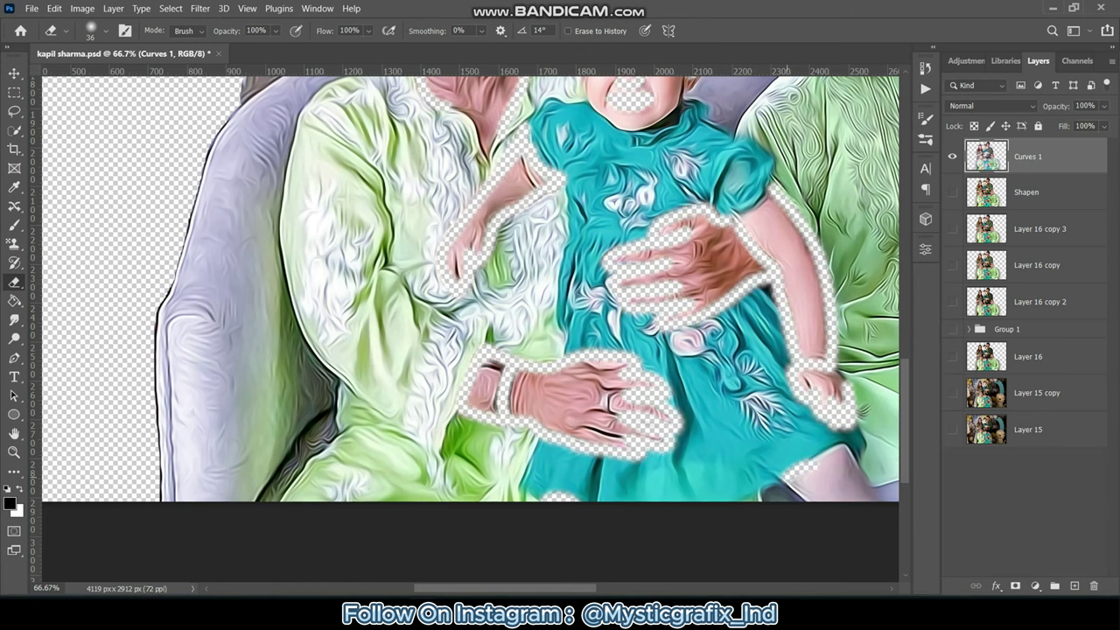
Erase the girl's hair outline and the older man's eyes and mouth, then fit the image in view.
{"action": "scroll", "coordinate": [470, 328], "scroll_direction": "up", "scroll_amount": 2}
{"action": "scroll", "coordinate": [471, 328], "scroll_direction": "right", "scroll_amount": 2}
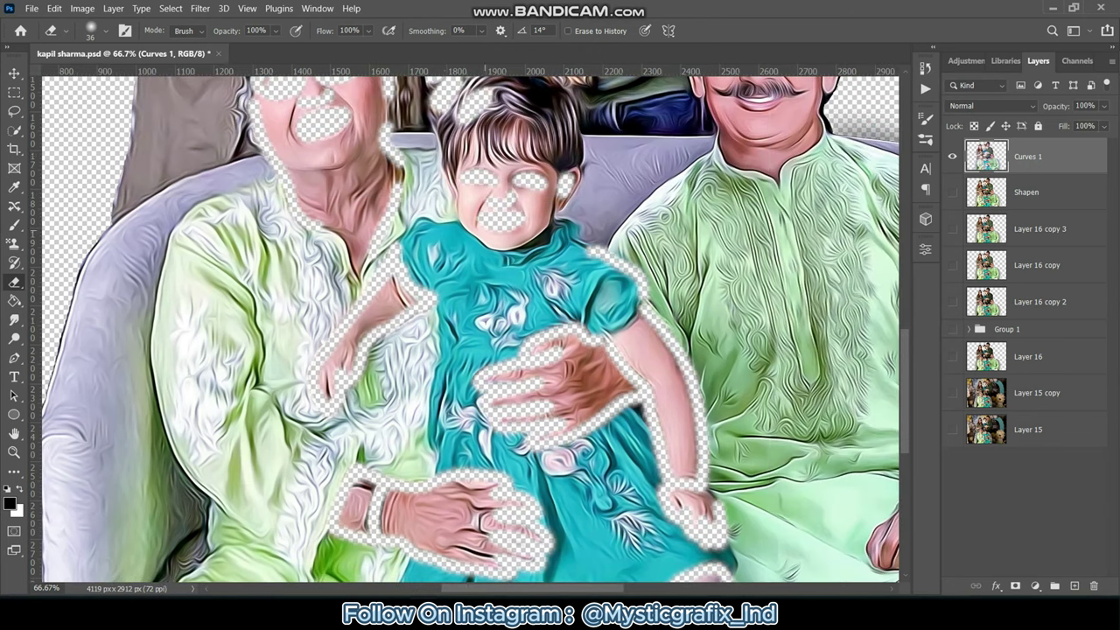
{"action": "left_click_drag", "start_coordinate": [438, 147], "coordinate": [472, 240]}
{"action": "scroll", "coordinate": [473, 240], "scroll_direction": "up", "scroll_amount": 2}
{"action": "left_click_drag", "start_coordinate": [682, 166], "coordinate": [801, 163]}
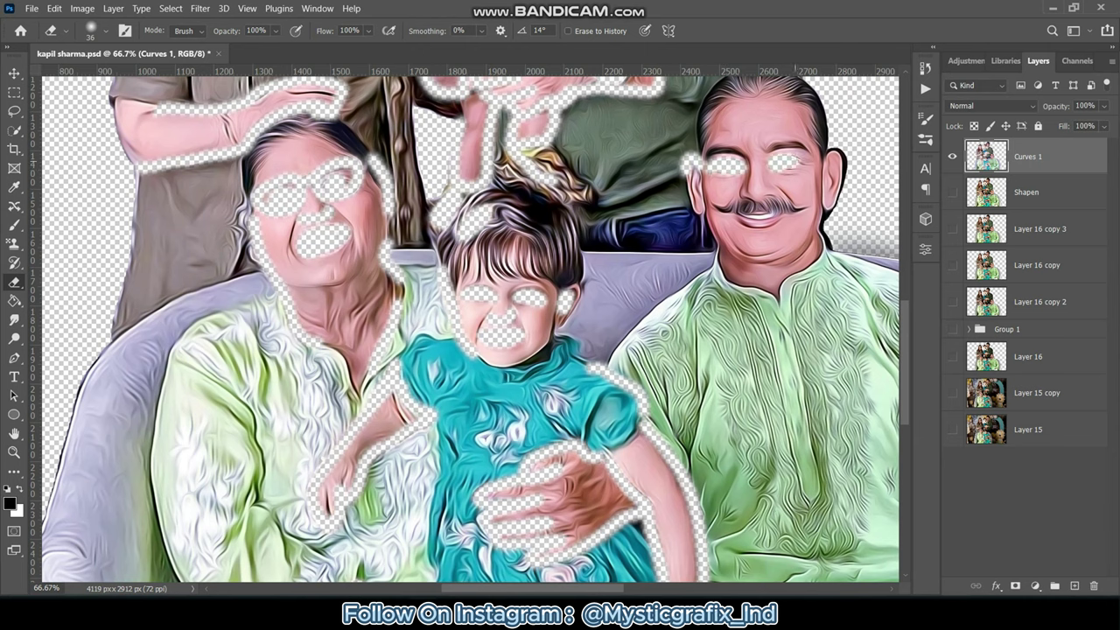
{"action": "mouse_move", "coordinate": [725, 214]}
{"action": "left_mouse_down"}
{"action": "mouse_move", "coordinate": [787, 218]}
{"action": "mouse_move", "coordinate": [761, 218]}
{"action": "left_mouse_up"}
{"action": "scroll", "coordinate": [761, 219], "scroll_direction": "up", "scroll_amount": 2}
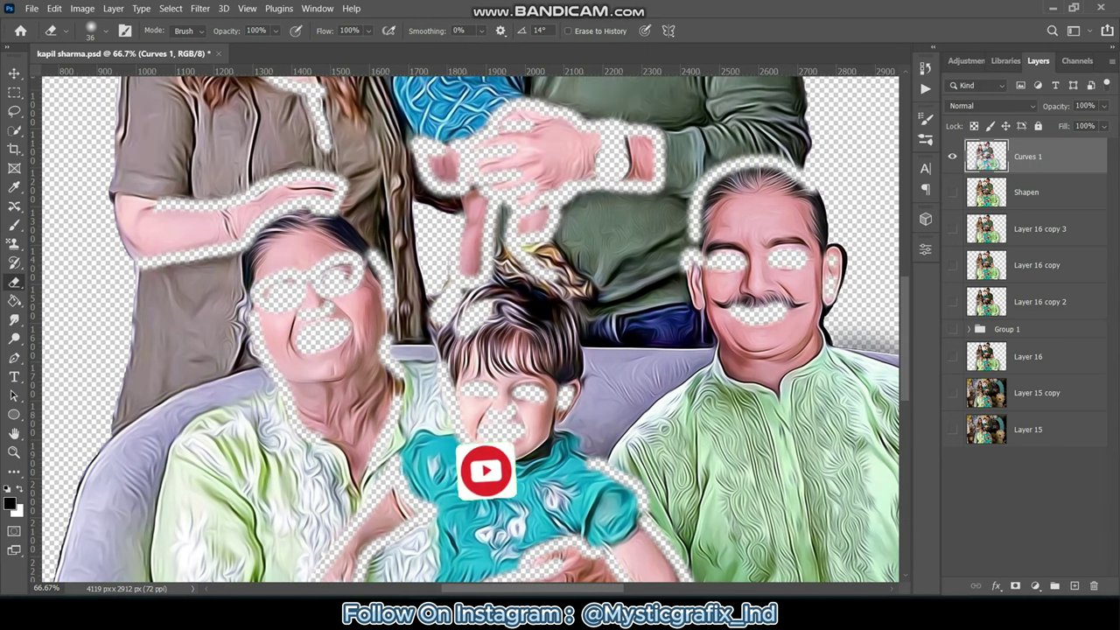
{"action": "scroll", "coordinate": [471, 328], "scroll_direction": "right", "scroll_amount": 4}
{"action": "scroll", "coordinate": [471, 328], "scroll_direction": "down", "scroll_amount": 5}
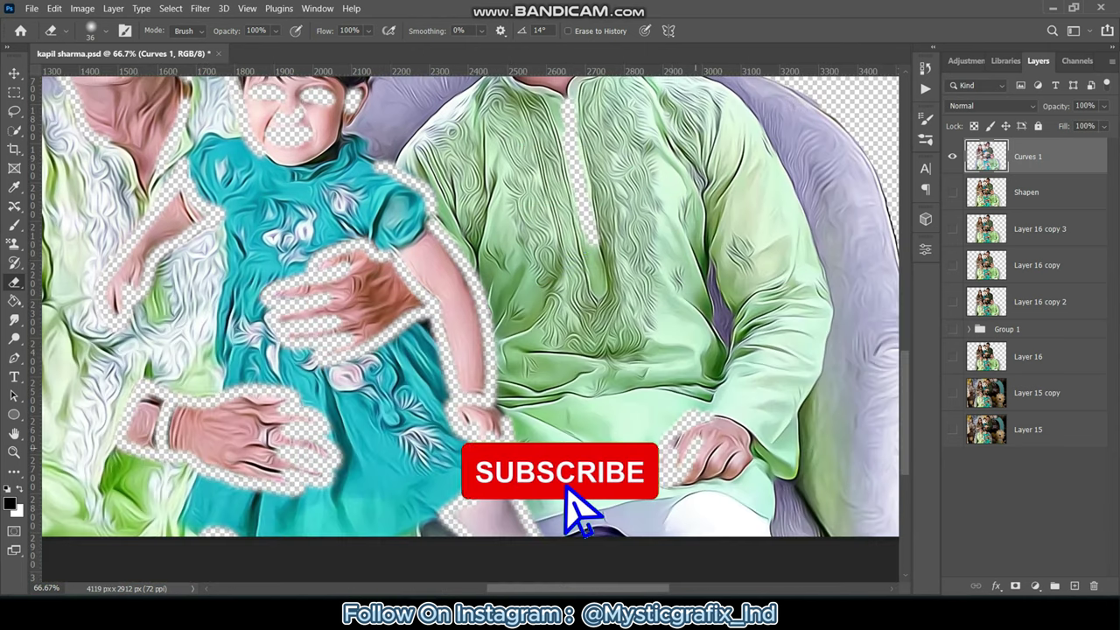
{"action": "key", "text": "ctrl+minus"}
{"action": "key", "text": "ctrl+minus"}
{"action": "key", "text": "ctrl+minus"}
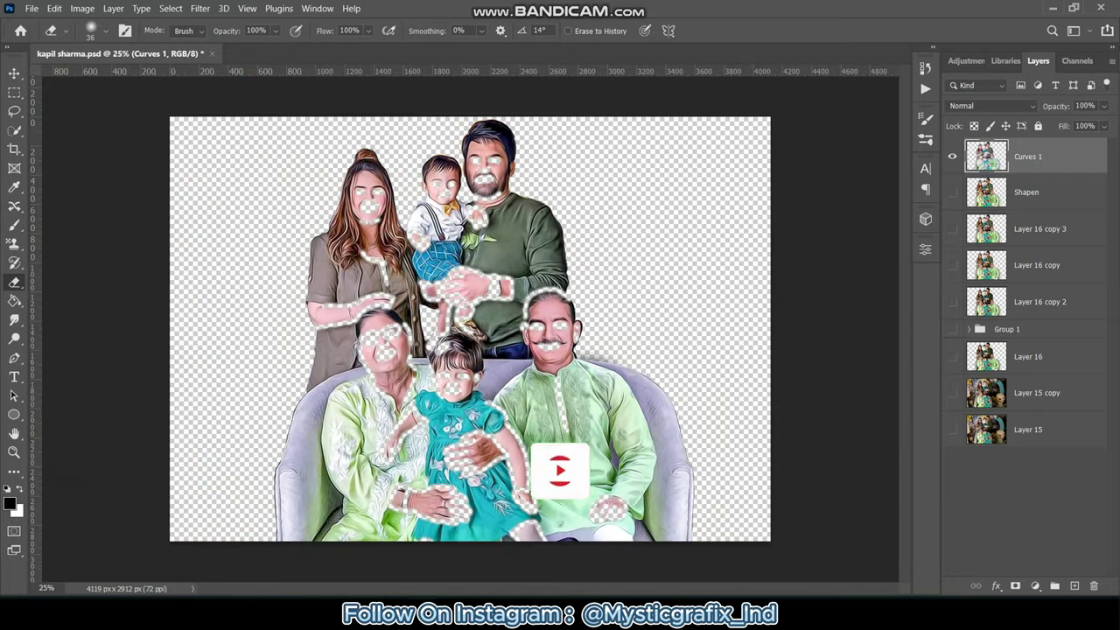
Copy the painted layer's outlined area from the Shapen layer onto a new layer.
{"action": "left_click", "coordinate": [985, 191], "text": "ctrl"}
{"action": "left_click", "coordinate": [1041, 192]}
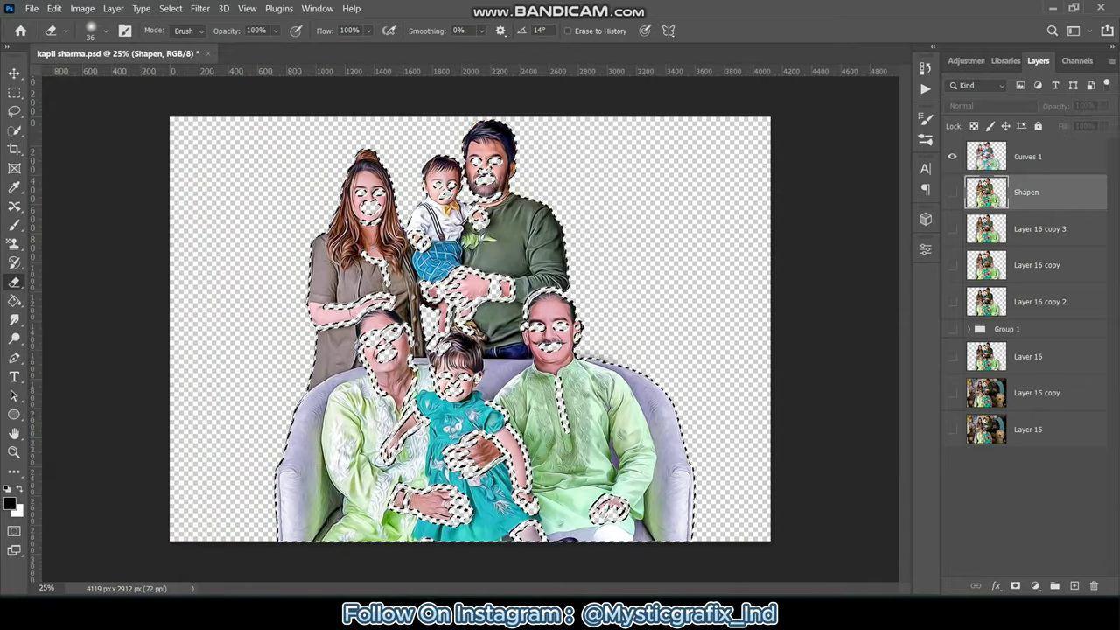
{"action": "key", "text": "ctrl+j"}
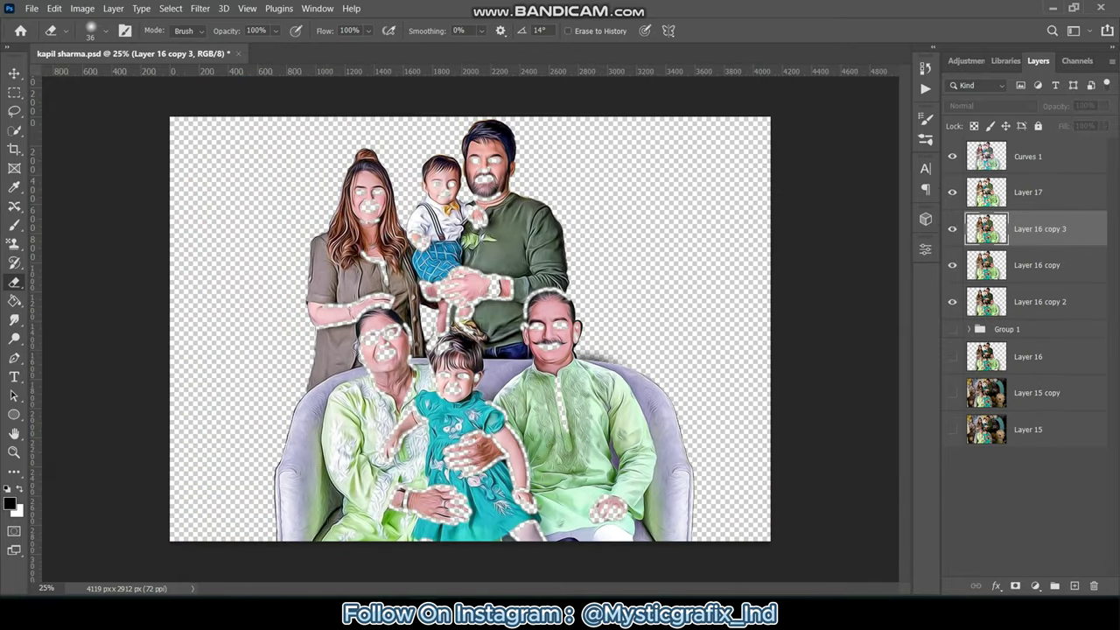
{"action": "key", "text": "ctrl+d"}
Select the family layers from Layer 16 copy 2 up through Curves 1.
{"action": "left_click", "coordinate": [1036, 301]}
{"action": "left_click", "coordinate": [1028, 356]}
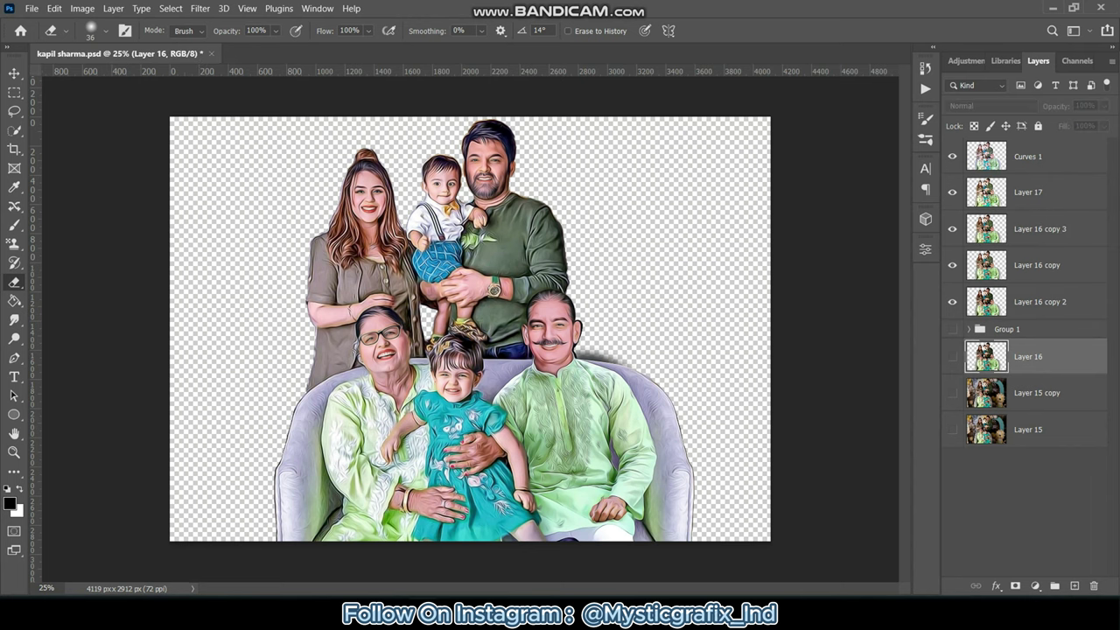
{"action": "left_click", "coordinate": [1050, 301]}
{"action": "left_click", "coordinate": [1060, 265]}
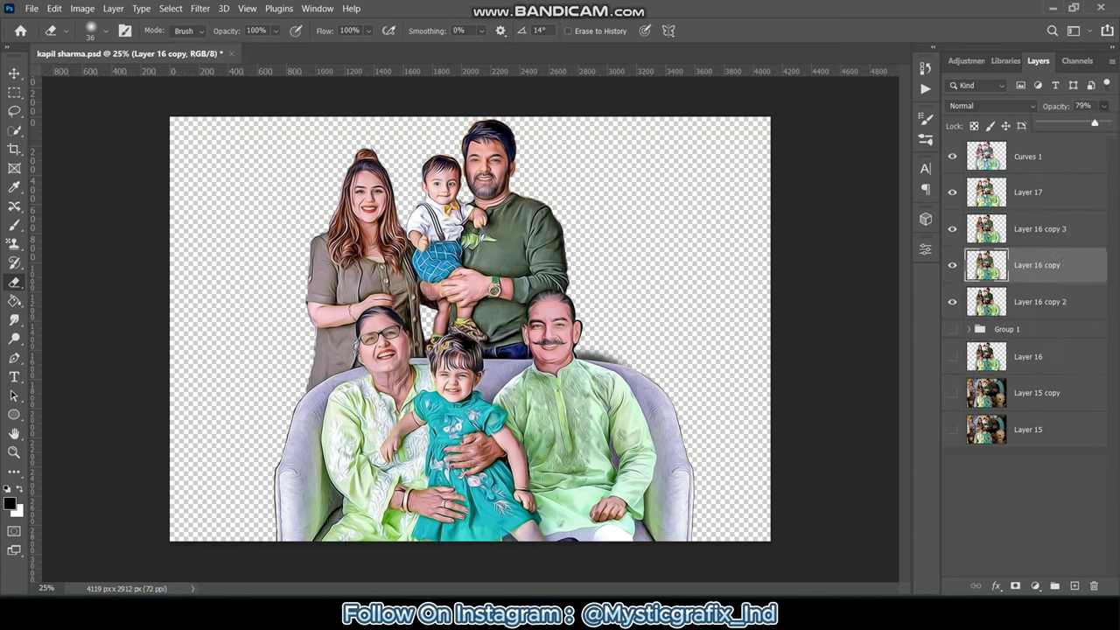
{"action": "left_click", "coordinate": [1040, 229]}
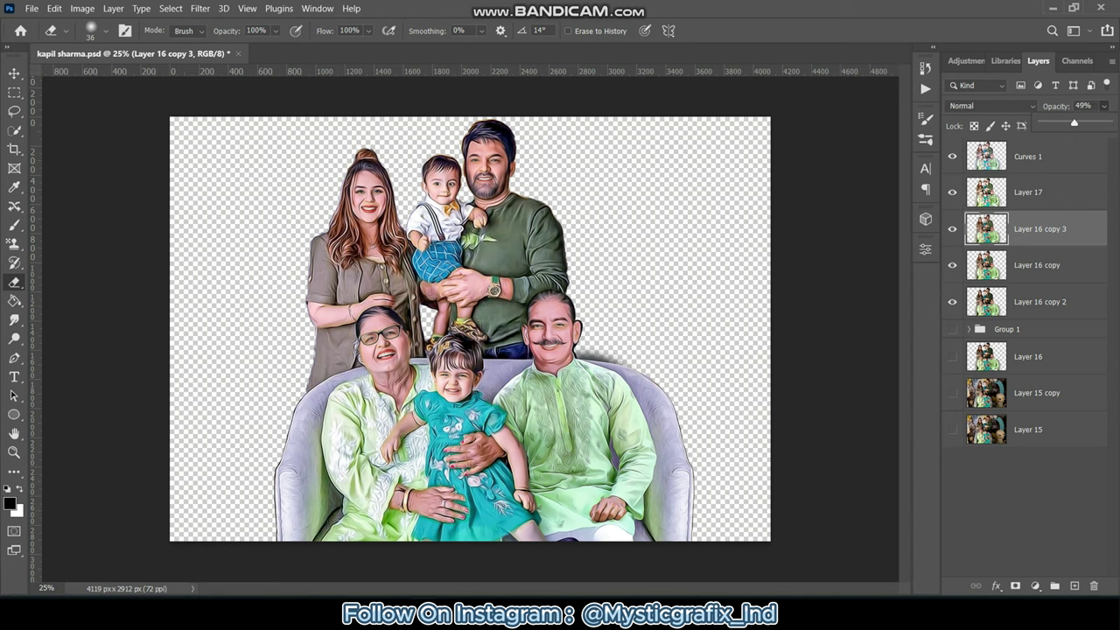
{"action": "left_click", "coordinate": [1041, 191]}
{"action": "left_click", "coordinate": [1027, 156]}
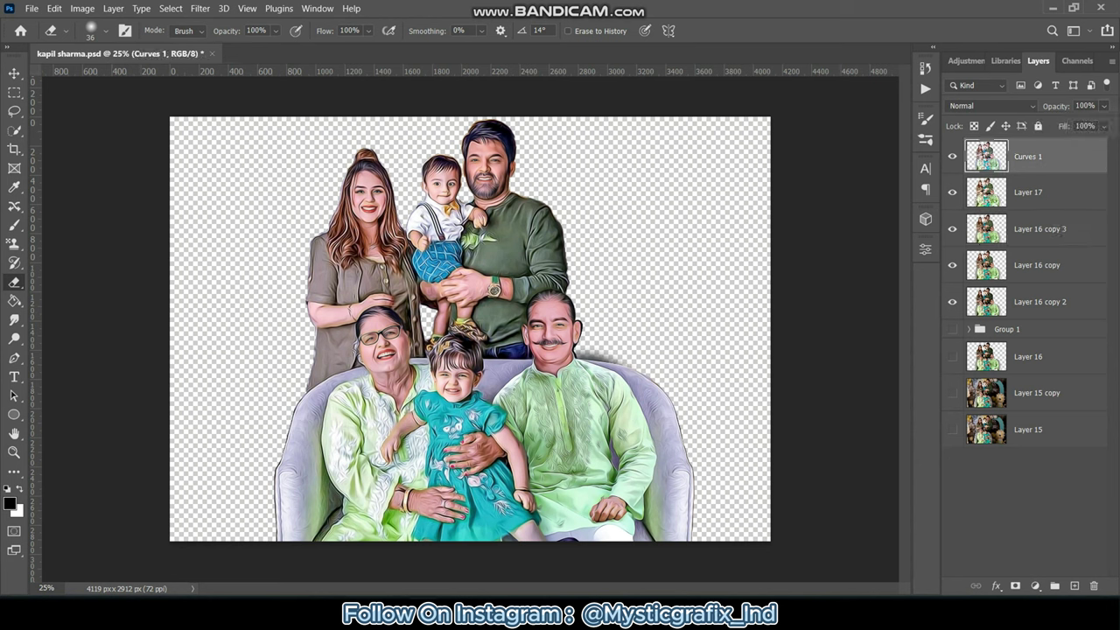
{"action": "left_click", "coordinate": [1040, 191]}
{"action": "left_click", "coordinate": [1041, 265]}
{"action": "left_click", "coordinate": [1041, 300]}
{"action": "key", "text": "alt+bracketright"}
{"action": "key", "text": "alt+bracketright"}
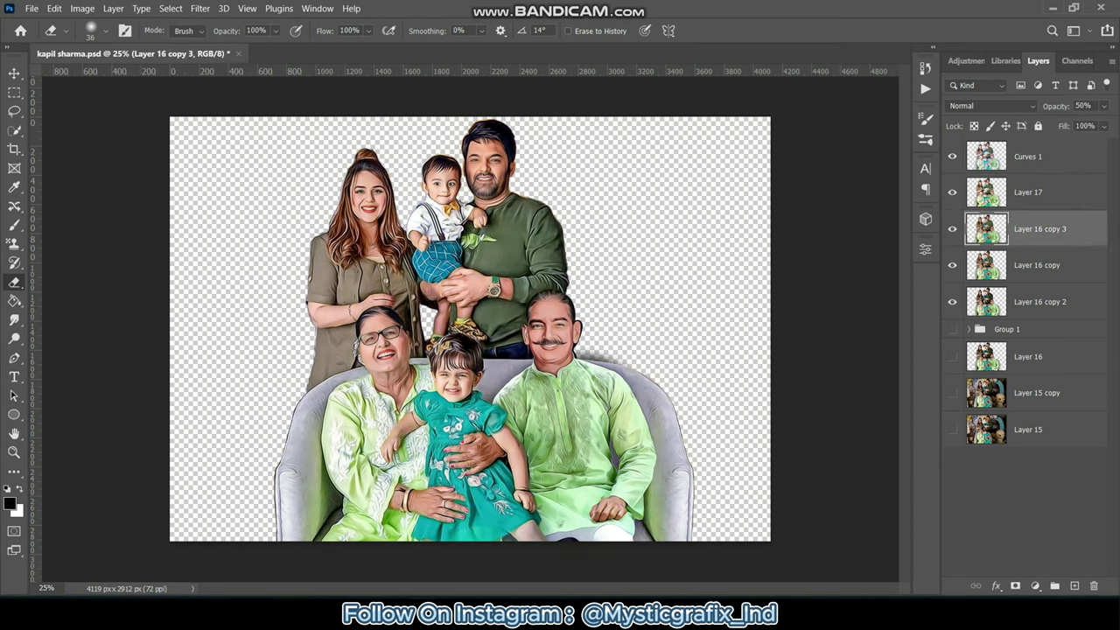
{"action": "key", "text": "alt+bracketright"}
{"action": "key", "text": "alt+bracketright"}
{"action": "key", "text": "shift+alt+bracketleft"}
{"action": "key", "text": "shift+alt+bracketleft"}
{"action": "key", "text": "shift+alt+bracketleft"}
{"action": "key", "text": "shift+alt+bracketleft"}
{"action": "key", "text": "shift+alt+bracketleft"}
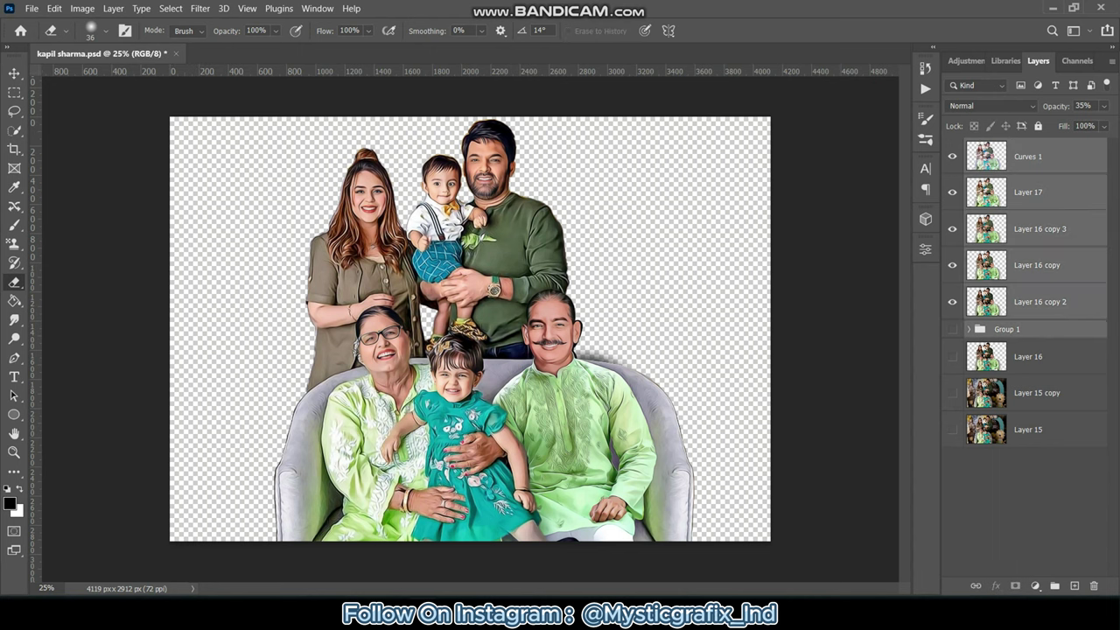
Group the selected layers into Group 2, merge a duplicate into Group 2 copy, and save.
{"action": "key", "text": "ctrl+g"}
{"action": "key", "text": "ctrl+j"}
{"action": "key", "text": "ctrl+e"}
{"action": "key", "text": "ctrl+s"}
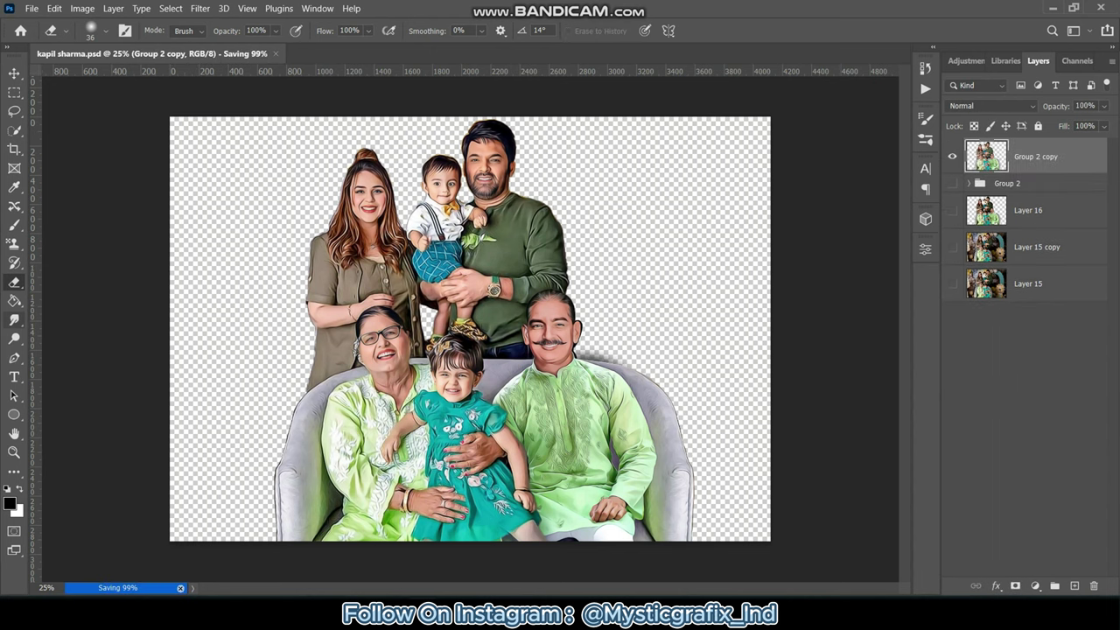
Set the smudge brush to 31 px and smooth the woman's cheeks, jaw and smile line.
{"action": "scroll", "coordinate": [490, 332], "scroll_direction": "up", "scroll_amount": 5}
{"action": "left_click", "coordinate": [106, 31]}
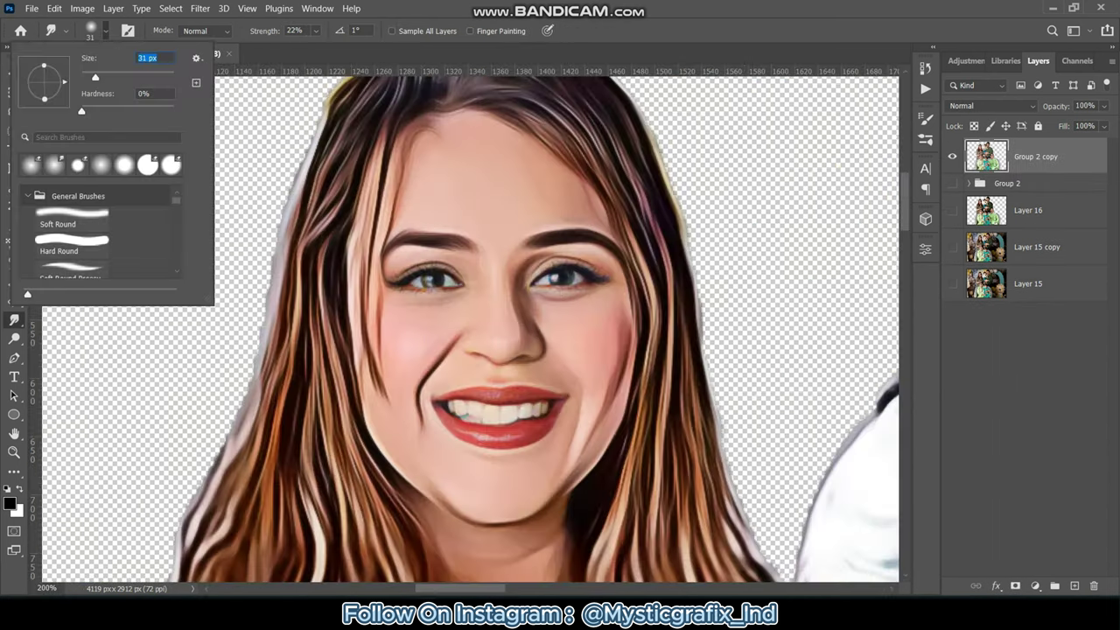
{"action": "type", "text": "31"}
{"action": "key", "text": "Return"}
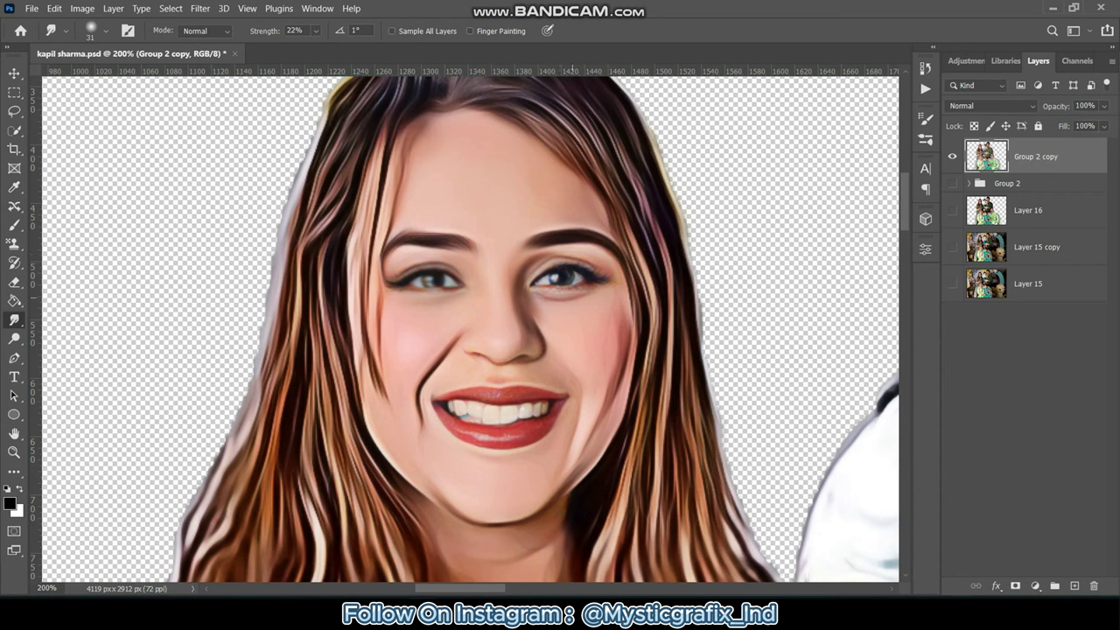
{"action": "left_click_drag", "start_coordinate": [593, 322], "coordinate": [562, 363]}
{"action": "left_click_drag", "start_coordinate": [604, 393], "coordinate": [577, 467]}
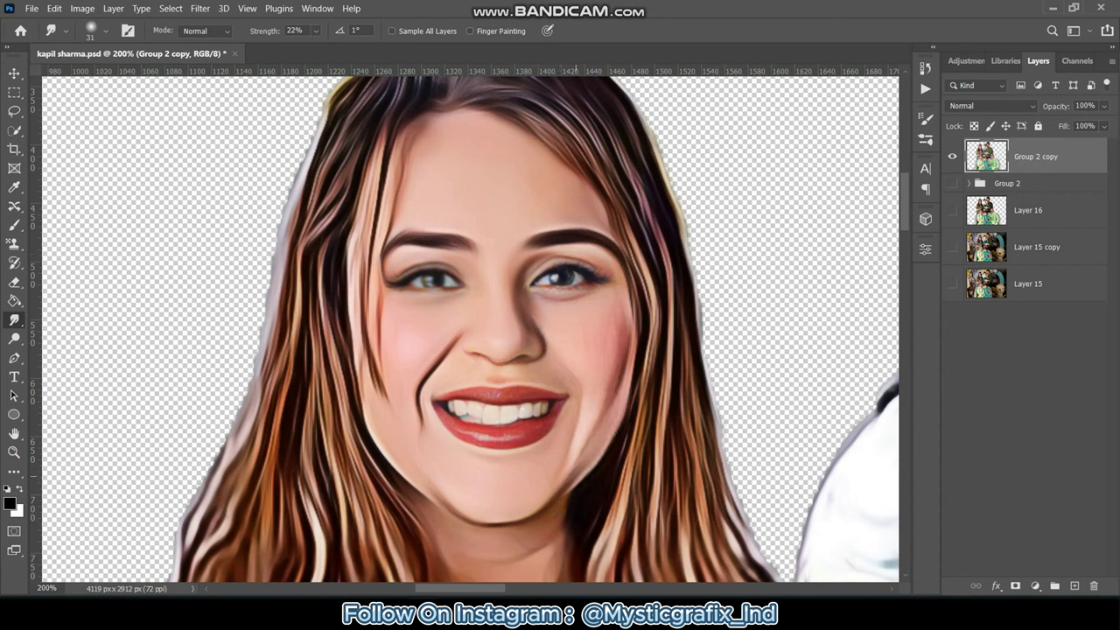
{"action": "left_click_drag", "start_coordinate": [422, 378], "coordinate": [412, 420]}
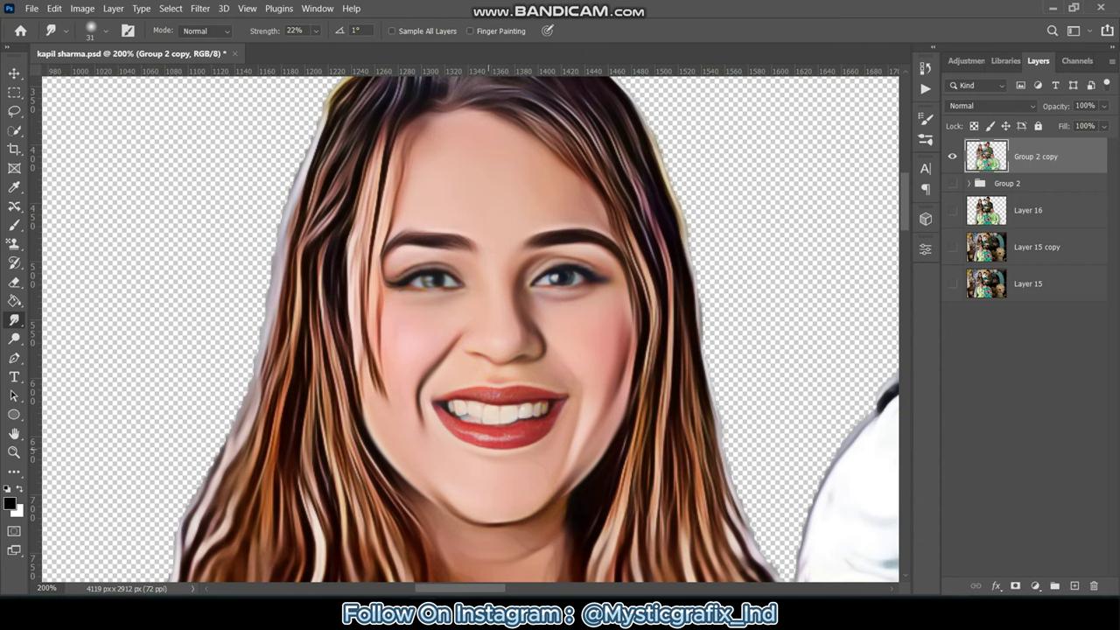
Smooth the teeth on the right of the woman's smile and the skin below the child's nose.
{"action": "scroll", "coordinate": [470, 329], "scroll_direction": "down", "scroll_amount": 5}
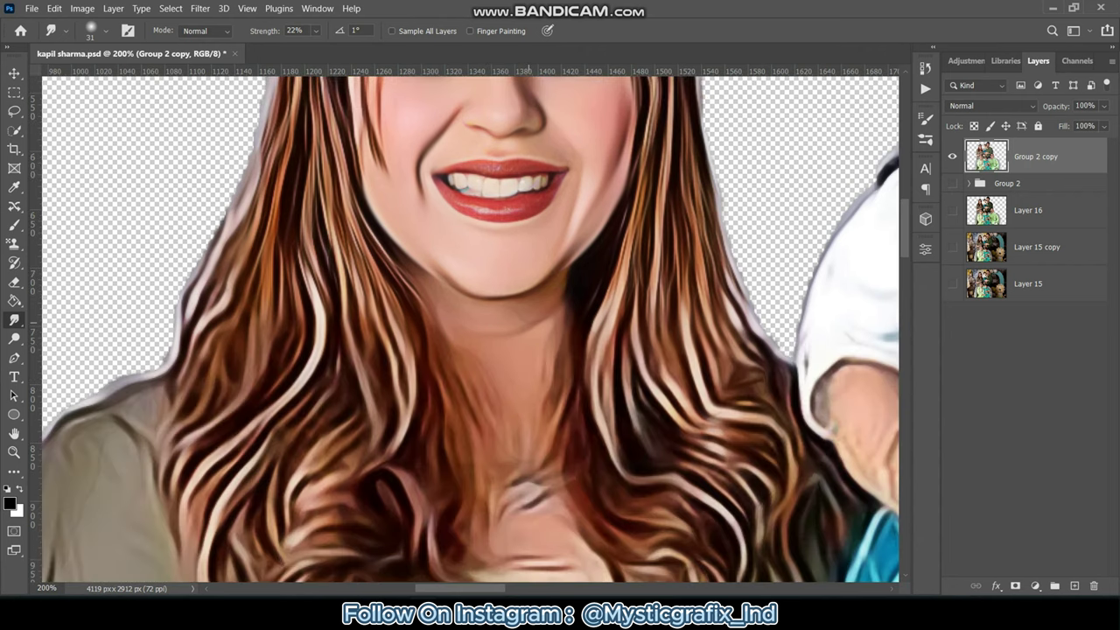
{"action": "key", "text": "ctrl+minus"}
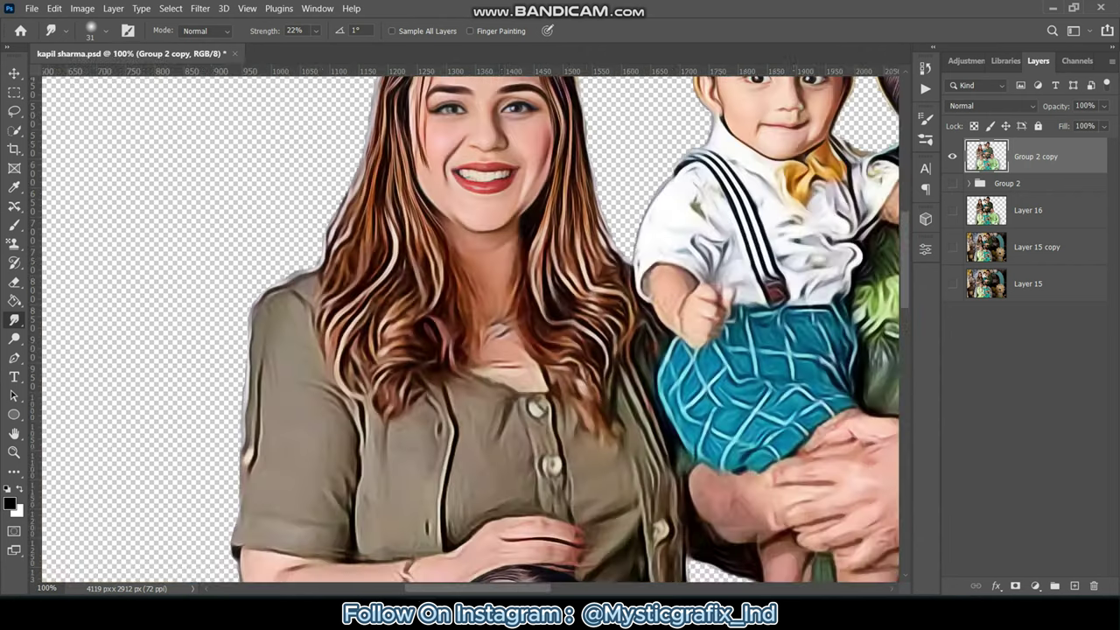
{"action": "scroll", "coordinate": [468, 127], "scroll_direction": "up", "scroll_amount": 1}
{"action": "scroll", "coordinate": [468, 128], "scroll_direction": "up", "scroll_amount": 1}
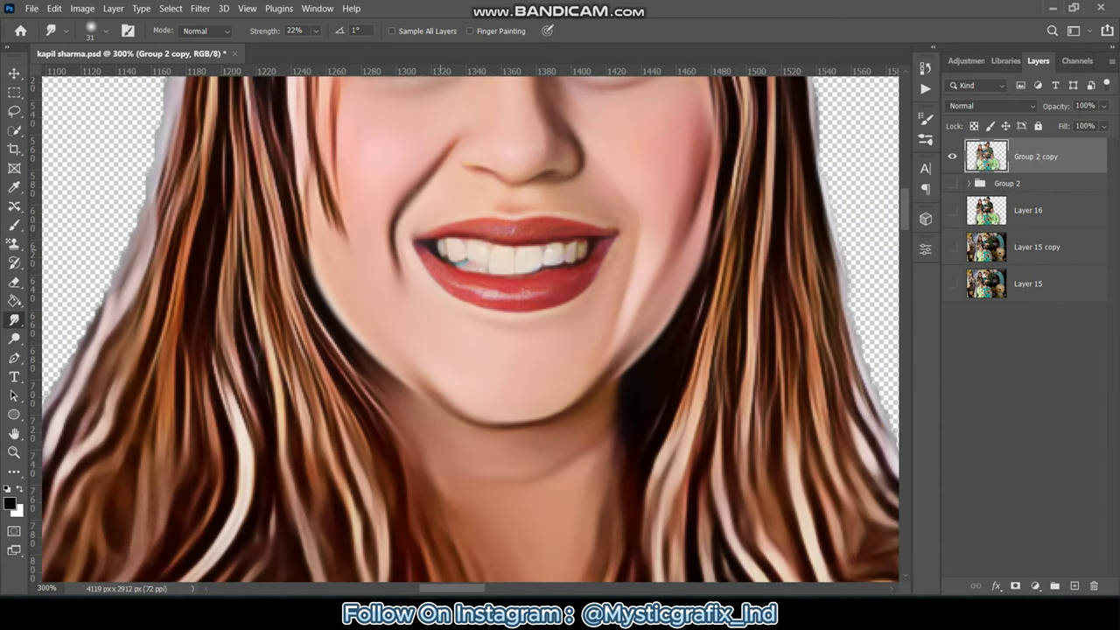
{"action": "left_click_drag", "start_coordinate": [546, 251], "coordinate": [560, 252]}
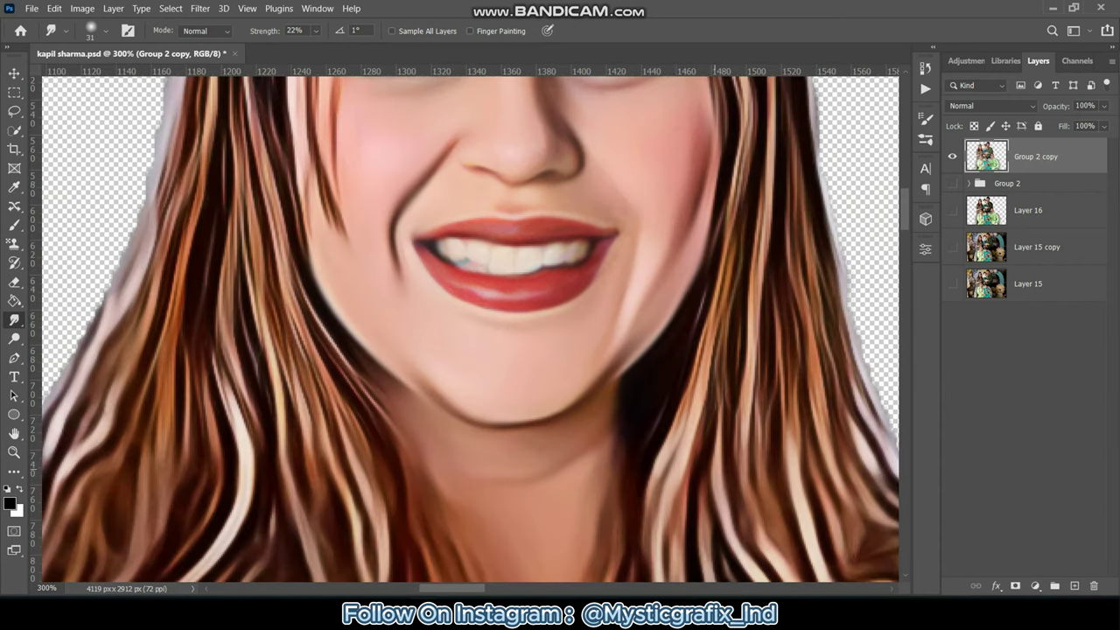
{"action": "left_click_drag", "start_coordinate": [744, 306], "coordinate": [219, 393]}
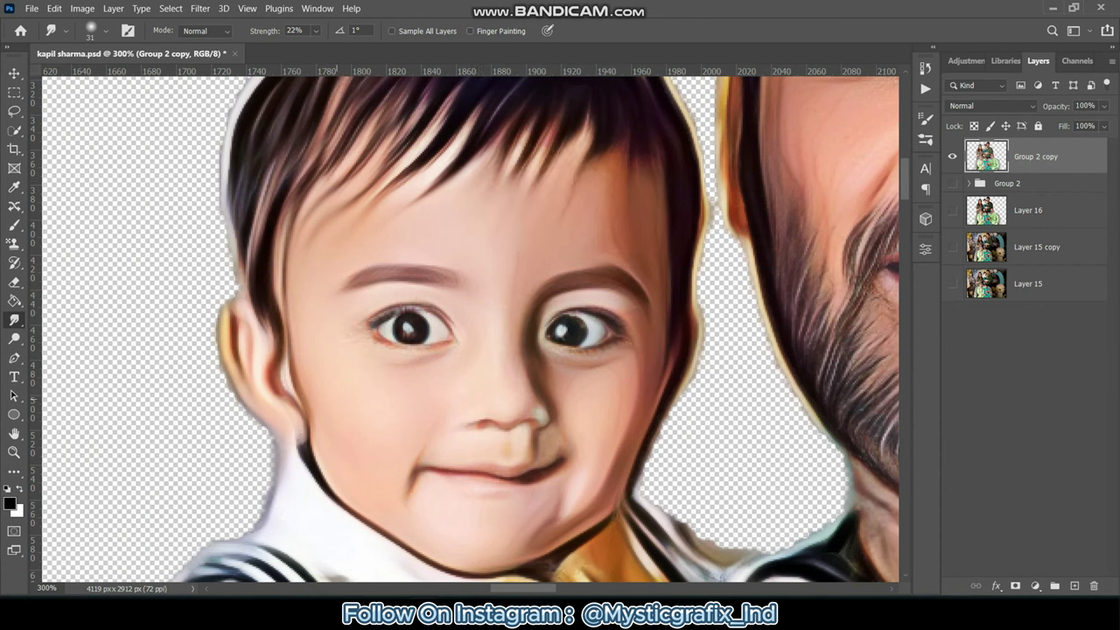
{"action": "left_click_drag", "start_coordinate": [558, 430], "coordinate": [537, 456]}
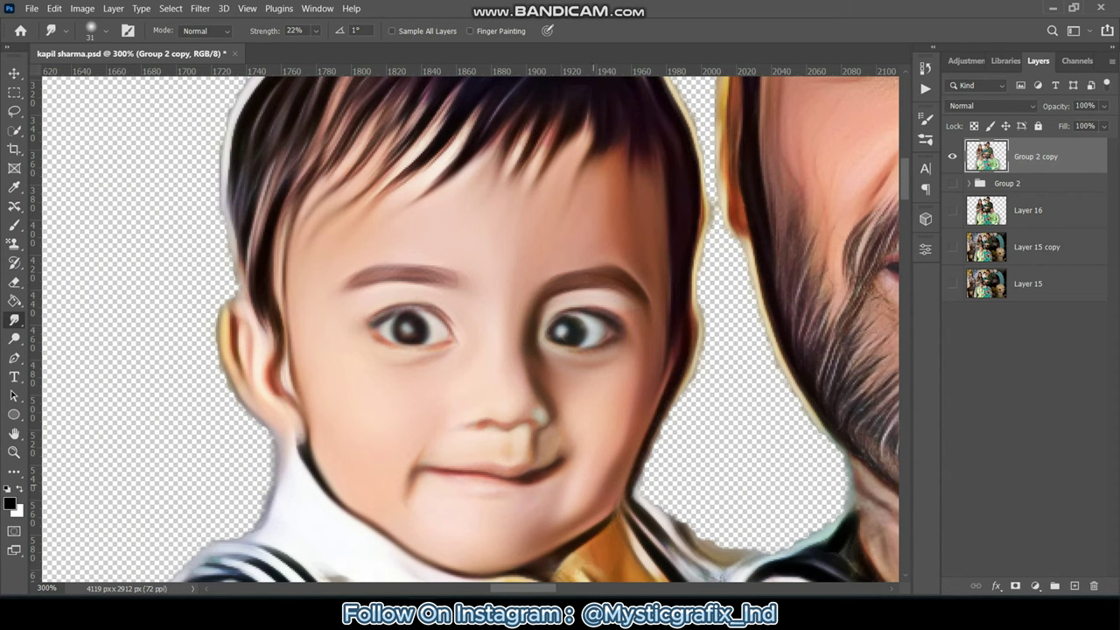
{"action": "scroll", "coordinate": [537, 417], "scroll_direction": "down", "scroll_amount": 5}
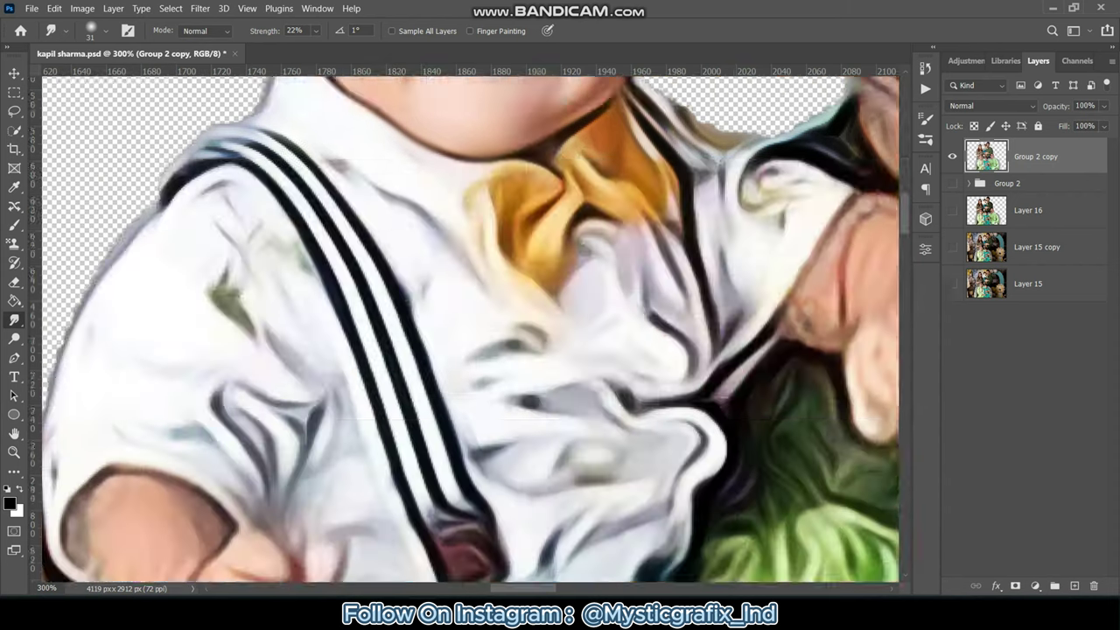
{"action": "scroll", "coordinate": [537, 417], "scroll_direction": "down", "scroll_amount": 5}
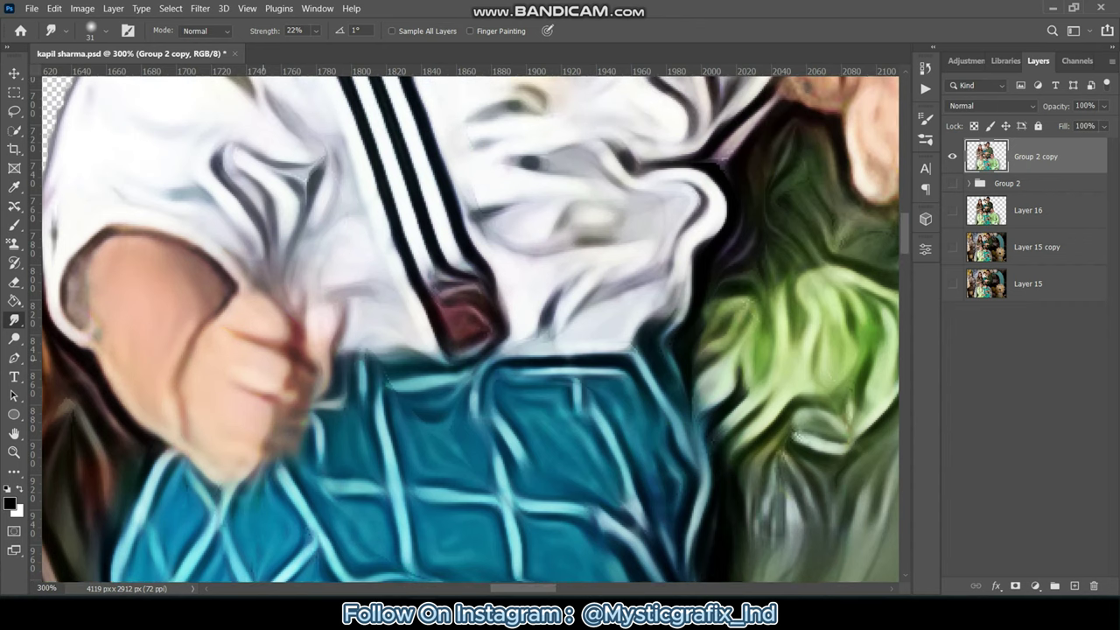
{"action": "key", "text": "ctrl+minus"}
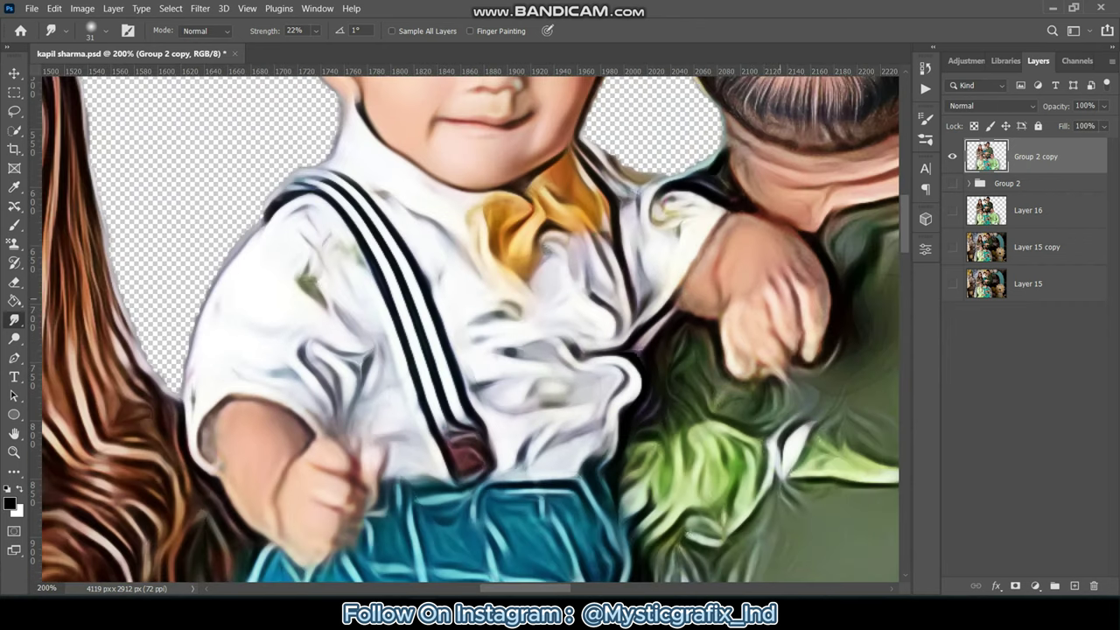
{"action": "scroll", "coordinate": [471, 329], "scroll_direction": "down", "scroll_amount": 5}
Smudge the right edge of the bearded man's neck.
{"action": "scroll", "coordinate": [471, 329], "scroll_direction": "down", "scroll_amount": 3}
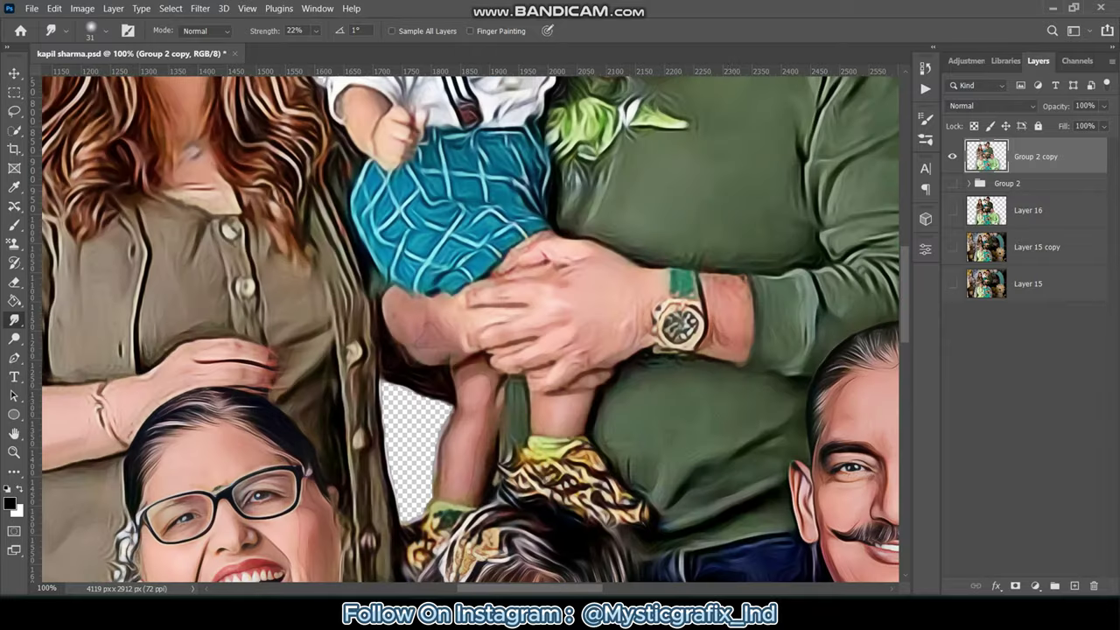
{"action": "scroll", "coordinate": [471, 329], "scroll_direction": "up", "scroll_amount": 3}
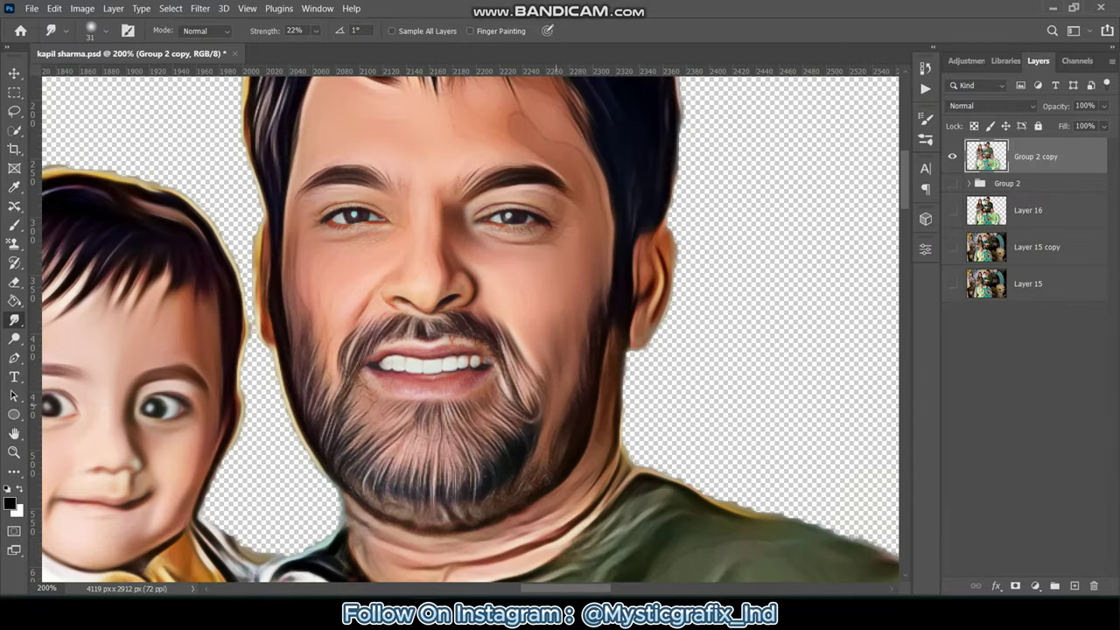
{"action": "left_click_drag", "start_coordinate": [619, 393], "coordinate": [592, 488]}
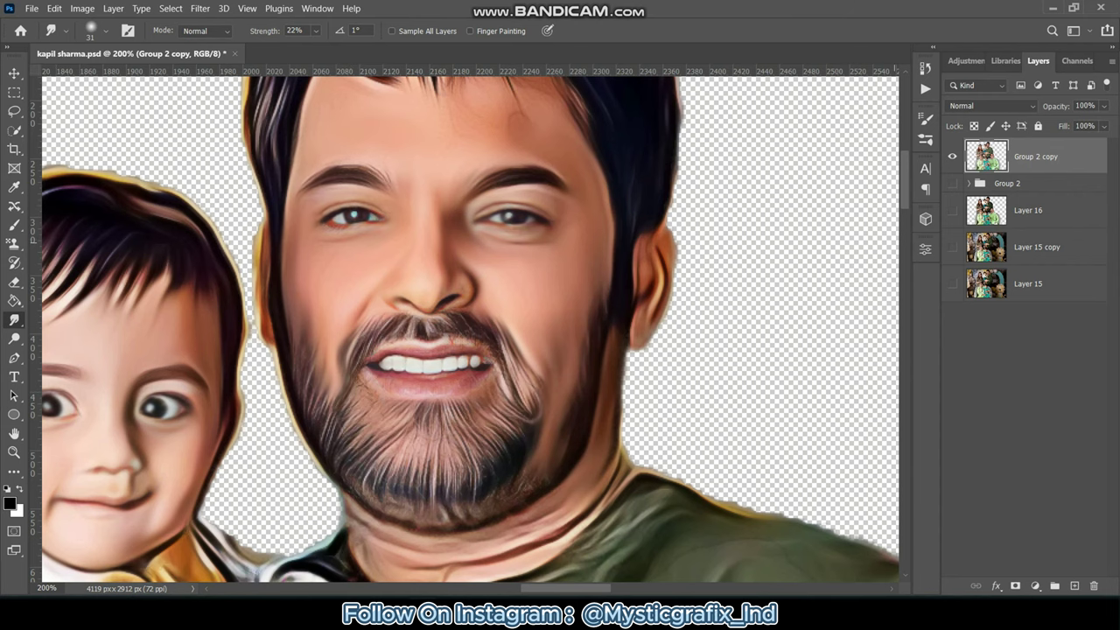
Streak the beard below the man's lips and chin, and smooth the jaw shadow on his neck.
{"action": "scroll", "coordinate": [315, 175], "scroll_direction": "up", "scroll_amount": 3}
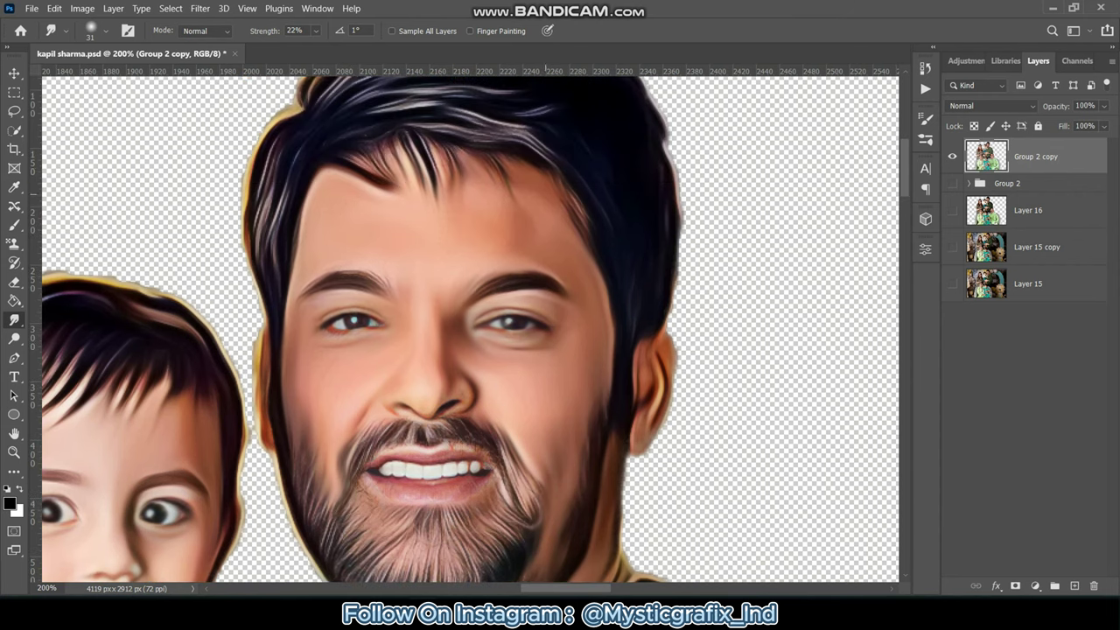
{"action": "scroll", "coordinate": [469, 329], "scroll_direction": "down", "scroll_amount": 4}
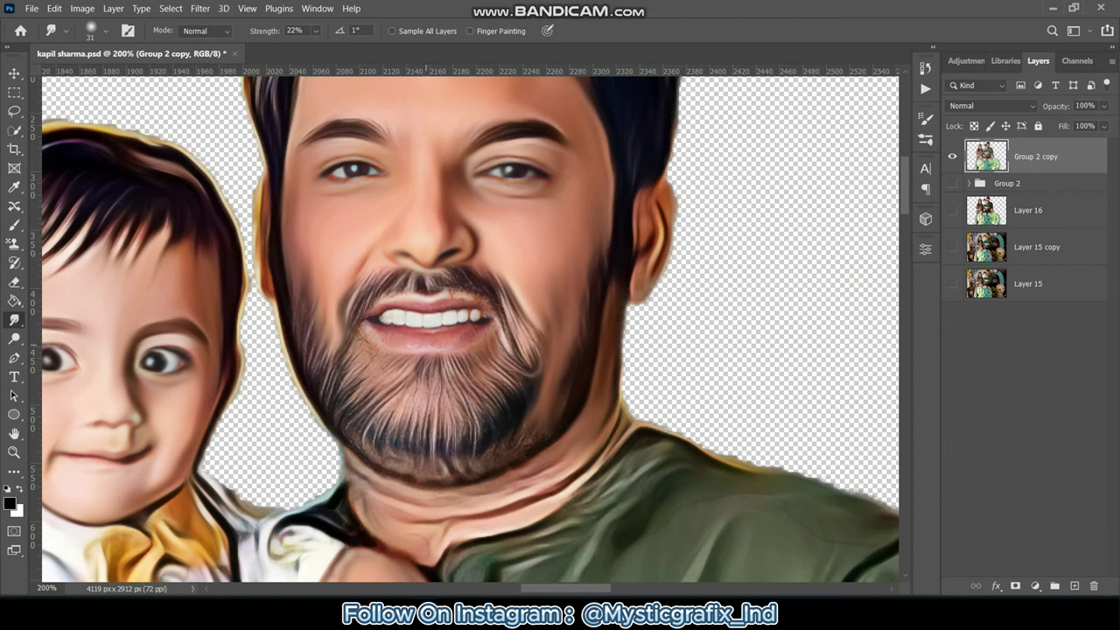
{"action": "left_click_drag", "start_coordinate": [464, 339], "coordinate": [384, 311]}
{"action": "mouse_move", "coordinate": [398, 389]}
{"action": "left_mouse_down"}
{"action": "mouse_move", "coordinate": [394, 366]}
{"action": "mouse_move", "coordinate": [464, 427]}
{"action": "mouse_move", "coordinate": [507, 350]}
{"action": "left_mouse_up"}
{"action": "mouse_move", "coordinate": [603, 429]}
{"action": "left_mouse_down"}
{"action": "mouse_move", "coordinate": [531, 494]}
{"action": "mouse_move", "coordinate": [481, 494]}
{"action": "left_mouse_up"}
{"action": "left_click_drag", "start_coordinate": [376, 477], "coordinate": [345, 490]}
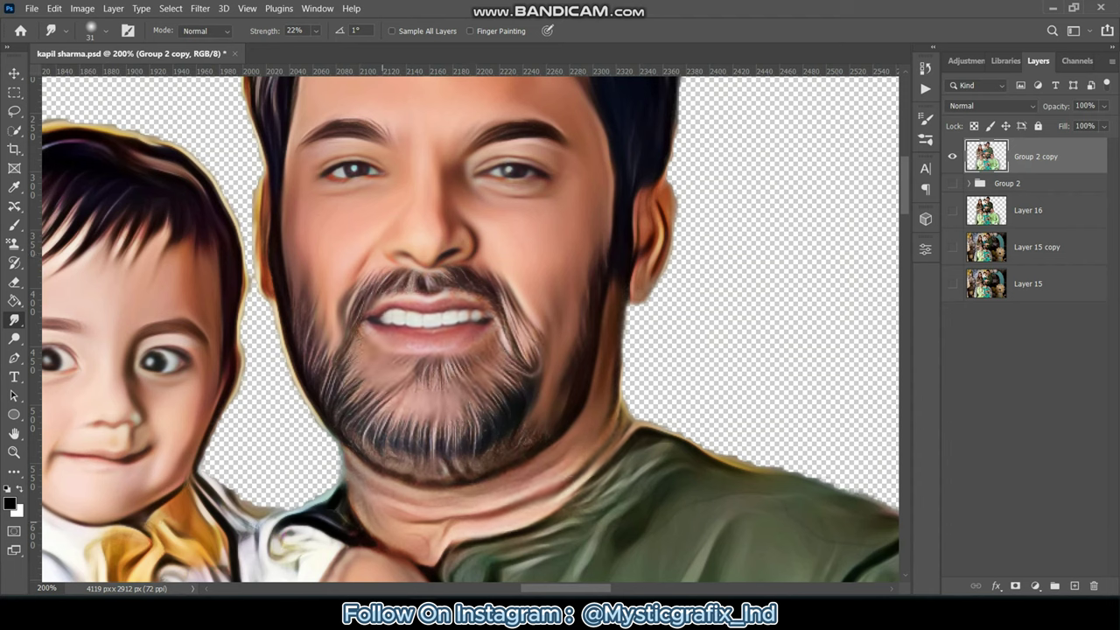
{"action": "left_click_drag", "start_coordinate": [407, 516], "coordinate": [451, 535]}
Smudge the hand skin beside the wristwatch and the man's lower fingers and knuckles.
{"action": "scroll", "coordinate": [470, 328], "scroll_direction": "down", "scroll_amount": 10}
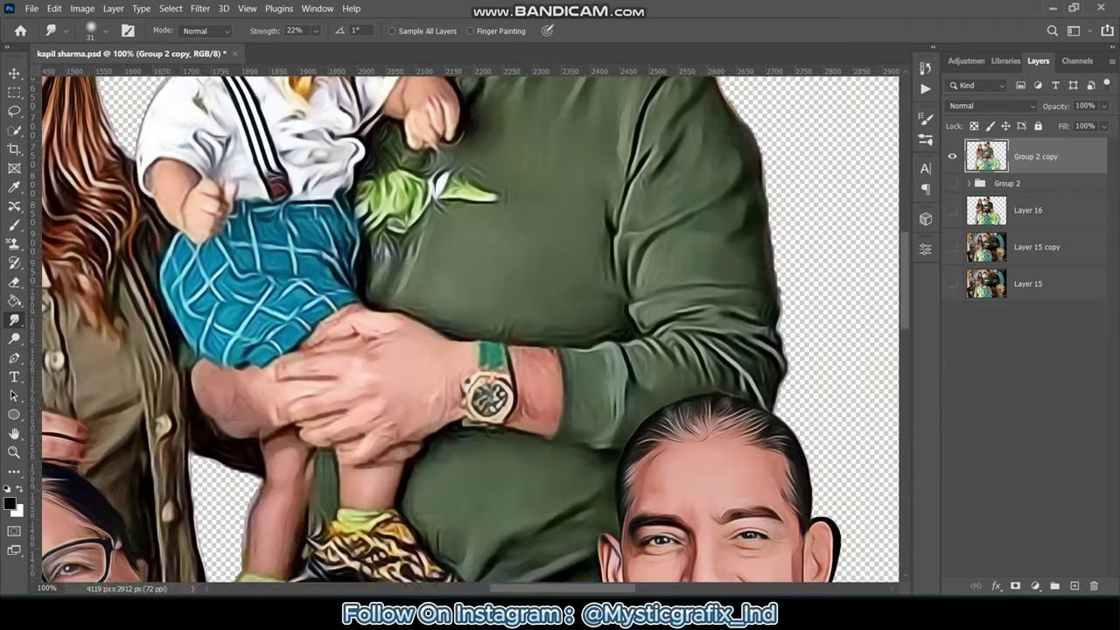
{"action": "left_click_drag", "start_coordinate": [595, 394], "coordinate": [623, 388]}
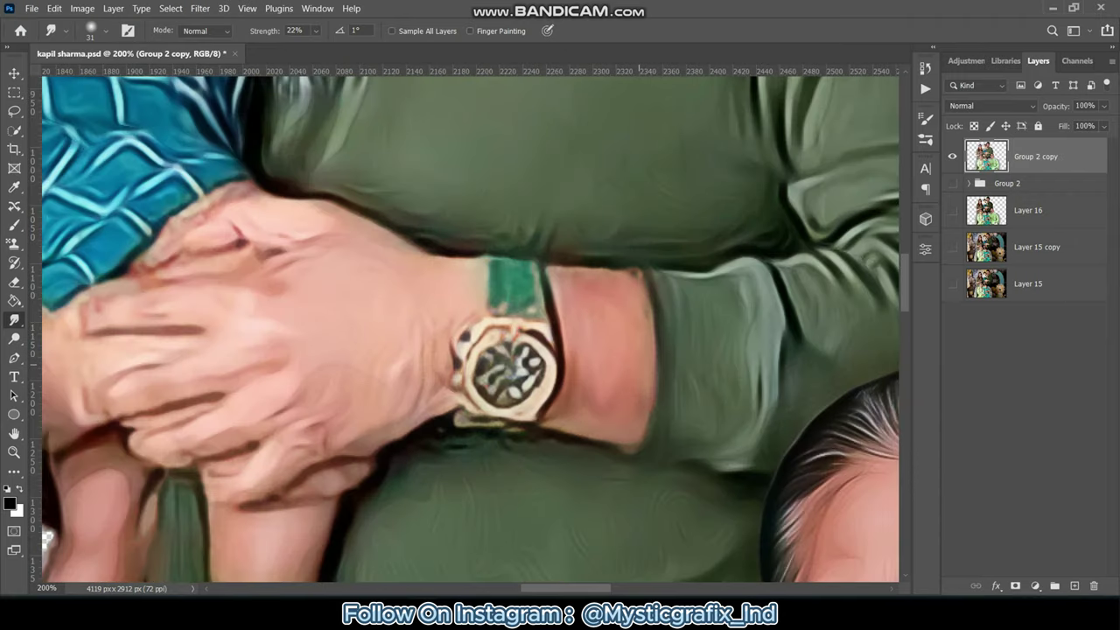
{"action": "left_click_drag", "start_coordinate": [441, 385], "coordinate": [398, 371]}
{"action": "left_click_drag", "start_coordinate": [354, 443], "coordinate": [297, 446]}
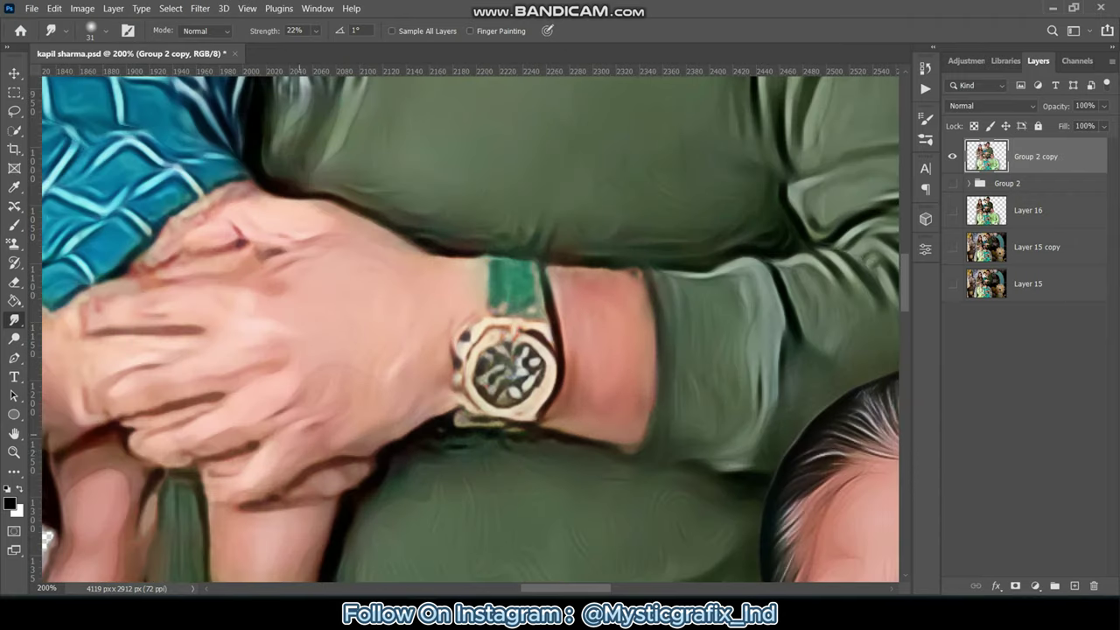
{"action": "left_click_drag", "start_coordinate": [320, 494], "coordinate": [256, 510]}
{"action": "left_click_drag", "start_coordinate": [341, 472], "coordinate": [322, 490]}
{"action": "mouse_move", "coordinate": [294, 398]}
{"action": "left_mouse_down"}
{"action": "mouse_move", "coordinate": [273, 413]}
{"action": "mouse_move", "coordinate": [271, 372]}
{"action": "left_mouse_up"}
{"action": "mouse_move", "coordinate": [175, 451]}
{"action": "left_mouse_down"}
{"action": "mouse_move", "coordinate": [157, 429]}
{"action": "mouse_move", "coordinate": [278, 256]}
{"action": "mouse_move", "coordinate": [314, 241]}
{"action": "left_mouse_up"}
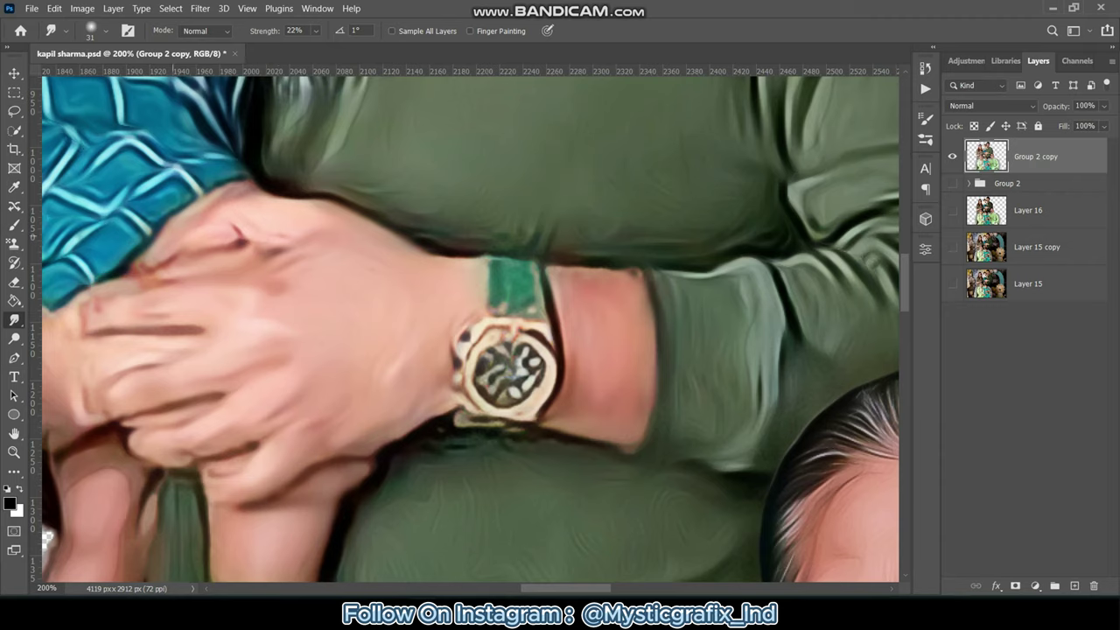
Smooth the remaining fingers and knuckles of the man's hand holding the child.
{"action": "scroll", "coordinate": [324, 245], "scroll_direction": "left", "scroll_amount": 5}
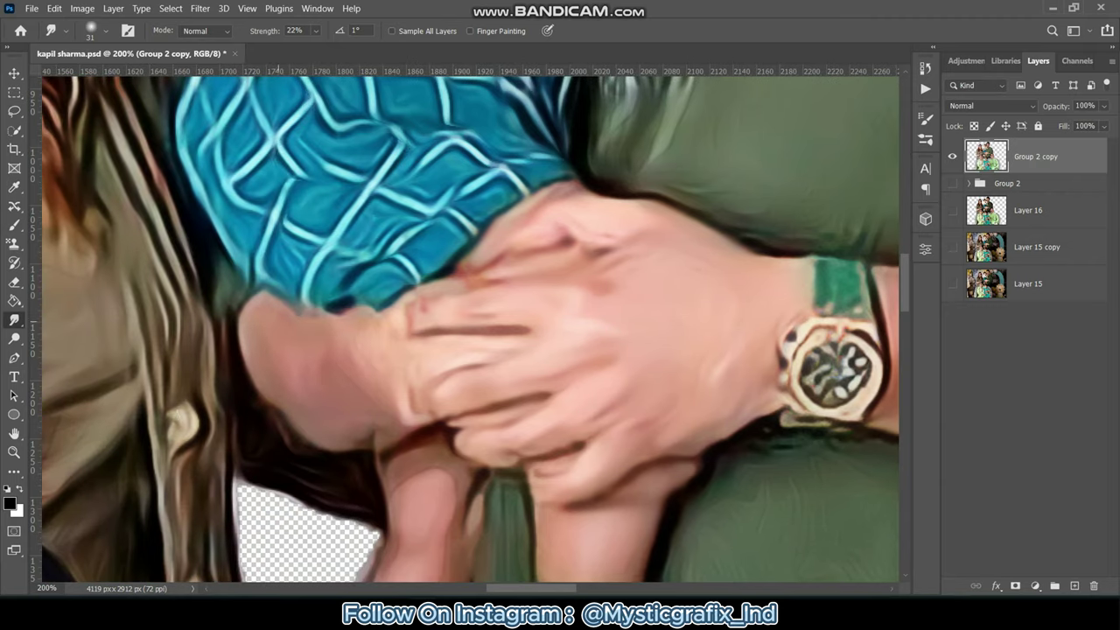
{"action": "mouse_move", "coordinate": [411, 422]}
{"action": "left_mouse_down"}
{"action": "mouse_move", "coordinate": [398, 388]}
{"action": "mouse_move", "coordinate": [359, 448]}
{"action": "mouse_move", "coordinate": [418, 374]}
{"action": "left_mouse_up"}
{"action": "left_click_drag", "start_coordinate": [507, 331], "coordinate": [420, 338]}
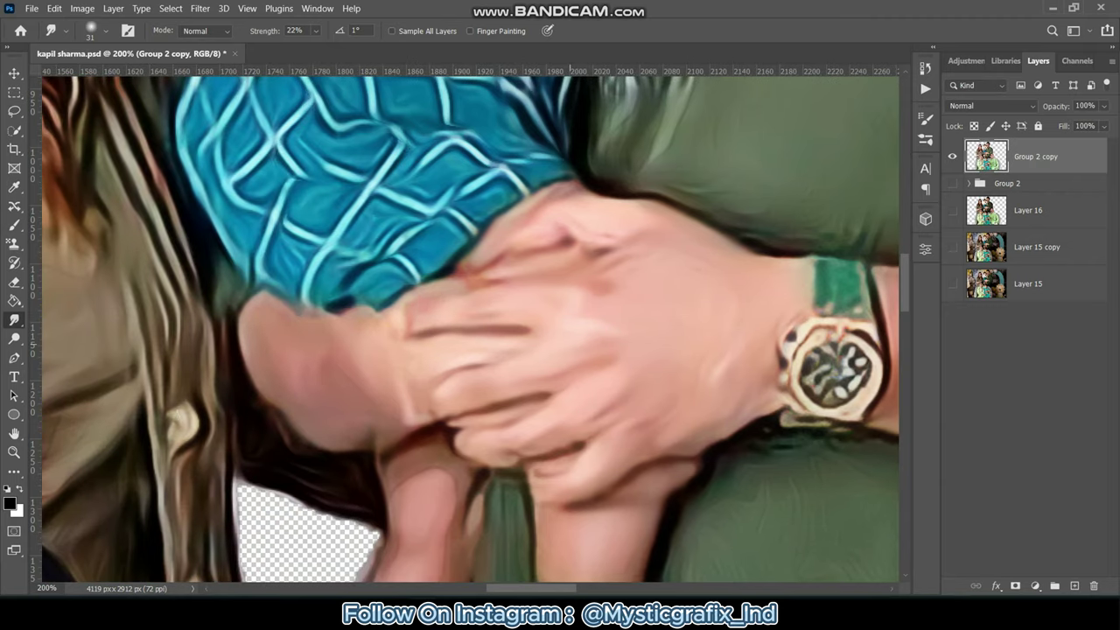
{"action": "scroll", "coordinate": [570, 368], "scroll_direction": "down", "scroll_amount": 2}
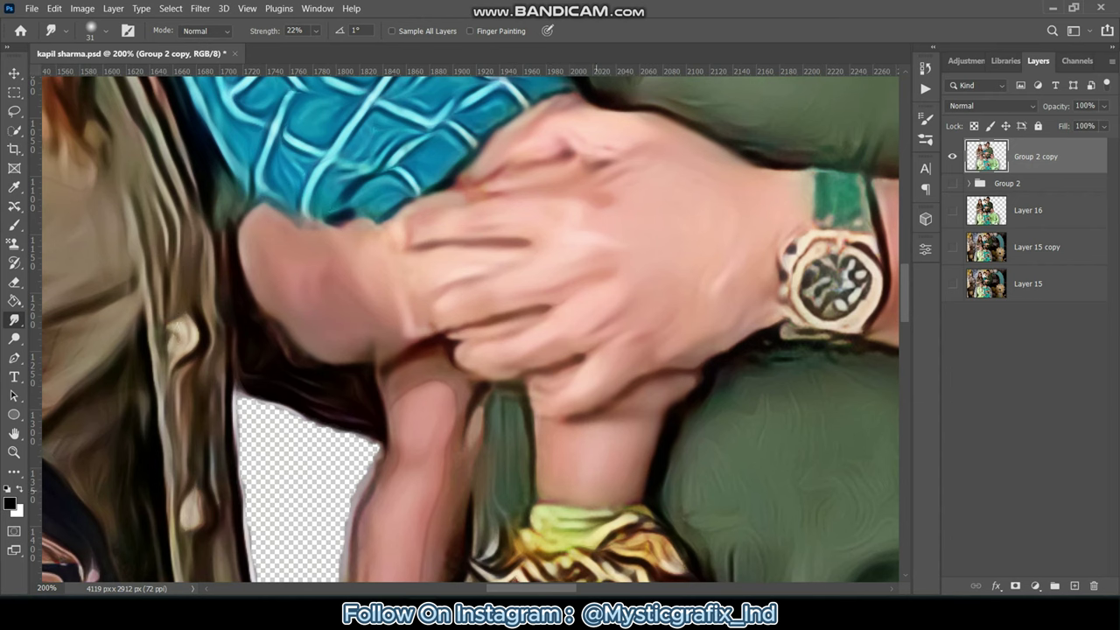
{"action": "scroll", "coordinate": [577, 350], "scroll_direction": "down", "scroll_amount": 2}
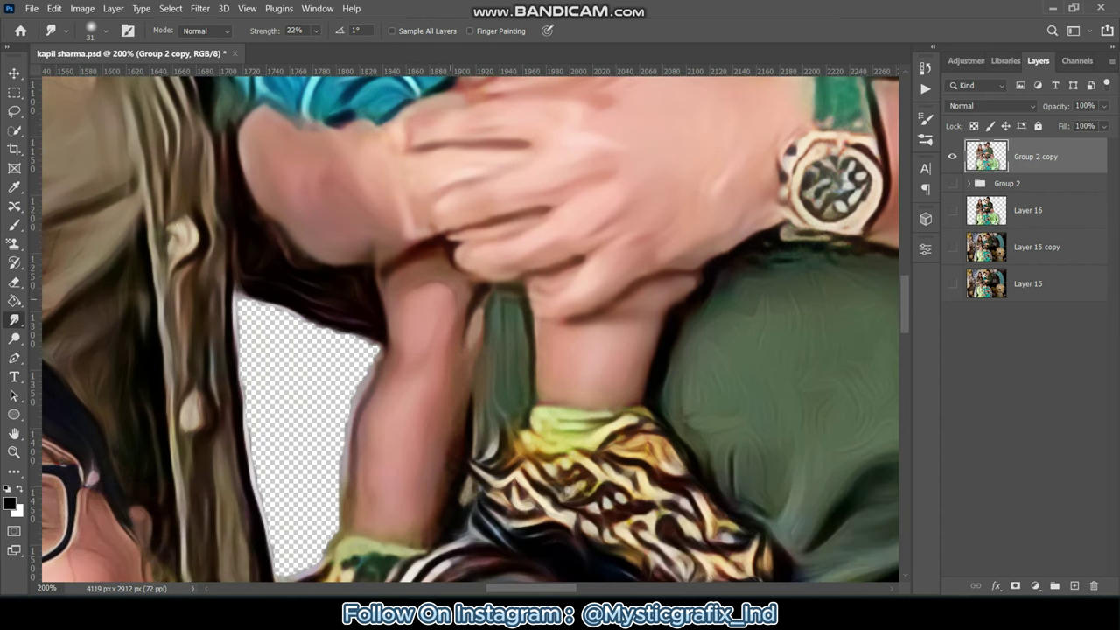
{"action": "scroll", "coordinate": [437, 289], "scroll_direction": "down", "scroll_amount": 3}
{"action": "scroll", "coordinate": [438, 288], "scroll_direction": "up", "scroll_amount": 2}
{"action": "scroll", "coordinate": [437, 289], "scroll_direction": "up", "scroll_amount": 3}
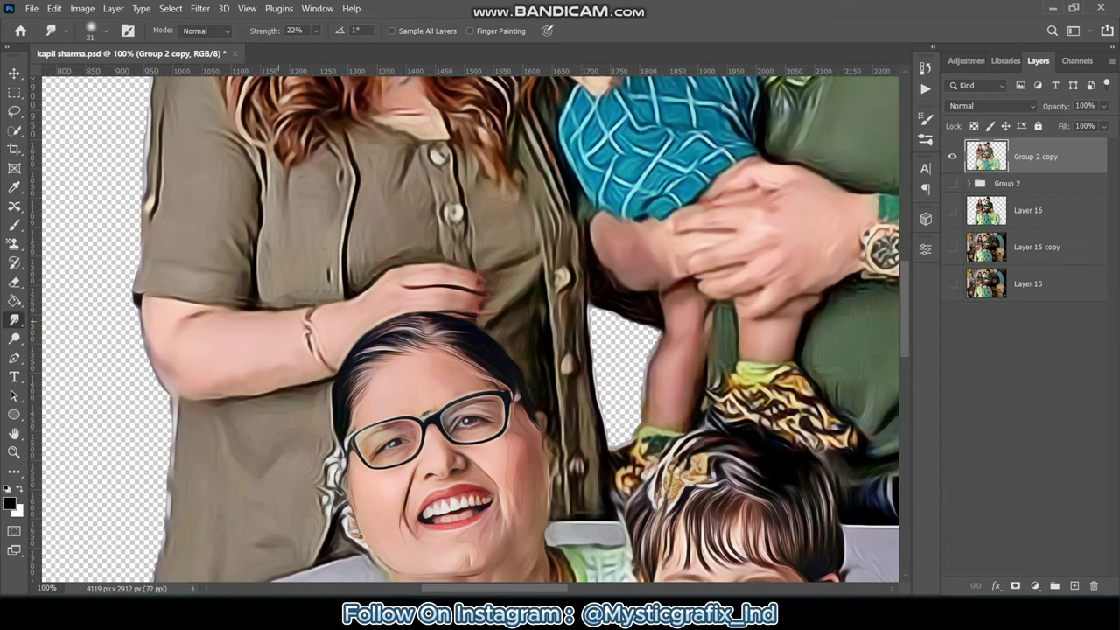
Smudge the skin between the glasses and nose, the smile line, and the right cheek shadow.
{"action": "scroll", "coordinate": [473, 525], "scroll_direction": "up", "scroll_amount": 1}
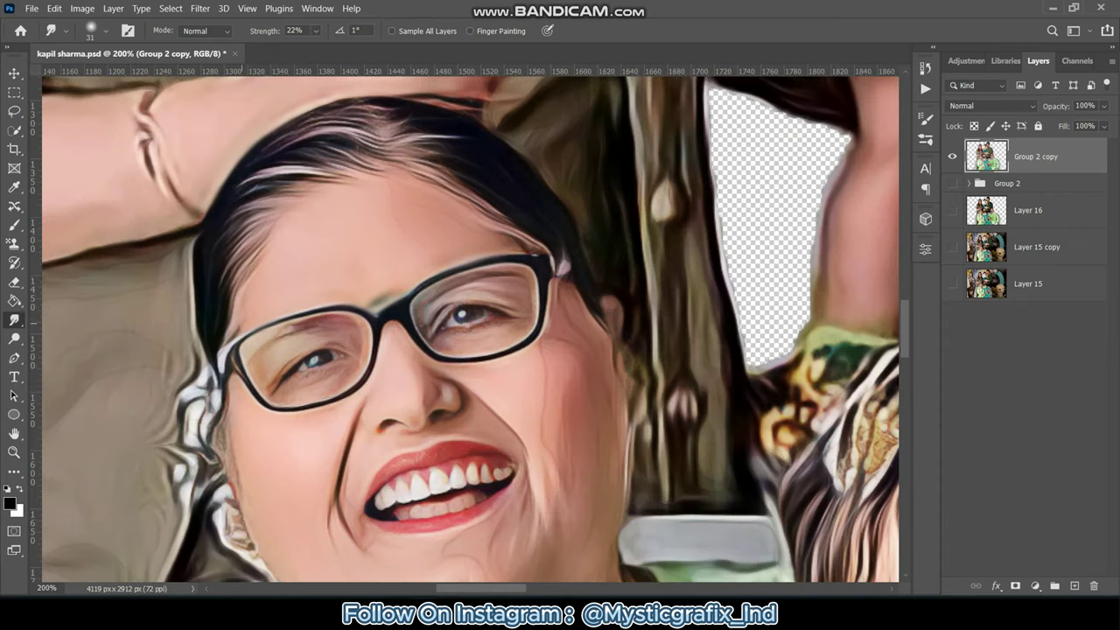
{"action": "scroll", "coordinate": [294, 243], "scroll_direction": "down", "scroll_amount": 2}
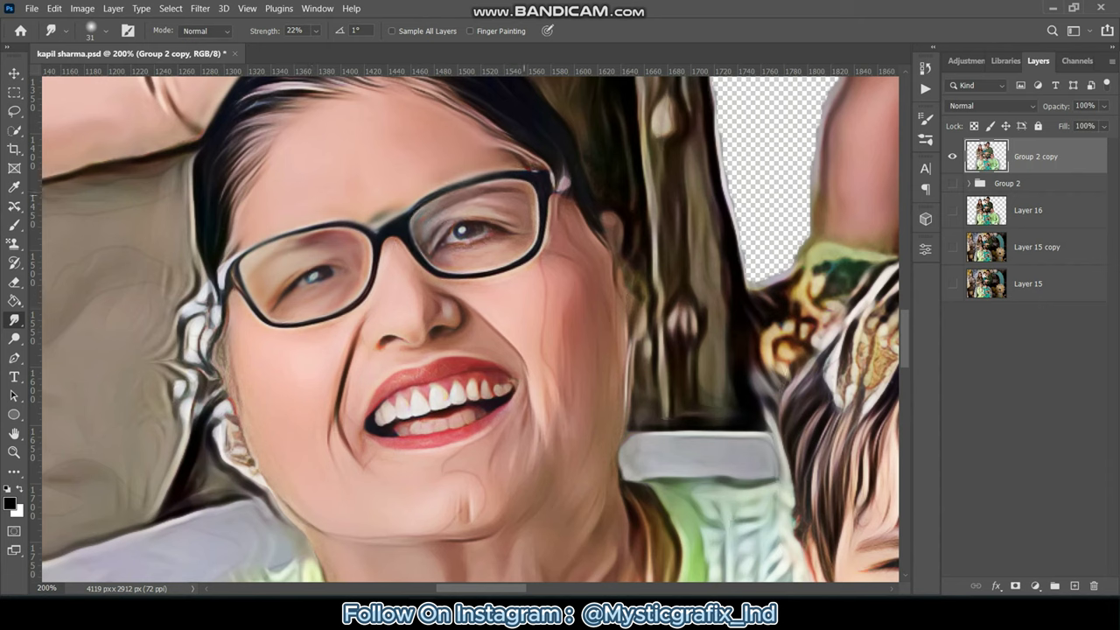
{"action": "left_click_drag", "start_coordinate": [523, 210], "coordinate": [463, 273]}
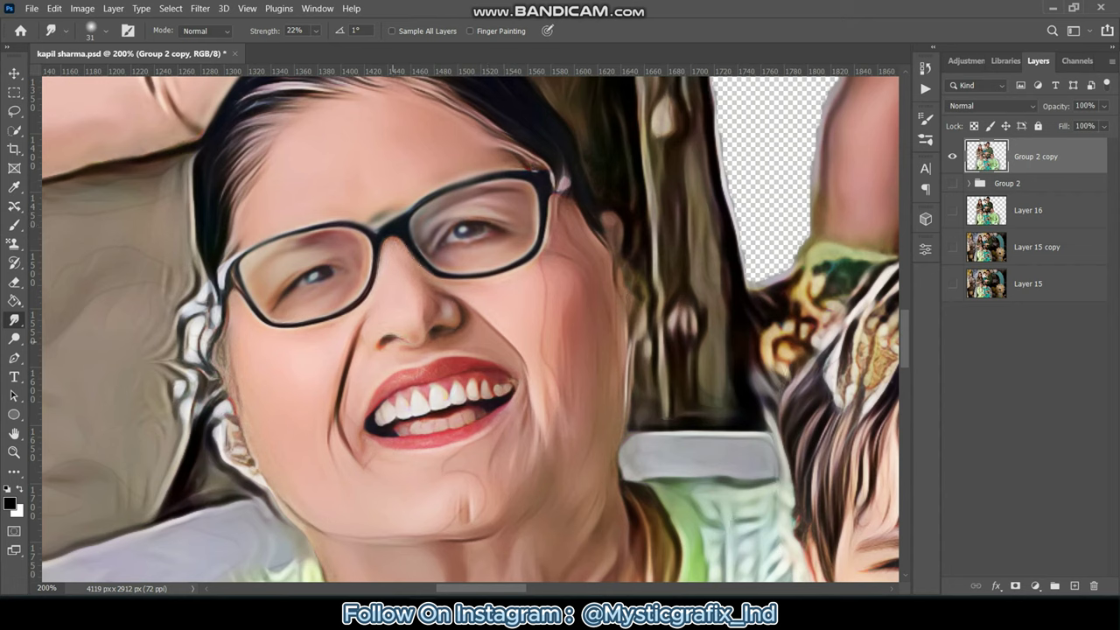
{"action": "mouse_move", "coordinate": [352, 355]}
{"action": "left_mouse_down"}
{"action": "mouse_move", "coordinate": [344, 405]}
{"action": "mouse_move", "coordinate": [371, 420]}
{"action": "left_mouse_up"}
{"action": "left_click_drag", "start_coordinate": [402, 348], "coordinate": [429, 339]}
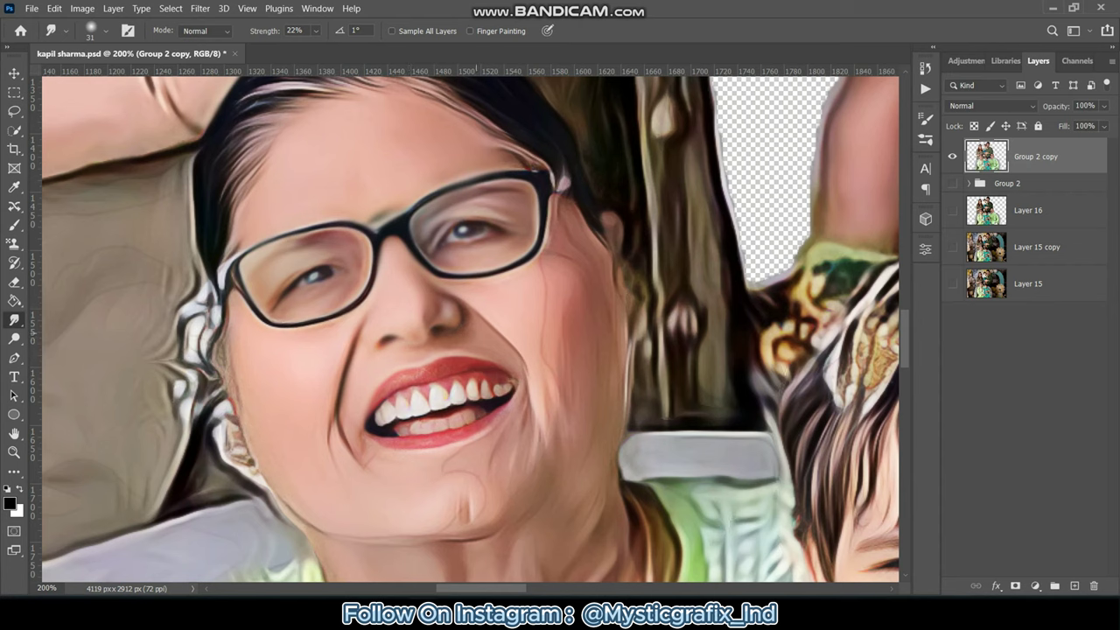
{"action": "left_click_drag", "start_coordinate": [554, 245], "coordinate": [553, 193]}
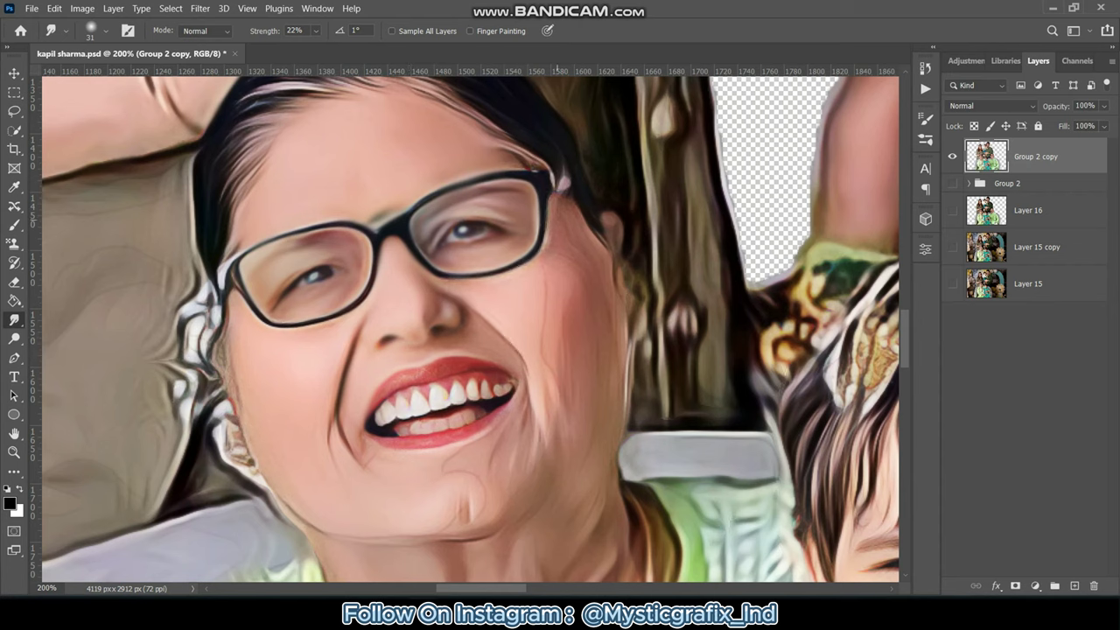
{"action": "left_click_drag", "start_coordinate": [557, 289], "coordinate": [541, 320]}
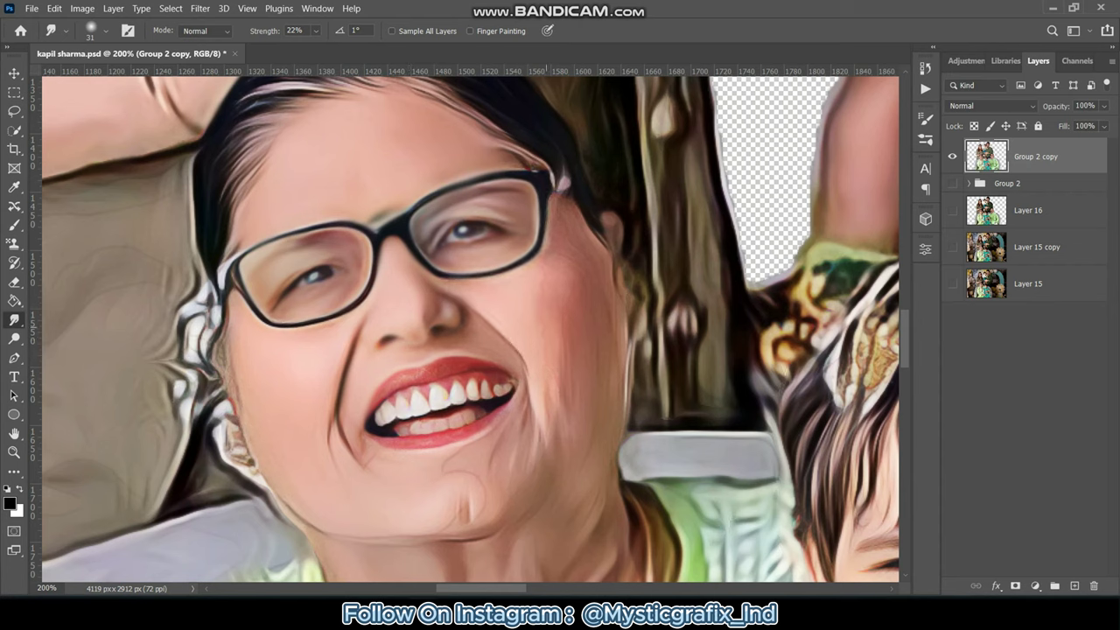
{"action": "left_click_drag", "start_coordinate": [559, 364], "coordinate": [565, 329]}
Smooth away the chin crease and the dark crease beside the left mouth corner.
{"action": "left_click_drag", "start_coordinate": [483, 495], "coordinate": [459, 518]}
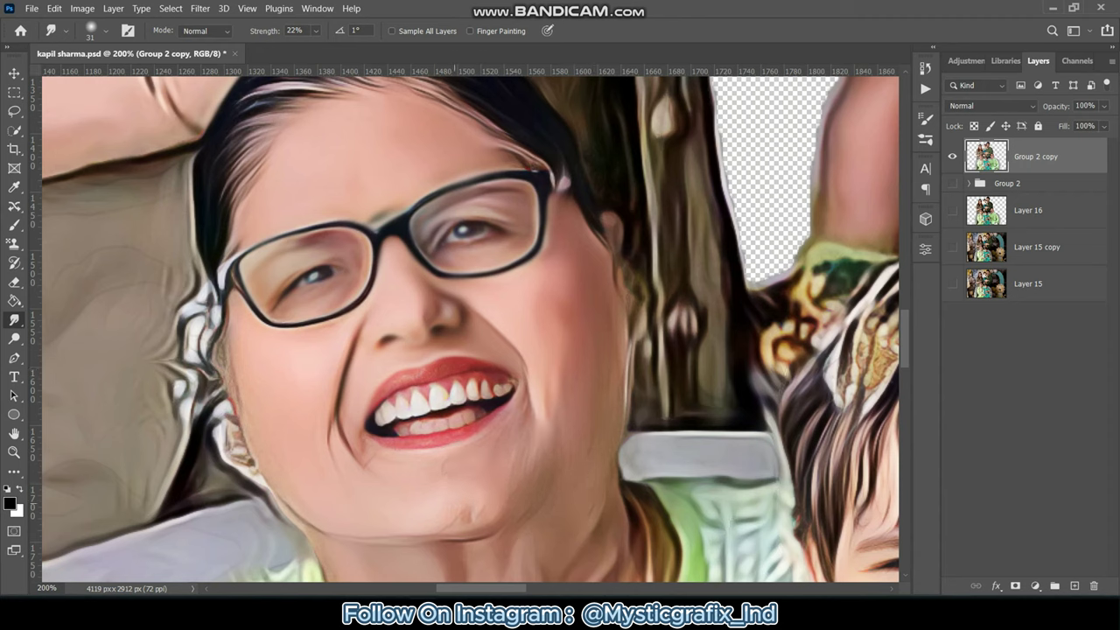
{"action": "left_click_drag", "start_coordinate": [358, 424], "coordinate": [348, 385]}
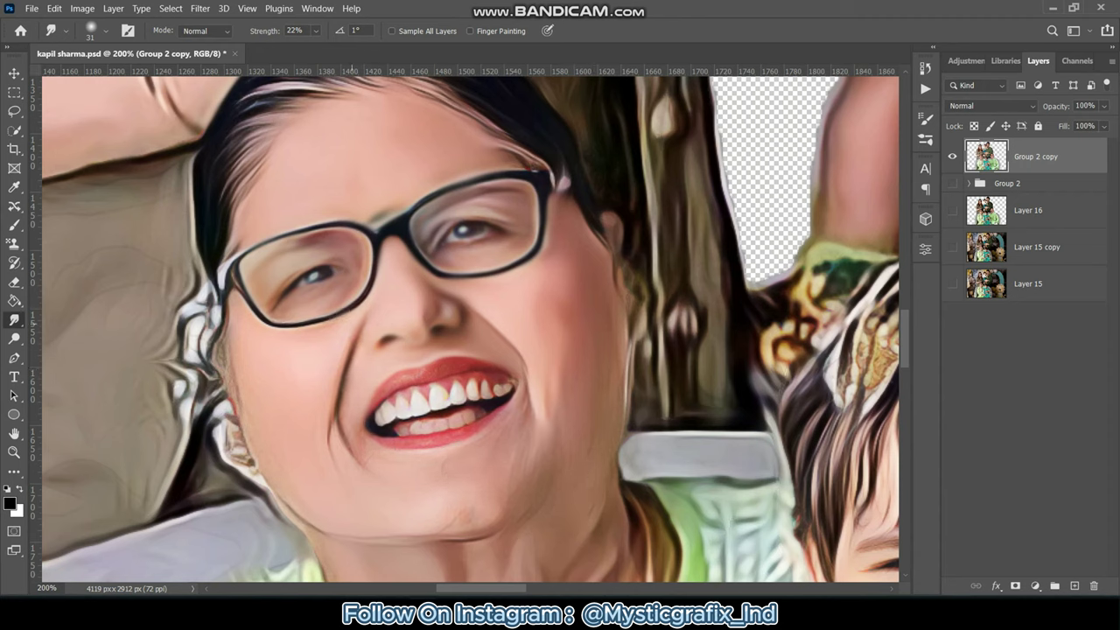
{"action": "left_click_drag", "start_coordinate": [354, 328], "coordinate": [253, 321]}
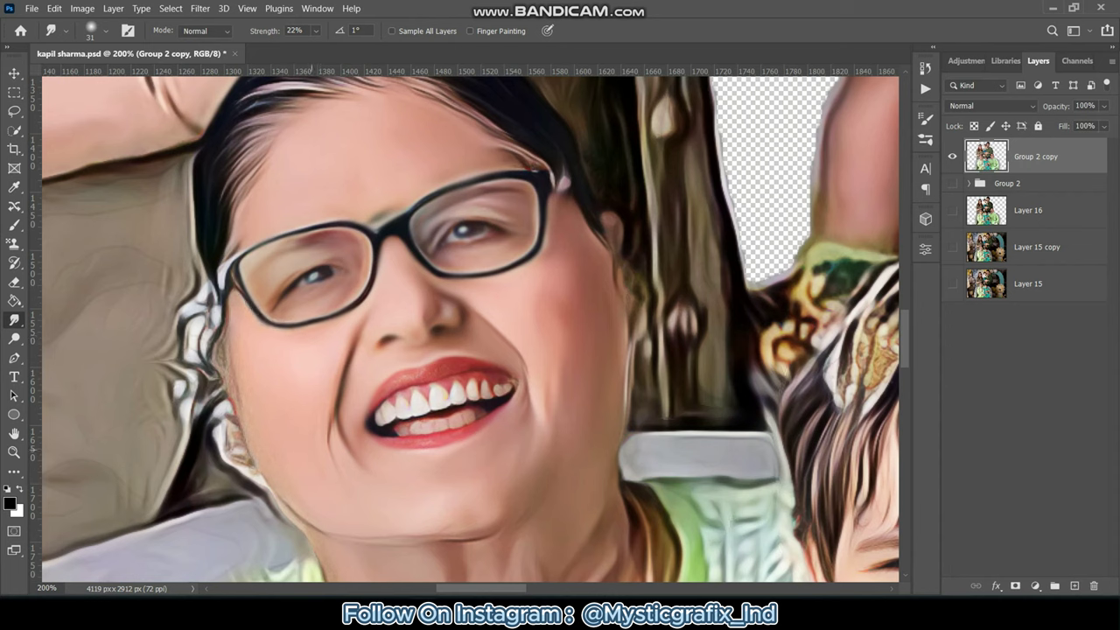
{"action": "left_click_drag", "start_coordinate": [336, 381], "coordinate": [332, 446]}
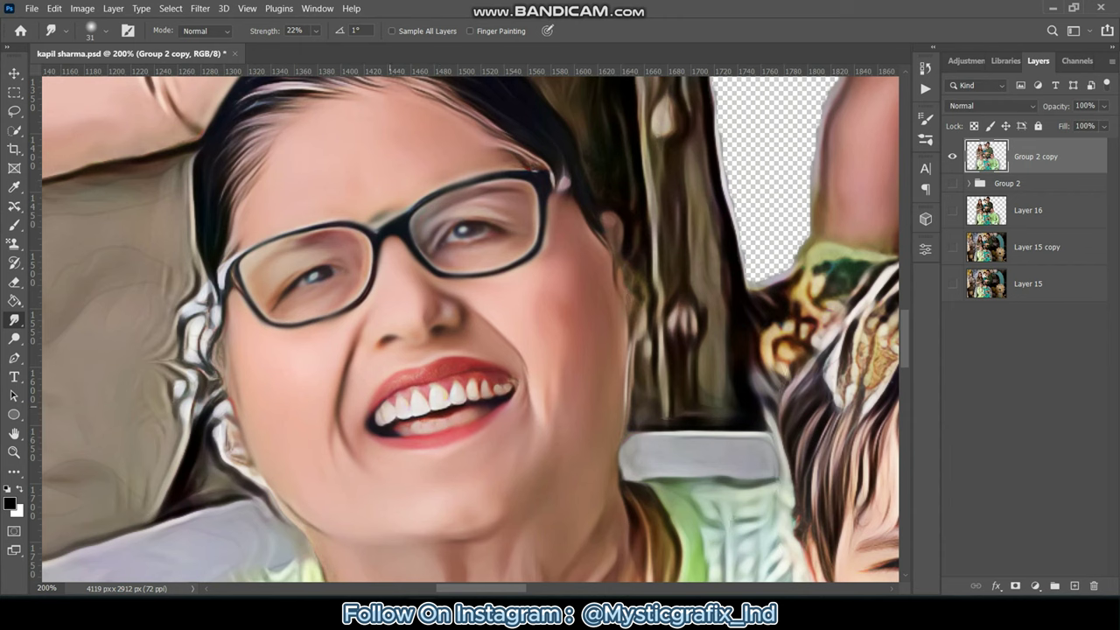
Soften the dark shadow line and small creases on the grandmother's neck.
{"action": "scroll", "coordinate": [470, 329], "scroll_direction": "down", "scroll_amount": 3}
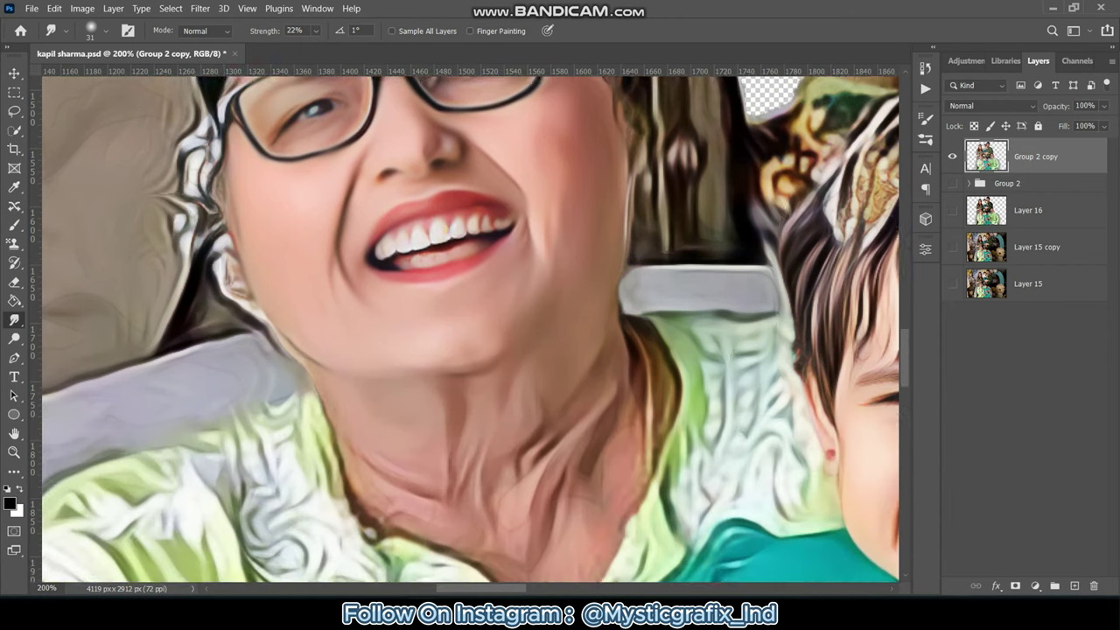
{"action": "scroll", "coordinate": [469, 329], "scroll_direction": "down", "scroll_amount": 2}
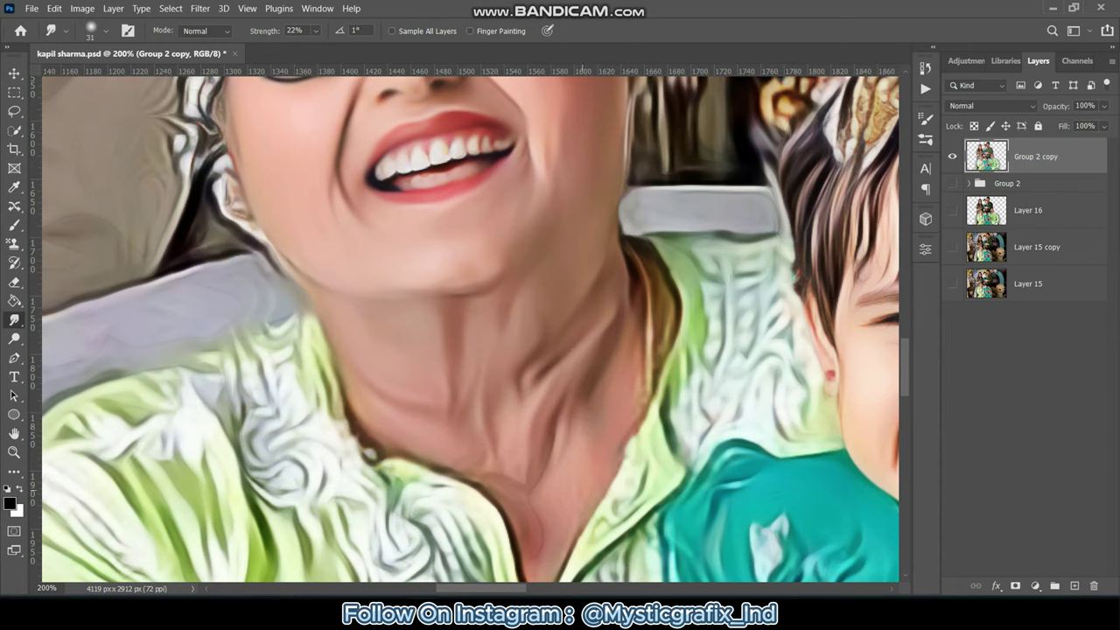
{"action": "left_click_drag", "start_coordinate": [469, 484], "coordinate": [503, 546]}
{"action": "scroll", "coordinate": [470, 327], "scroll_direction": "down", "scroll_amount": 3}
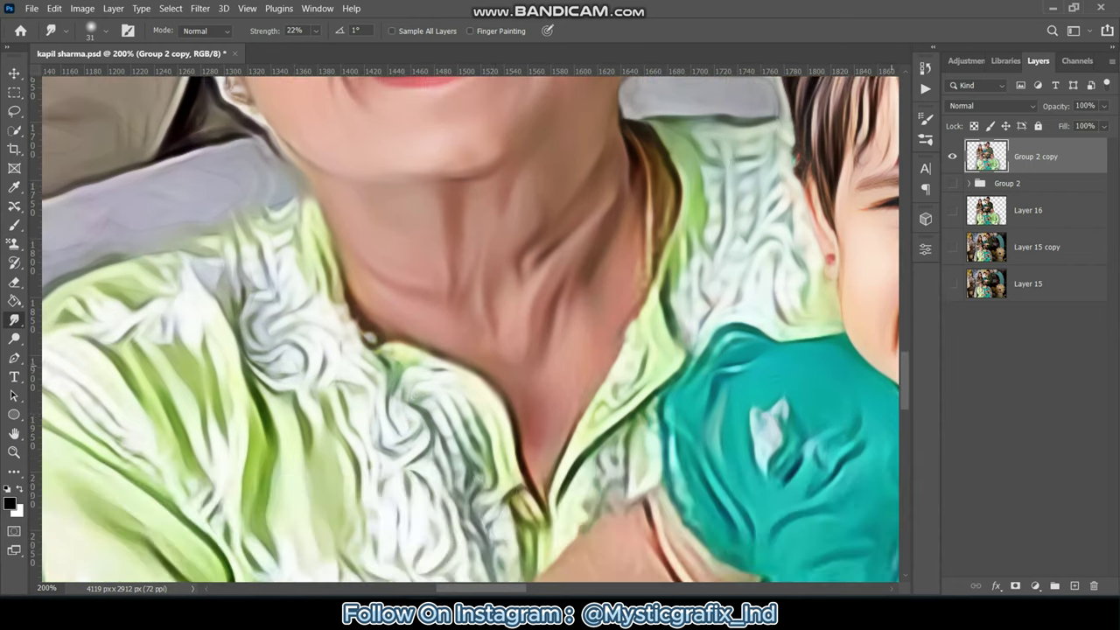
{"action": "left_click_drag", "start_coordinate": [533, 499], "coordinate": [577, 420]}
{"action": "scroll", "coordinate": [470, 328], "scroll_direction": "up", "scroll_amount": 3}
{"action": "scroll", "coordinate": [470, 328], "scroll_direction": "up", "scroll_amount": 3}
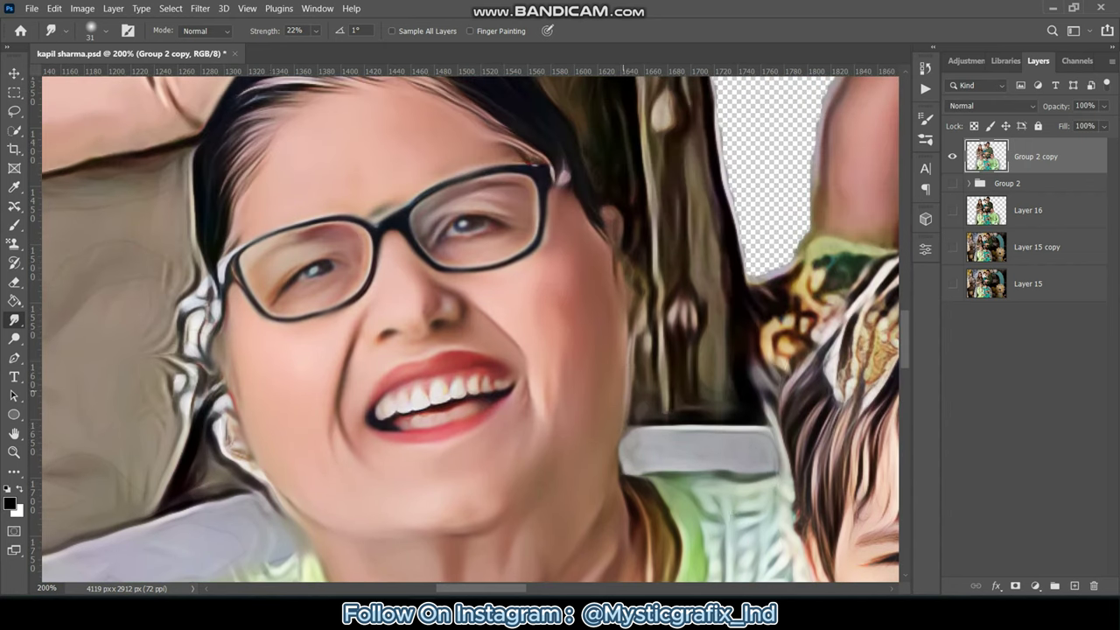
Smudge the middle finger, knuckles and back of the grandmother's hand smooth.
{"action": "key", "text": "ctrl+minus"}
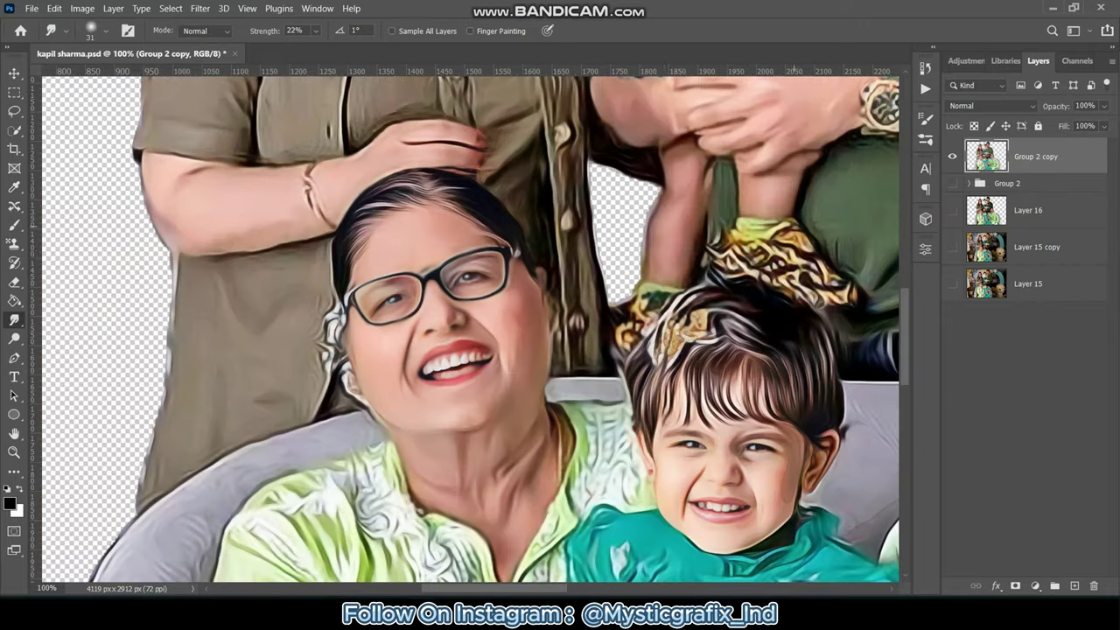
{"action": "key", "text": "ctrl+plus"}
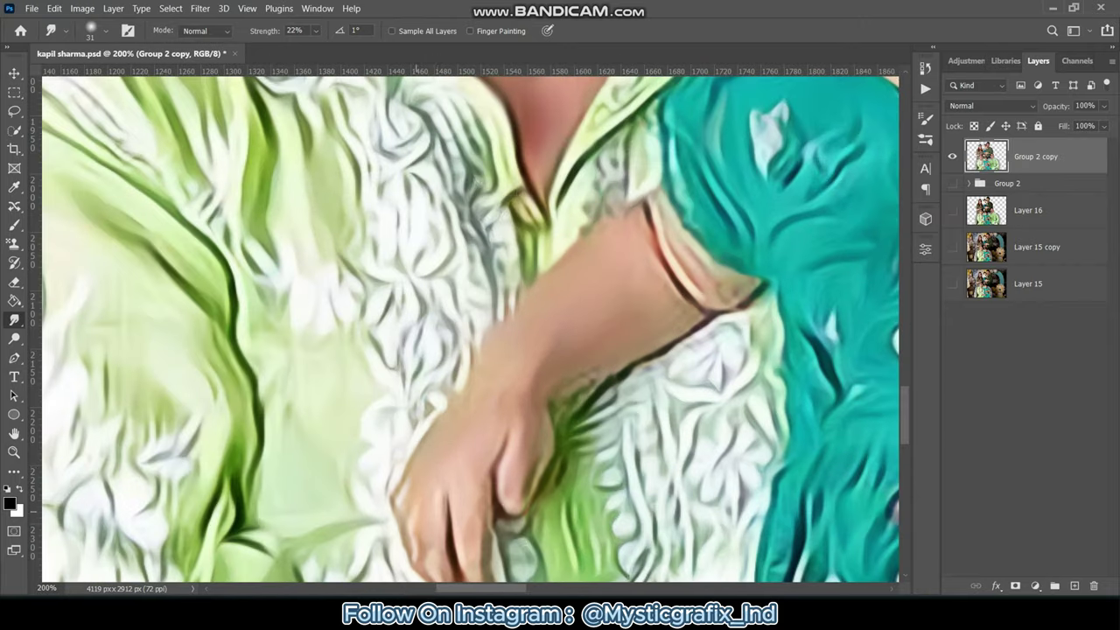
{"action": "scroll", "coordinate": [438, 551], "scroll_direction": "down", "scroll_amount": 3}
{"action": "key", "text": "ctrl+minus"}
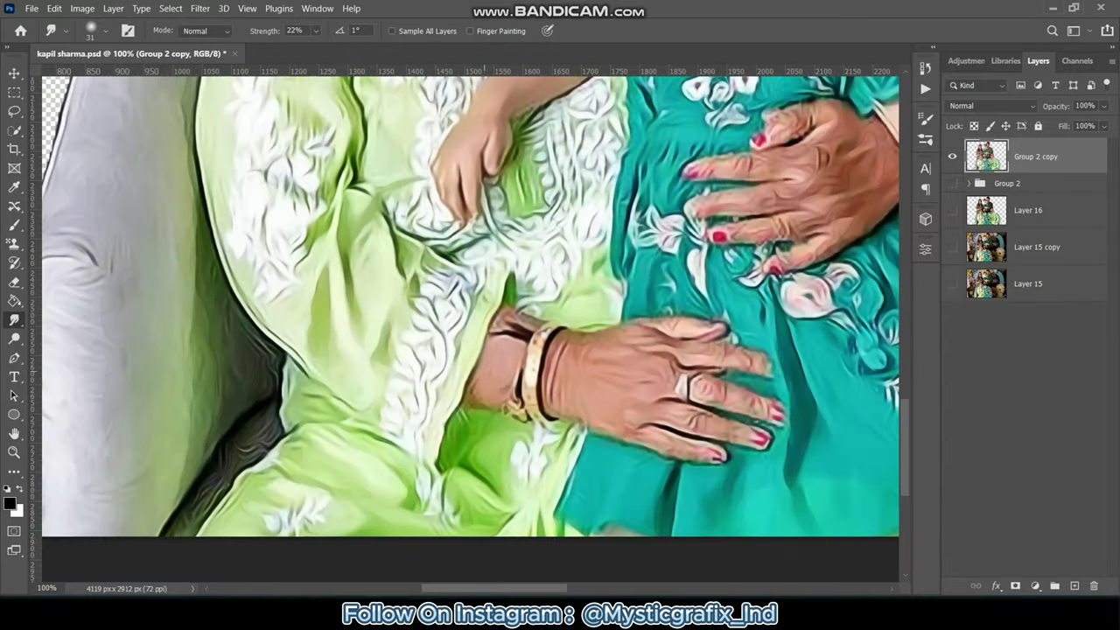
{"action": "key", "text": "ctrl+plus"}
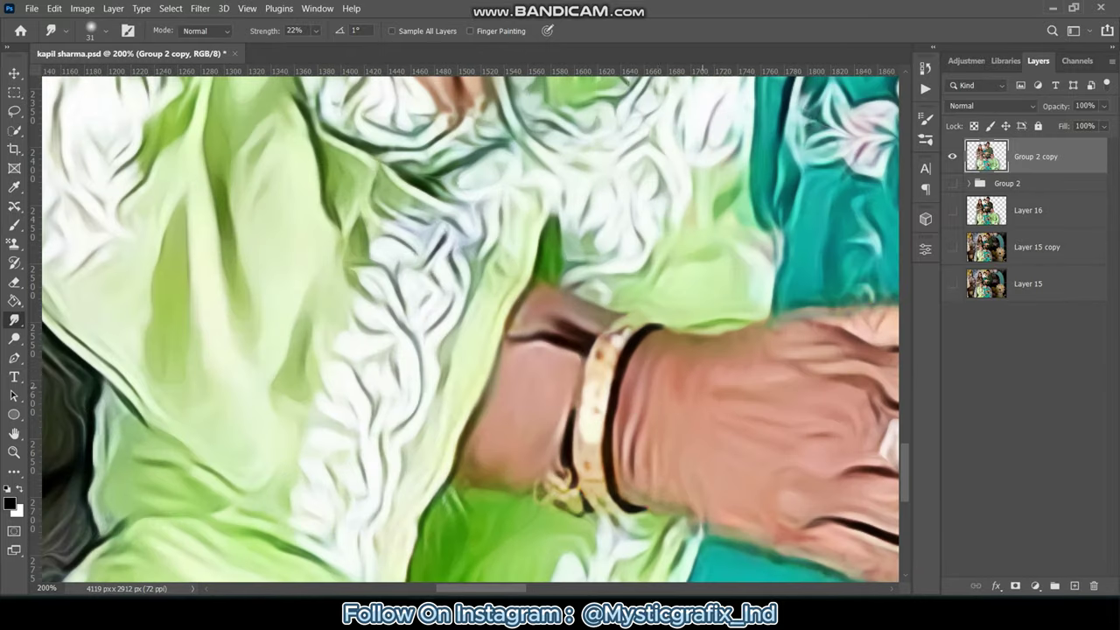
{"action": "scroll", "coordinate": [472, 332], "scroll_direction": "right", "scroll_amount": 2}
{"action": "scroll", "coordinate": [472, 333], "scroll_direction": "right", "scroll_amount": 2}
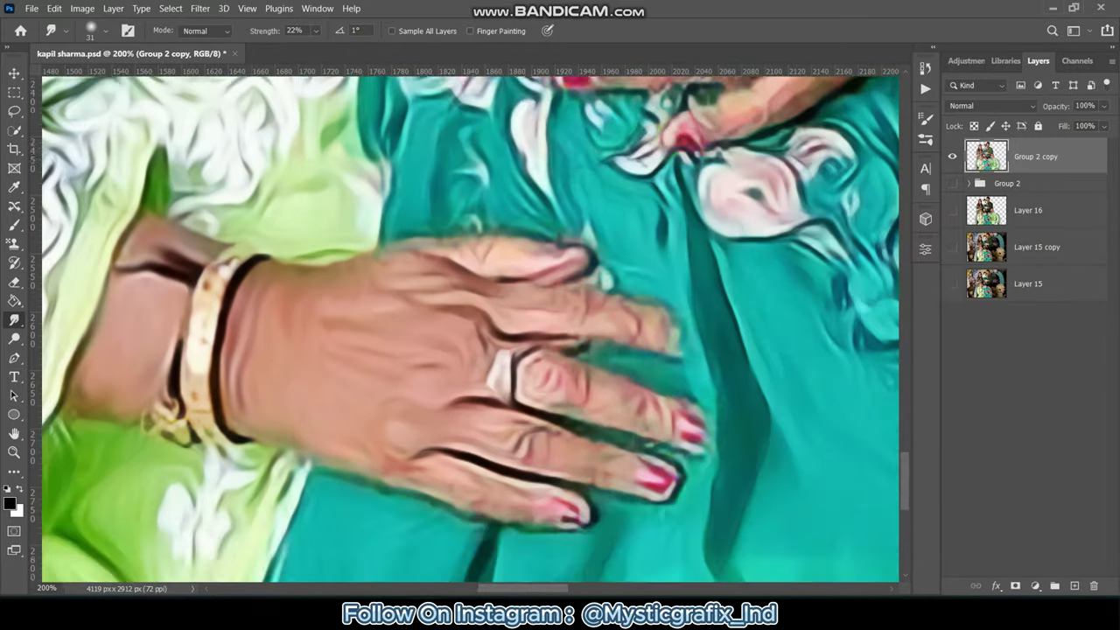
{"action": "scroll", "coordinate": [472, 332], "scroll_direction": "right", "scroll_amount": 2}
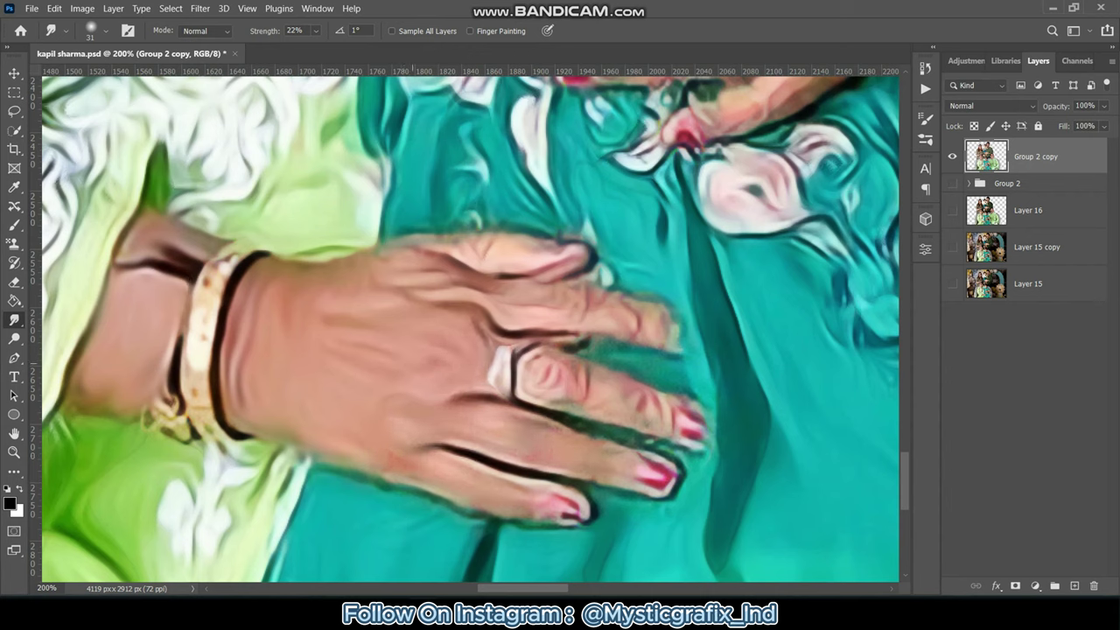
{"action": "mouse_move", "coordinate": [539, 371]}
{"action": "left_mouse_down"}
{"action": "mouse_move", "coordinate": [647, 409]}
{"action": "mouse_move", "coordinate": [582, 372]}
{"action": "left_mouse_up"}
{"action": "mouse_move", "coordinate": [490, 324]}
{"action": "left_mouse_down"}
{"action": "mouse_move", "coordinate": [630, 323]}
{"action": "mouse_move", "coordinate": [487, 293]}
{"action": "mouse_move", "coordinate": [394, 291]}
{"action": "left_mouse_up"}
{"action": "left_click_drag", "start_coordinate": [490, 250], "coordinate": [411, 258]}
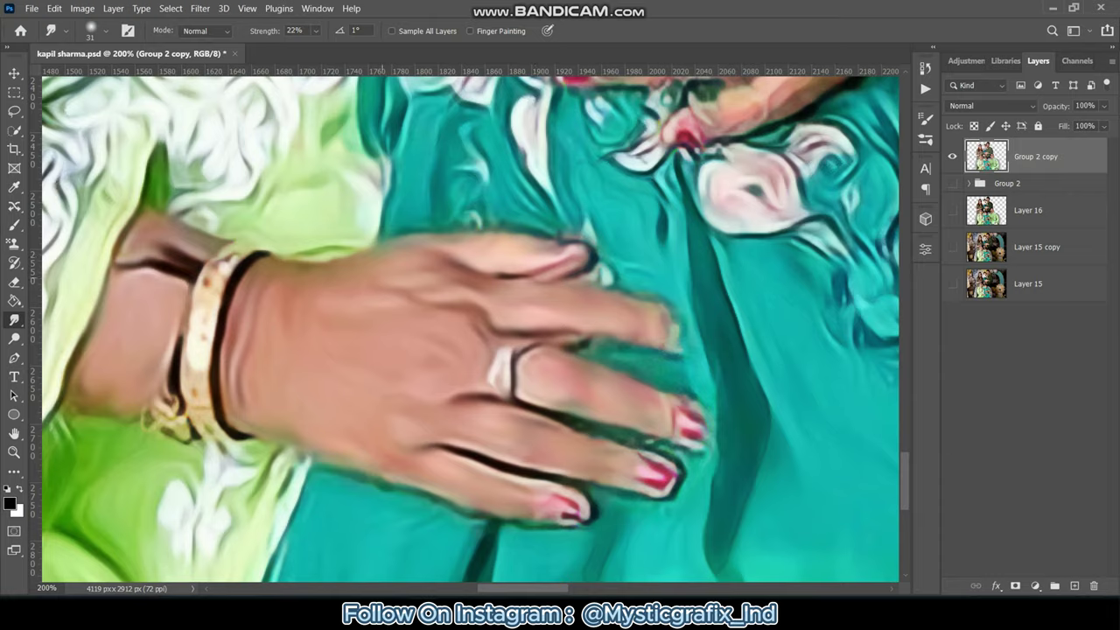
Zoom out, pan across the portrait, then zoom in on the little girl's face.
{"action": "key", "text": "ctrl+minus"}
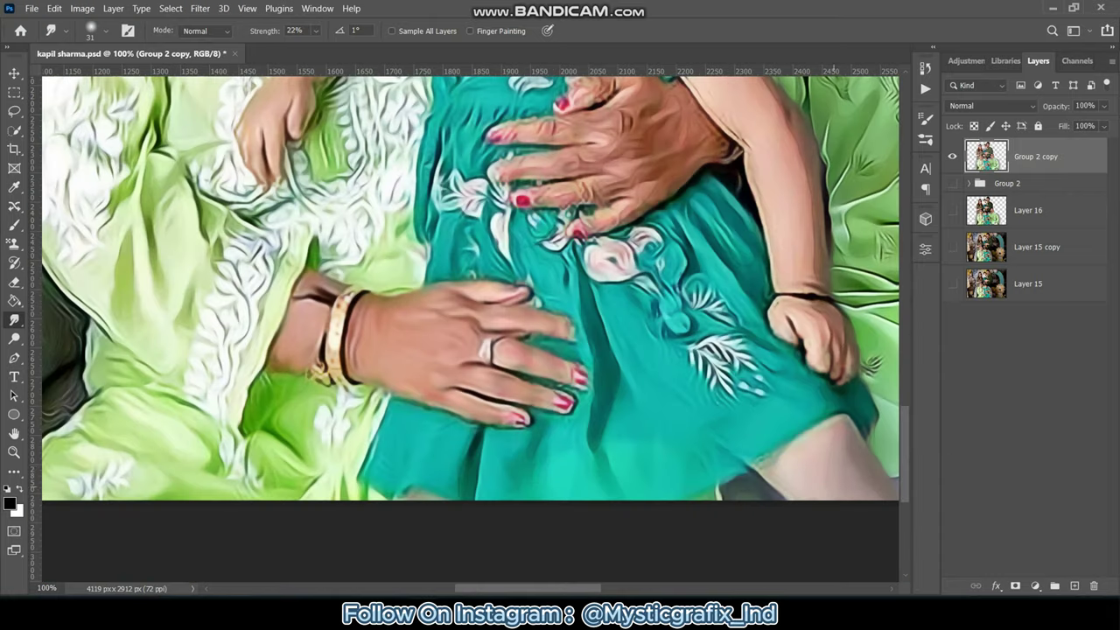
{"action": "scroll", "coordinate": [470, 328], "scroll_direction": "up", "scroll_amount": 5}
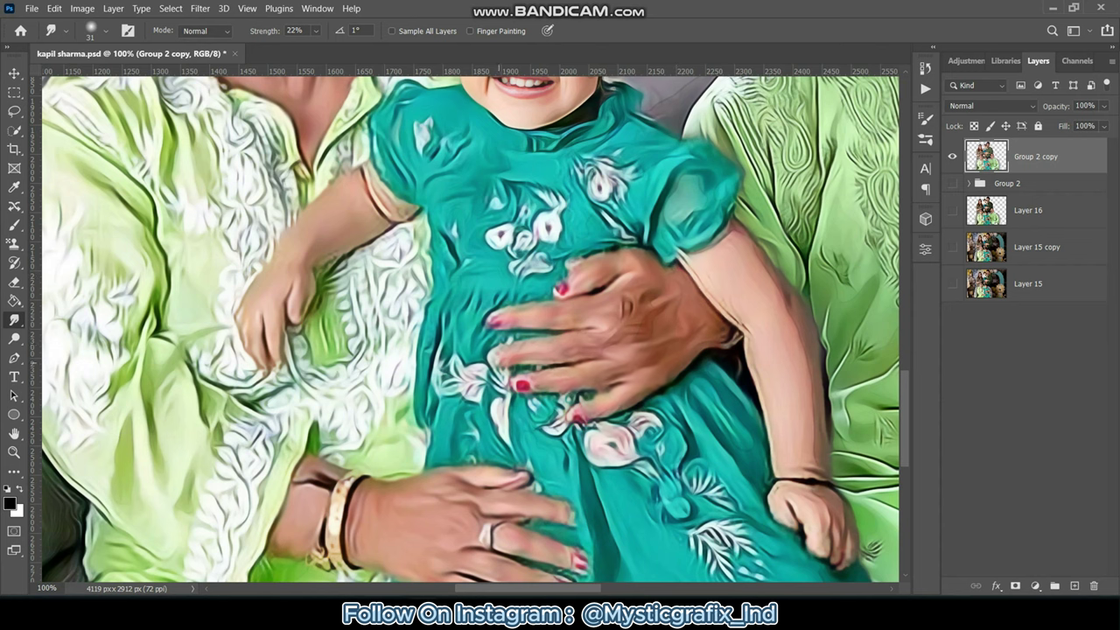
{"action": "scroll", "coordinate": [498, 307], "scroll_direction": "right", "scroll_amount": 5}
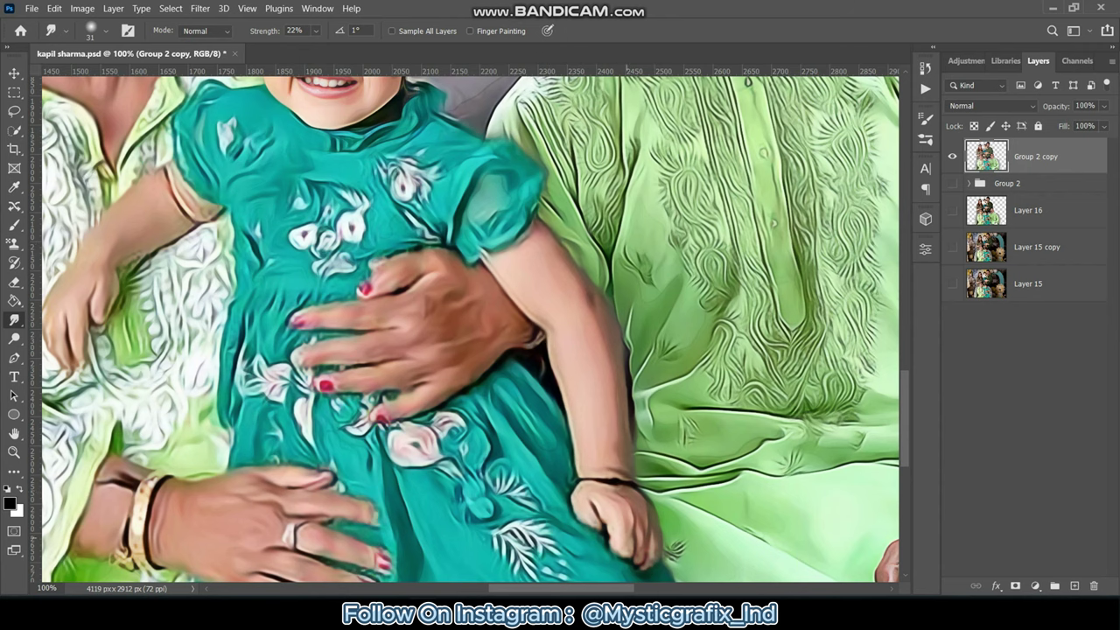
{"action": "scroll", "coordinate": [470, 328], "scroll_direction": "down", "scroll_amount": 3}
{"action": "scroll", "coordinate": [470, 328], "scroll_direction": "up", "scroll_amount": 3}
{"action": "scroll", "coordinate": [470, 328], "scroll_direction": "right", "scroll_amount": 5}
{"action": "scroll", "coordinate": [470, 328], "scroll_direction": "down", "scroll_amount": 3}
{"action": "scroll", "coordinate": [470, 328], "scroll_direction": "right", "scroll_amount": 5}
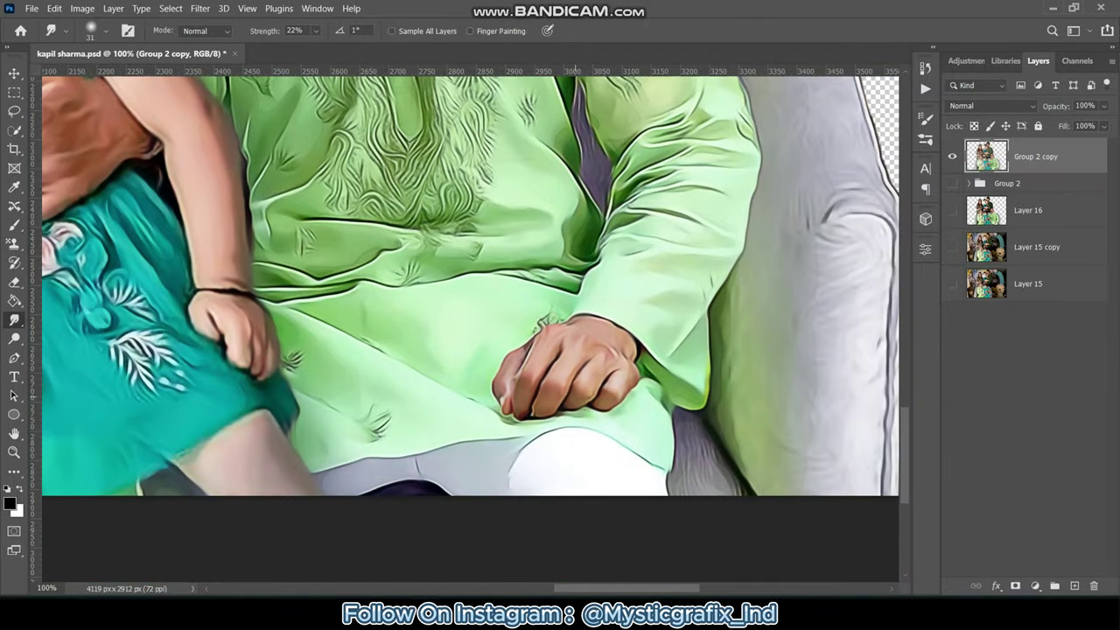
{"action": "key", "text": "ctrl+plus"}
{"action": "scroll", "coordinate": [469, 328], "scroll_direction": "left", "scroll_amount": 10}
Blend the girl's forehead hair strands and soften the mustached man's eyebrows.
{"action": "scroll", "coordinate": [470, 328], "scroll_direction": "up", "scroll_amount": 8}
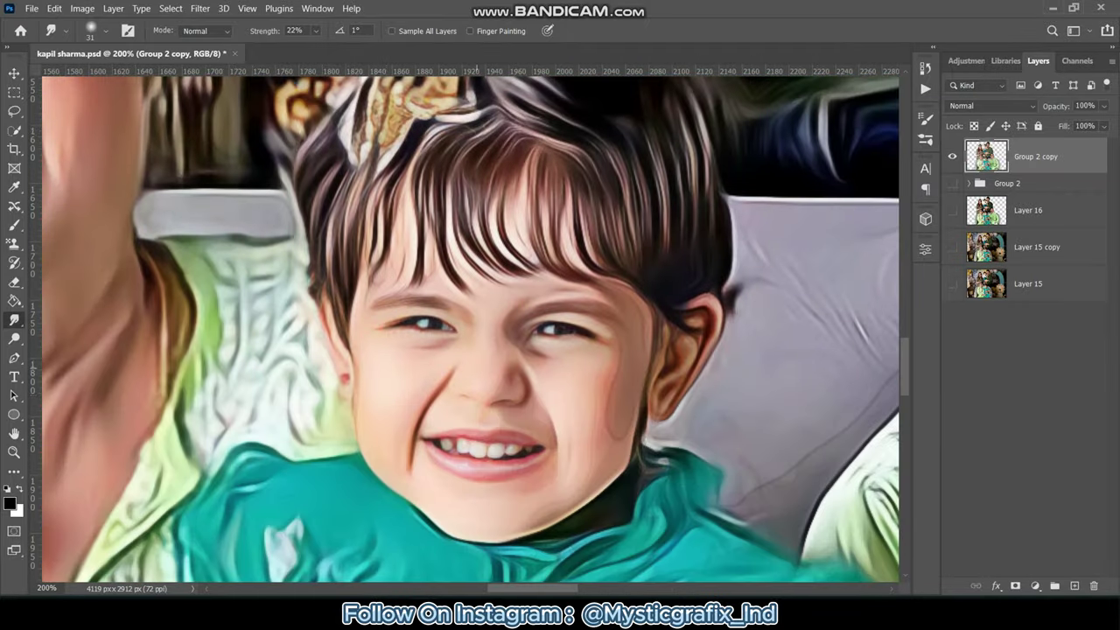
{"action": "left_click_drag", "start_coordinate": [368, 262], "coordinate": [646, 219]}
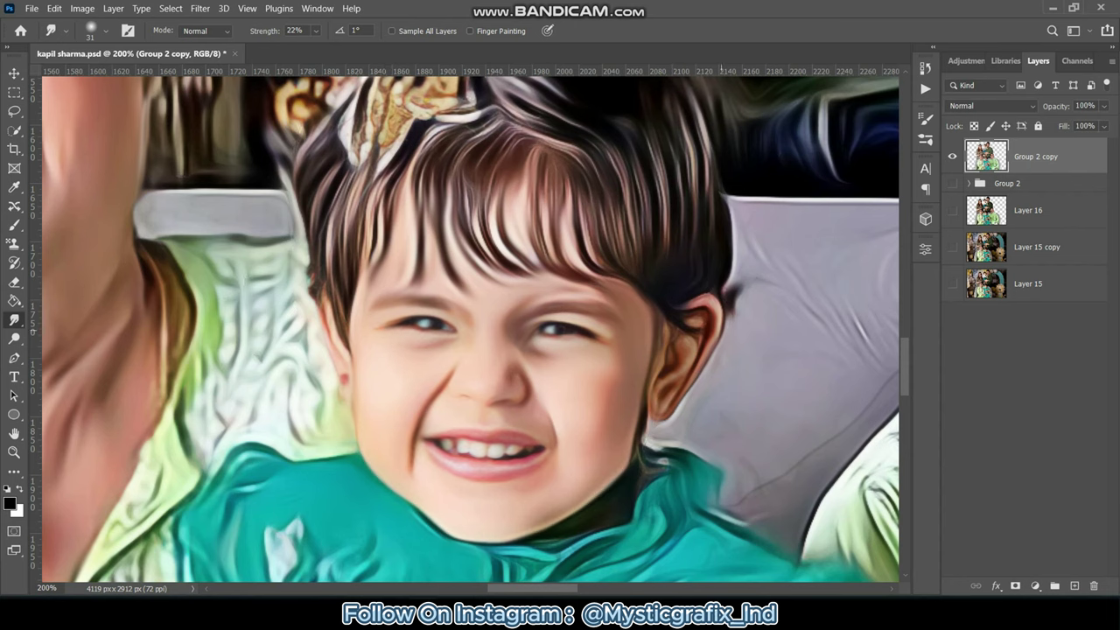
{"action": "left_click_drag", "start_coordinate": [649, 412], "coordinate": [428, 158]}
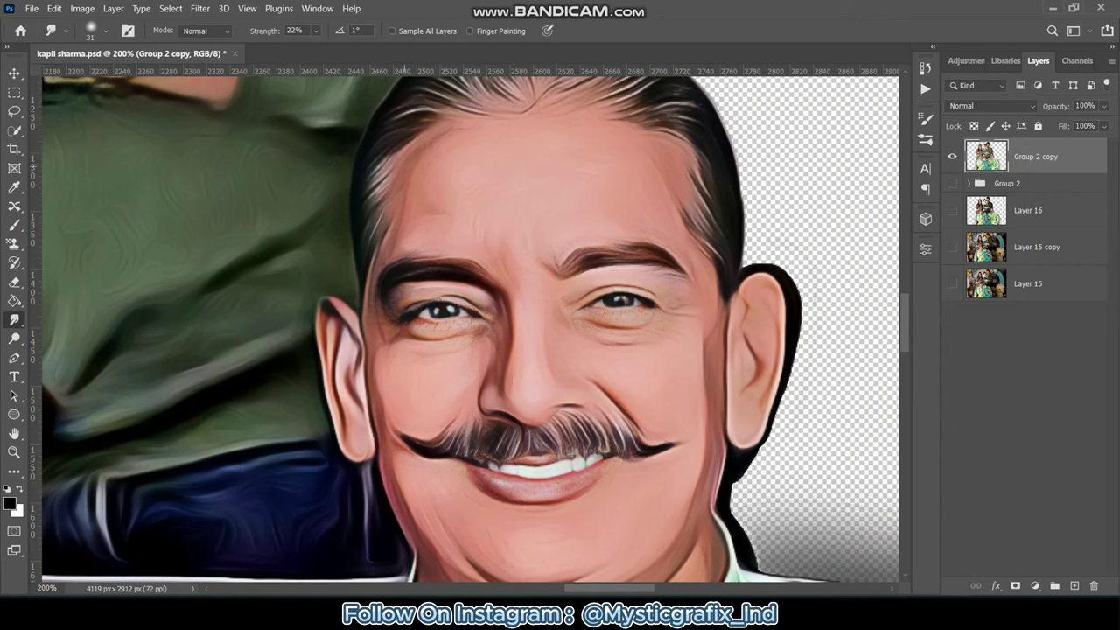
{"action": "left_click_drag", "start_coordinate": [426, 260], "coordinate": [694, 259]}
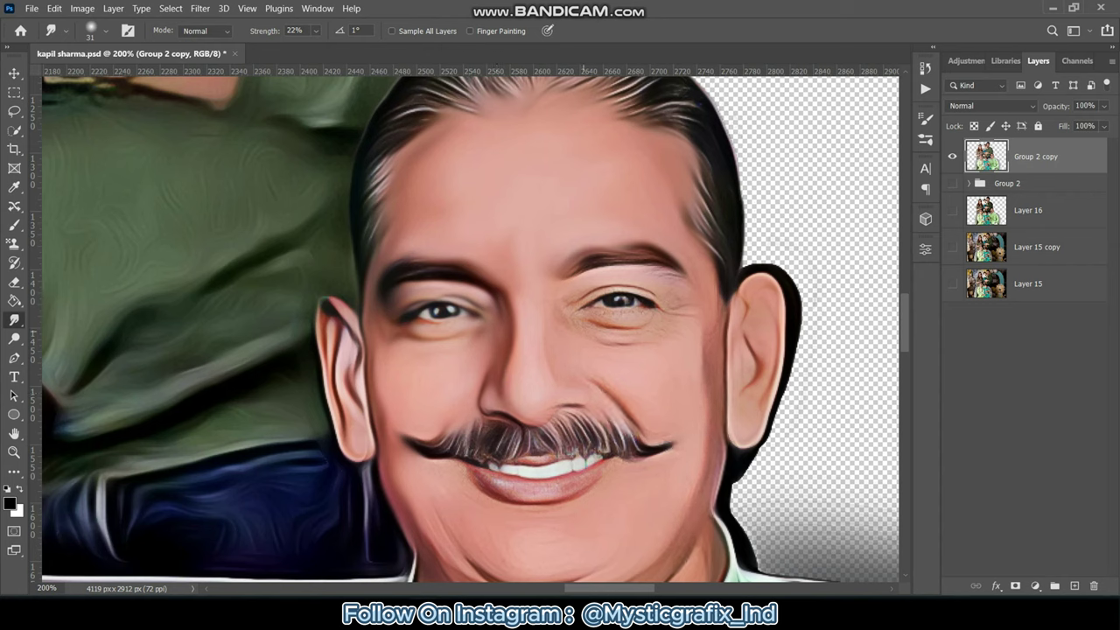
Smooth the wrinkles around the man's right eye and soften his jawline.
{"action": "mouse_move", "coordinate": [588, 307]}
{"action": "left_mouse_down"}
{"action": "mouse_move", "coordinate": [654, 307]}
{"action": "mouse_move", "coordinate": [612, 269]}
{"action": "mouse_move", "coordinate": [643, 297]}
{"action": "mouse_move", "coordinate": [583, 303]}
{"action": "left_mouse_up"}
{"action": "scroll", "coordinate": [469, 329], "scroll_direction": "down", "scroll_amount": 3}
{"action": "left_click_drag", "start_coordinate": [429, 435], "coordinate": [502, 477]}
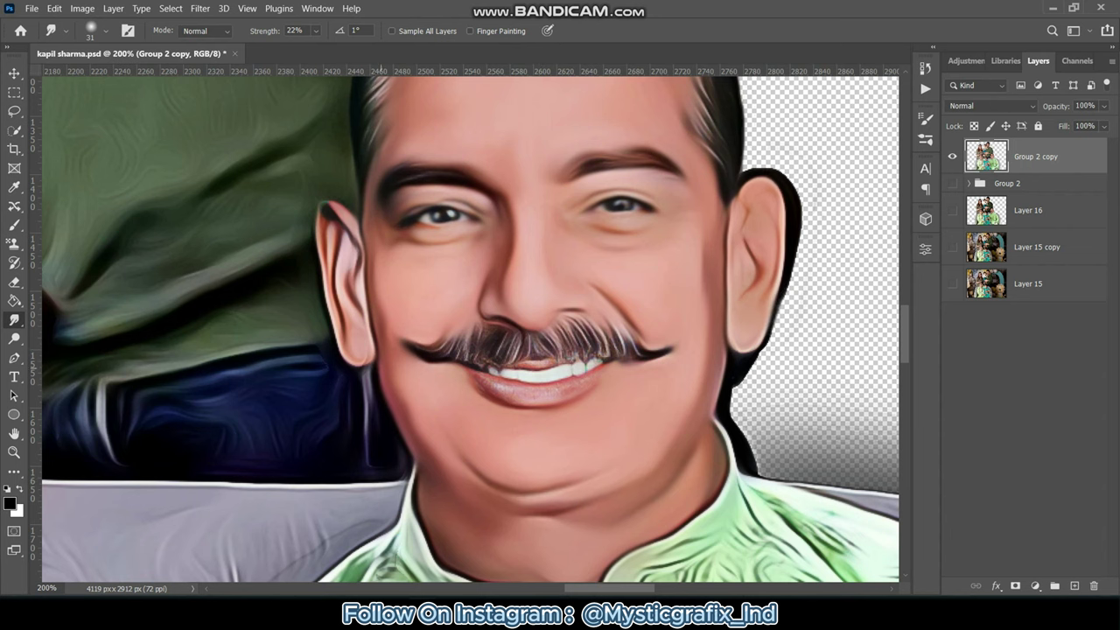
{"action": "scroll", "coordinate": [358, 354], "scroll_direction": "down", "scroll_amount": 3}
{"action": "scroll", "coordinate": [582, 490], "scroll_direction": "up", "scroll_amount": 2}
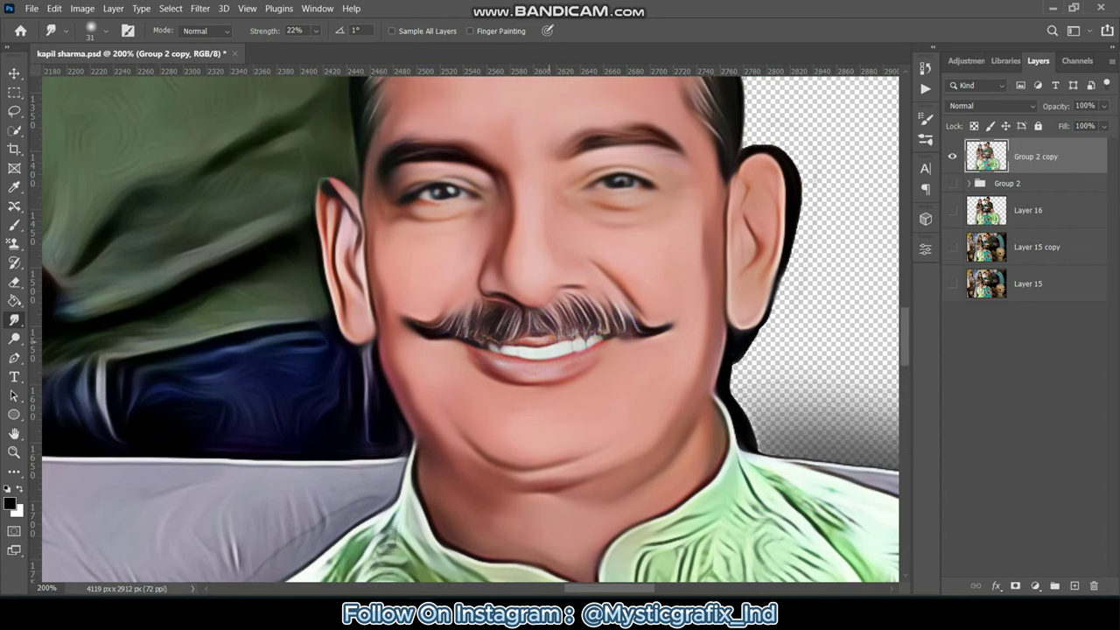
{"action": "scroll", "coordinate": [471, 329], "scroll_direction": "down", "scroll_amount": 3}
{"action": "key", "text": "ctrl+minus"}
{"action": "key", "text": "ctrl+minus"}
{"action": "key", "text": "ctrl+minus"}
Show Layer 16 and move it above Group 2.
{"action": "left_click", "coordinate": [951, 155]}
{"action": "left_click", "coordinate": [952, 210]}
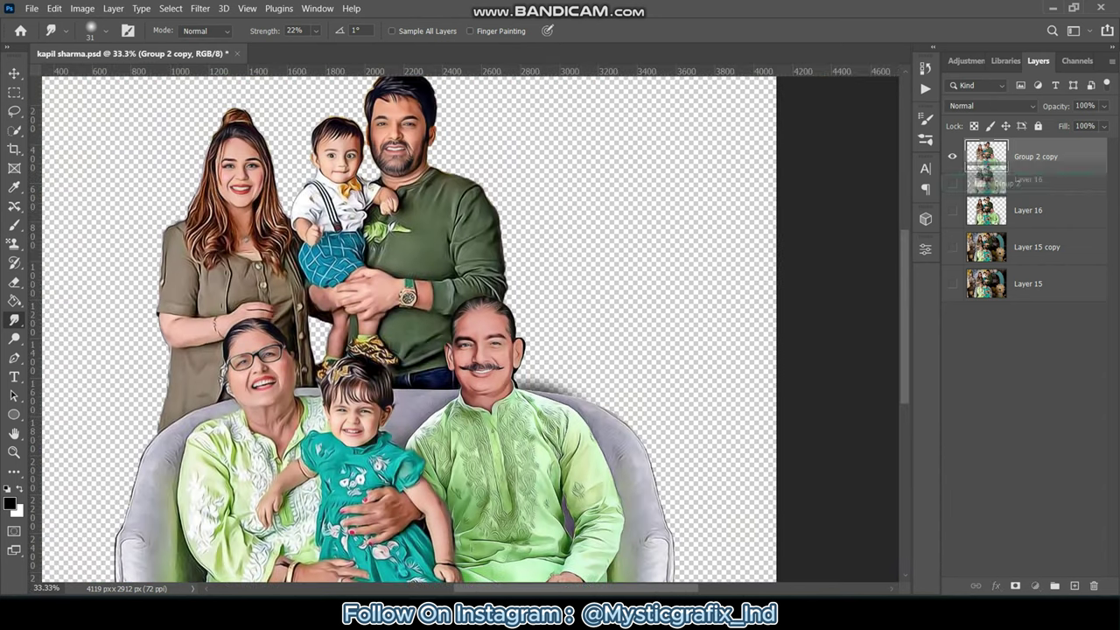
{"action": "left_click_drag", "start_coordinate": [1028, 210], "coordinate": [1027, 178]}
{"action": "key", "text": "ctrl+plus"}
{"action": "key", "text": "ctrl+plus"}
{"action": "key", "text": "ctrl+minus"}
{"action": "scroll", "coordinate": [471, 329], "scroll_direction": "up", "scroll_amount": 4}
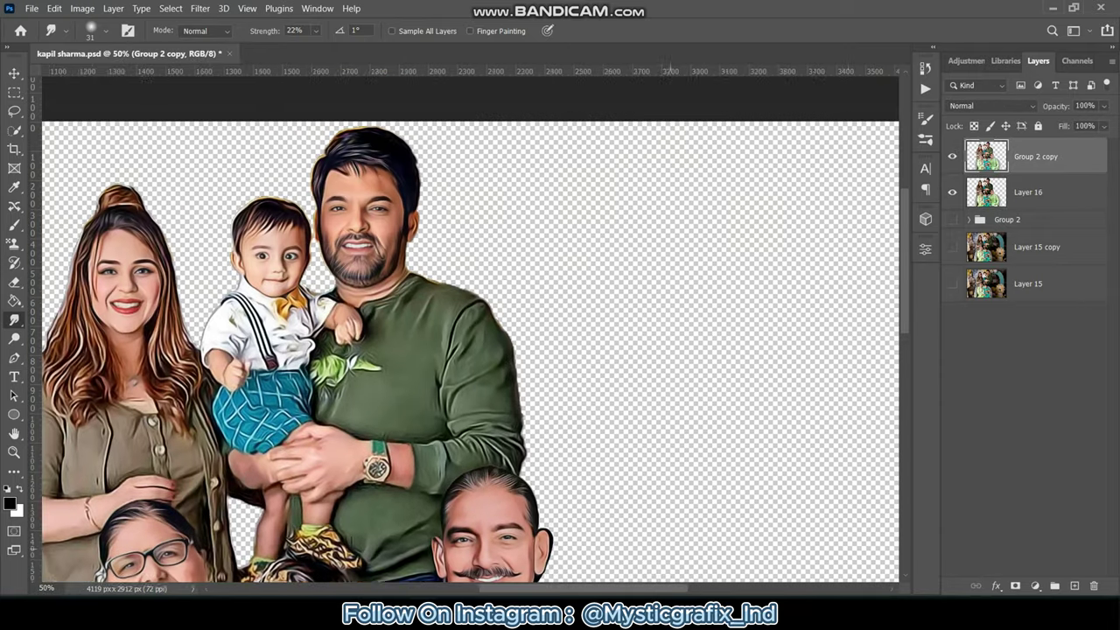
{"action": "scroll", "coordinate": [471, 329], "scroll_direction": "left", "scroll_amount": 3}
Lower the Group 2 copy layer's opacity to about 32%.
{"action": "left_click", "coordinate": [952, 156]}
{"action": "left_click", "coordinate": [1103, 105]}
{"action": "left_click_drag", "start_coordinate": [1041, 122], "coordinate": [1064, 123]}
{"action": "key", "text": "ctrl+alt+a"}
{"action": "key", "text": "ctrl+plus"}
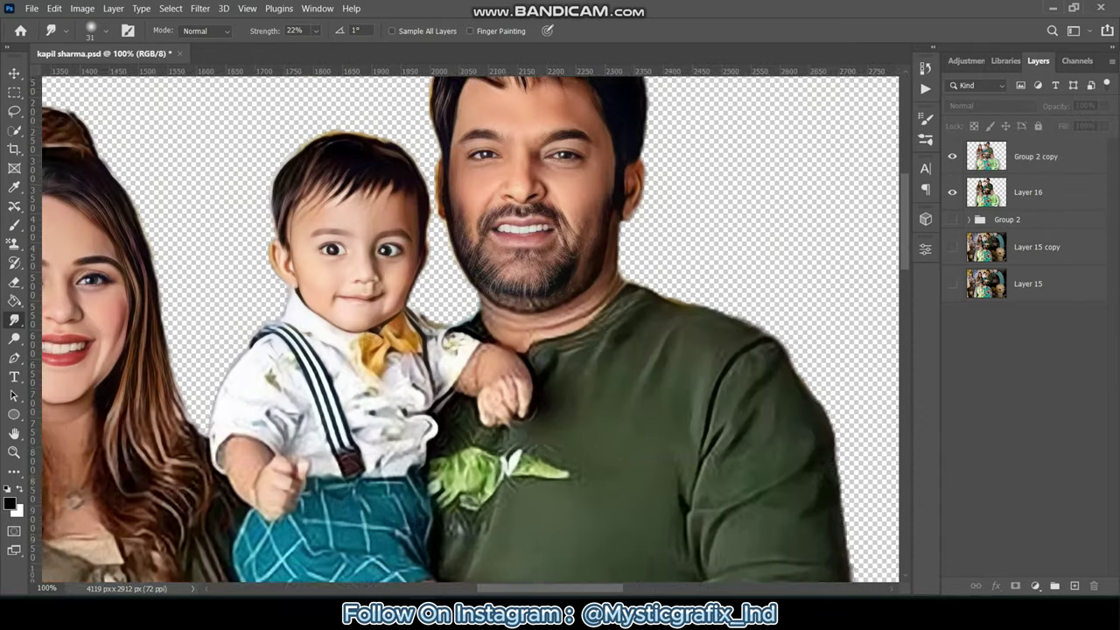
{"action": "left_click", "coordinate": [1036, 157]}
{"action": "left_click", "coordinate": [1103, 106]}
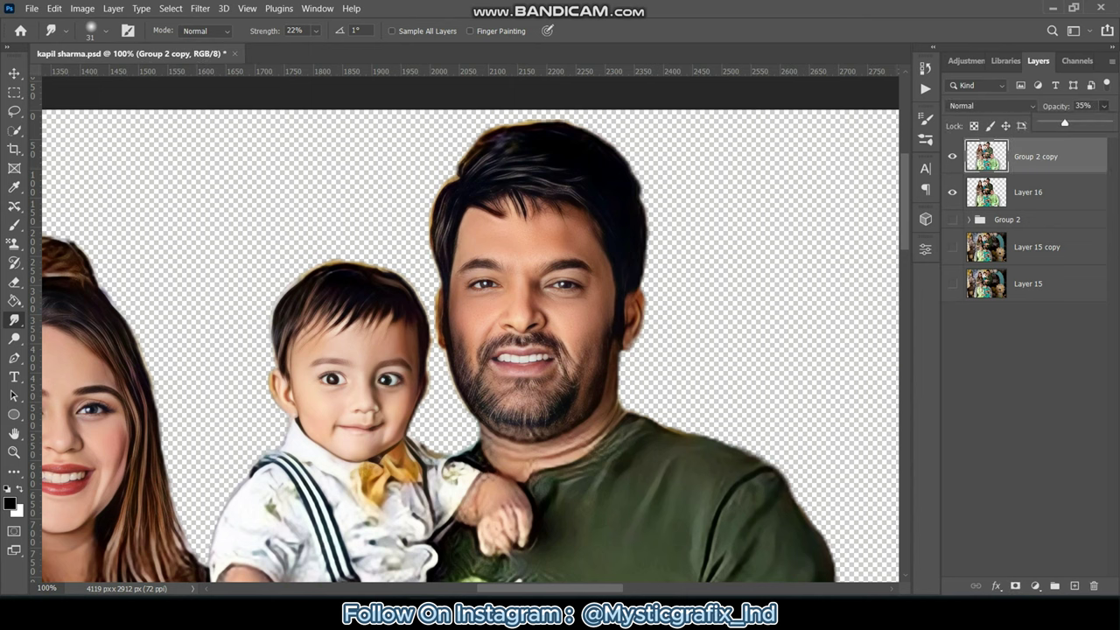
{"action": "left_click_drag", "start_coordinate": [1064, 122], "coordinate": [1062, 123]}
{"action": "key", "text": "ctrl+minus"}
{"action": "scroll", "coordinate": [470, 329], "scroll_direction": "down", "scroll_amount": 5}
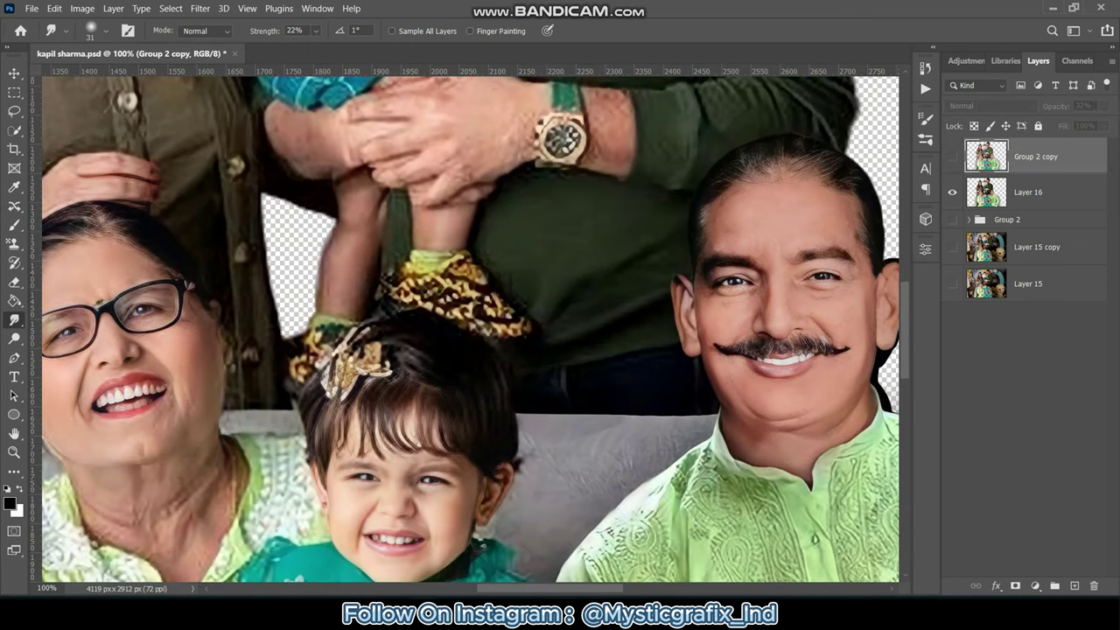
{"action": "key", "text": "ctrl+0"}
Group the layers into Group 3 and create a merged copy of it.
{"action": "key", "text": "ctrl+g"}
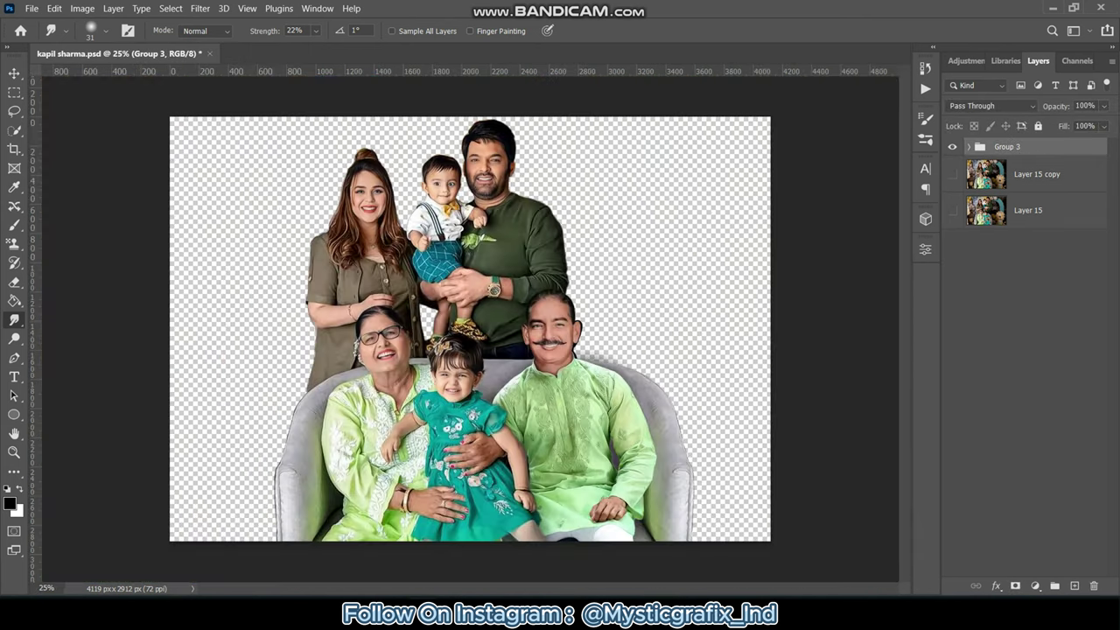
{"action": "key", "text": "ctrl+j"}
{"action": "key", "text": "ctrl+e"}
Raise the merged copy's black input level to 12 with Levels.
{"action": "key", "text": "ctrl+l"}
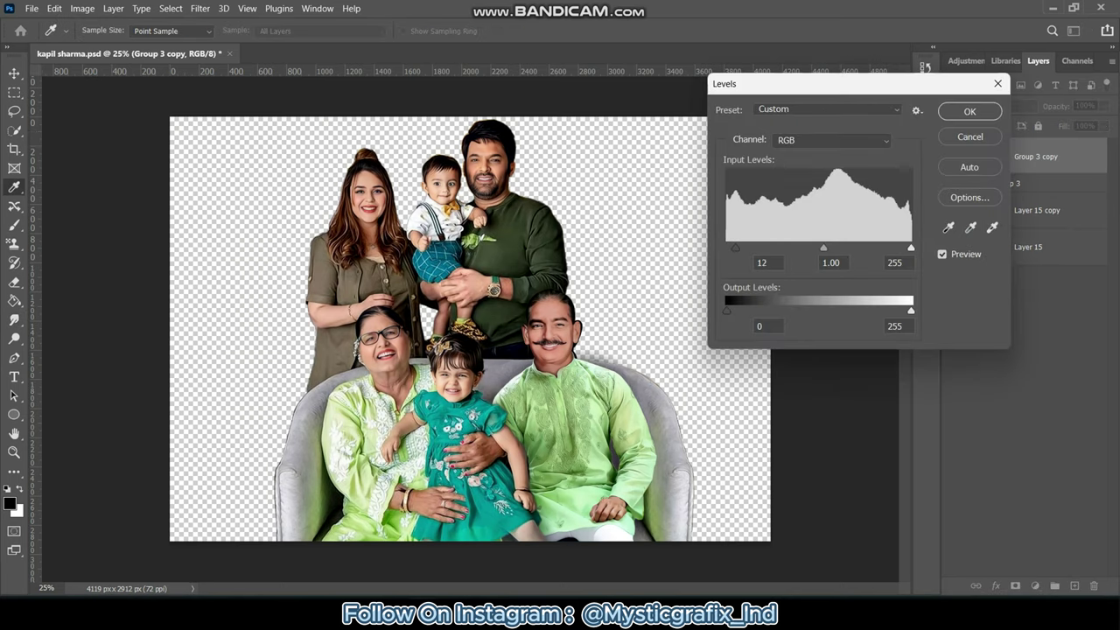
{"action": "key", "text": "Escape"}
{"action": "key", "text": "alt+i"}
Lower the contrast by -10 in Brightness/Contrast and add empty Layer 18.
{"action": "key", "text": "a"}
{"action": "key", "text": "c"}
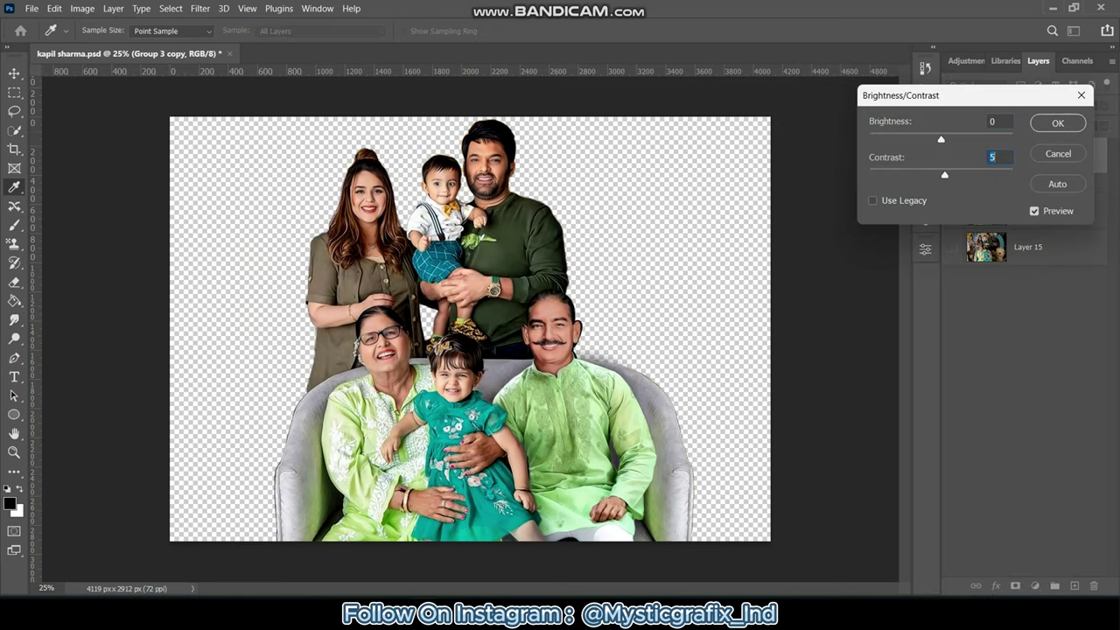
{"action": "type", "text": "-10"}
{"action": "key", "text": "Tab"}
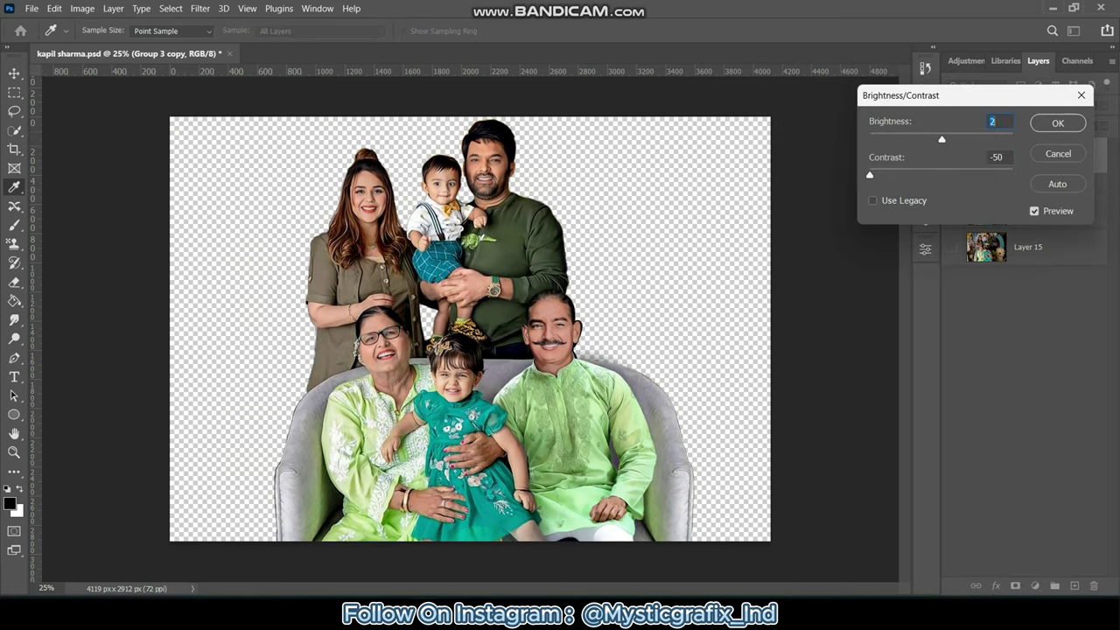
{"action": "key", "text": "Return"}
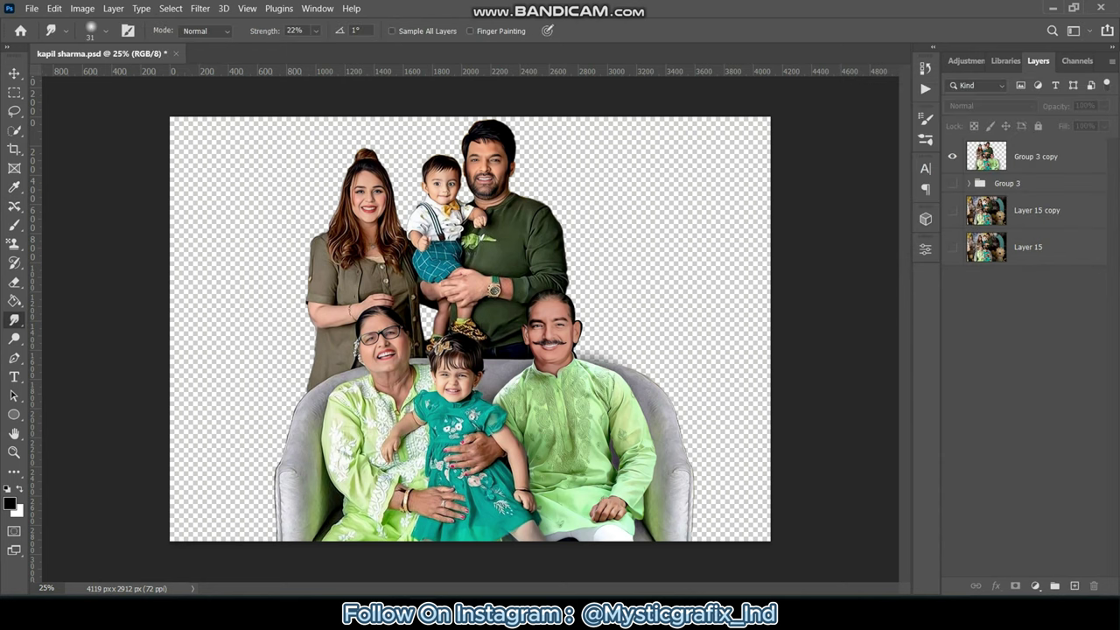
{"action": "key", "text": "ctrl+shift+alt+n"}
Switch to the Brush tool with an 18 px size.
{"action": "key", "text": "b"}
{"action": "left_click", "coordinate": [105, 30]}
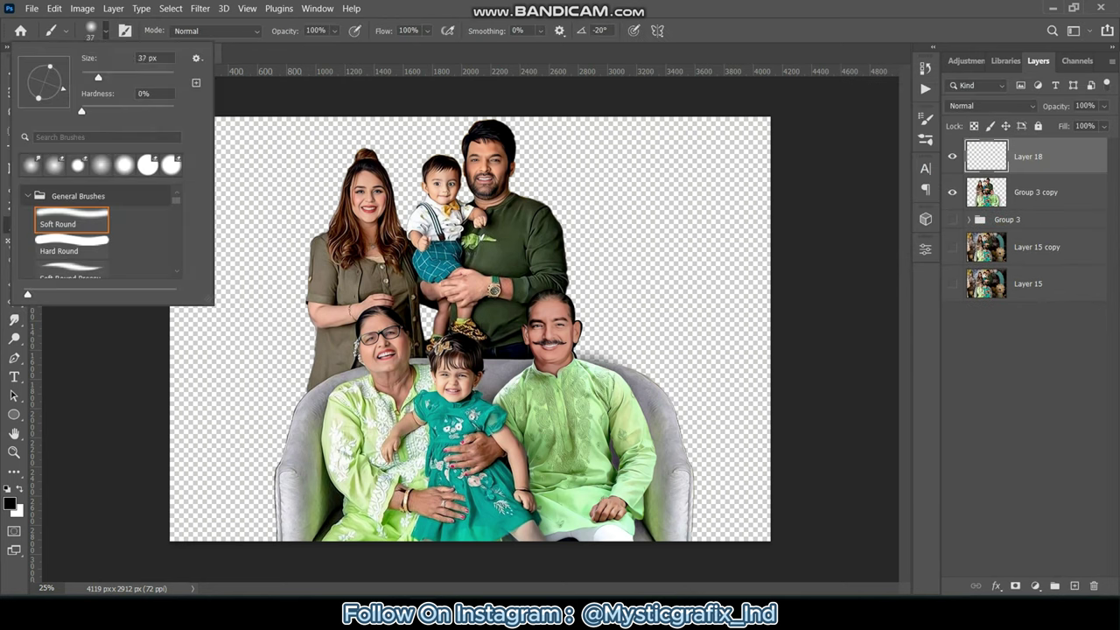
{"action": "left_click_drag", "start_coordinate": [98, 77], "coordinate": [88, 77]}
Inspect the girl's, man's, boy's and woman's faces close up, then add Layer 19.
{"action": "key", "text": "Return"}
{"action": "scroll", "coordinate": [385, 332], "scroll_direction": "up", "scroll_amount": 10}
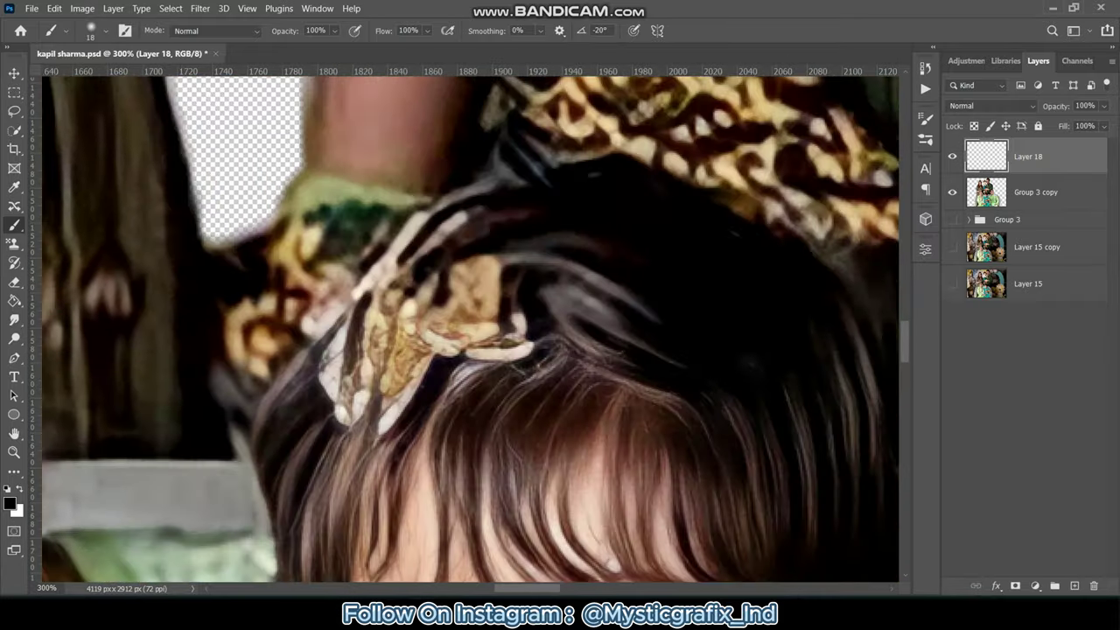
{"action": "left_click_drag", "start_coordinate": [857, 350], "coordinate": [87, 262]}
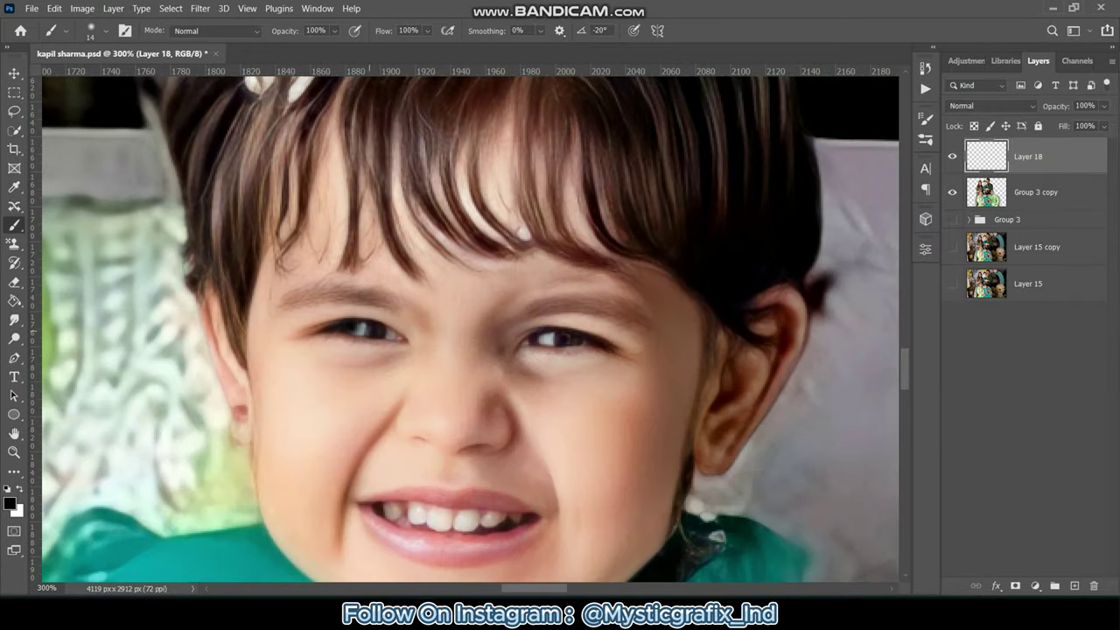
{"action": "left_click_drag", "start_coordinate": [522, 233], "coordinate": [245, 289]}
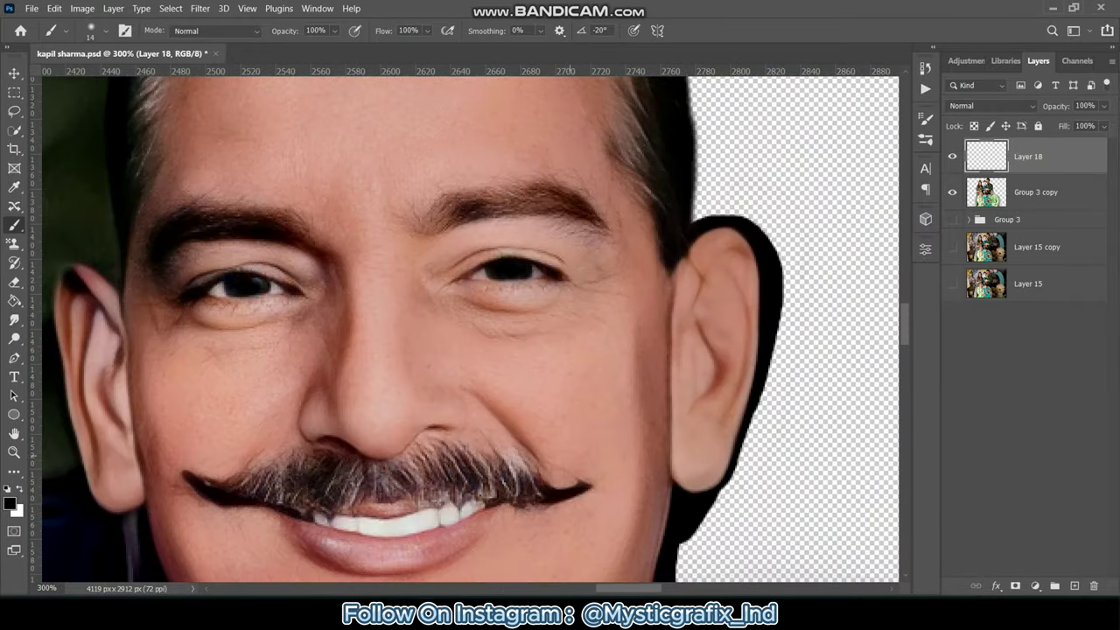
{"action": "mouse_move", "coordinate": [525, 437]}
{"action": "left_mouse_down"}
{"action": "mouse_move", "coordinate": [437, 132]}
{"action": "mouse_move", "coordinate": [647, 358]}
{"action": "left_mouse_up"}
{"action": "left_click_drag", "start_coordinate": [424, 357], "coordinate": [853, 361]}
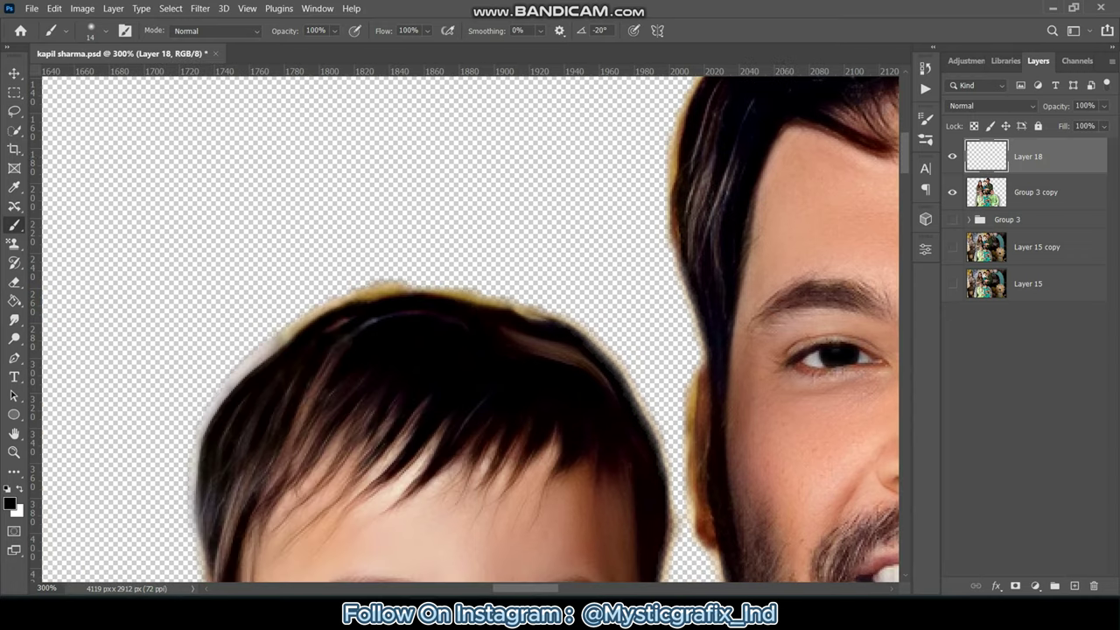
{"action": "mouse_move", "coordinate": [437, 455]}
{"action": "left_mouse_down"}
{"action": "mouse_move", "coordinate": [438, 193]}
{"action": "mouse_move", "coordinate": [472, 228]}
{"action": "left_mouse_up"}
{"action": "left_click_drag", "start_coordinate": [132, 306], "coordinate": [875, 307]}
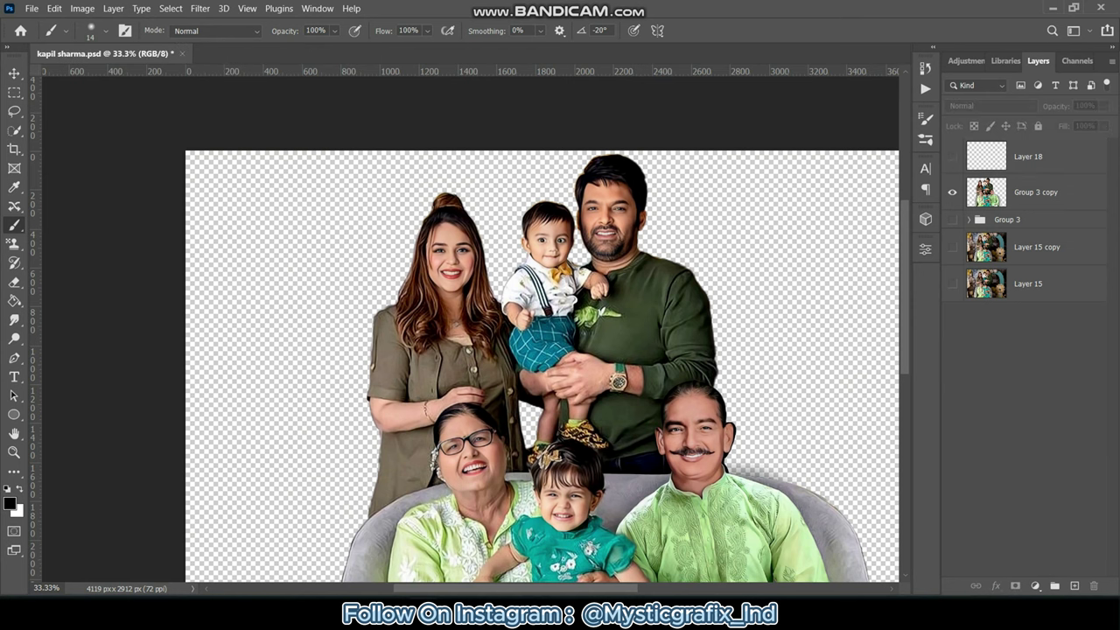
{"action": "key", "text": "ctrl+shift+alt+n"}
Paint black strokes over the young woman's hair on Layer 19.
{"action": "key", "text": "ctrl+1"}
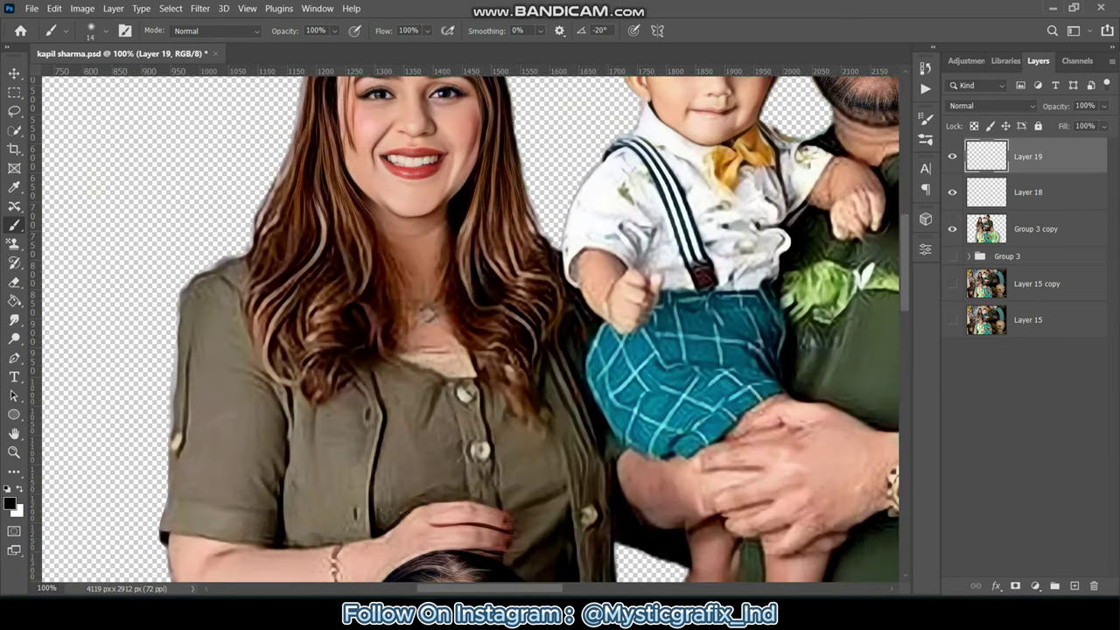
{"action": "left_click", "coordinate": [105, 31]}
{"action": "left_click_drag", "start_coordinate": [297, 376], "coordinate": [349, 551]}
{"action": "mouse_move", "coordinate": [341, 437]}
{"action": "left_mouse_down"}
{"action": "mouse_move", "coordinate": [293, 332]}
{"action": "mouse_move", "coordinate": [385, 140]}
{"action": "left_mouse_up"}
{"action": "left_click_drag", "start_coordinate": [489, 376], "coordinate": [542, 568]}
{"action": "left_click_drag", "start_coordinate": [262, 368], "coordinate": [341, 446]}
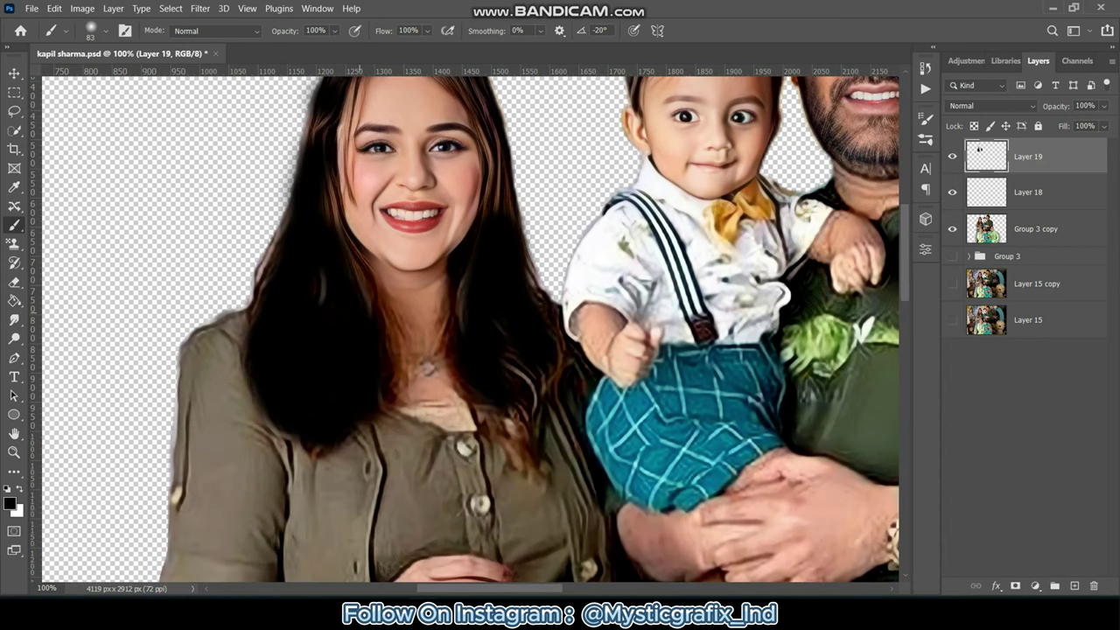
{"action": "left_click_drag", "start_coordinate": [236, 324], "coordinate": [306, 455]}
{"action": "left_click_drag", "start_coordinate": [403, 377], "coordinate": [350, 254]}
With the brush reduced to 34, darken the boy's hair and the girl's hair outline.
{"action": "scroll", "coordinate": [471, 329], "scroll_direction": "right", "scroll_amount": 5}
{"action": "left_click", "coordinate": [90, 30]}
{"action": "key", "text": "Return"}
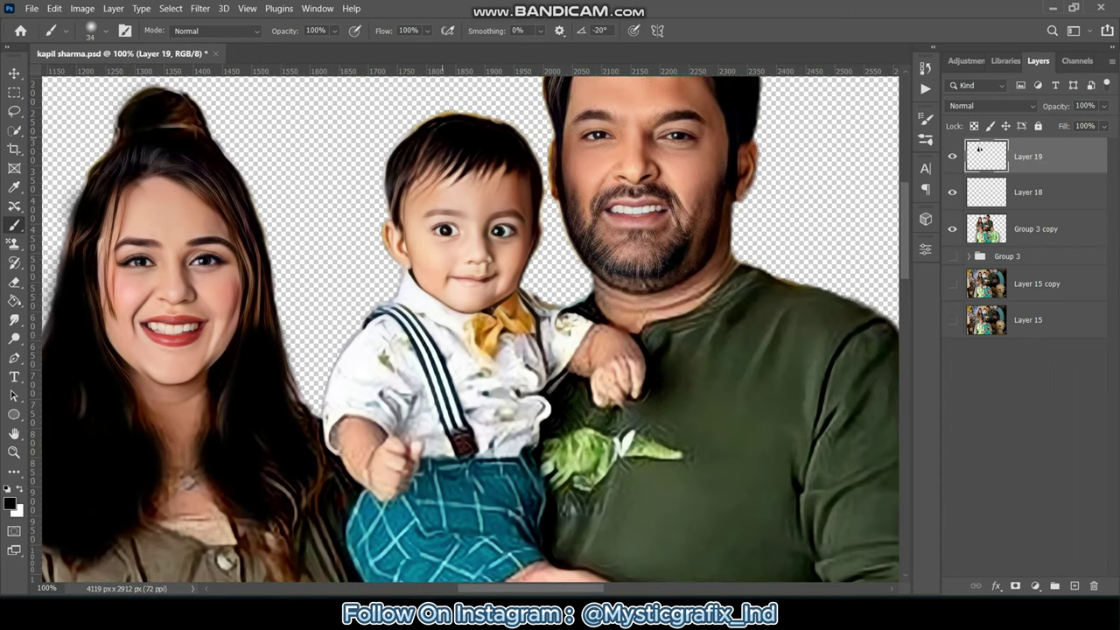
{"action": "left_click_drag", "start_coordinate": [438, 144], "coordinate": [403, 201]}
{"action": "scroll", "coordinate": [612, 262], "scroll_direction": "up", "scroll_amount": 1}
{"action": "mouse_move", "coordinate": [551, 219]}
{"action": "left_mouse_down"}
{"action": "mouse_move", "coordinate": [612, 96]}
{"action": "mouse_move", "coordinate": [713, 201]}
{"action": "left_mouse_up"}
{"action": "scroll", "coordinate": [656, 262], "scroll_direction": "down", "scroll_amount": 3}
{"action": "scroll", "coordinate": [473, 333], "scroll_direction": "down", "scroll_amount": 9}
{"action": "left_click_drag", "start_coordinate": [132, 263], "coordinate": [237, 254]}
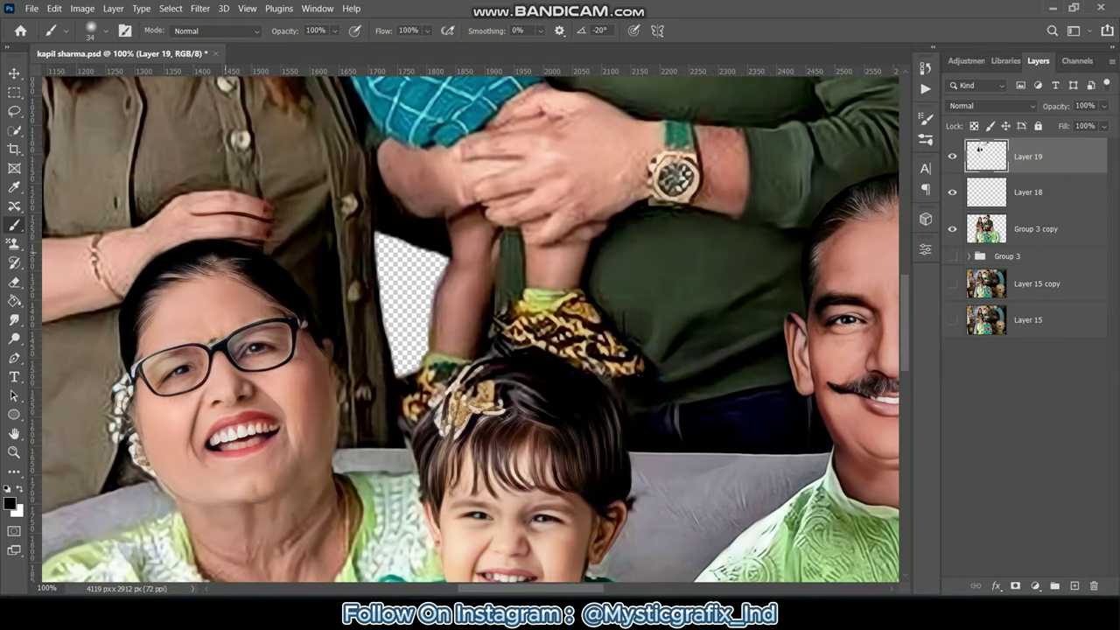
{"action": "left_click_drag", "start_coordinate": [428, 464], "coordinate": [612, 437]}
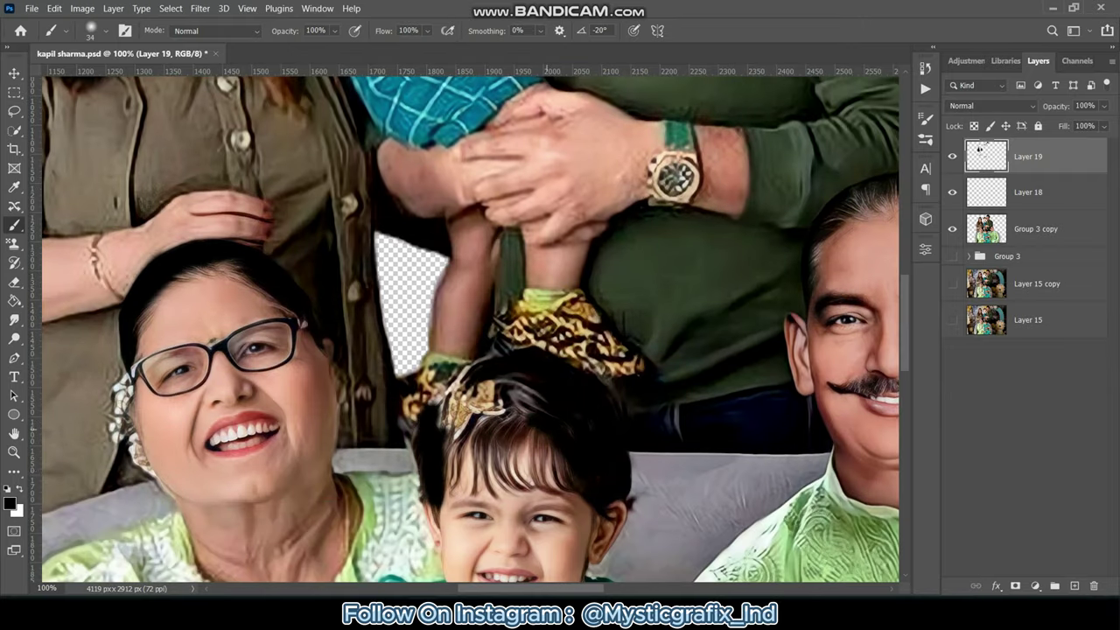
{"action": "left_click_drag", "start_coordinate": [525, 402], "coordinate": [525, 437]}
{"action": "scroll", "coordinate": [472, 329], "scroll_direction": "right", "scroll_amount": 6}
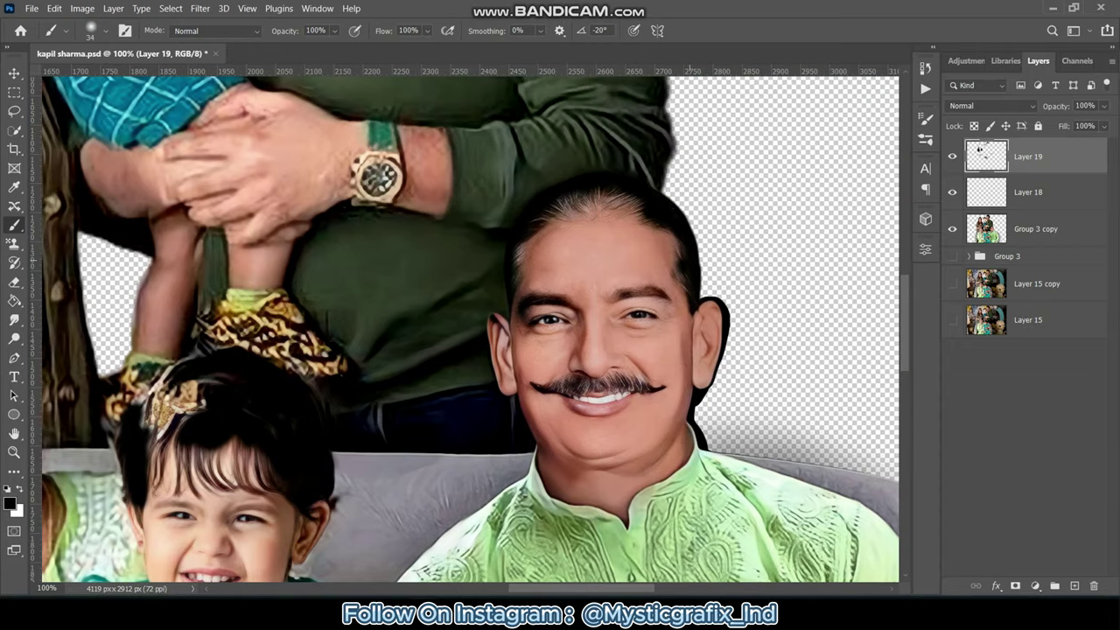
Set Layer 19 to Soft Light blending at 55% opacity.
{"action": "left_click", "coordinate": [991, 105]}
{"action": "key", "text": "Return"}
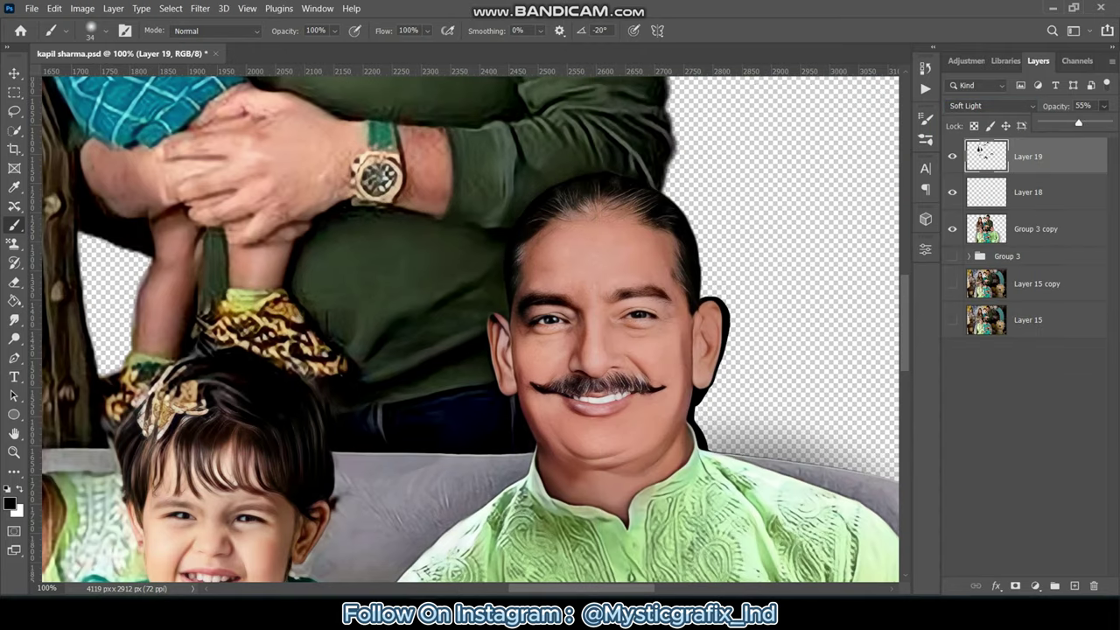
{"action": "key", "text": "ctrl+0"}
Show Layer 19 and set the Smudge brush to size 40 with 33% strength.
{"action": "left_click", "coordinate": [952, 155]}
{"action": "scroll", "coordinate": [315, 486], "scroll_direction": "up", "scroll_amount": 1}
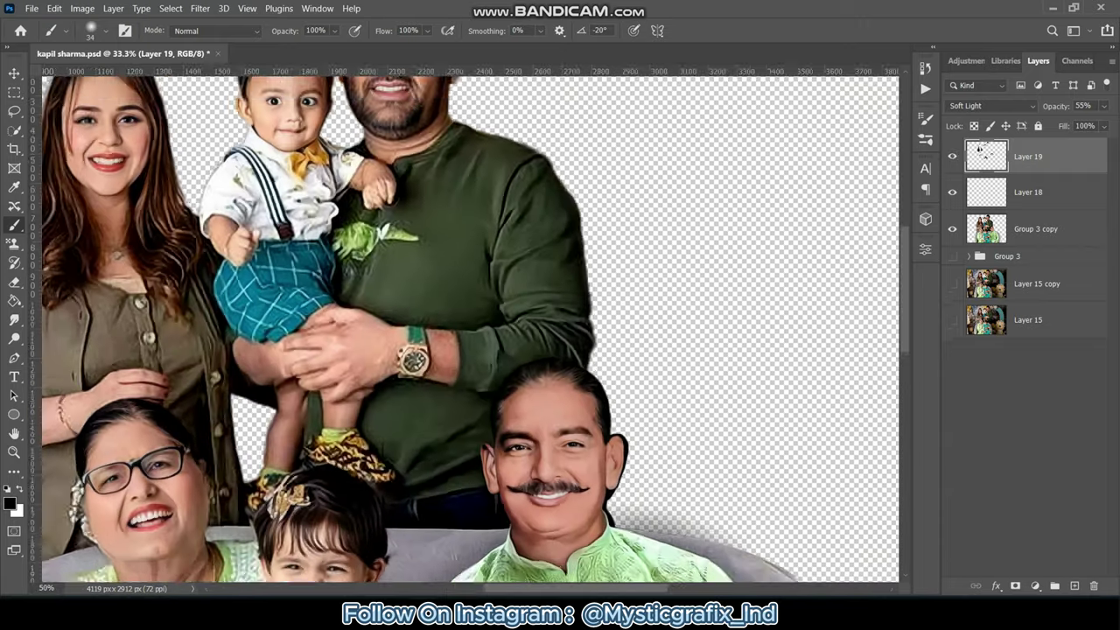
{"action": "key", "text": "r"}
{"action": "scroll", "coordinate": [315, 486], "scroll_direction": "up", "scroll_amount": 1}
{"action": "scroll", "coordinate": [315, 486], "scroll_direction": "up", "scroll_amount": 1}
{"action": "scroll", "coordinate": [315, 485], "scroll_direction": "down", "scroll_amount": 1}
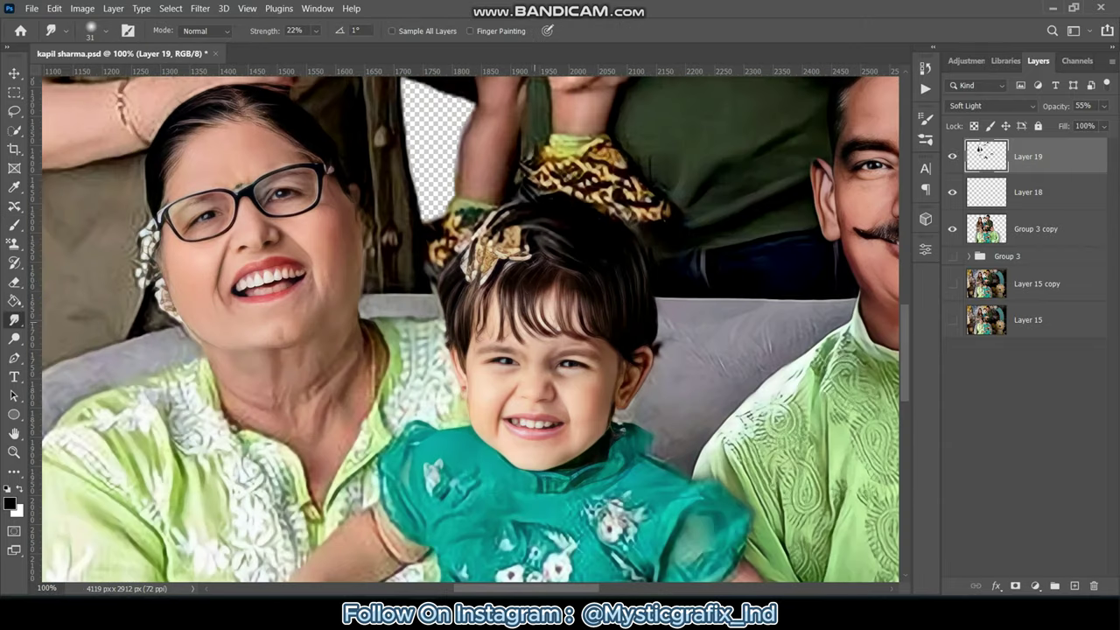
{"action": "key", "text": "3"}
{"action": "key", "text": "3"}
{"action": "left_click", "coordinate": [105, 29]}
{"action": "key", "text": "bracketright"}
{"action": "key", "text": "Return"}
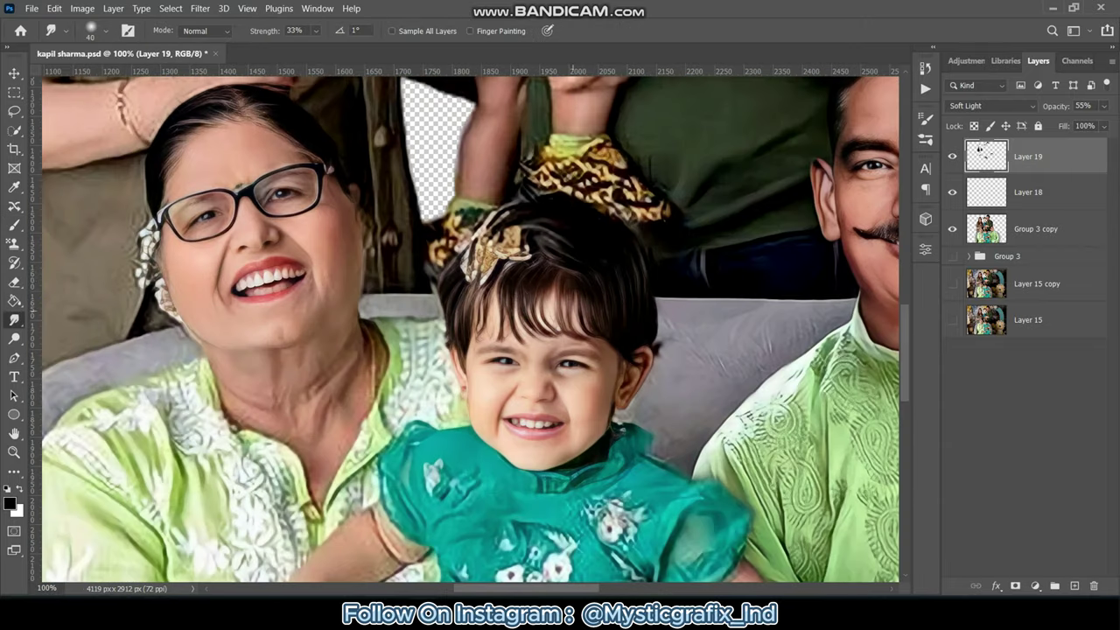
{"action": "scroll", "coordinate": [470, 329], "scroll_direction": "up", "scroll_amount": 5}
{"action": "scroll", "coordinate": [469, 329], "scroll_direction": "up", "scroll_amount": 5}
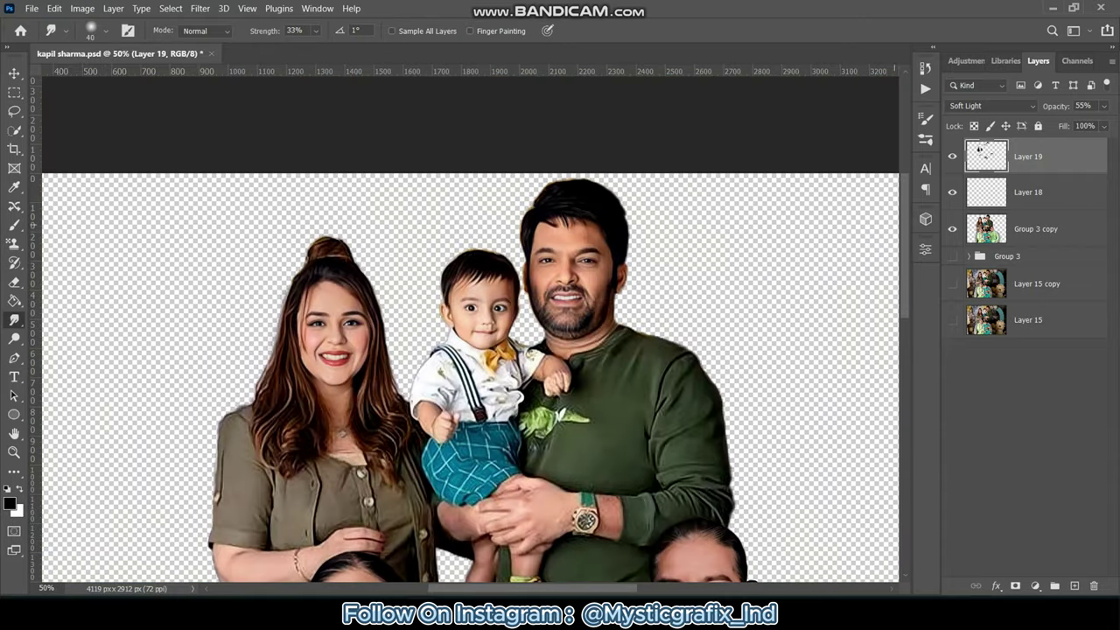
{"action": "scroll", "coordinate": [470, 329], "scroll_direction": "up", "scroll_amount": 2}
{"action": "scroll", "coordinate": [470, 329], "scroll_direction": "down", "scroll_amount": 2}
{"action": "scroll", "coordinate": [470, 329], "scroll_direction": "down", "scroll_amount": 1}
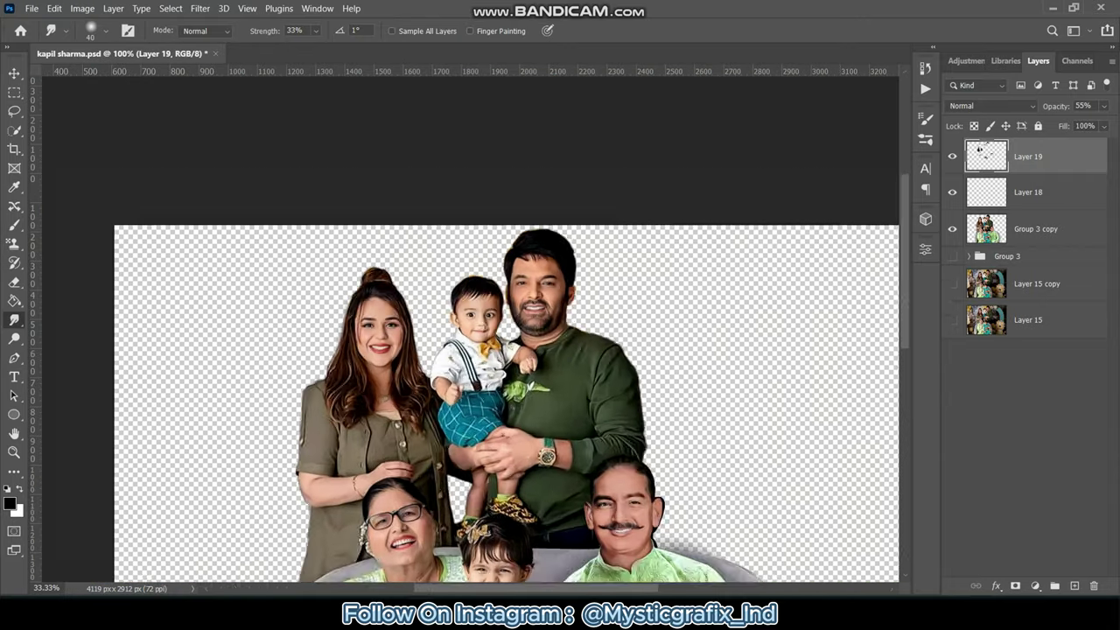
{"action": "scroll", "coordinate": [470, 328], "scroll_direction": "down", "scroll_amount": 1}
Group Layer 19, Layer 18, Group 3 copy and Group 3 into Group 4, merge a copy, and save.
{"action": "left_click", "coordinate": [1028, 191], "text": "ctrl"}
{"action": "left_click", "coordinate": [1035, 228], "text": "ctrl"}
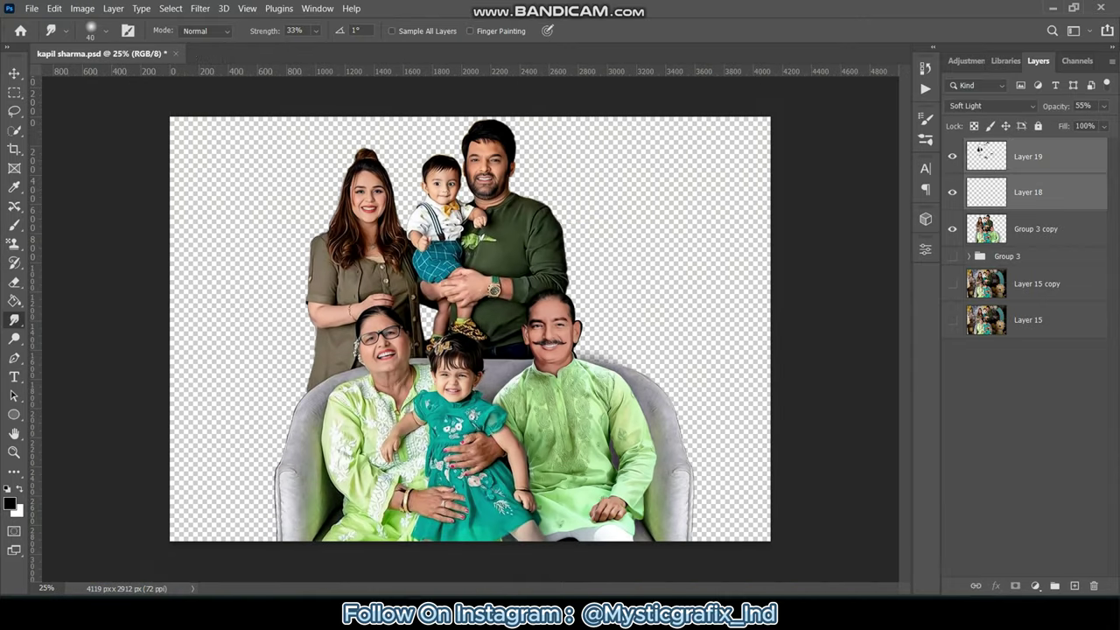
{"action": "left_click", "coordinate": [1006, 255], "text": "ctrl"}
{"action": "key", "text": "ctrl+g"}
{"action": "key", "text": "ctrl+j"}
{"action": "key", "text": "ctrl+e"}
{"action": "key", "text": "ctrl+s"}
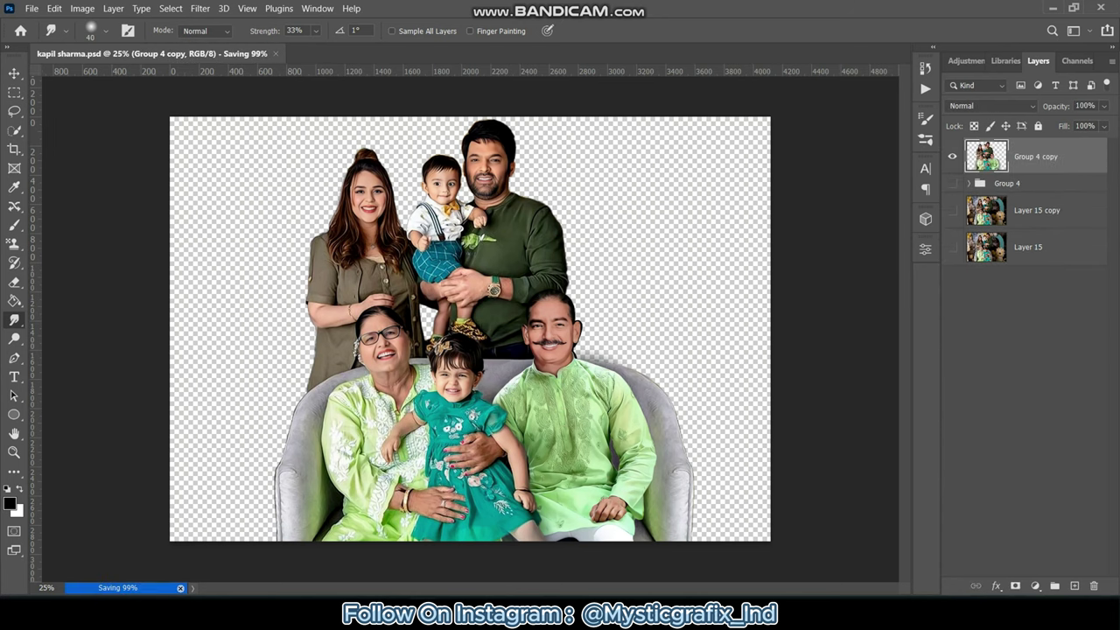
Add a new Layer 20 beneath the merged copy and fill it black, then white.
{"action": "key", "text": "alt+bracketleft"}
{"action": "key", "text": "ctrl+shift+alt+n"}
{"action": "key", "text": "g"}
{"action": "key", "text": "alt+BackSpace"}
{"action": "key", "text": "alt+bracketright"}
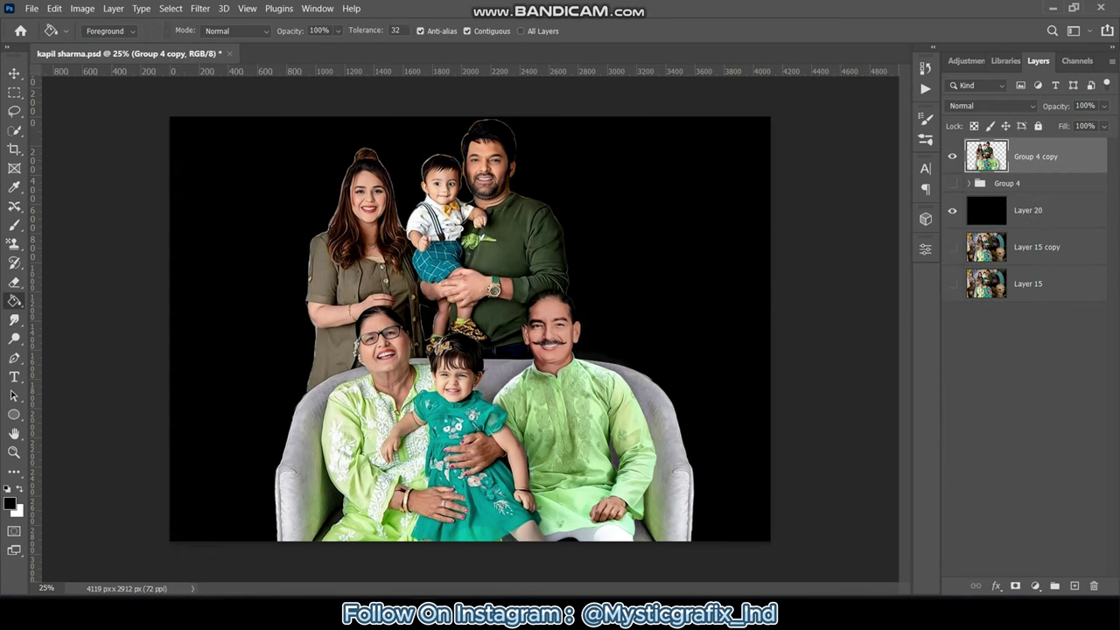
{"action": "key", "text": "ctrl+plus"}
{"action": "key", "text": "ctrl+plus"}
{"action": "key", "text": "ctrl+plus"}
{"action": "key", "text": "alt+bracketleft"}
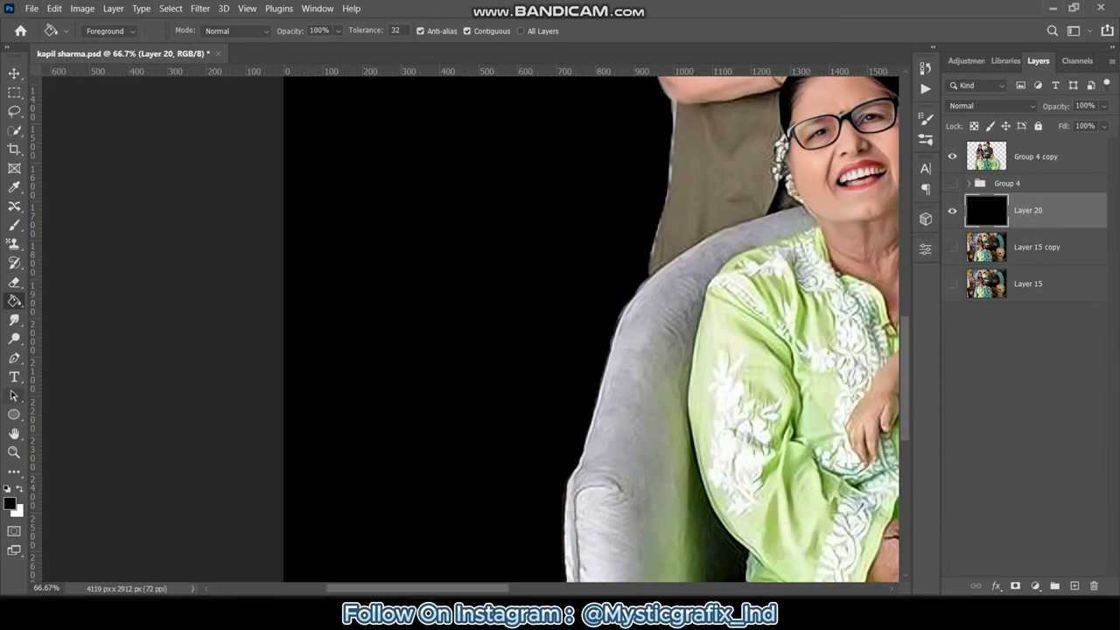
{"action": "key", "text": "x"}
{"action": "key", "text": "alt+BackSpace"}
Toggle the white Layer 20 to compare with the original photo, then zoom to 100% on the edges.
{"action": "key", "text": "ctrl+comma"}
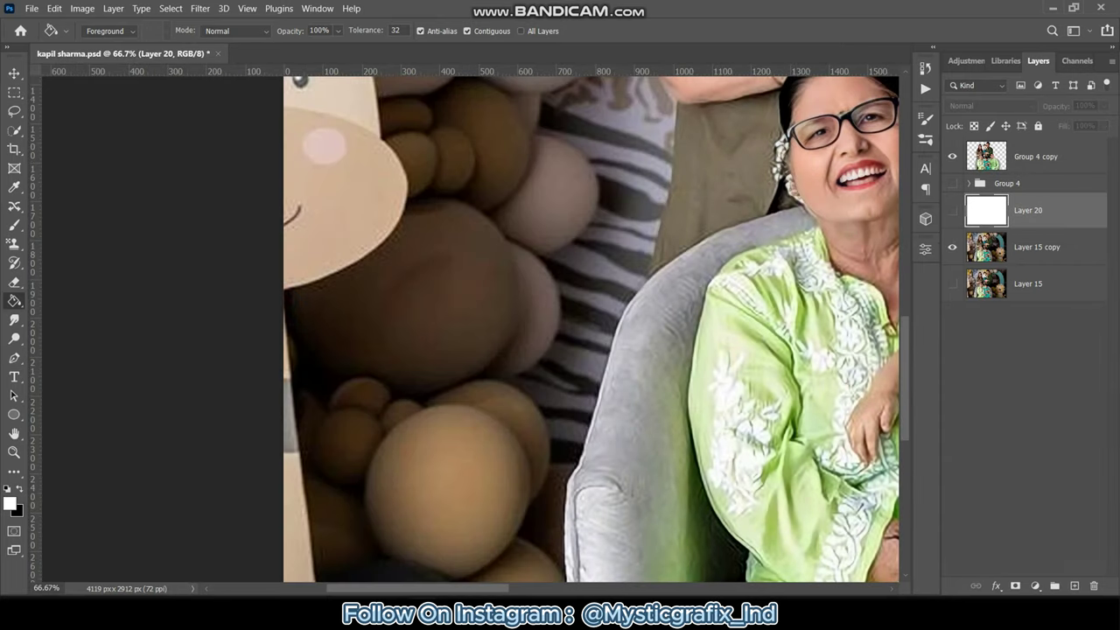
{"action": "key", "text": "ctrl+minus"}
{"action": "key", "text": "ctrl+minus"}
{"action": "key", "text": "ctrl+minus"}
{"action": "key", "text": "alt+bracketleft"}
{"action": "key", "text": "alt+bracketright"}
{"action": "key", "text": "ctrl+comma"}
{"action": "key", "text": "ctrl+plus"}
{"action": "key", "text": "ctrl+plus"}
{"action": "key", "text": "ctrl+plus"}
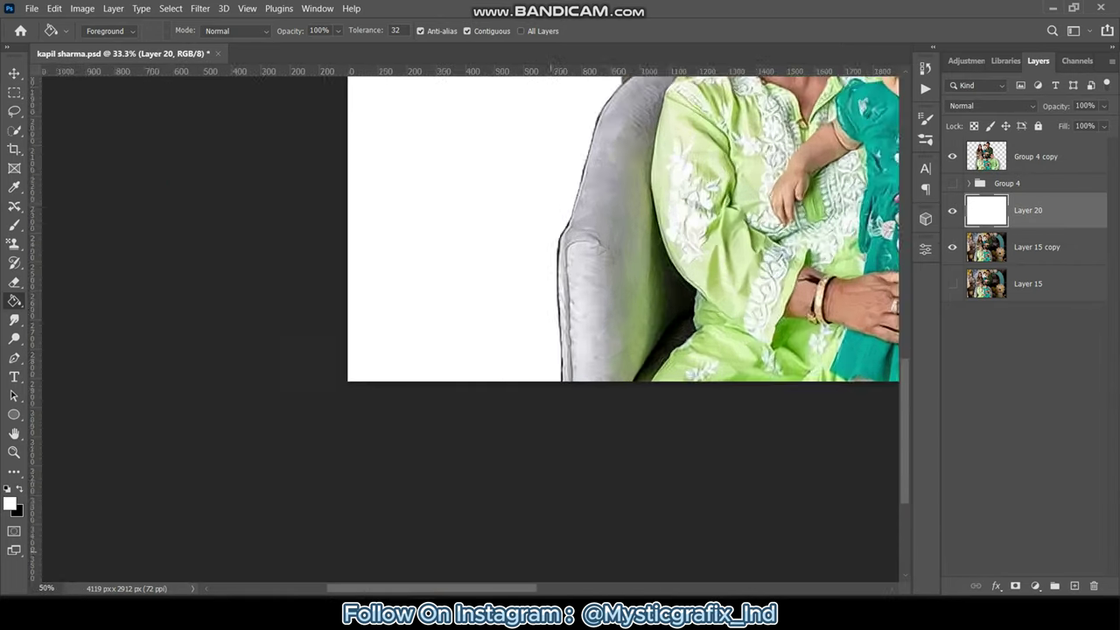
{"action": "key", "text": "ctrl+plus"}
With a size-25 Eraser on Group 4 copy, remove fringes along the armrest, the shirt and the woman's hair.
{"action": "key", "text": "e"}
{"action": "left_click", "coordinate": [105, 31]}
{"action": "key", "text": "Return"}
{"action": "key", "text": "alt+bracketright"}
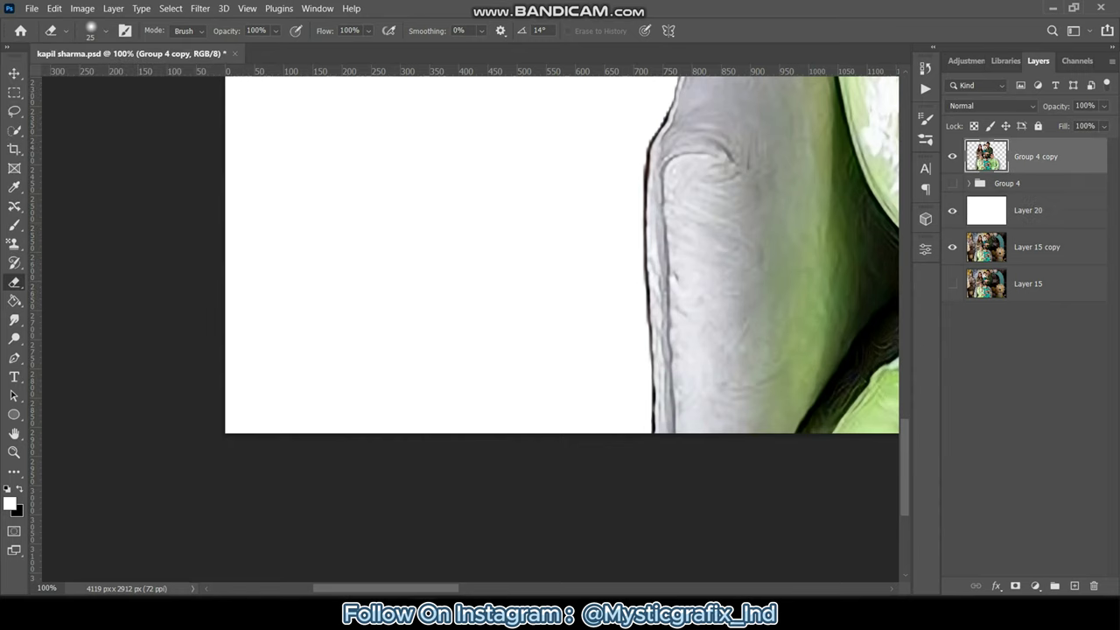
{"action": "scroll", "coordinate": [560, 332], "scroll_direction": "up", "scroll_amount": 5}
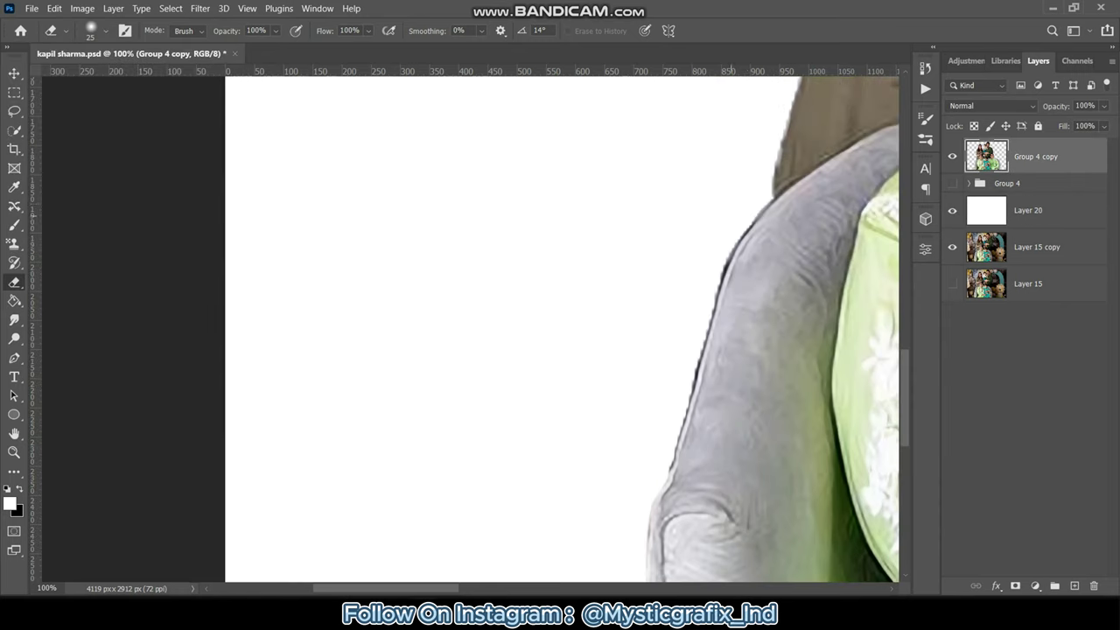
{"action": "left_click_drag", "start_coordinate": [734, 240], "coordinate": [677, 433]}
{"action": "scroll", "coordinate": [560, 332], "scroll_direction": "up", "scroll_amount": 4}
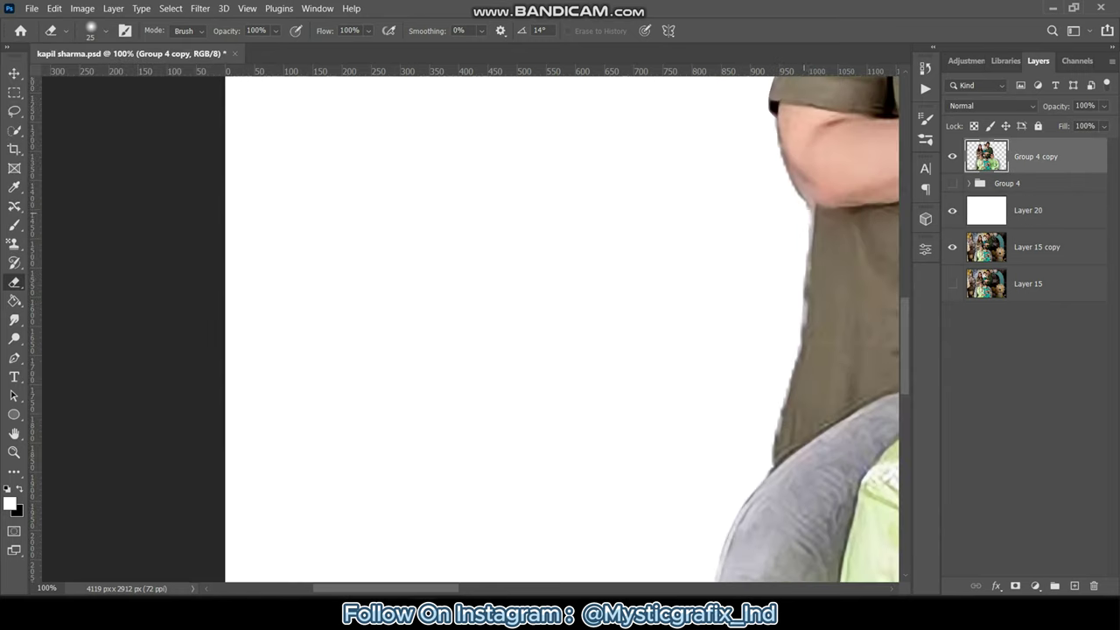
{"action": "scroll", "coordinate": [560, 332], "scroll_direction": "up", "scroll_amount": 2}
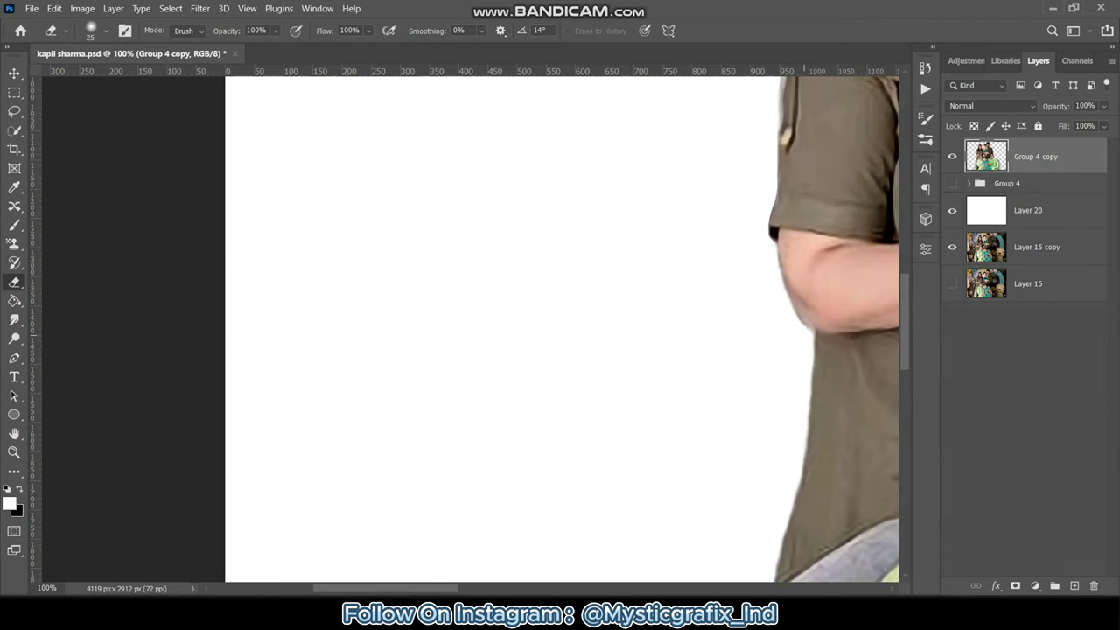
{"action": "scroll", "coordinate": [560, 332], "scroll_direction": "up", "scroll_amount": 3}
{"action": "left_click_drag", "start_coordinate": [790, 166], "coordinate": [784, 306]}
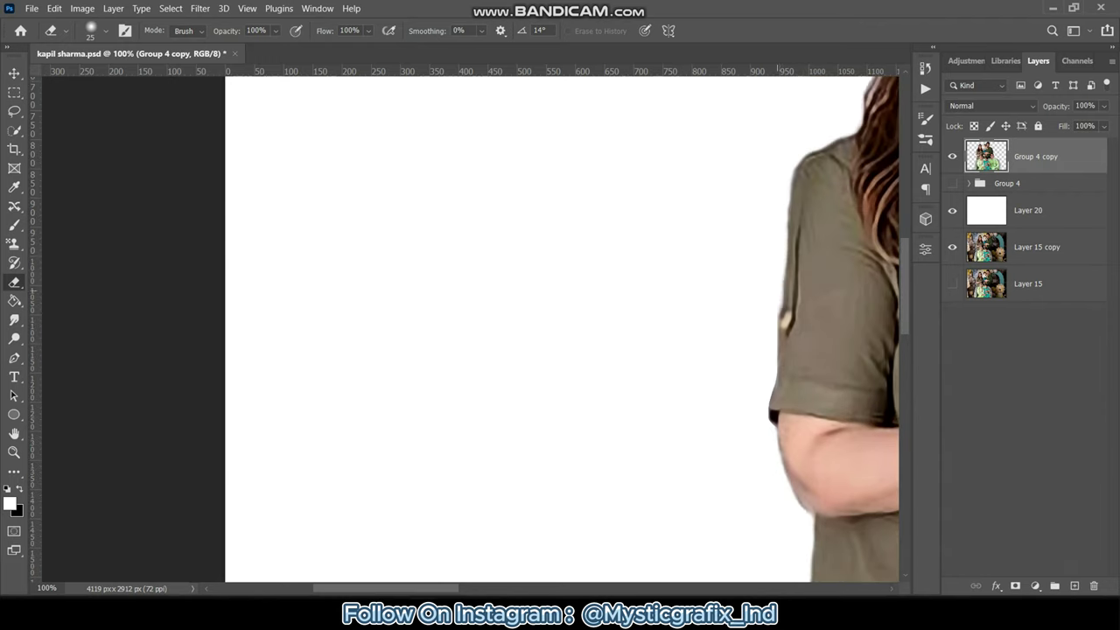
{"action": "scroll", "coordinate": [560, 332], "scroll_direction": "right", "scroll_amount": 10}
{"action": "scroll", "coordinate": [560, 332], "scroll_direction": "left", "scroll_amount": 6}
{"action": "scroll", "coordinate": [560, 332], "scroll_direction": "up", "scroll_amount": 5}
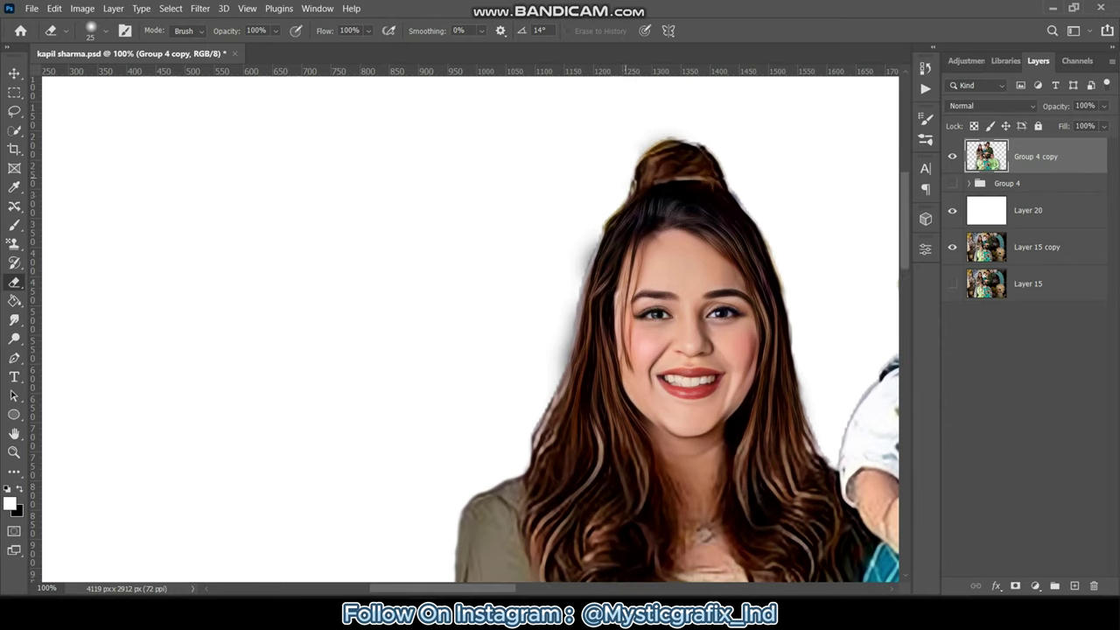
{"action": "left_click_drag", "start_coordinate": [593, 231], "coordinate": [570, 372]}
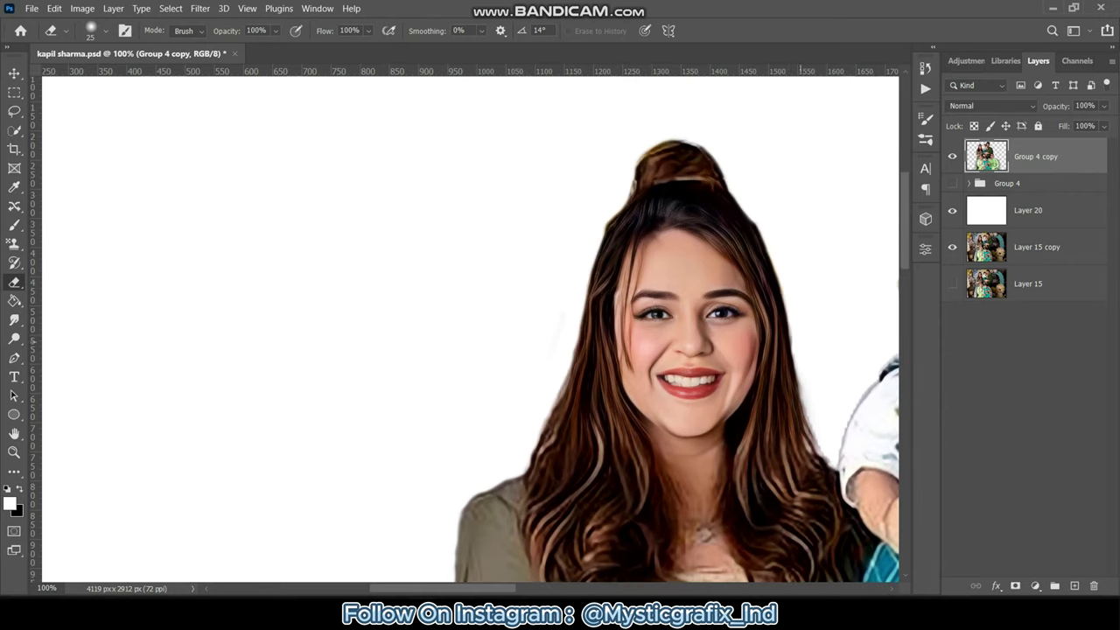
{"action": "left_click_drag", "start_coordinate": [791, 322], "coordinate": [824, 463]}
Shrink the Eraser to 15 and clean the halo around the man's hair and beside his ear.
{"action": "scroll", "coordinate": [473, 333], "scroll_direction": "right", "scroll_amount": 6}
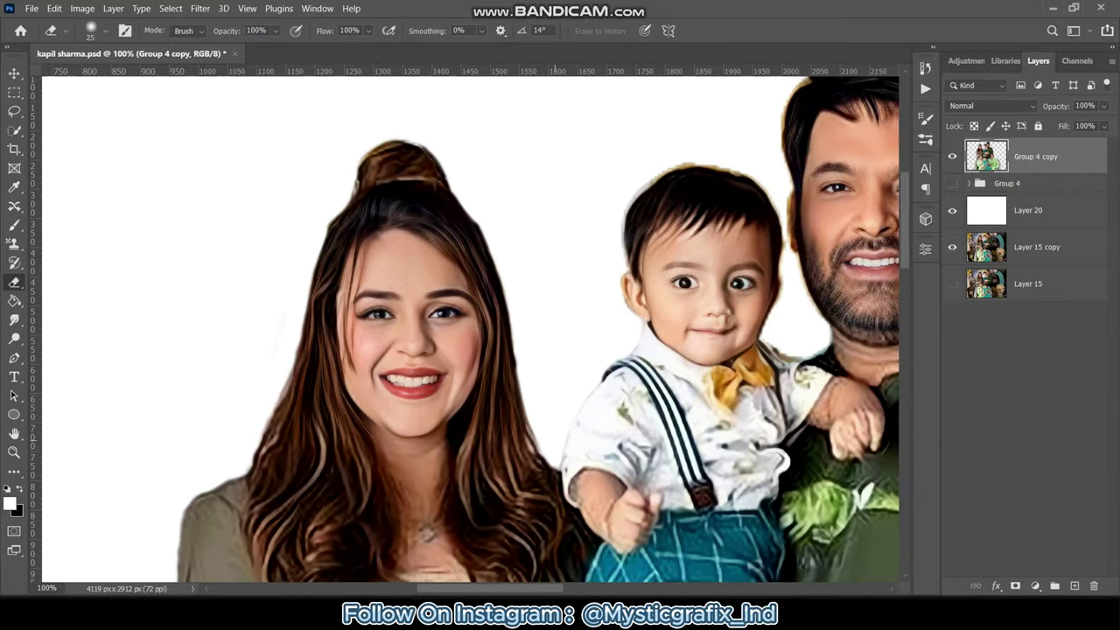
{"action": "scroll", "coordinate": [472, 332], "scroll_direction": "right", "scroll_amount": 3}
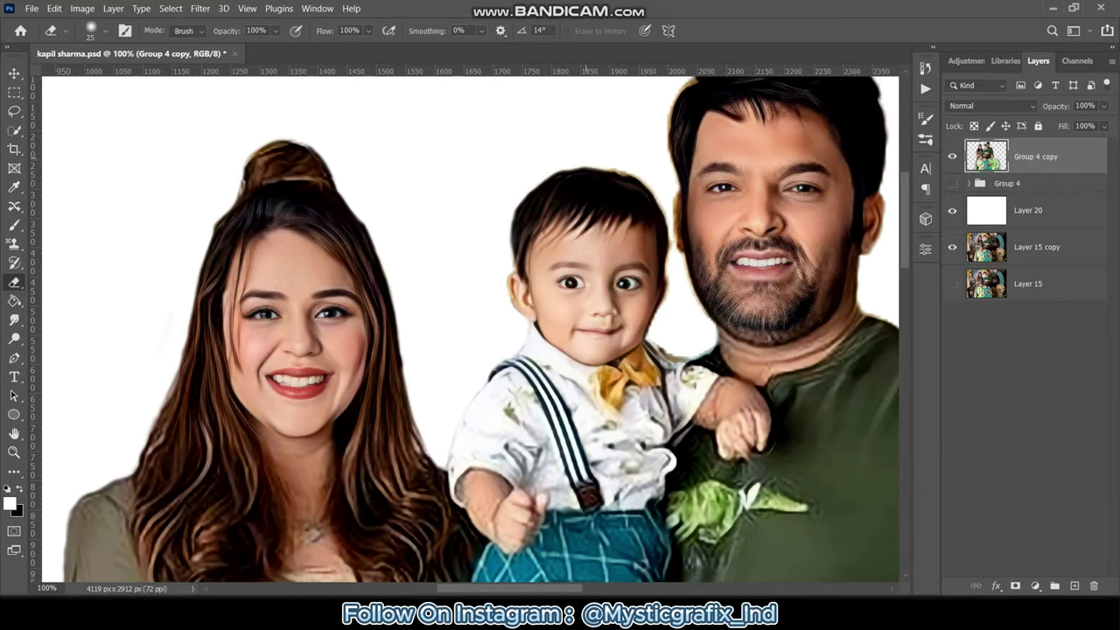
{"action": "key", "text": "bracketleft"}
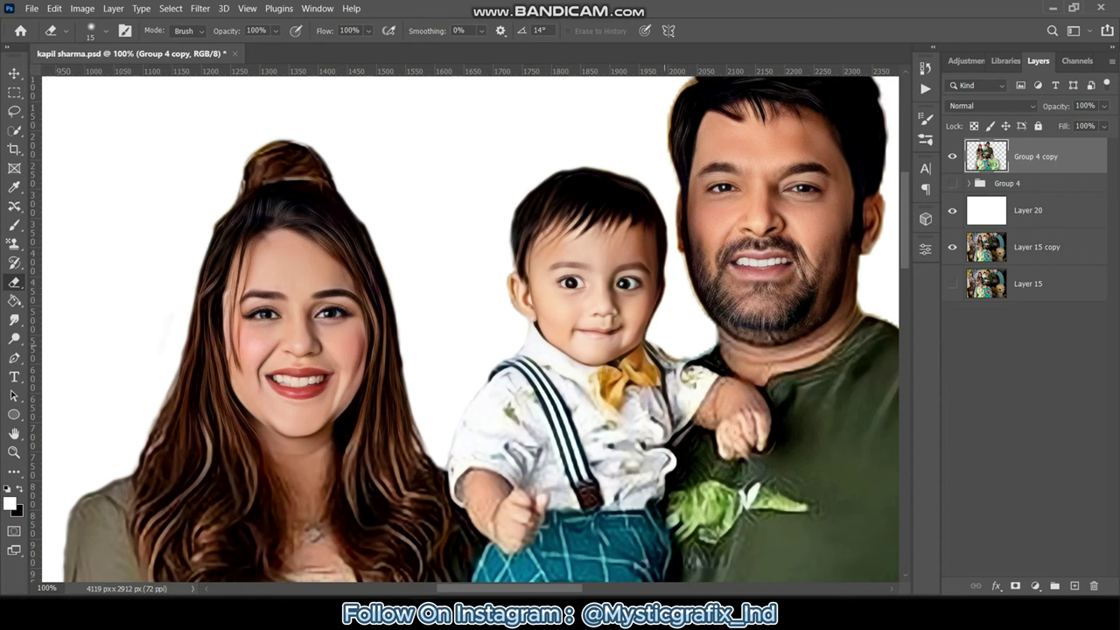
{"action": "scroll", "coordinate": [779, 331], "scroll_direction": "up", "scroll_amount": 2}
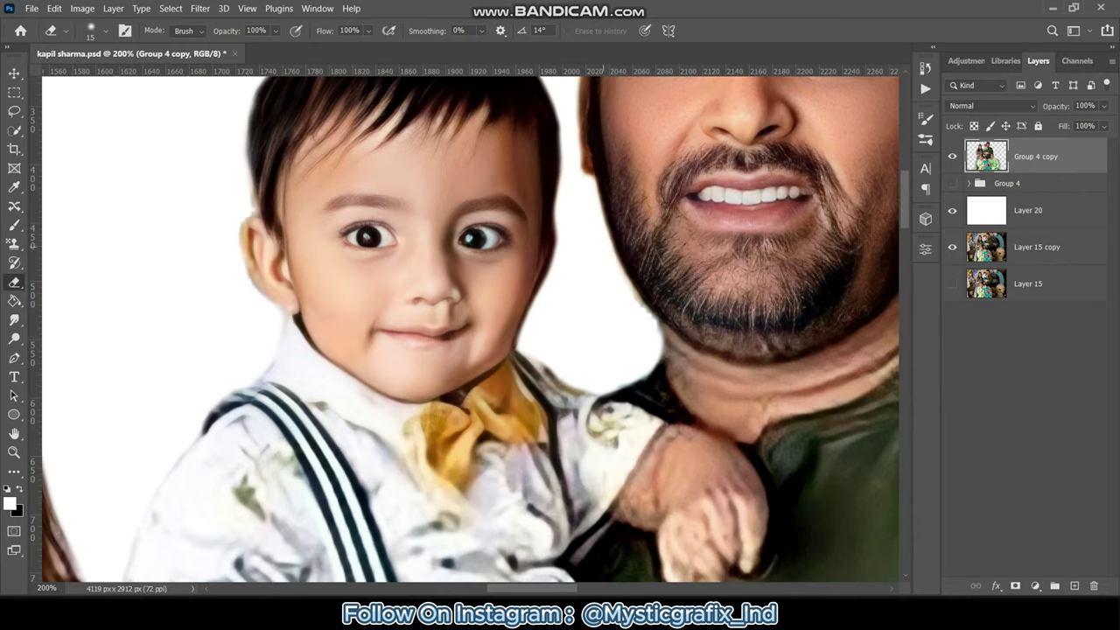
{"action": "scroll", "coordinate": [612, 263], "scroll_direction": "up", "scroll_amount": 5}
{"action": "mouse_move", "coordinate": [602, 122]}
{"action": "left_mouse_down"}
{"action": "mouse_move", "coordinate": [578, 354]}
{"action": "mouse_move", "coordinate": [737, 254]}
{"action": "left_mouse_up"}
{"action": "scroll", "coordinate": [578, 354], "scroll_direction": "up", "scroll_amount": 3}
{"action": "scroll", "coordinate": [738, 253], "scroll_direction": "right", "scroll_amount": 4}
{"action": "scroll", "coordinate": [737, 253], "scroll_direction": "right", "scroll_amount": 4}
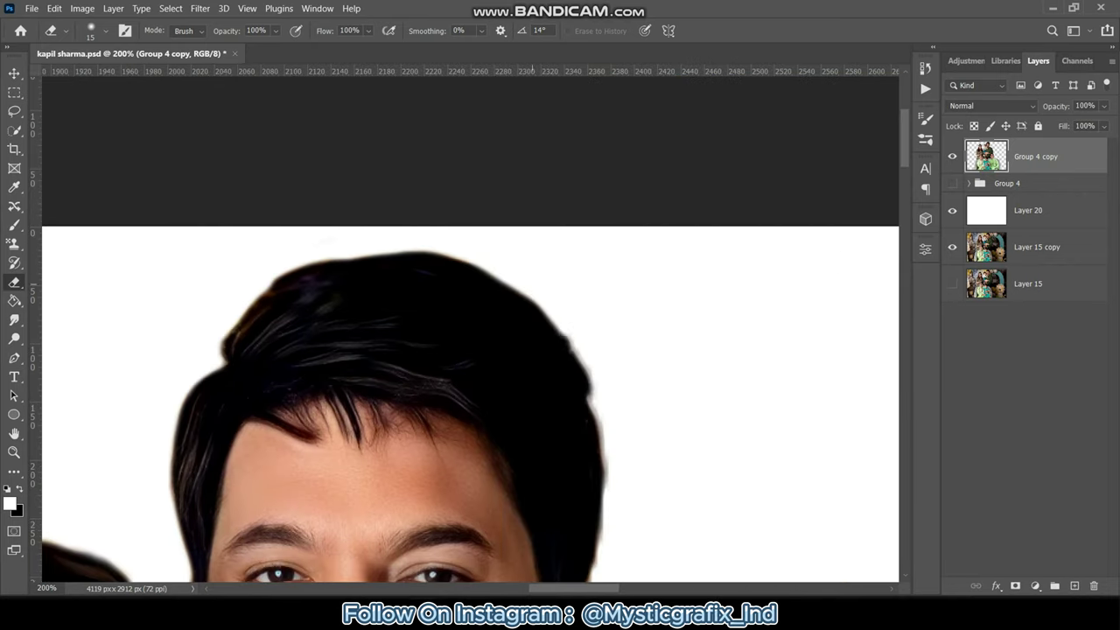
{"action": "left_click_drag", "start_coordinate": [459, 259], "coordinate": [604, 507]}
{"action": "scroll", "coordinate": [604, 508], "scroll_direction": "down", "scroll_amount": 6}
{"action": "left_click_drag", "start_coordinate": [597, 215], "coordinate": [591, 389]}
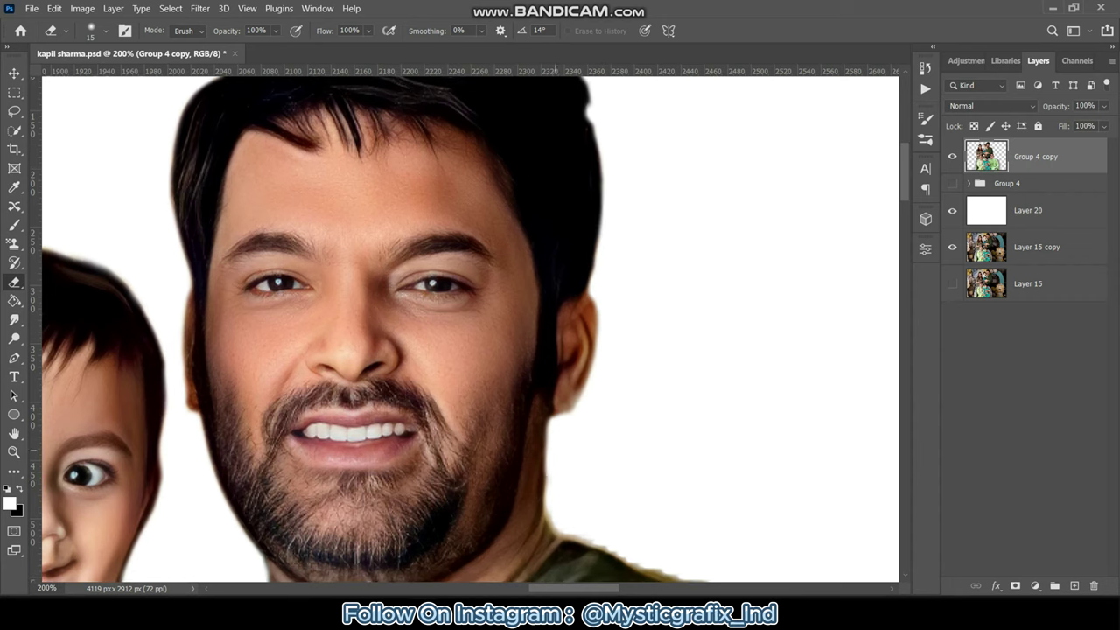
{"action": "left_click_drag", "start_coordinate": [555, 437], "coordinate": [586, 541]}
{"action": "scroll", "coordinate": [591, 543], "scroll_direction": "down", "scroll_amount": 6}
{"action": "mouse_move", "coordinate": [573, 205]}
{"action": "left_mouse_down"}
{"action": "mouse_move", "coordinate": [724, 255]}
{"action": "mouse_move", "coordinate": [879, 332]}
{"action": "left_mouse_up"}
Erase the fringe on the man's shoulder and the black outline behind his ear.
{"action": "scroll", "coordinate": [879, 332], "scroll_direction": "right", "scroll_amount": 7}
{"action": "scroll", "coordinate": [879, 333], "scroll_direction": "down", "scroll_amount": 3}
{"action": "mouse_move", "coordinate": [525, 145]}
{"action": "left_mouse_down"}
{"action": "mouse_move", "coordinate": [604, 271]}
{"action": "mouse_move", "coordinate": [643, 398]}
{"action": "left_mouse_up"}
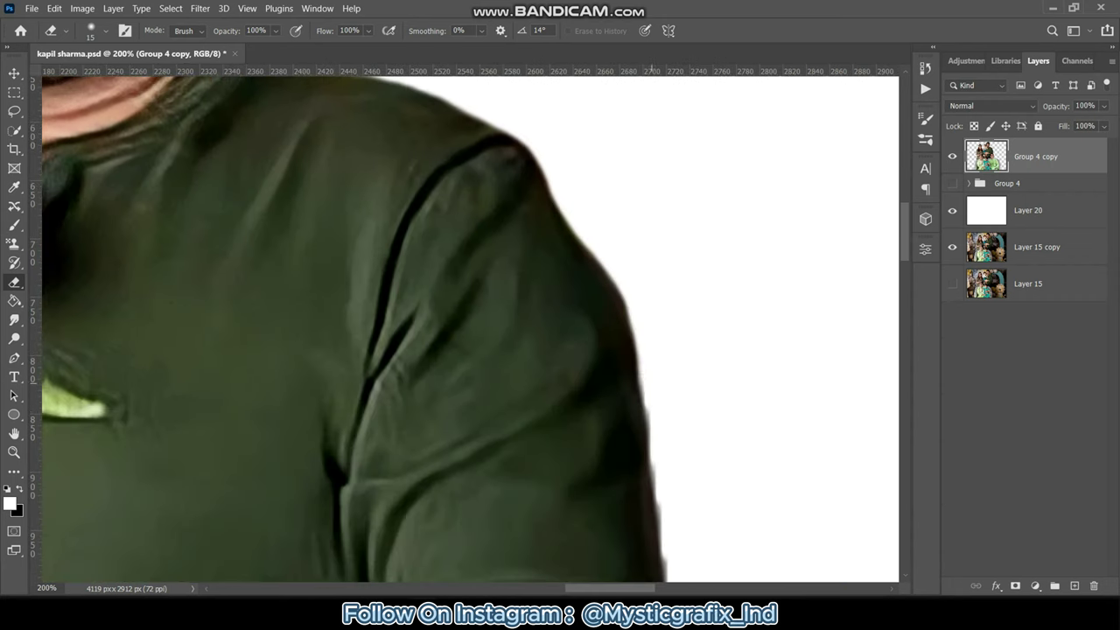
{"action": "left_click_drag", "start_coordinate": [638, 359], "coordinate": [666, 581]}
{"action": "scroll", "coordinate": [666, 581], "scroll_direction": "down", "scroll_amount": 4}
{"action": "left_click_drag", "start_coordinate": [664, 433], "coordinate": [686, 551]}
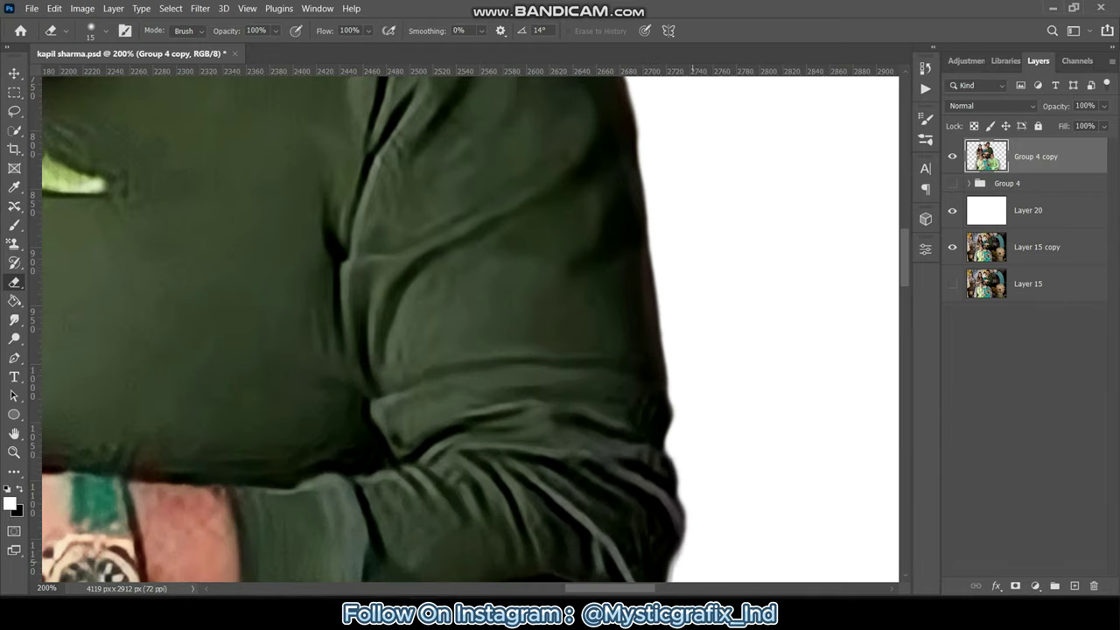
{"action": "scroll", "coordinate": [687, 551], "scroll_direction": "down", "scroll_amount": 5}
{"action": "left_click", "coordinate": [90, 31]}
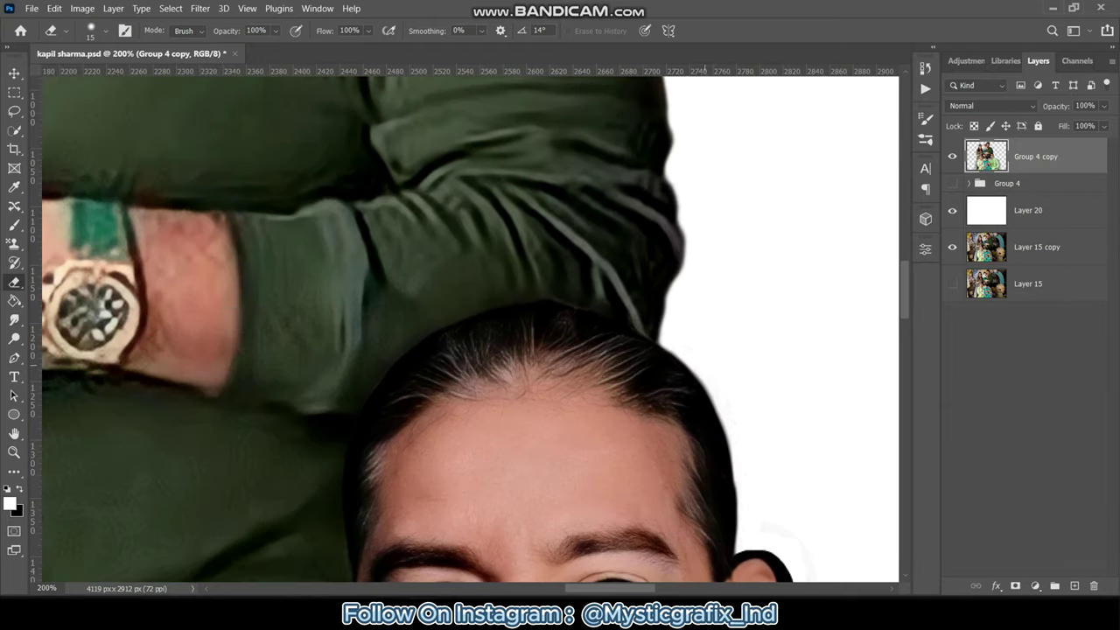
{"action": "left_click_drag", "start_coordinate": [660, 341], "coordinate": [727, 451]}
{"action": "scroll", "coordinate": [728, 450], "scroll_direction": "down", "scroll_amount": 5}
{"action": "scroll", "coordinate": [728, 450], "scroll_direction": "down", "scroll_amount": 1}
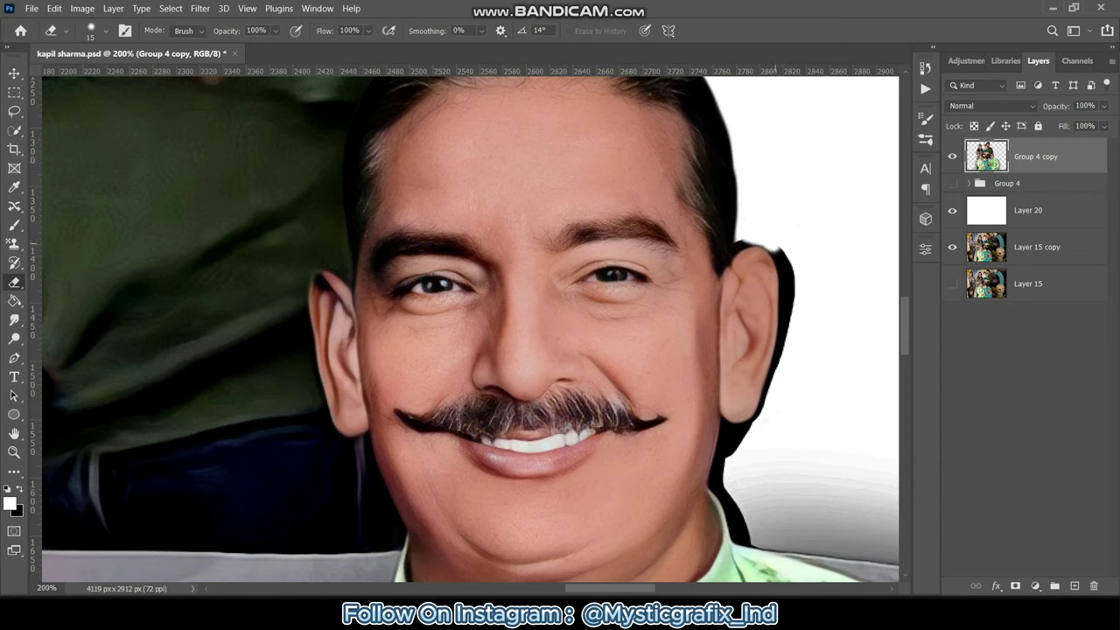
{"action": "mouse_move", "coordinate": [775, 250]}
{"action": "left_mouse_down"}
{"action": "mouse_move", "coordinate": [783, 337]}
{"action": "mouse_move", "coordinate": [730, 507]}
{"action": "mouse_move", "coordinate": [743, 542]}
{"action": "left_mouse_up"}
Set the Eraser to size 29 and erase the grey shadow along the man's shoulder top edge.
{"action": "left_click", "coordinate": [106, 31]}
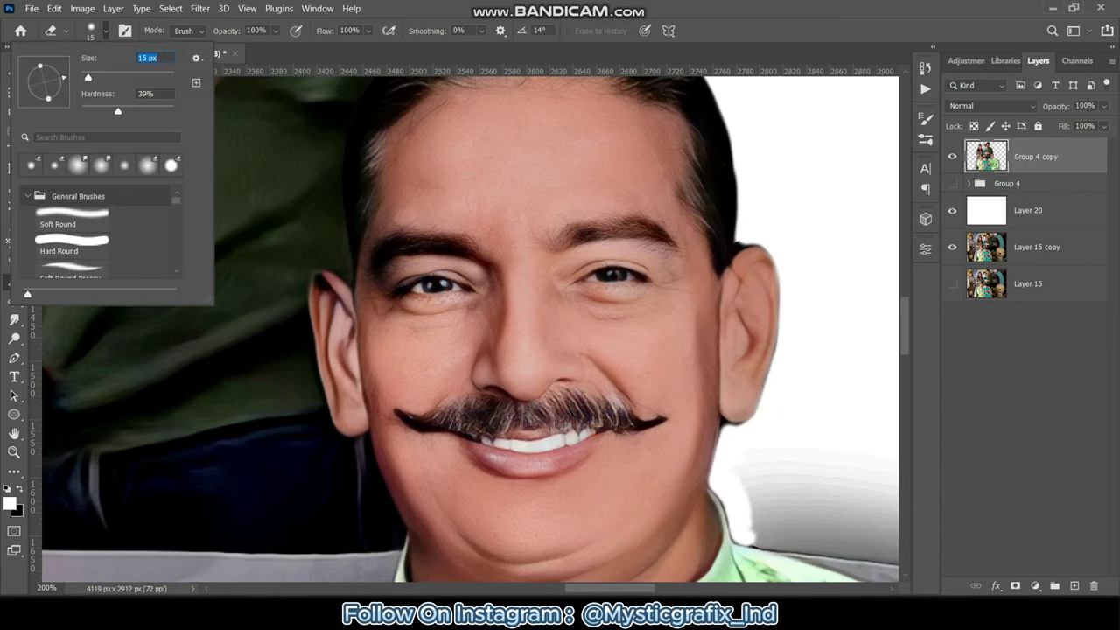
{"action": "key", "text": "Return"}
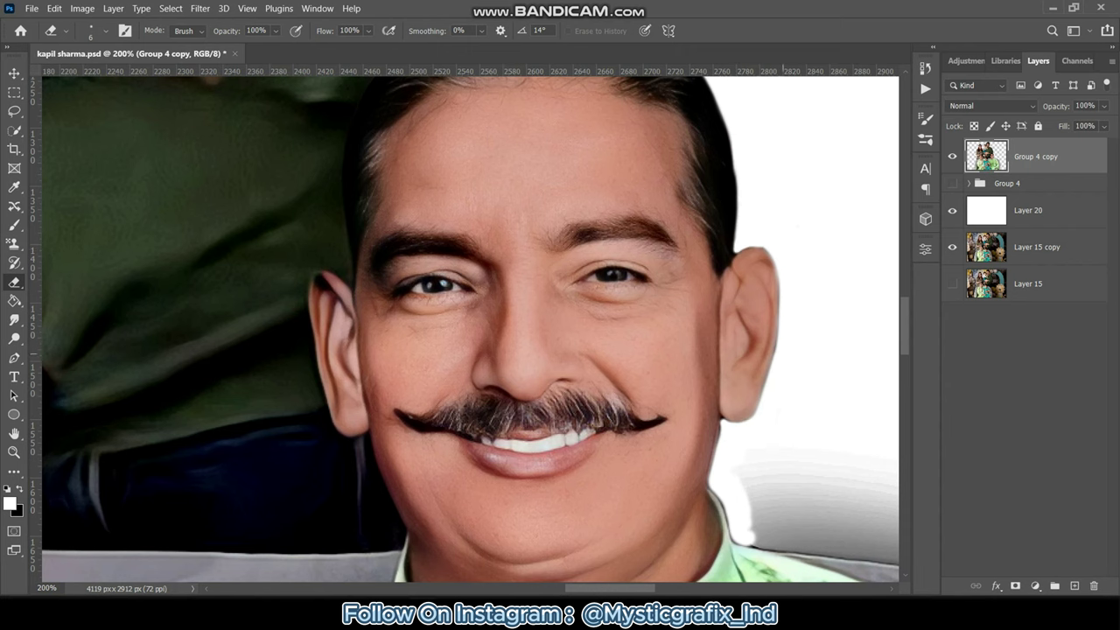
{"action": "scroll", "coordinate": [362, 234], "scroll_direction": "right", "scroll_amount": 5}
{"action": "scroll", "coordinate": [361, 234], "scroll_direction": "down", "scroll_amount": 4}
{"action": "left_click", "coordinate": [106, 31]}
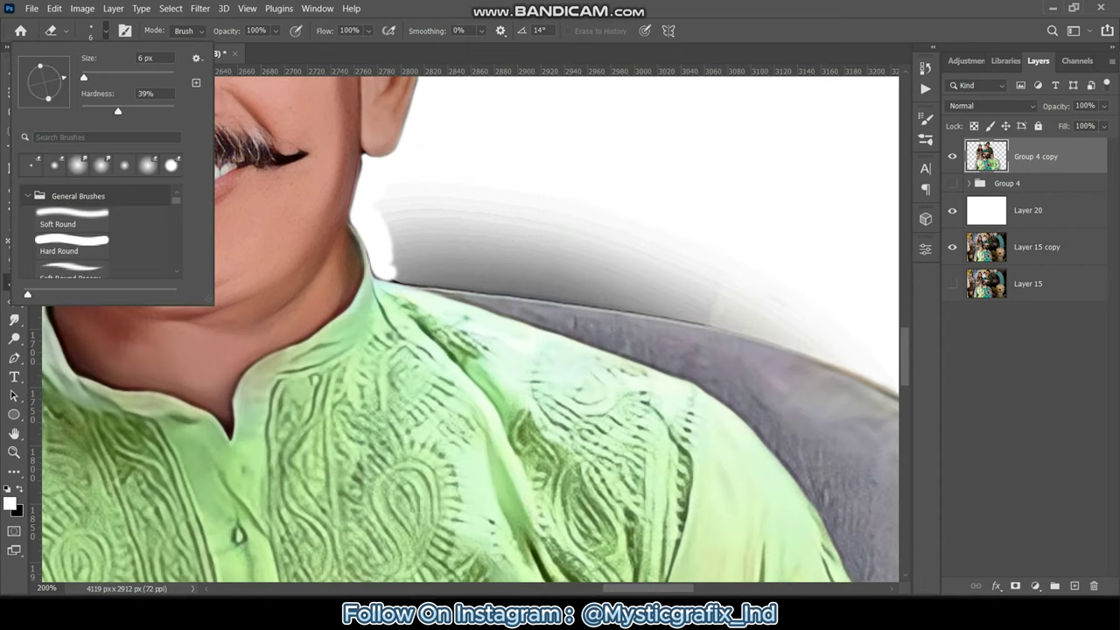
{"action": "key", "text": "Return"}
{"action": "left_click_drag", "start_coordinate": [626, 205], "coordinate": [376, 223]}
{"action": "left_click_drag", "start_coordinate": [726, 262], "coordinate": [390, 241]}
{"action": "mouse_move", "coordinate": [488, 249]}
{"action": "left_mouse_down"}
{"action": "mouse_move", "coordinate": [394, 279]}
{"action": "mouse_move", "coordinate": [804, 319]}
{"action": "left_mouse_up"}
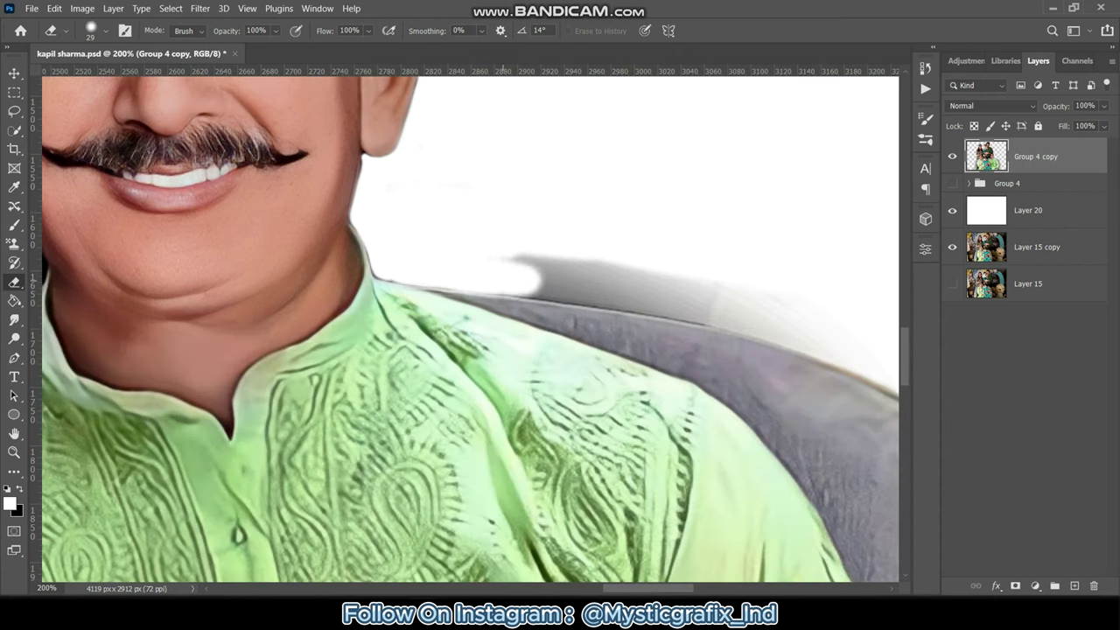
{"action": "left_click_drag", "start_coordinate": [582, 302], "coordinate": [814, 337]}
{"action": "scroll", "coordinate": [472, 333], "scroll_direction": "right", "scroll_amount": 8}
{"action": "scroll", "coordinate": [472, 333], "scroll_direction": "down", "scroll_amount": 2}
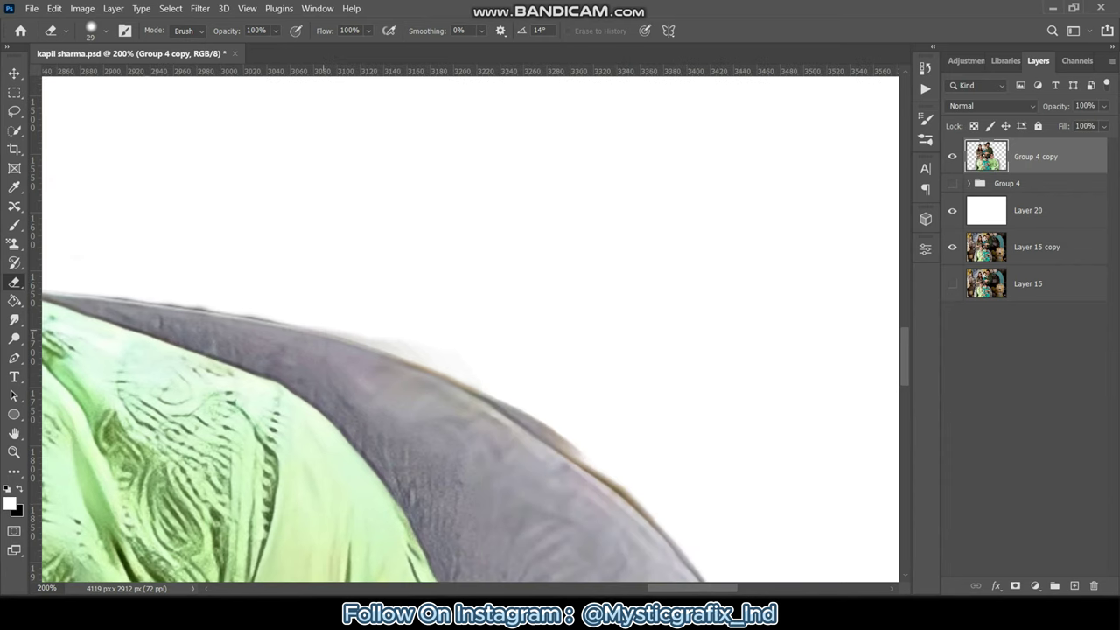
{"action": "left_click_drag", "start_coordinate": [322, 337], "coordinate": [573, 446]}
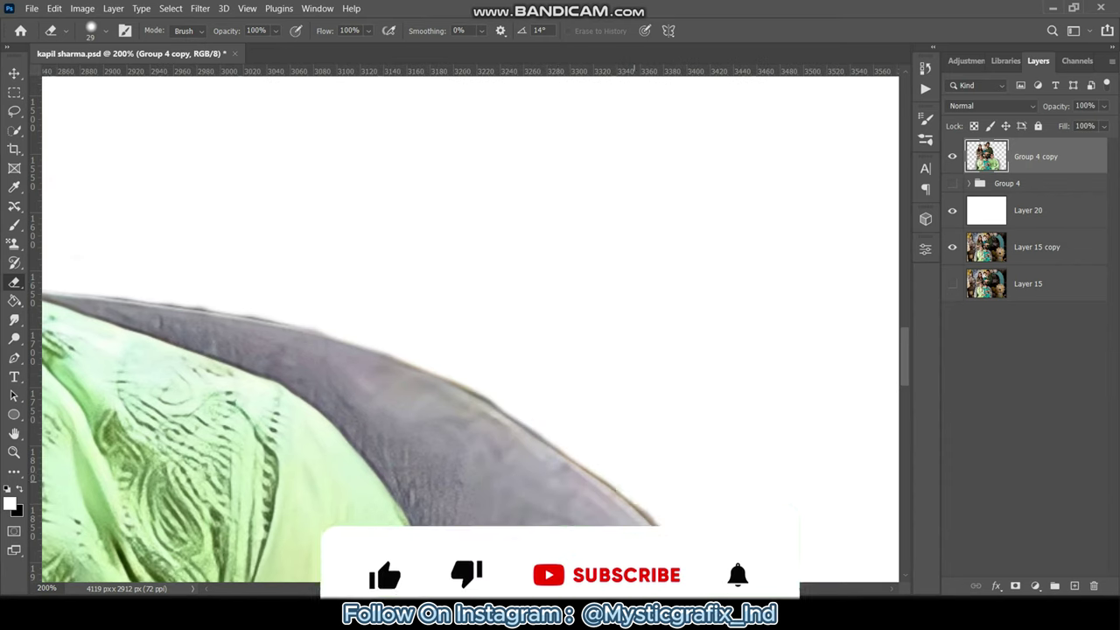
Switch to a size-17 Eraser and remove leftover background beside the woman's head.
{"action": "scroll", "coordinate": [472, 332], "scroll_direction": "down", "scroll_amount": 5}
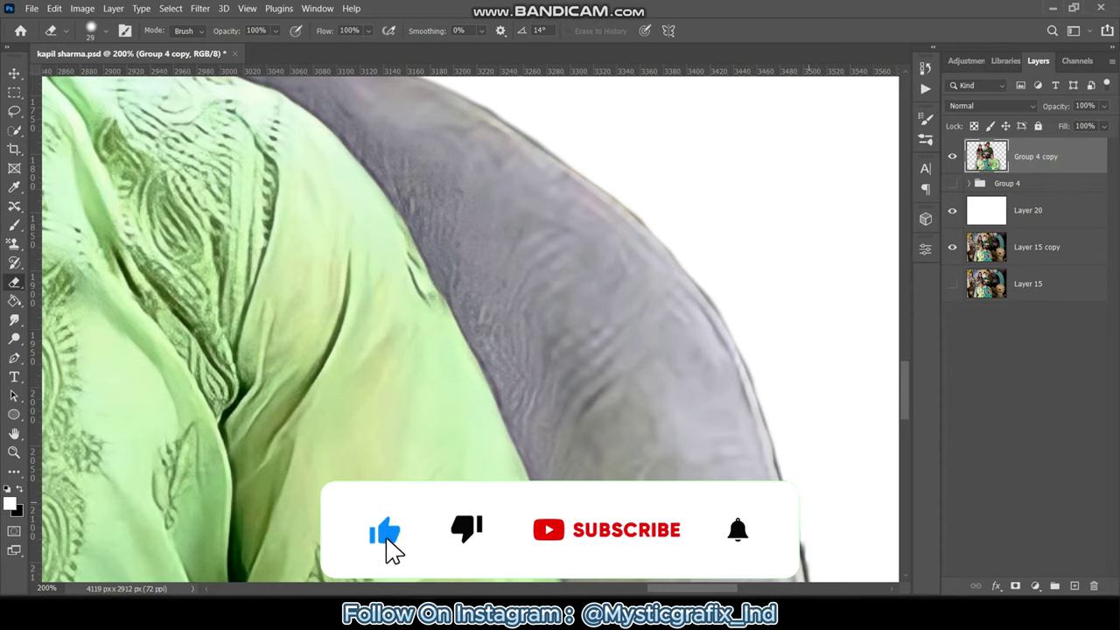
{"action": "scroll", "coordinate": [472, 333], "scroll_direction": "right", "scroll_amount": 4}
{"action": "scroll", "coordinate": [472, 332], "scroll_direction": "down", "scroll_amount": 3}
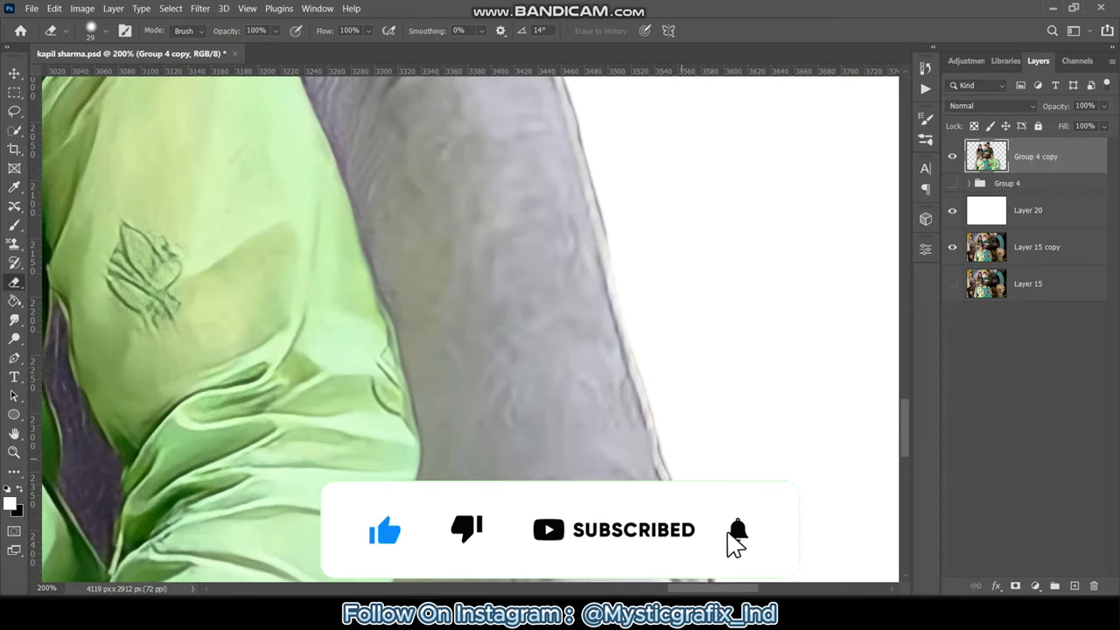
{"action": "scroll", "coordinate": [473, 333], "scroll_direction": "down", "scroll_amount": 4}
{"action": "scroll", "coordinate": [472, 333], "scroll_direction": "down", "scroll_amount": 4}
{"action": "scroll", "coordinate": [472, 332], "scroll_direction": "down", "scroll_amount": 3}
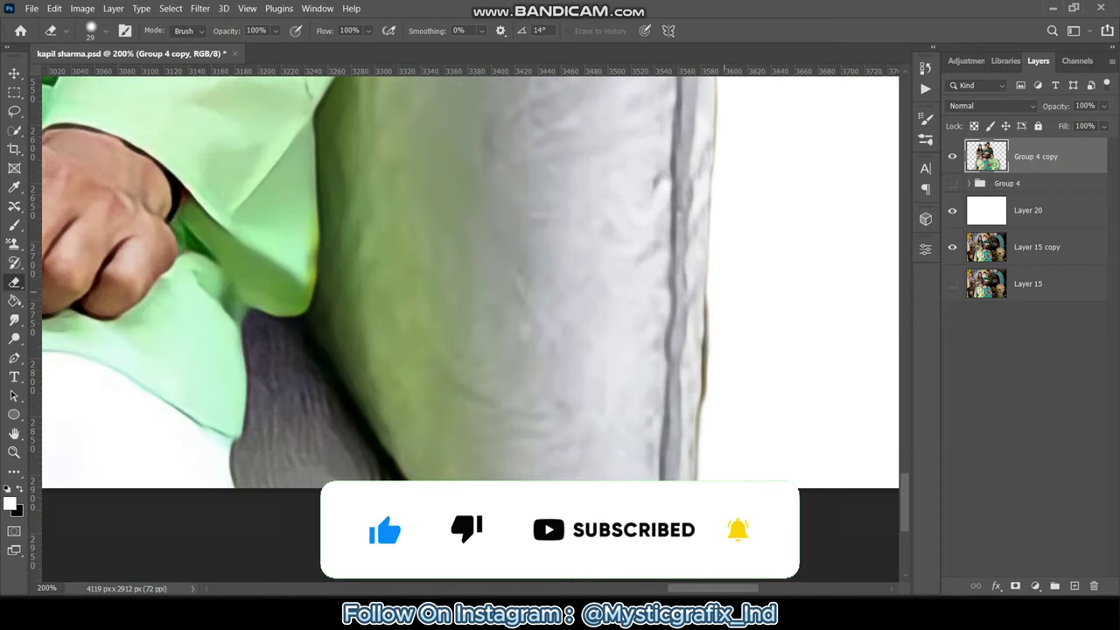
{"action": "key", "text": "ctrl+minus"}
{"action": "scroll", "coordinate": [472, 332], "scroll_direction": "up", "scroll_amount": 5}
{"action": "key", "text": "ctrl+plus"}
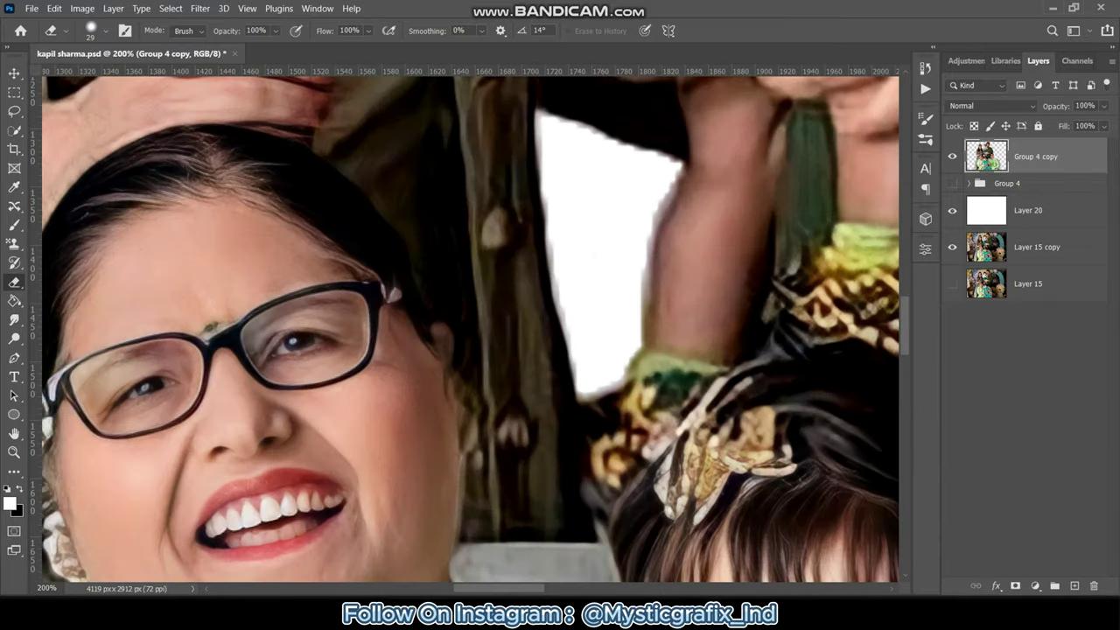
{"action": "left_click", "coordinate": [91, 30]}
{"action": "left_click_drag", "start_coordinate": [131, 70], "coordinate": [101, 70]}
{"action": "mouse_move", "coordinate": [542, 110]}
{"action": "left_mouse_down"}
{"action": "mouse_move", "coordinate": [551, 298]}
{"action": "mouse_move", "coordinate": [604, 398]}
{"action": "mouse_move", "coordinate": [645, 297]}
{"action": "mouse_move", "coordinate": [669, 184]}
{"action": "left_mouse_up"}
{"action": "left_click_drag", "start_coordinate": [612, 131], "coordinate": [674, 162]}
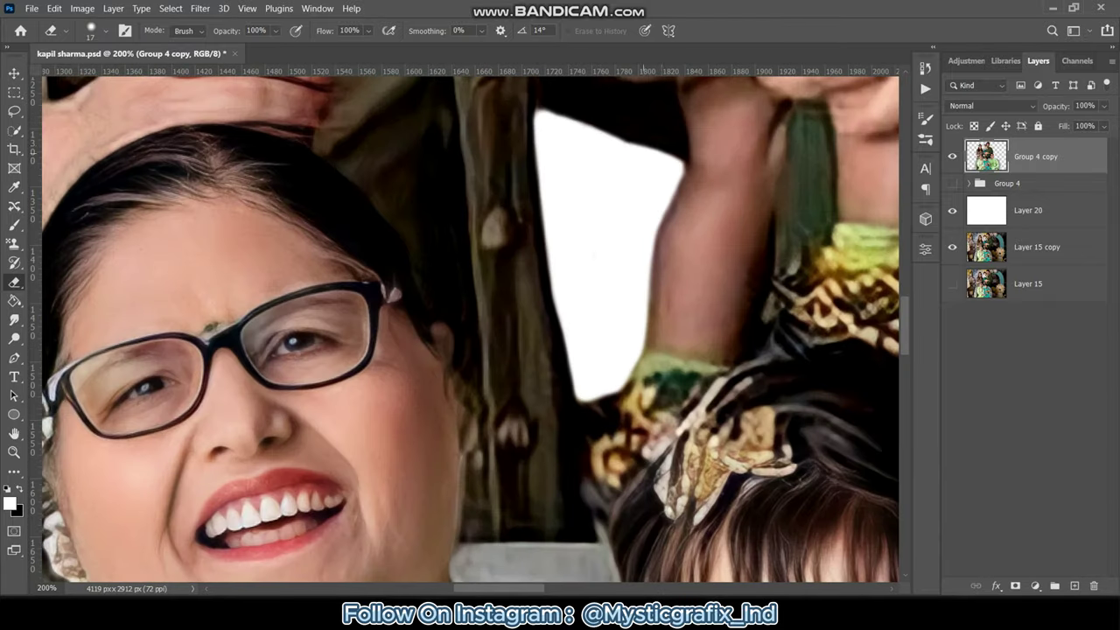
{"action": "key", "text": "ctrl+minus"}
{"action": "key", "text": "ctrl+minus"}
{"action": "key", "text": "ctrl+minus"}
{"action": "key", "text": "ctrl+minus"}
{"action": "key", "text": "ctrl+minus"}
Delete white backdrop Layer 20 and give Layer 15 copy Brightness -12, Contrast 100.
{"action": "left_click_drag", "start_coordinate": [1027, 210], "coordinate": [1094, 585]}
{"action": "left_click", "coordinate": [82, 7]}
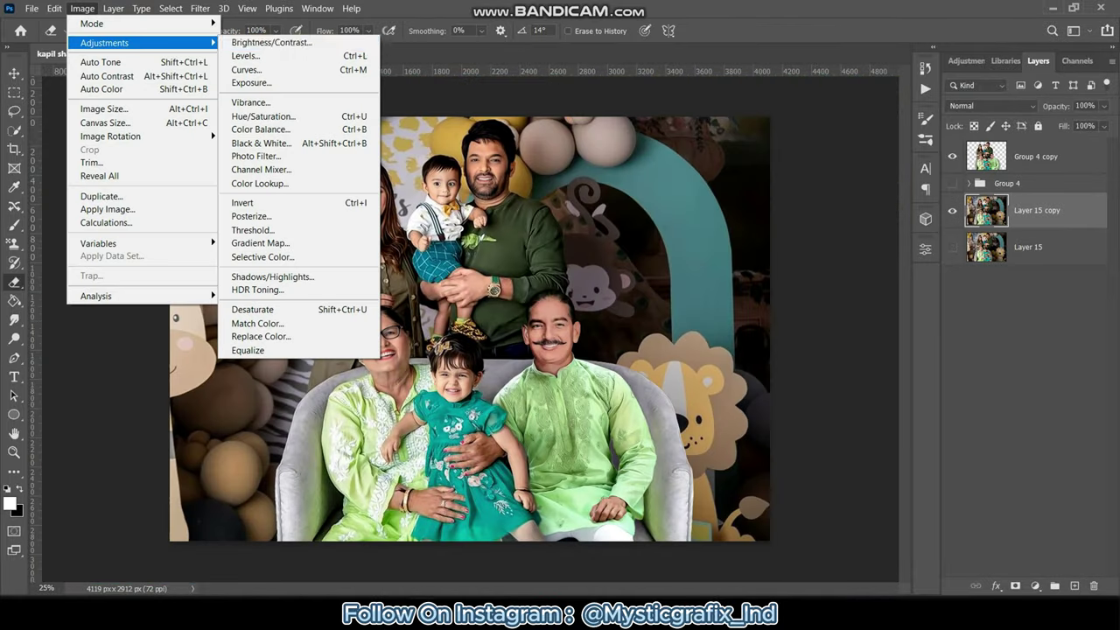
{"action": "left_click", "coordinate": [270, 40]}
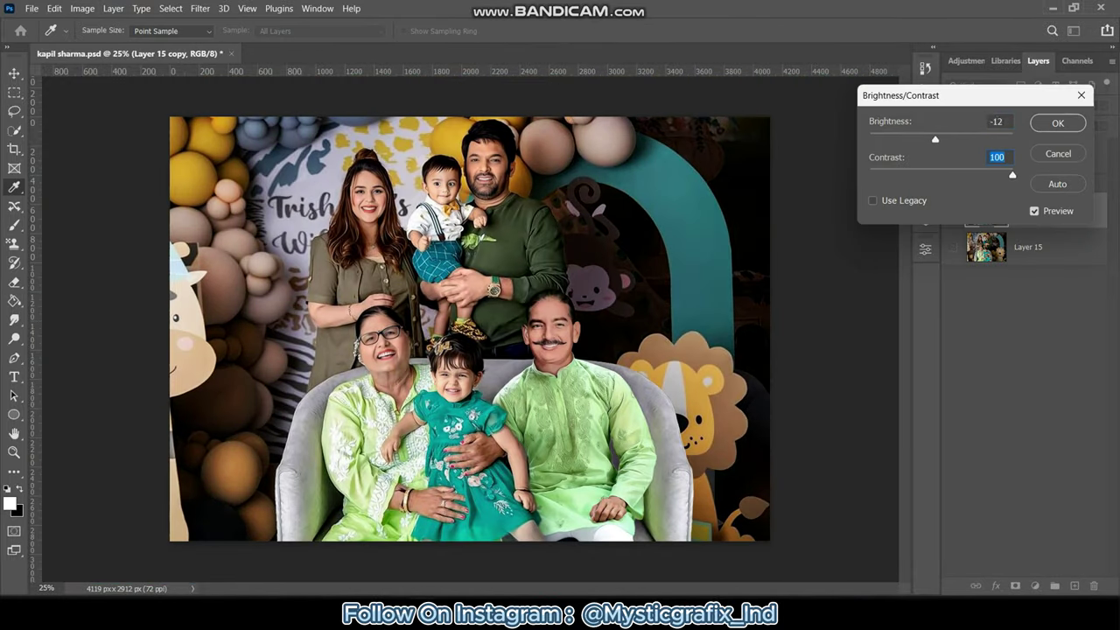
{"action": "key", "text": "Return"}
On Group 4 copy, smudge the dark edge of the boy's shoulder.
{"action": "left_click", "coordinate": [1035, 156]}
{"action": "key", "text": "ctrl+plus"}
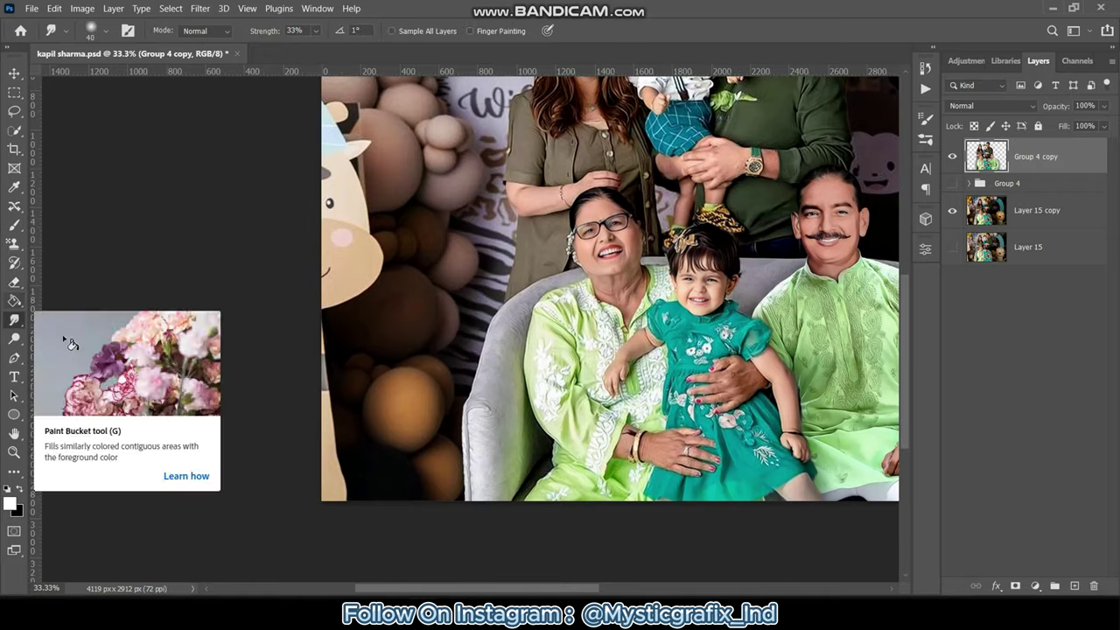
{"action": "left_click", "coordinate": [14, 319]}
{"action": "key", "text": "ctrl+plus"}
{"action": "key", "text": "ctrl+plus"}
{"action": "key", "text": "ctrl+plus"}
{"action": "key", "text": "ctrl+plus"}
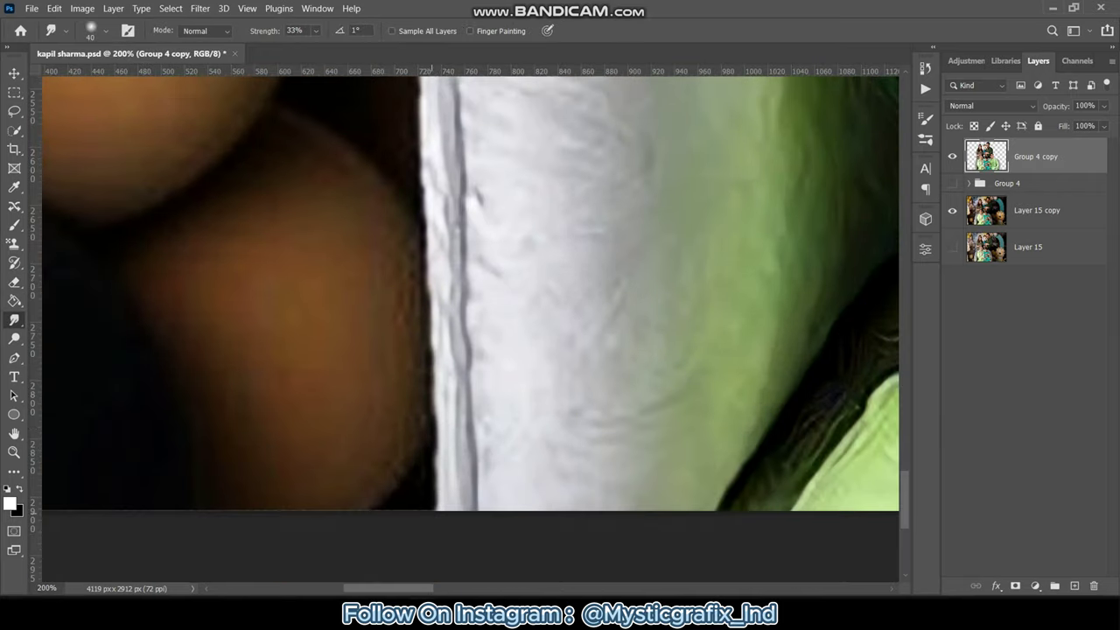
{"action": "scroll", "coordinate": [469, 328], "scroll_direction": "up", "scroll_amount": 3}
{"action": "scroll", "coordinate": [469, 328], "scroll_direction": "up", "scroll_amount": 3}
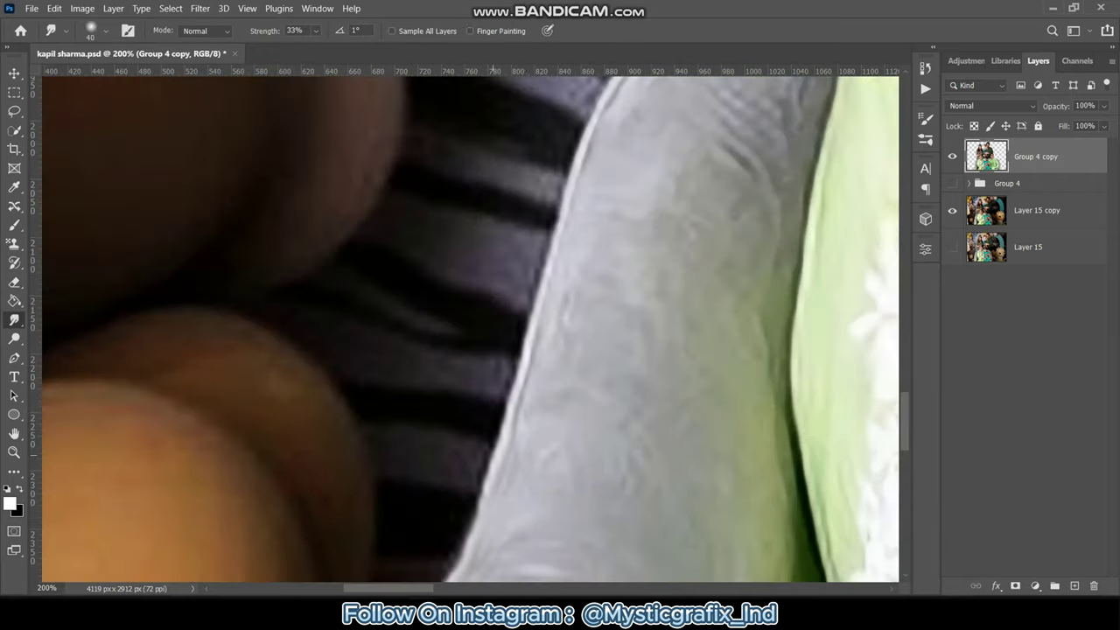
{"action": "scroll", "coordinate": [577, 262], "scroll_direction": "up", "scroll_amount": 5}
{"action": "scroll", "coordinate": [469, 328], "scroll_direction": "up", "scroll_amount": 3}
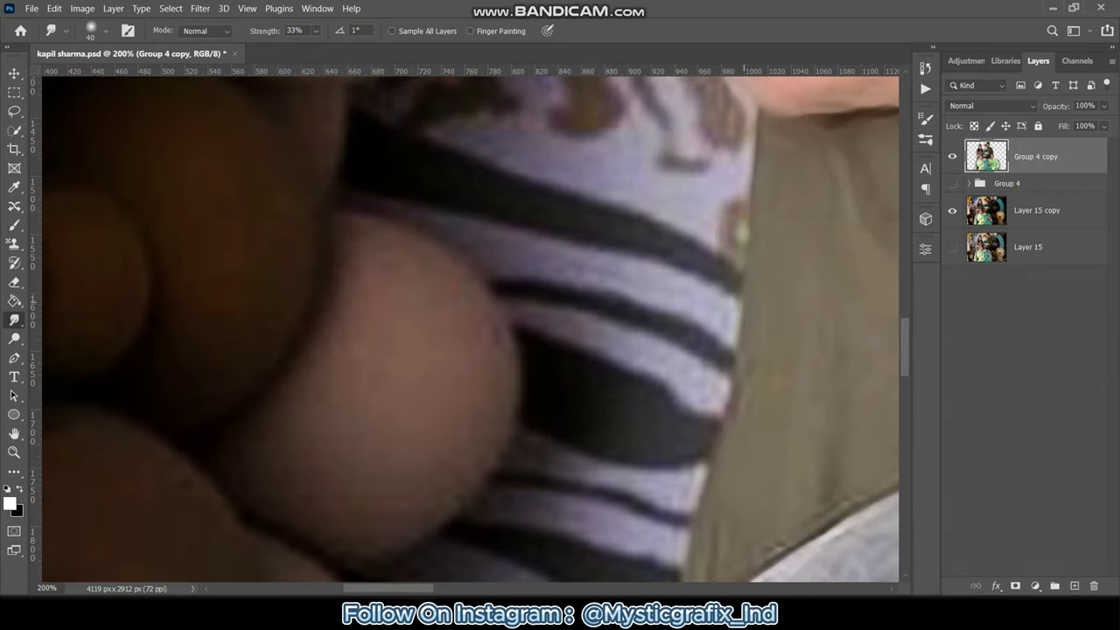
{"action": "scroll", "coordinate": [470, 328], "scroll_direction": "up", "scroll_amount": 3}
{"action": "scroll", "coordinate": [717, 317], "scroll_direction": "up", "scroll_amount": 3}
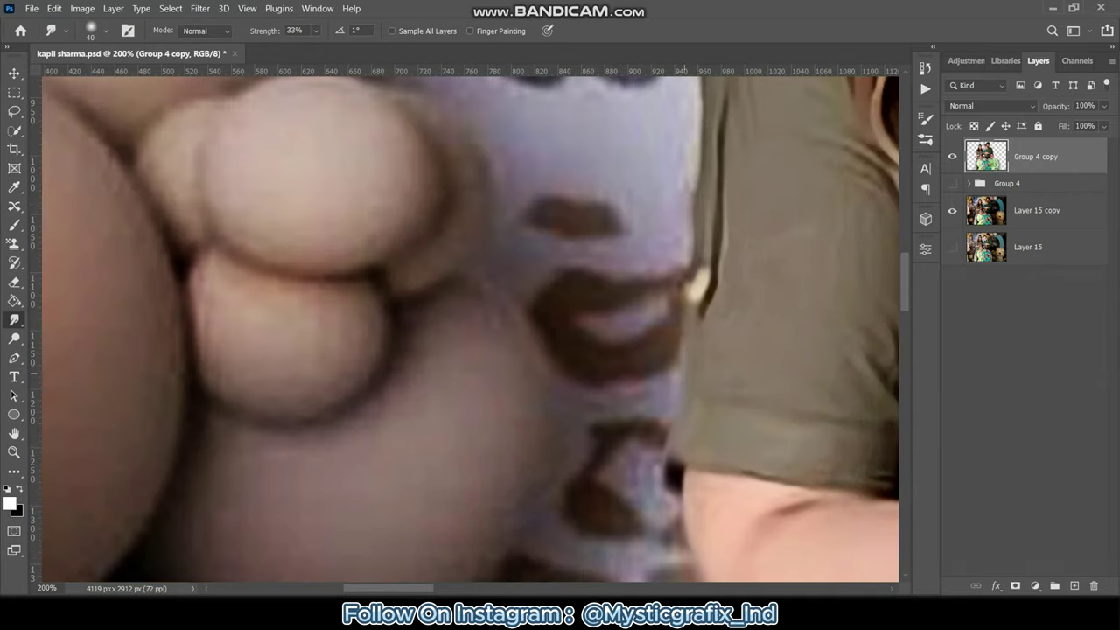
{"action": "scroll", "coordinate": [717, 317], "scroll_direction": "up", "scroll_amount": 3}
{"action": "scroll", "coordinate": [822, 189], "scroll_direction": "right", "scroll_amount": 5}
{"action": "scroll", "coordinate": [470, 328], "scroll_direction": "up", "scroll_amount": 5}
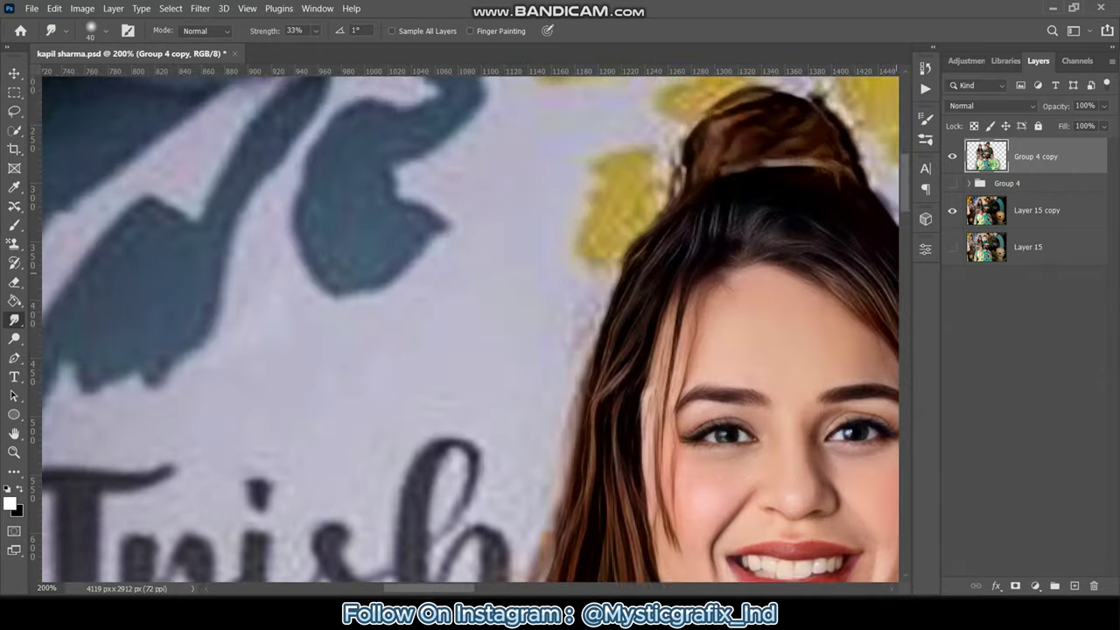
{"action": "scroll", "coordinate": [469, 328], "scroll_direction": "right", "scroll_amount": 7}
{"action": "scroll", "coordinate": [470, 328], "scroll_direction": "down", "scroll_amount": 1}
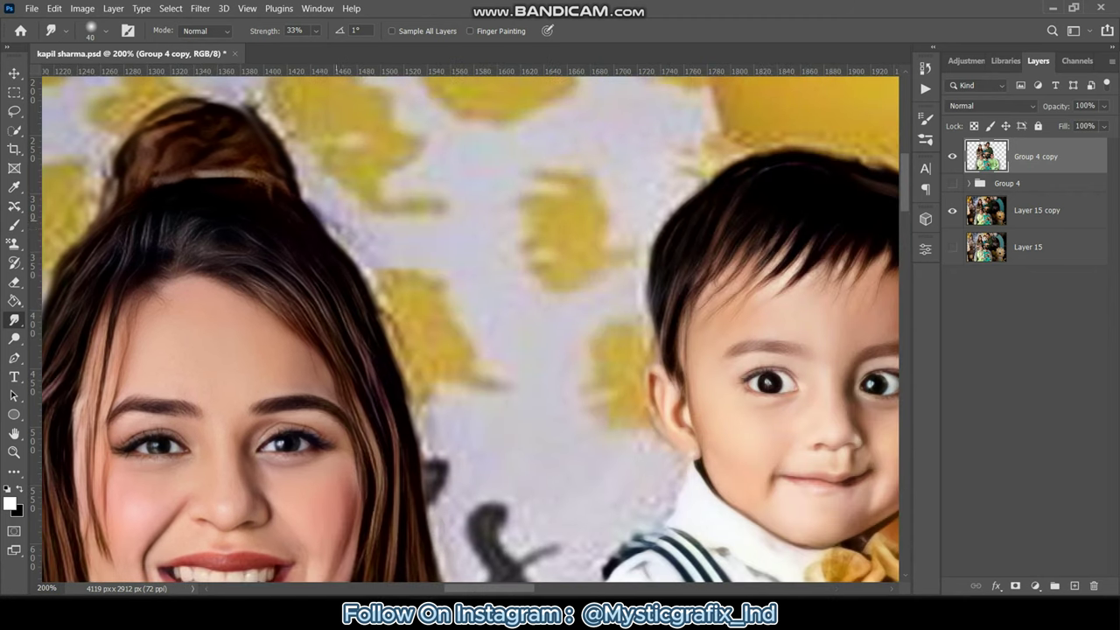
{"action": "scroll", "coordinate": [470, 328], "scroll_direction": "down", "scroll_amount": 2}
{"action": "left_click_drag", "start_coordinate": [569, 429], "coordinate": [674, 345]}
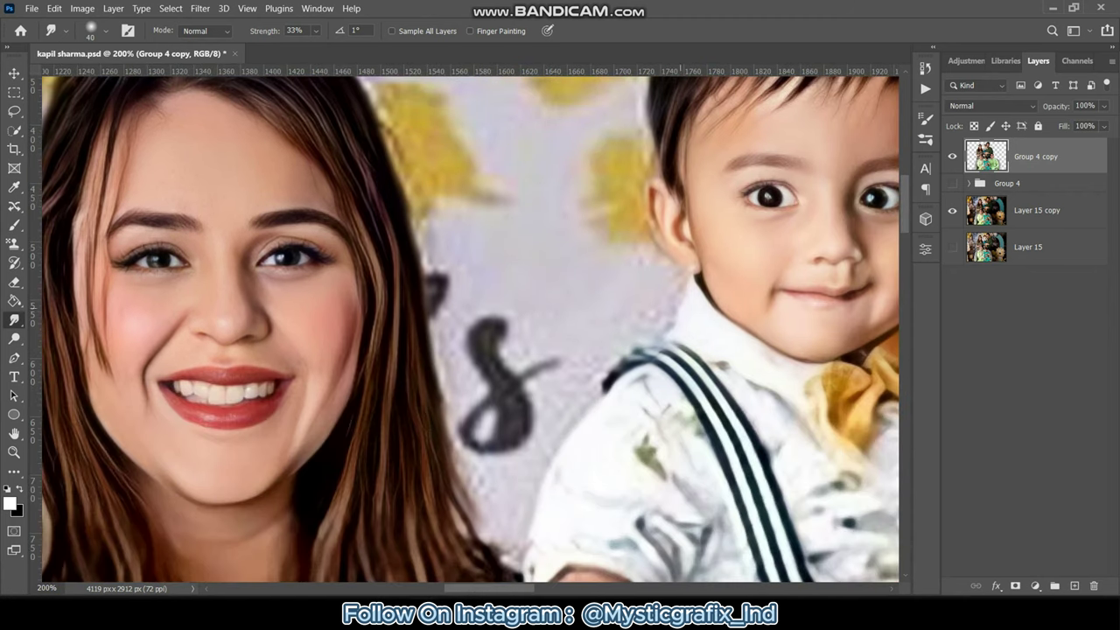
Smudge the dark gap between the boy and the man's neck.
{"action": "scroll", "coordinate": [469, 328], "scroll_direction": "up", "scroll_amount": 2}
{"action": "scroll", "coordinate": [470, 328], "scroll_direction": "right", "scroll_amount": 7}
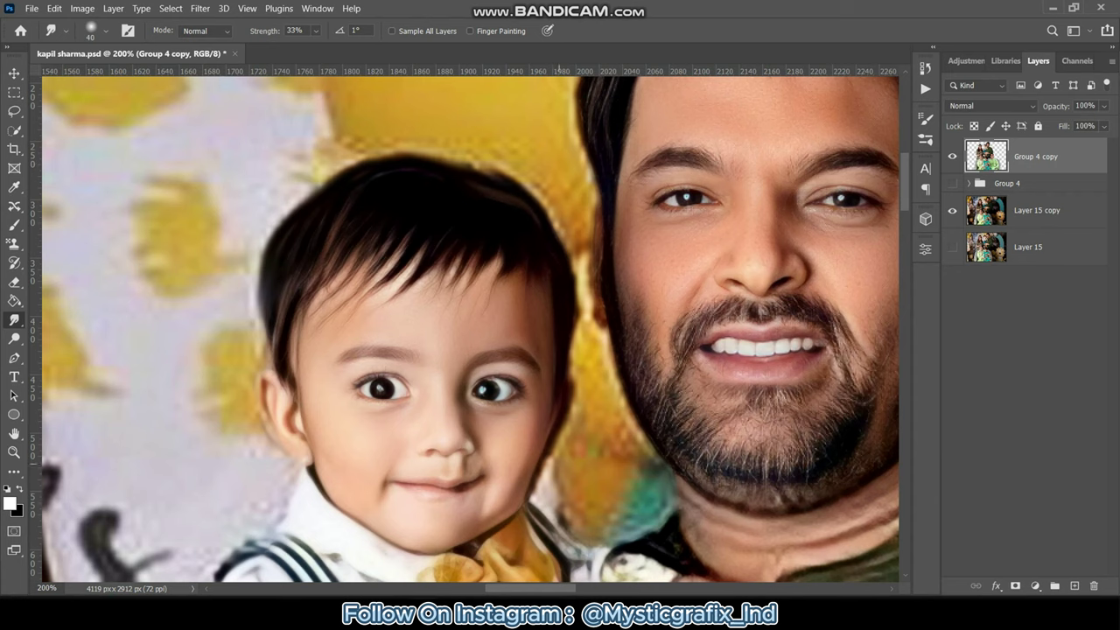
{"action": "left_click_drag", "start_coordinate": [630, 546], "coordinate": [647, 441]}
{"action": "scroll", "coordinate": [470, 328], "scroll_direction": "up", "scroll_amount": 3}
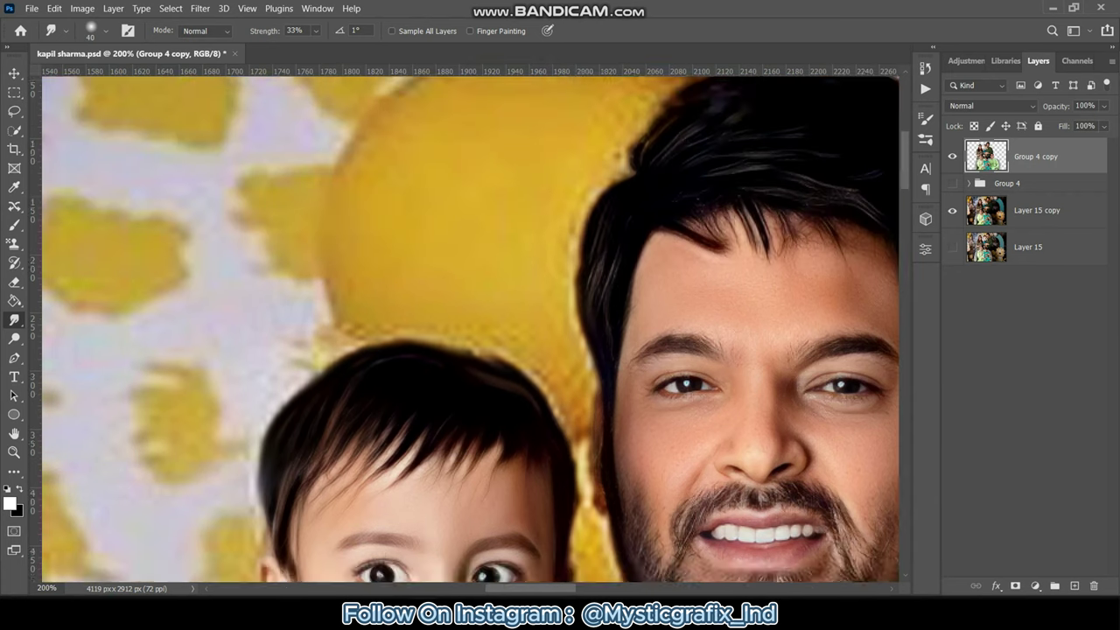
{"action": "scroll", "coordinate": [470, 328], "scroll_direction": "up", "scroll_amount": 2}
{"action": "scroll", "coordinate": [470, 328], "scroll_direction": "right", "scroll_amount": 7}
{"action": "scroll", "coordinate": [469, 328], "scroll_direction": "down", "scroll_amount": 2}
{"action": "scroll", "coordinate": [470, 328], "scroll_direction": "down", "scroll_amount": 3}
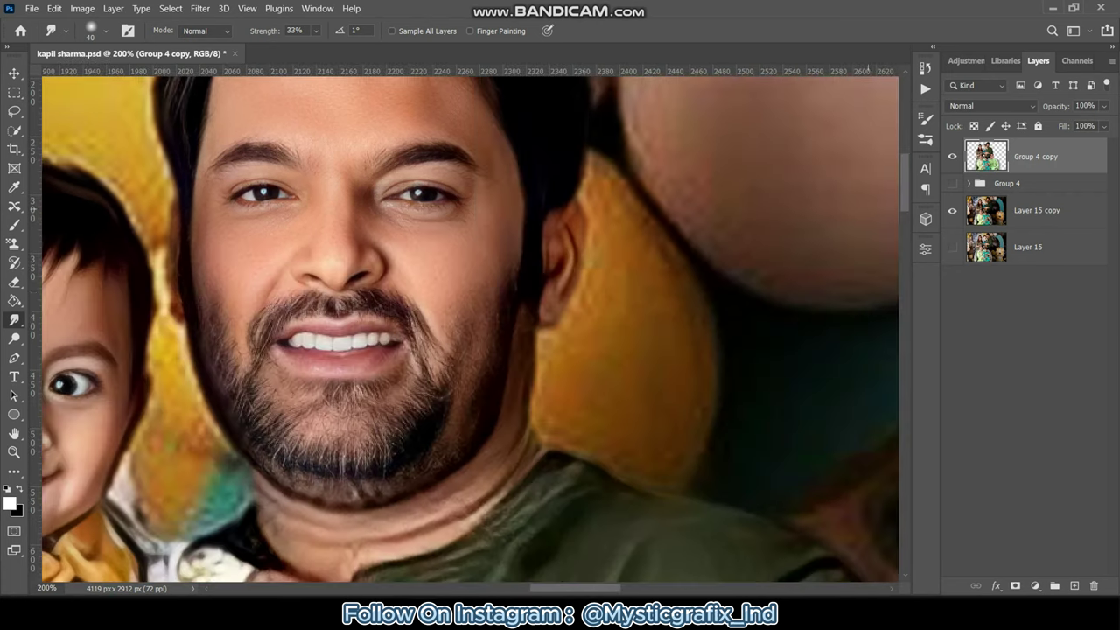
{"action": "scroll", "coordinate": [470, 328], "scroll_direction": "right", "scroll_amount": 5}
{"action": "scroll", "coordinate": [470, 328], "scroll_direction": "down", "scroll_amount": 2}
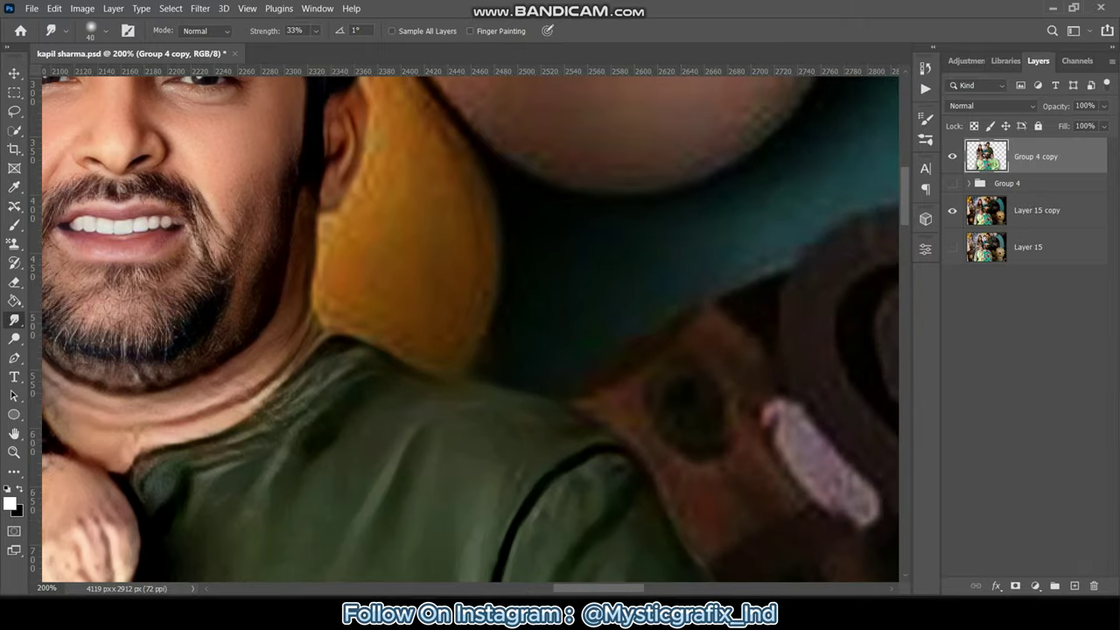
{"action": "scroll", "coordinate": [470, 328], "scroll_direction": "right", "scroll_amount": 5}
{"action": "scroll", "coordinate": [470, 328], "scroll_direction": "down", "scroll_amount": 6}
{"action": "scroll", "coordinate": [470, 328], "scroll_direction": "down", "scroll_amount": 3}
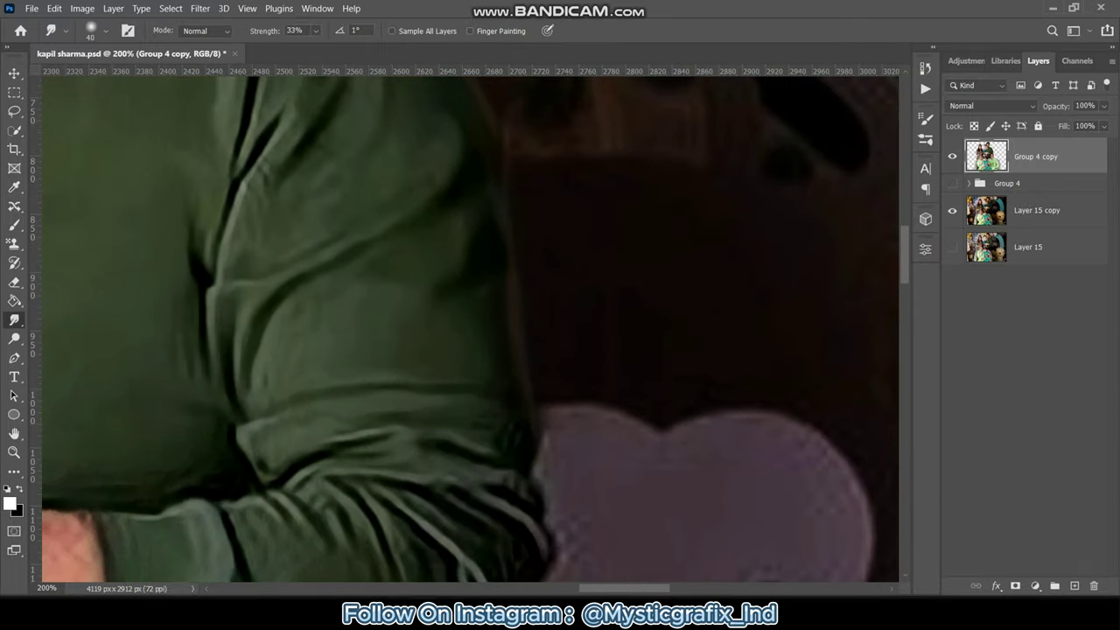
{"action": "scroll", "coordinate": [470, 328], "scroll_direction": "down", "scroll_amount": 4}
{"action": "scroll", "coordinate": [470, 328], "scroll_direction": "down", "scroll_amount": 4}
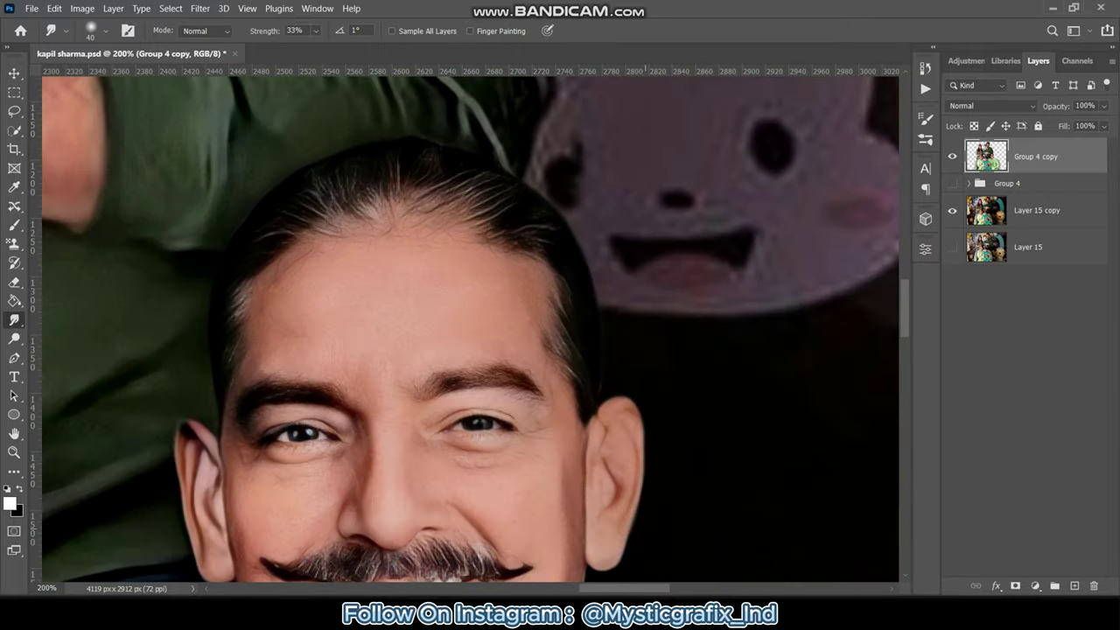
{"action": "scroll", "coordinate": [469, 328], "scroll_direction": "down", "scroll_amount": 5}
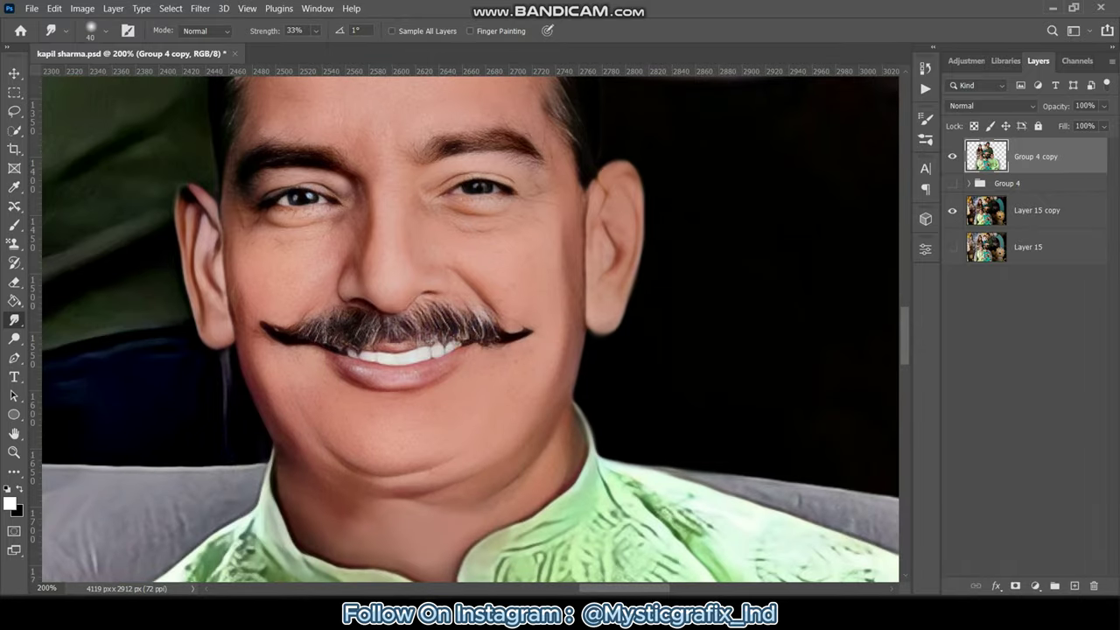
{"action": "scroll", "coordinate": [470, 328], "scroll_direction": "down", "scroll_amount": 3}
{"action": "scroll", "coordinate": [470, 328], "scroll_direction": "right", "scroll_amount": 5}
{"action": "scroll", "coordinate": [469, 328], "scroll_direction": "down", "scroll_amount": 3}
{"action": "scroll", "coordinate": [469, 328], "scroll_direction": "right", "scroll_amount": 3}
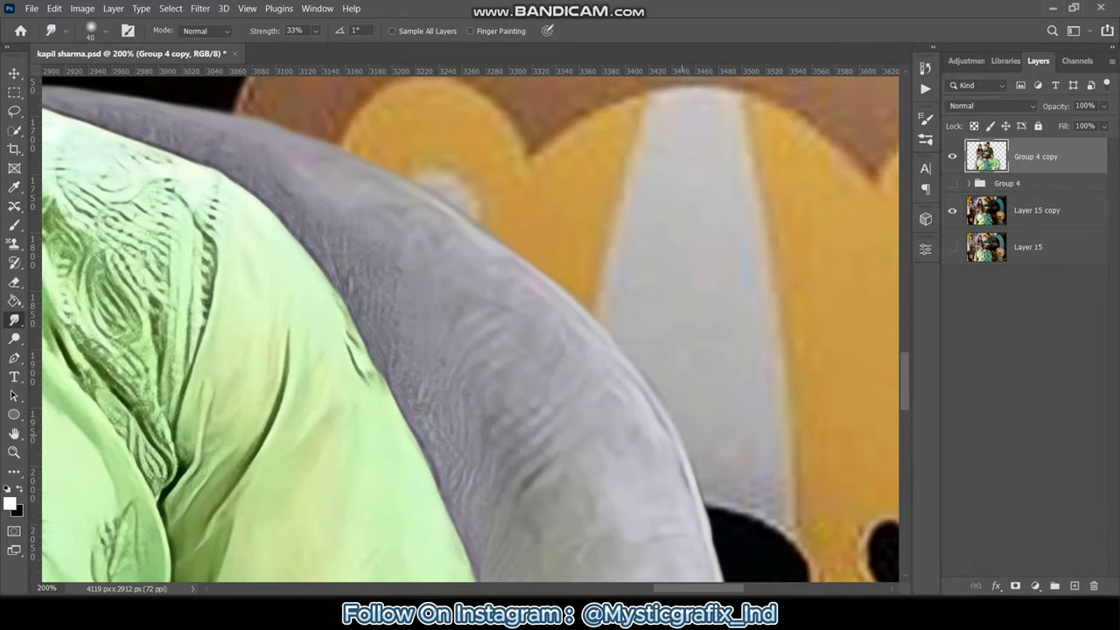
{"action": "scroll", "coordinate": [469, 328], "scroll_direction": "down", "scroll_amount": 3}
{"action": "scroll", "coordinate": [470, 328], "scroll_direction": "right", "scroll_amount": 5}
{"action": "scroll", "coordinate": [470, 328], "scroll_direction": "down", "scroll_amount": 3}
{"action": "scroll", "coordinate": [470, 328], "scroll_direction": "down", "scroll_amount": 3}
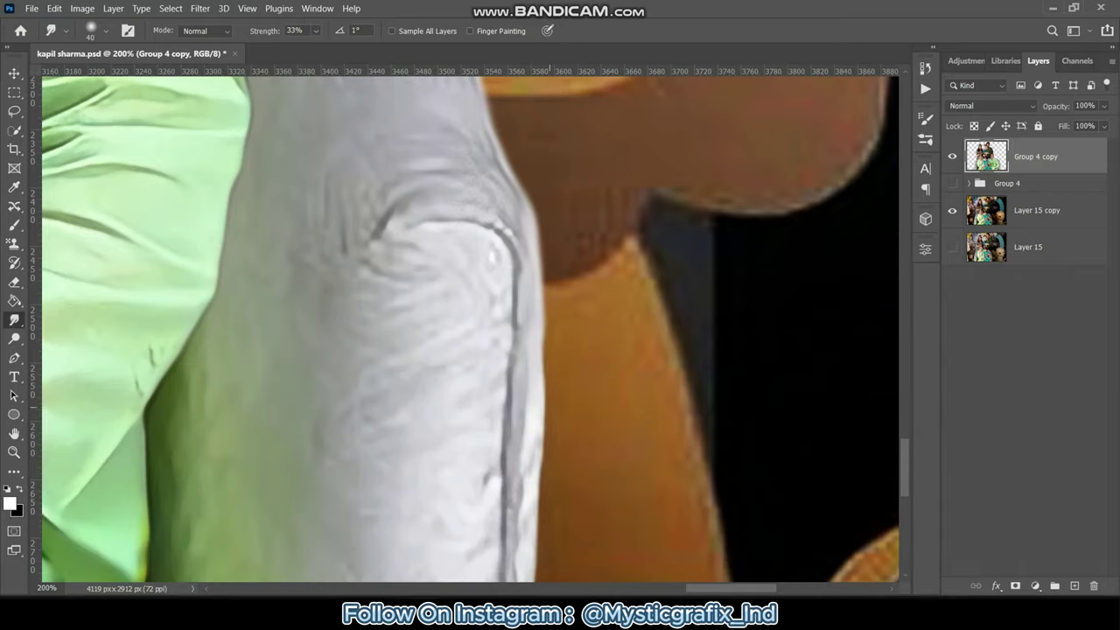
{"action": "scroll", "coordinate": [470, 328], "scroll_direction": "left", "scroll_amount": 3}
{"action": "scroll", "coordinate": [470, 328], "scroll_direction": "down", "scroll_amount": 3}
Zoom out to check the figures and make Layer 15 copy active.
{"action": "key", "text": "ctrl+minus"}
{"action": "scroll", "coordinate": [470, 328], "scroll_direction": "left", "scroll_amount": 10}
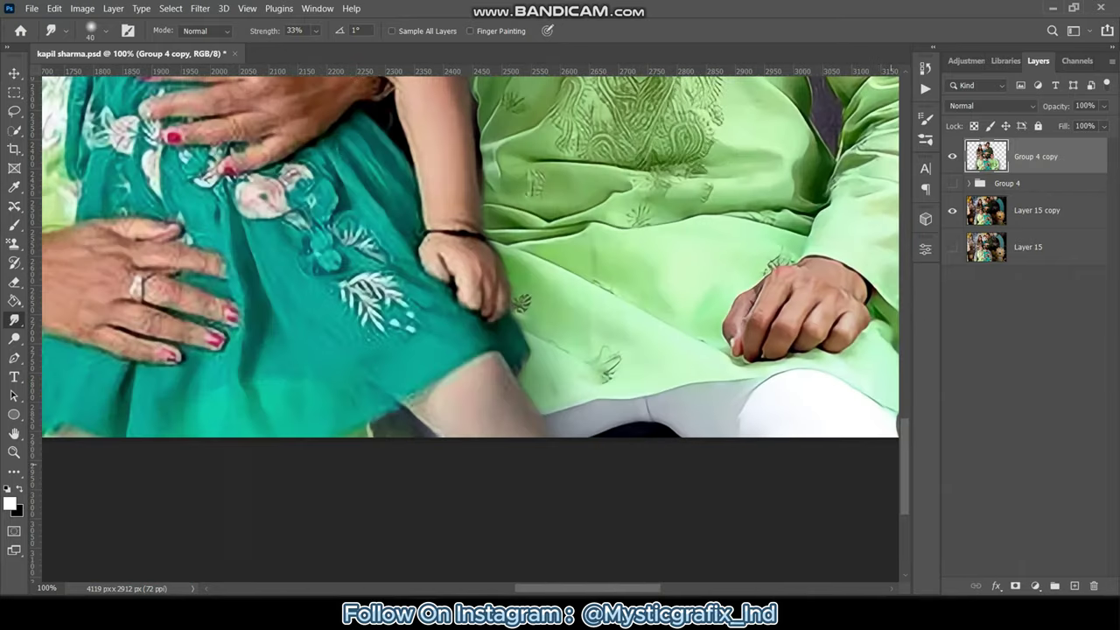
{"action": "scroll", "coordinate": [470, 328], "scroll_direction": "up", "scroll_amount": 5}
{"action": "key", "text": "ctrl+plus"}
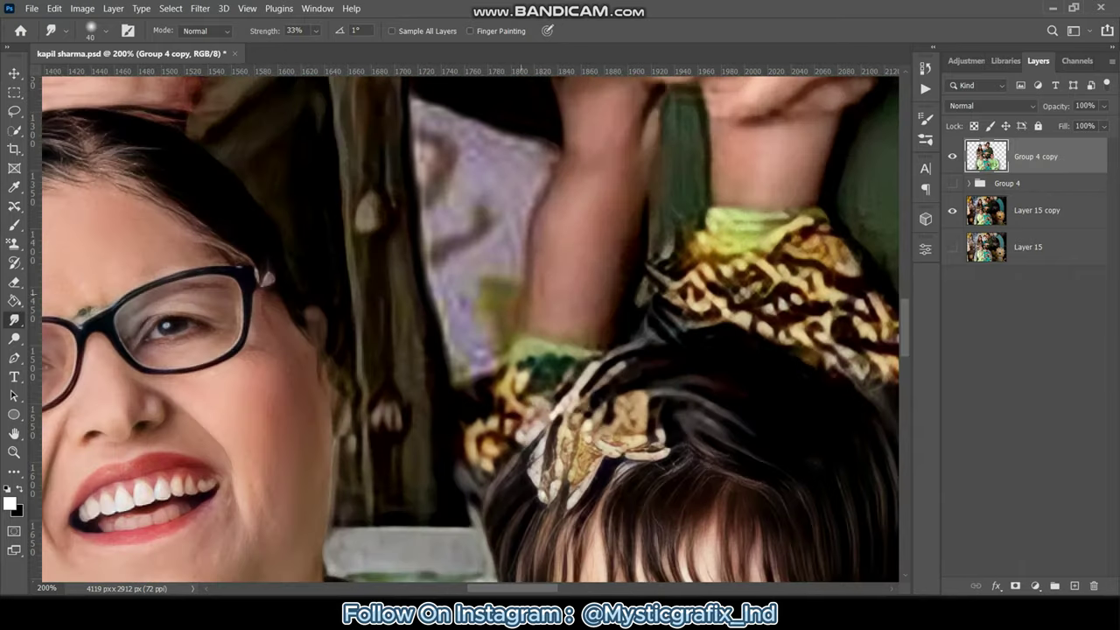
{"action": "key", "text": "alt+bracketleft"}
{"action": "key", "text": "ctrl+minus"}
{"action": "key", "text": "ctrl+plus"}
Apply a 3 px Gaussian Blur to the background photo.
{"action": "key", "text": "ctrl+minus"}
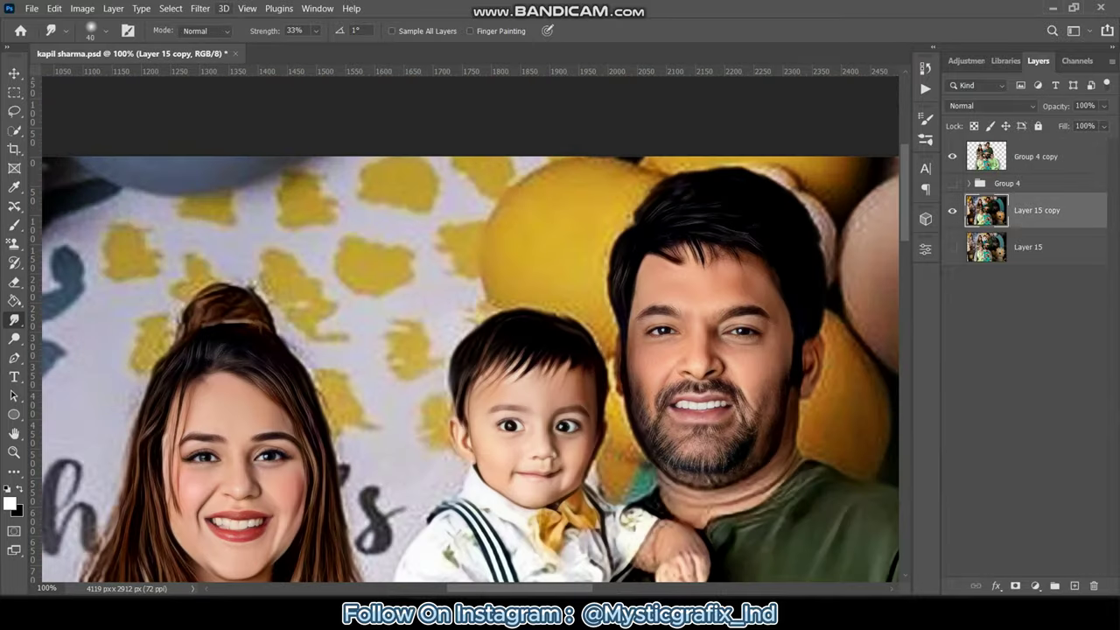
{"action": "left_click", "coordinate": [200, 8]}
{"action": "left_click", "coordinate": [411, 236]}
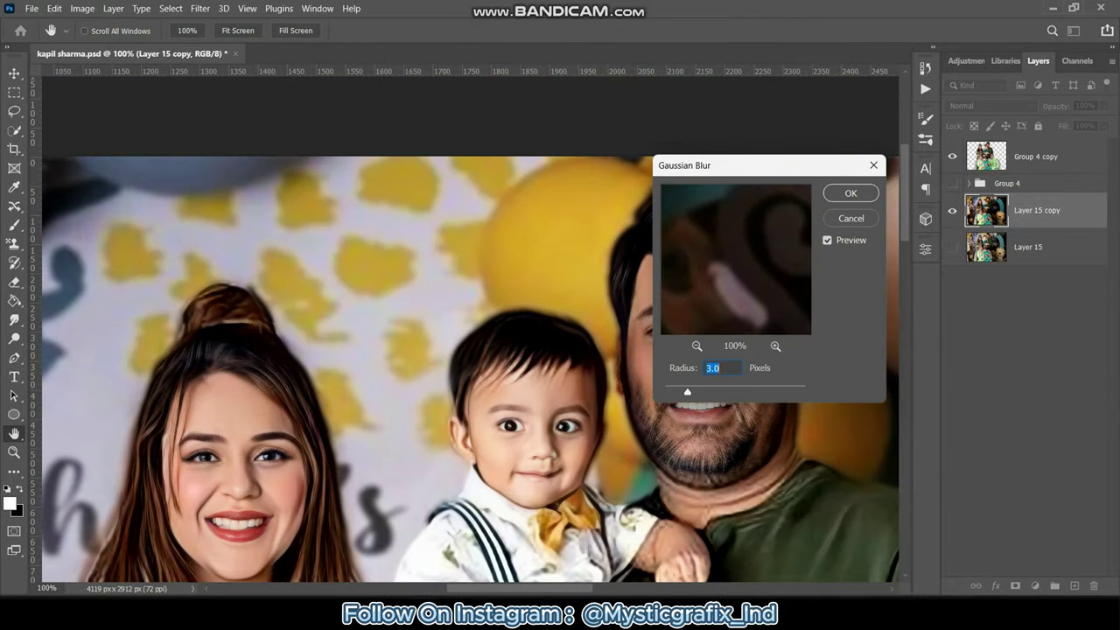
{"action": "left_click", "coordinate": [851, 192]}
Add a new top layer filled with mid-grey #838383.
{"action": "key", "text": "ctrl+minus"}
{"action": "key", "text": "ctrl+minus"}
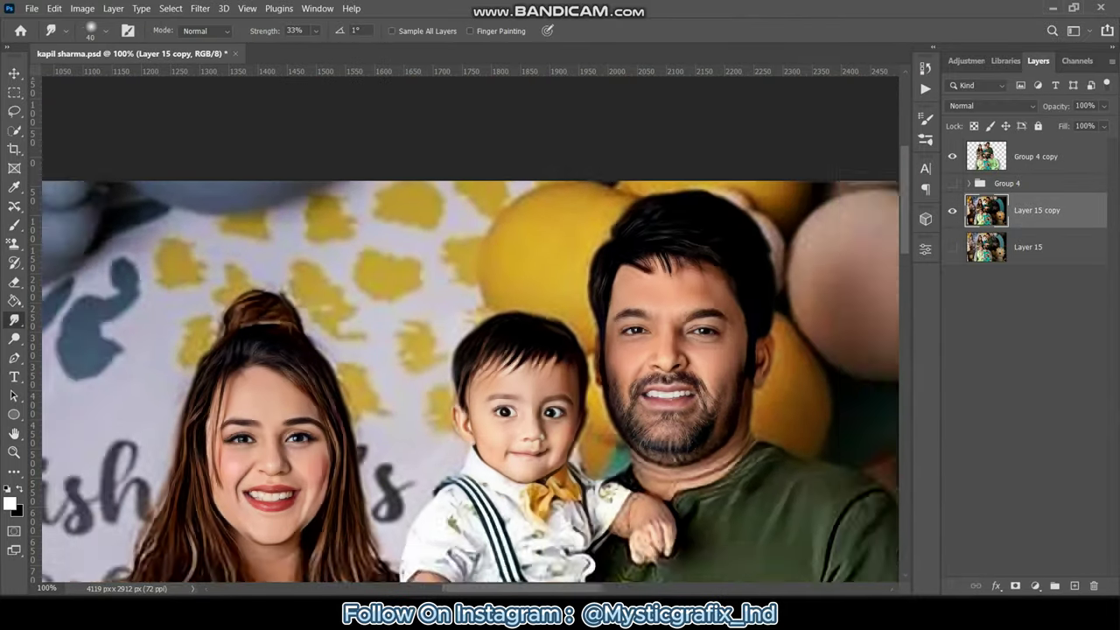
{"action": "key", "text": "ctrl+minus"}
{"action": "key", "text": "ctrl+minus"}
{"action": "key", "text": "alt+bracketright"}
{"action": "left_click", "coordinate": [1074, 586]}
{"action": "key", "text": "i"}
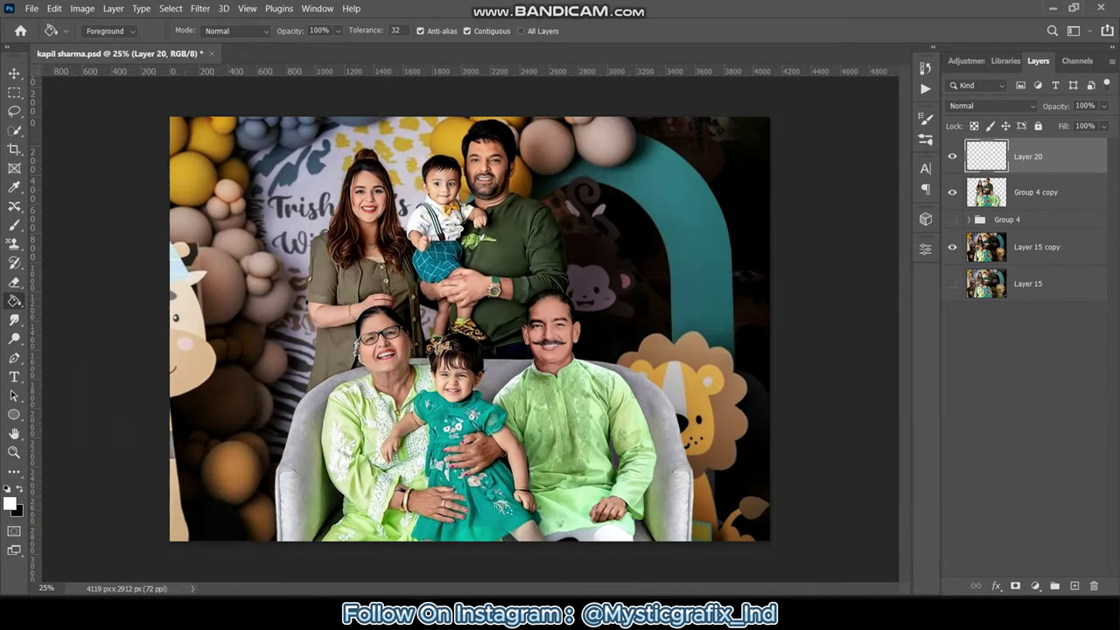
{"action": "key", "text": "x"}
{"action": "left_click", "coordinate": [9, 503]}
{"action": "type", "text": "838383"}
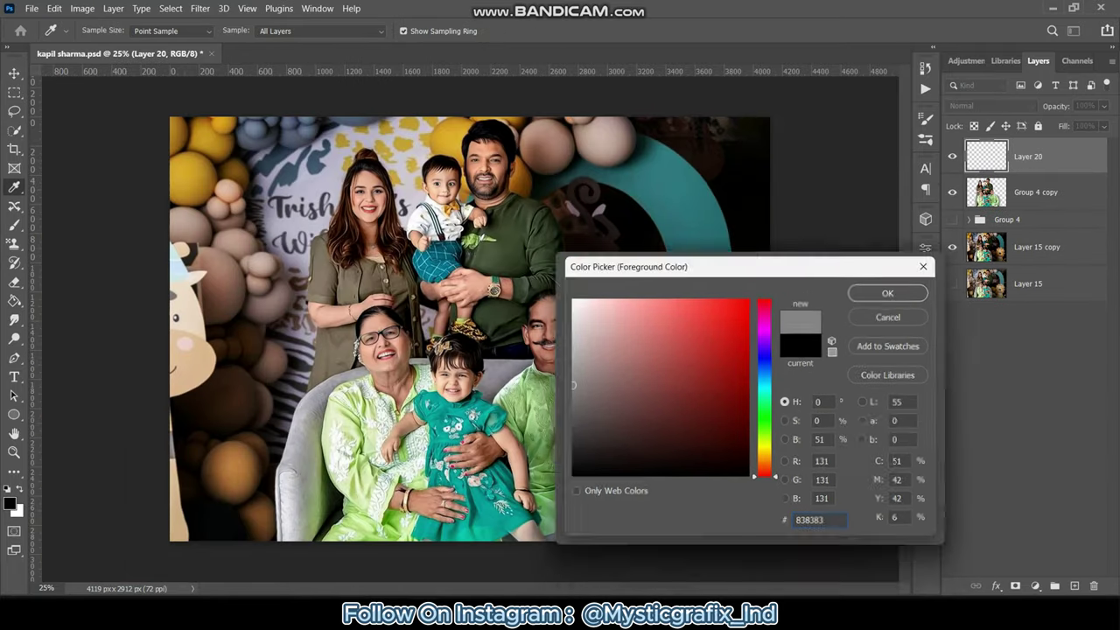
{"action": "key", "text": "Return"}
{"action": "key", "text": "g"}
{"action": "key", "text": "alt+BackSpace"}
Add Noise to the grey layer and blend it as Overlay at 21% opacity.
{"action": "left_click", "coordinate": [199, 7]}
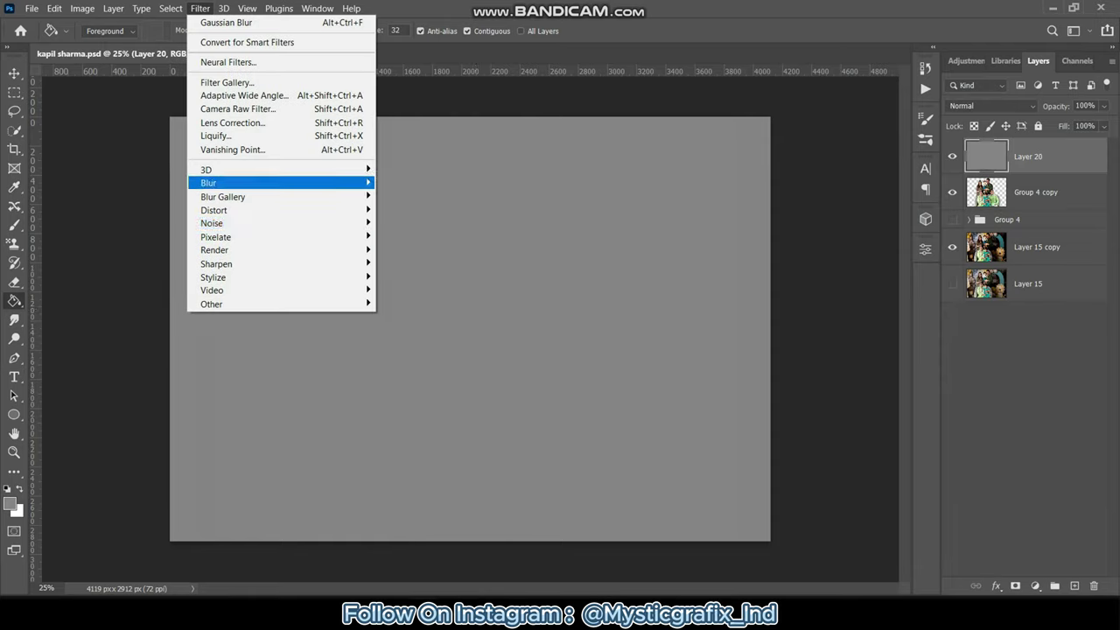
{"action": "left_click", "coordinate": [411, 180]}
{"action": "key", "text": "Return"}
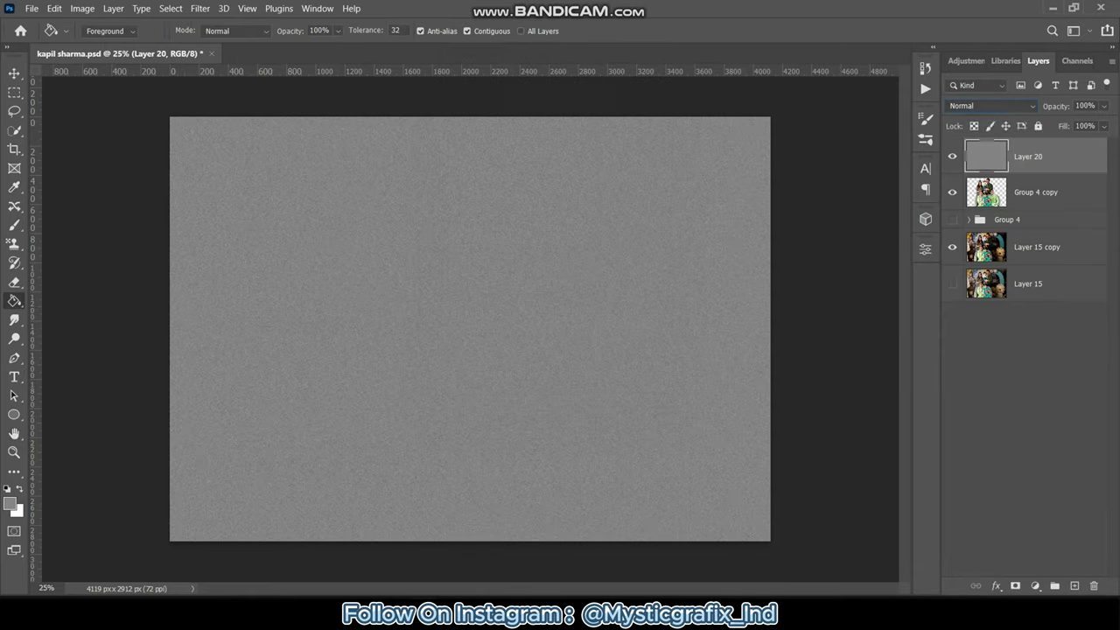
{"action": "left_click", "coordinate": [993, 105]}
{"action": "left_click", "coordinate": [971, 283]}
{"action": "key", "text": "ctrl+1"}
{"action": "scroll", "coordinate": [470, 329], "scroll_direction": "up", "scroll_amount": 10}
{"action": "left_click", "coordinate": [1028, 156]}
{"action": "left_click", "coordinate": [1104, 105]}
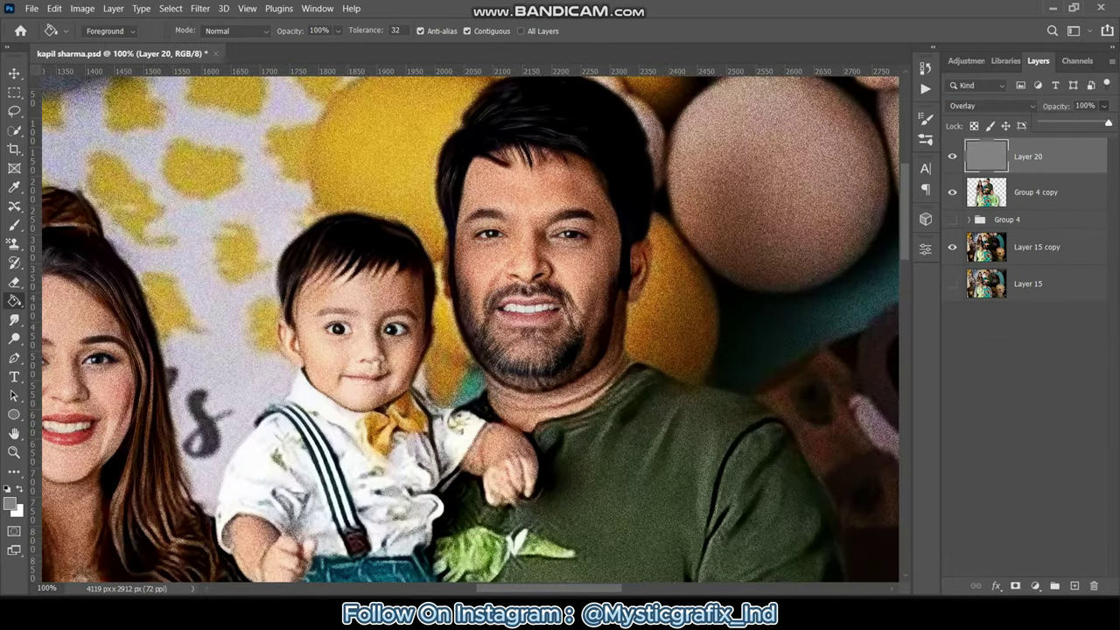
{"action": "left_click_drag", "start_coordinate": [1103, 122], "coordinate": [1054, 122]}
{"action": "left_click", "coordinate": [1024, 368]}
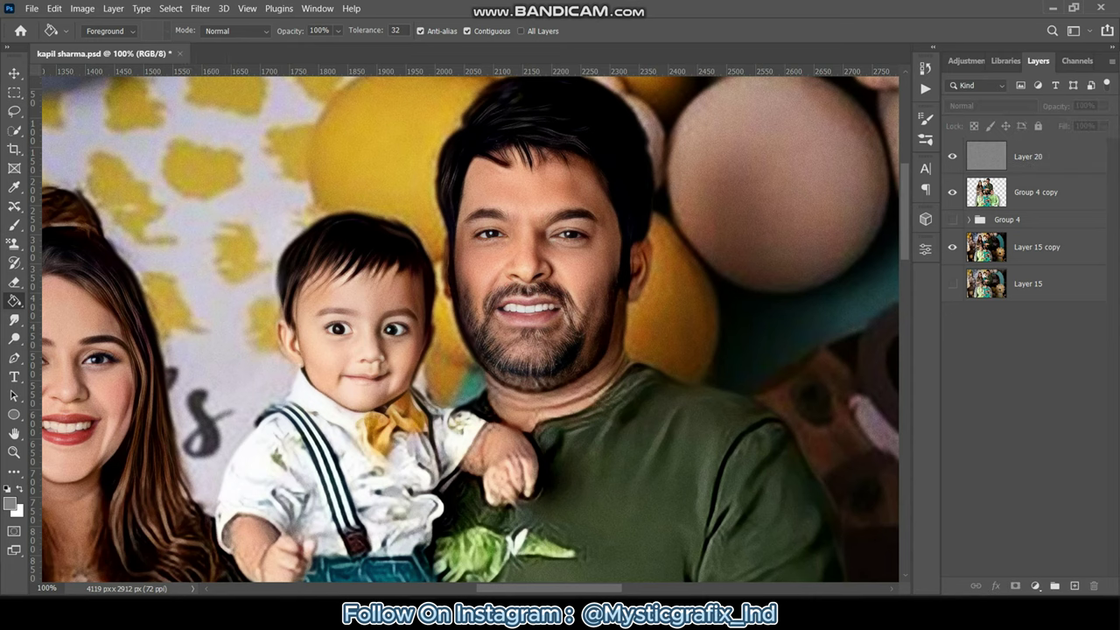
{"action": "scroll", "coordinate": [470, 329], "scroll_direction": "down", "scroll_amount": 2}
{"action": "scroll", "coordinate": [470, 329], "scroll_direction": "down", "scroll_amount": 2}
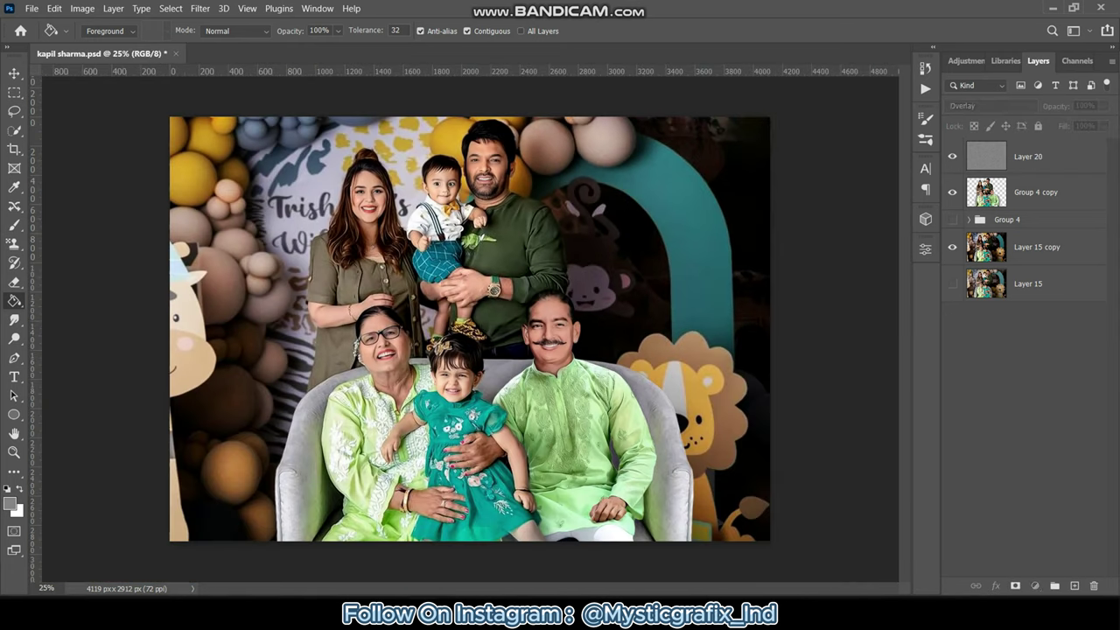
Group all layers and merge a copy into a single Group 5 copy layer.
{"action": "left_click", "coordinate": [1035, 192]}
{"action": "left_click", "coordinate": [1036, 247], "text": "shift"}
{"action": "key", "text": "ctrl+g"}
{"action": "key", "text": "ctrl+j"}
{"action": "key", "text": "ctrl+e"}
Reduce the merged layer's vibrance to -17.
{"action": "left_click", "coordinate": [82, 8]}
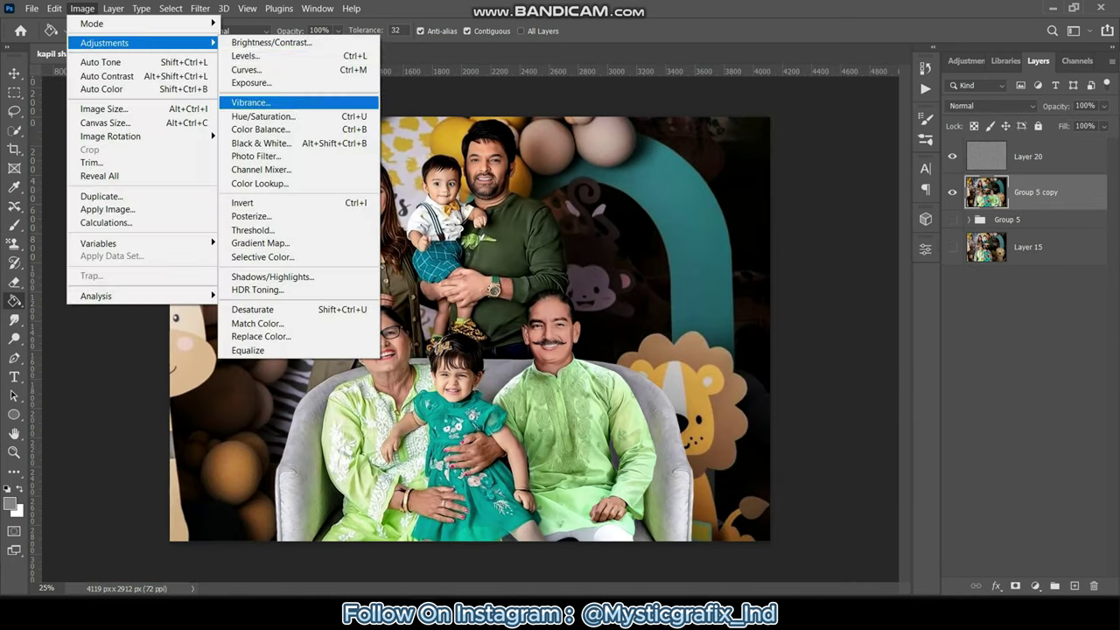
{"action": "left_click", "coordinate": [263, 116]}
{"action": "key", "text": "Return"}
{"action": "left_click", "coordinate": [82, 8]}
{"action": "left_click", "coordinate": [262, 102]}
{"action": "type", "text": "-17"}
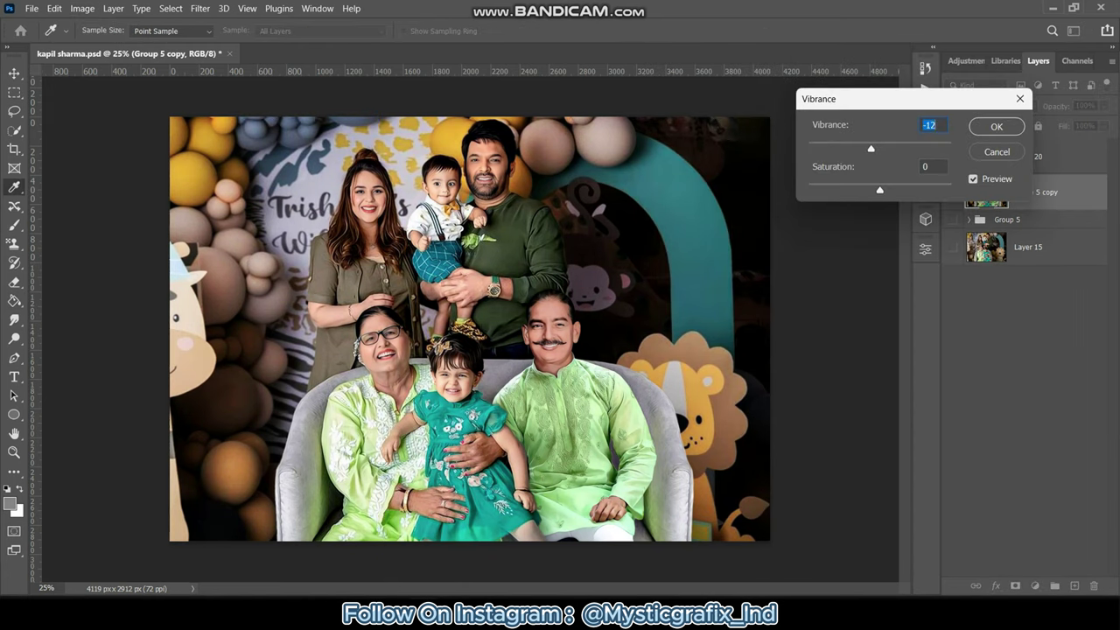
{"action": "key", "text": "Return"}
Deepen the blacks with a Levels black input of 2.
{"action": "left_click", "coordinate": [82, 7]}
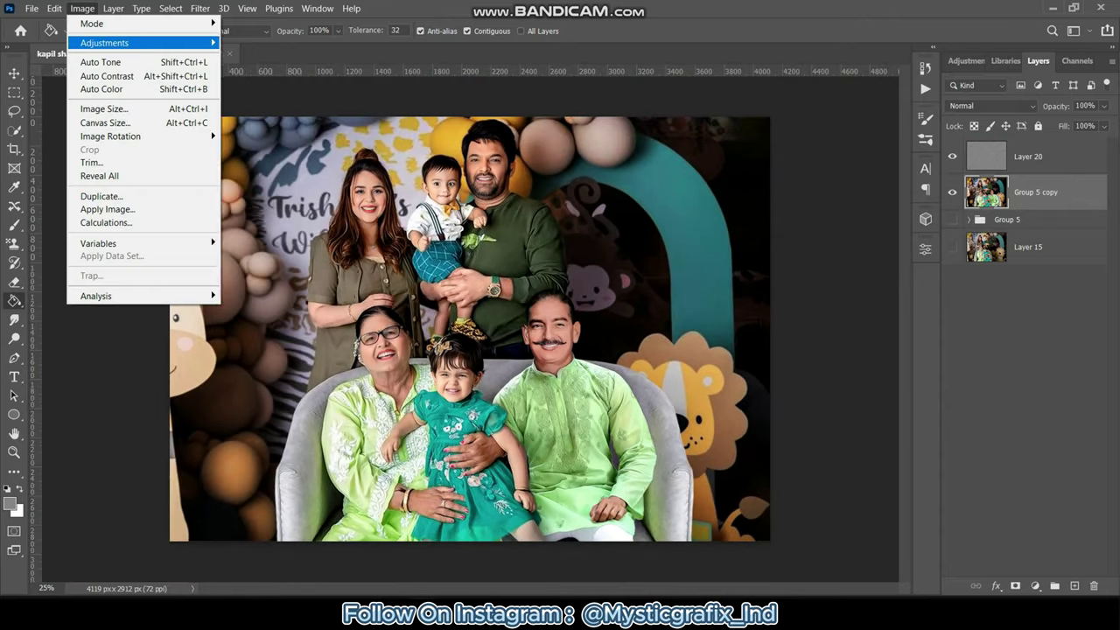
{"action": "left_click", "coordinate": [262, 57]}
{"action": "type", "text": "2"}
{"action": "key", "text": "Return"}
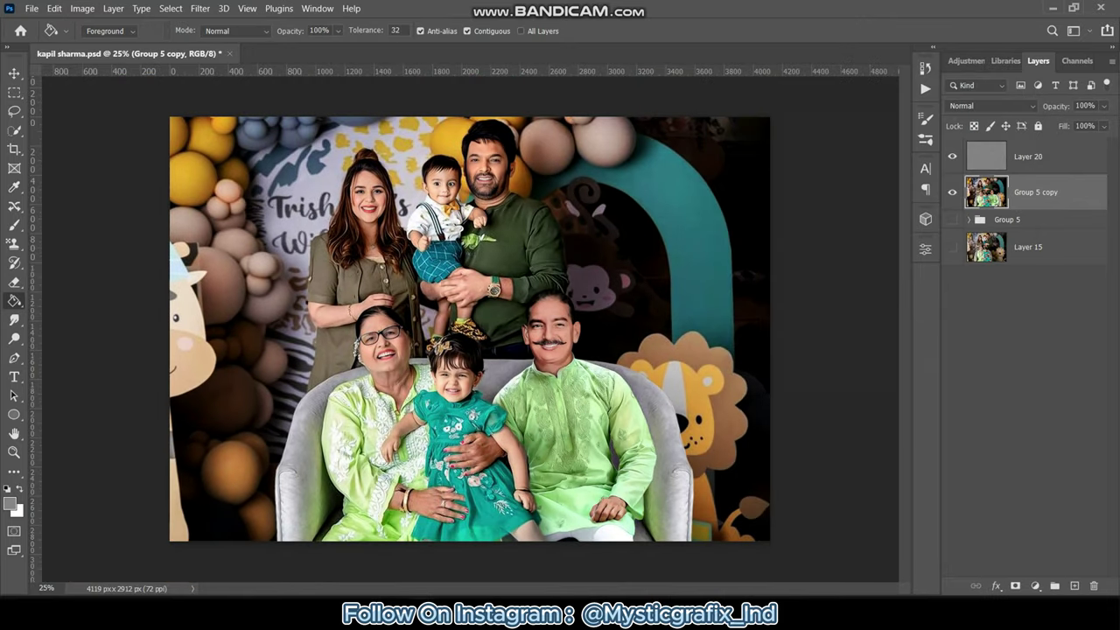
On a new layer, paint black around the image edges with an 1811 px brush.
{"action": "key", "text": "ctrl+shift+alt+n"}
{"action": "key", "text": "b"}
{"action": "left_click", "coordinate": [91, 32]}
{"action": "type", "text": "1811"}
{"action": "key", "text": "Return"}
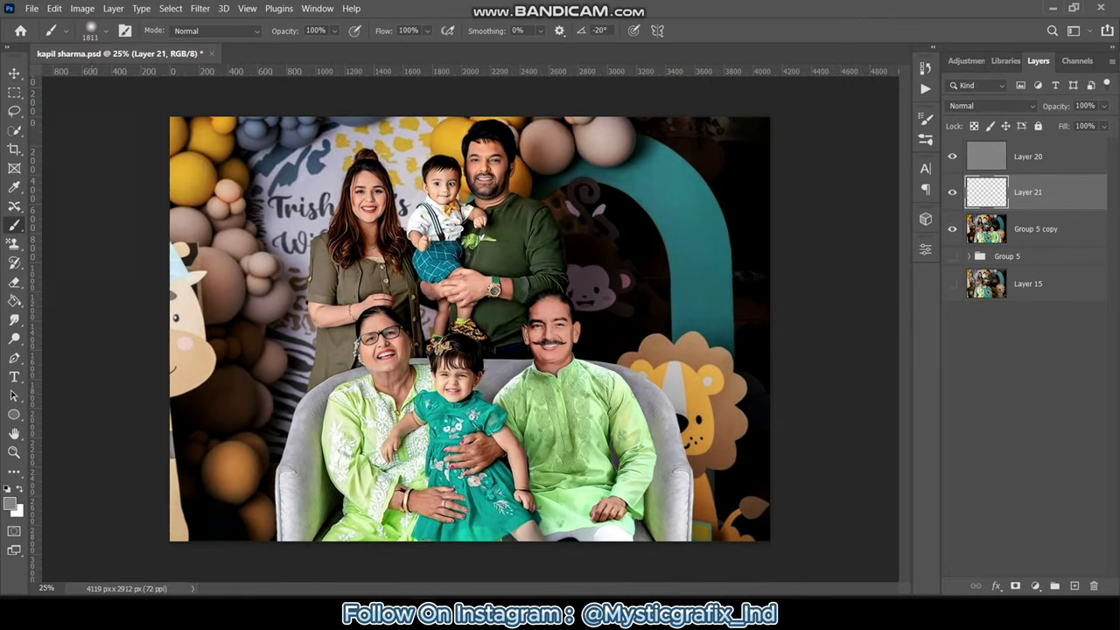
{"action": "key", "text": "ctrl+minus"}
{"action": "key", "text": "d"}
{"action": "mouse_move", "coordinate": [289, 228]}
{"action": "left_mouse_down"}
{"action": "mouse_move", "coordinate": [298, 332]}
{"action": "mouse_move", "coordinate": [332, 420]}
{"action": "left_mouse_up"}
Heavily Gaussian-blur the black edges and set the vignette layer to 40% opacity.
{"action": "left_click", "coordinate": [200, 8]}
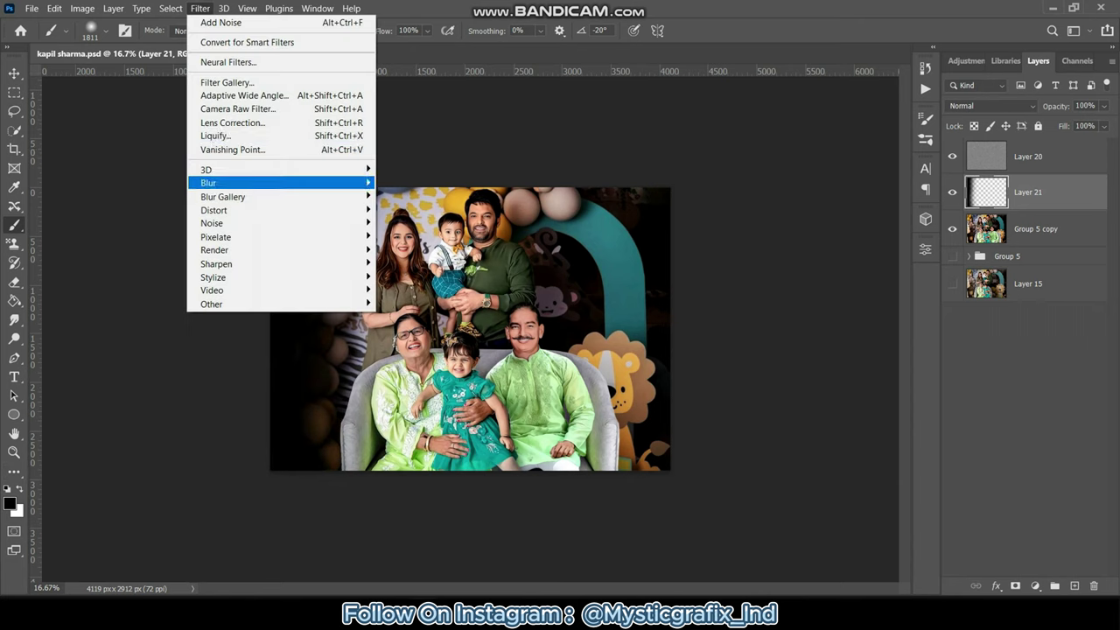
{"action": "left_click", "coordinate": [144, 236]}
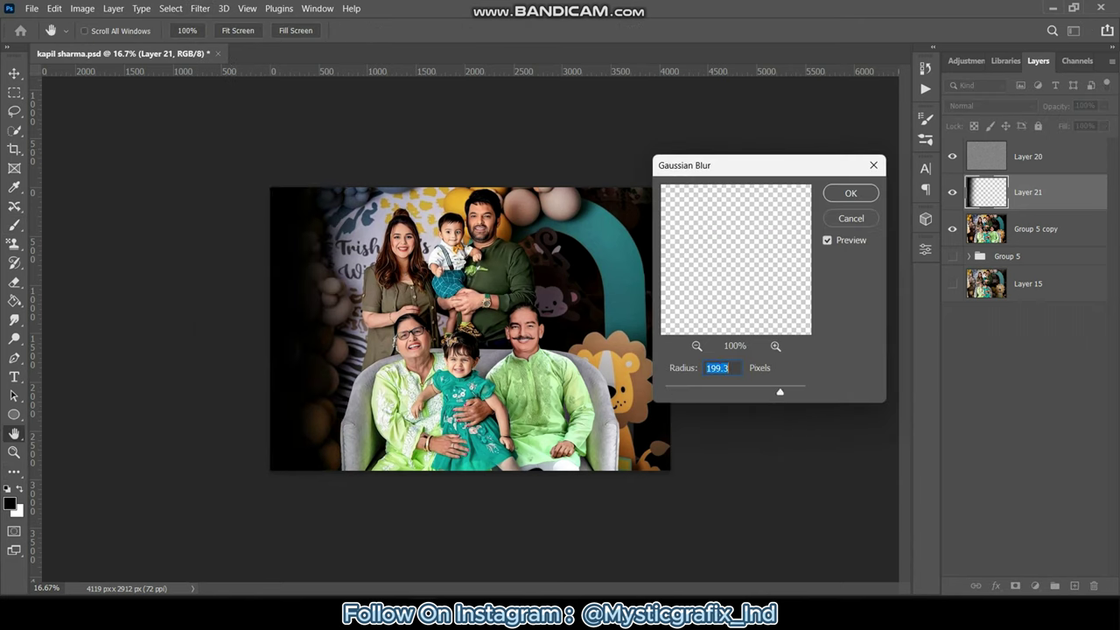
{"action": "key", "text": "Return"}
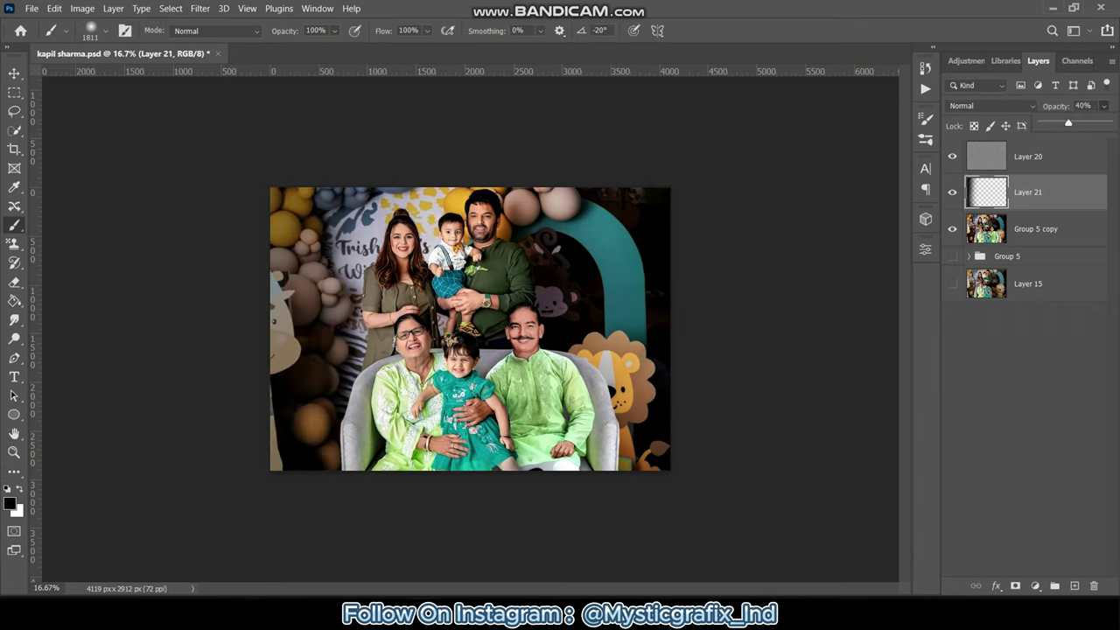
{"action": "left_click", "coordinate": [1024, 332]}
{"action": "key", "text": "ctrl+plus"}
{"action": "key", "text": "ctrl+plus"}
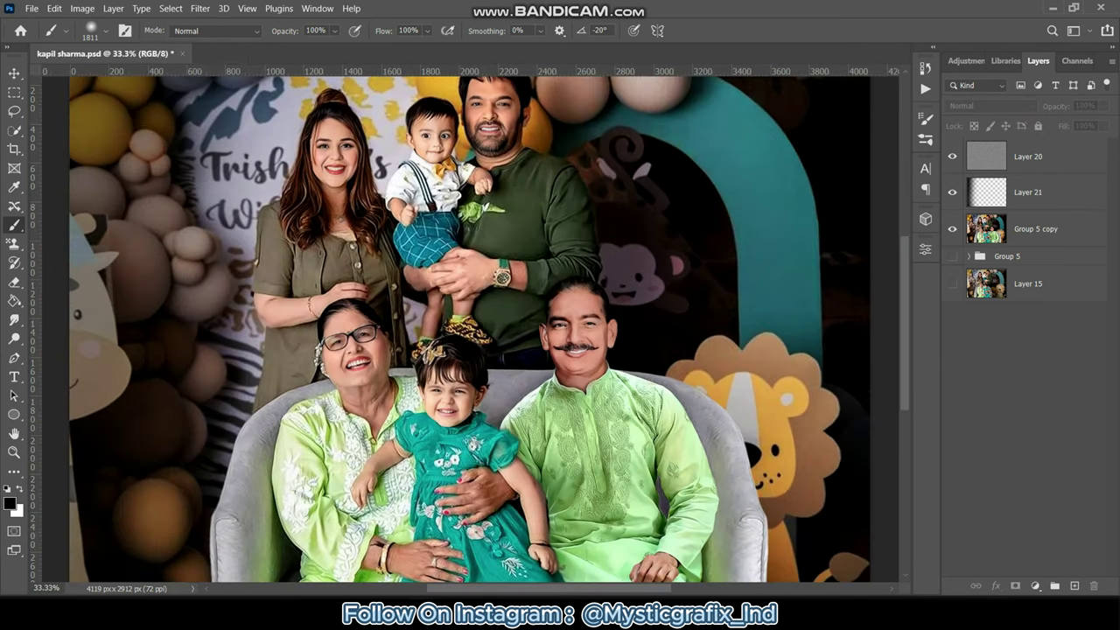
On a new layer, paint small white highlight strokes down the older man's face and chin.
{"action": "left_click", "coordinate": [1034, 229]}
{"action": "key", "text": "ctrl+shift+alt+n"}
{"action": "key", "text": "ctrl+plus"}
{"action": "key", "text": "ctrl+plus"}
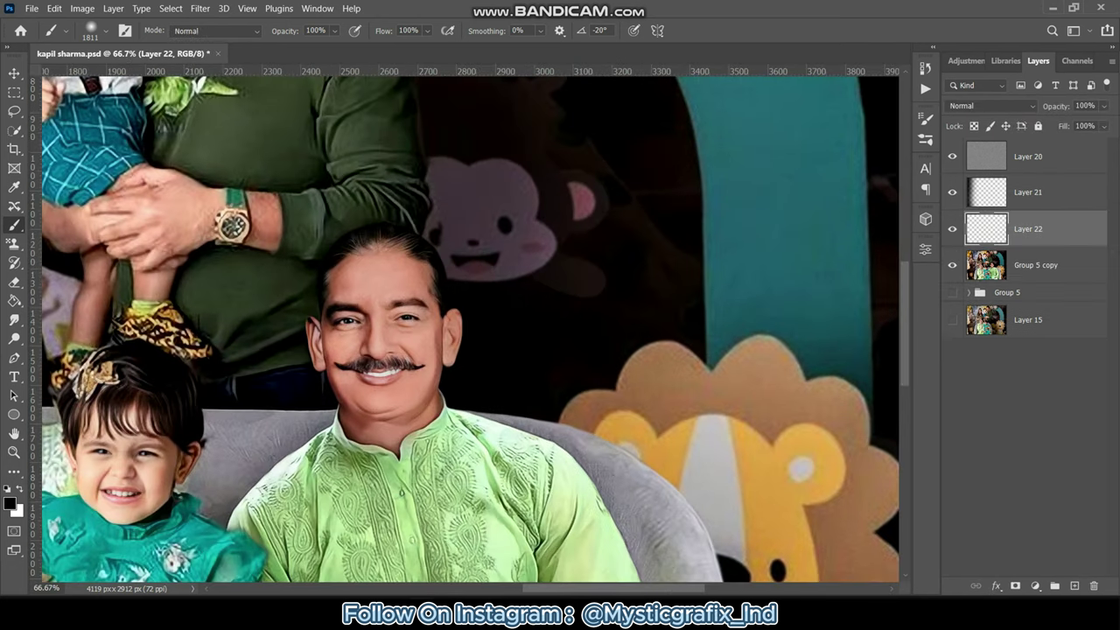
{"action": "key", "text": "e"}
{"action": "left_click", "coordinate": [92, 30]}
{"action": "left_click", "coordinate": [106, 31]}
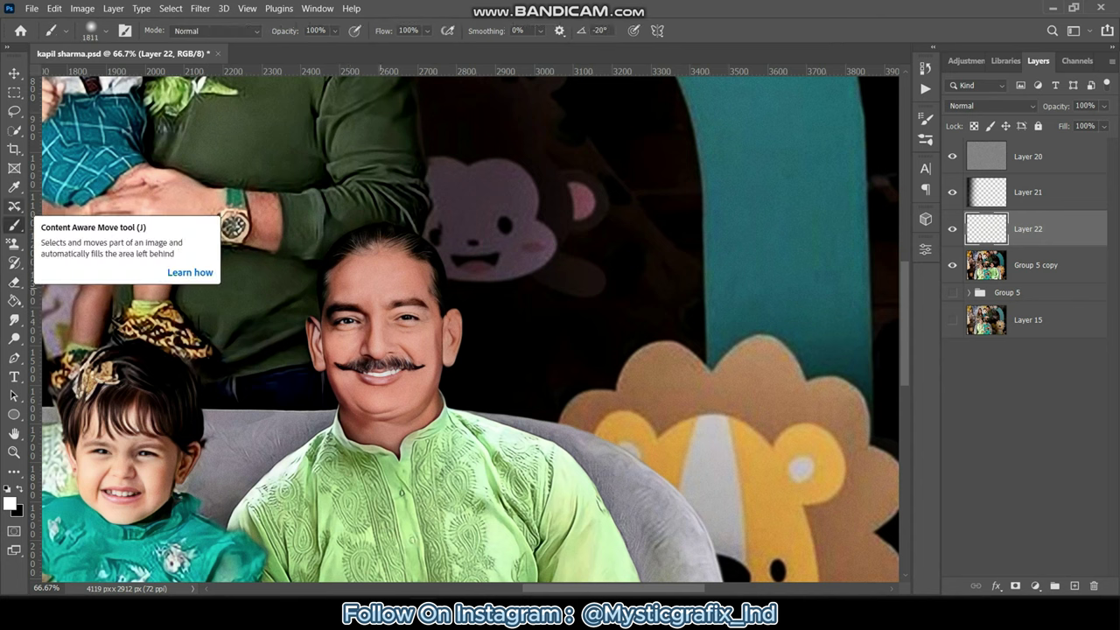
{"action": "left_click", "coordinate": [14, 224]}
{"action": "left_click", "coordinate": [342, 277]}
{"action": "left_click_drag", "start_coordinate": [329, 346], "coordinate": [357, 430]}
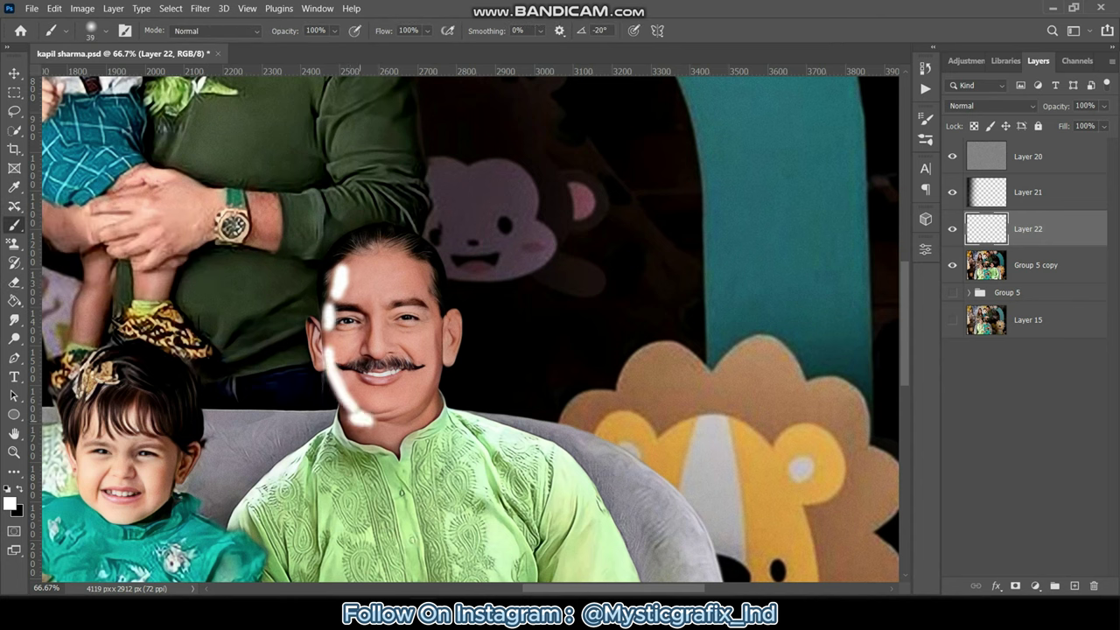
{"action": "left_click_drag", "start_coordinate": [313, 320], "coordinate": [324, 357]}
Gaussian-blur the highlight strokes and blend the layer as Soft Light at 65%.
{"action": "left_click", "coordinate": [200, 8]}
{"action": "left_click", "coordinate": [333, 16]}
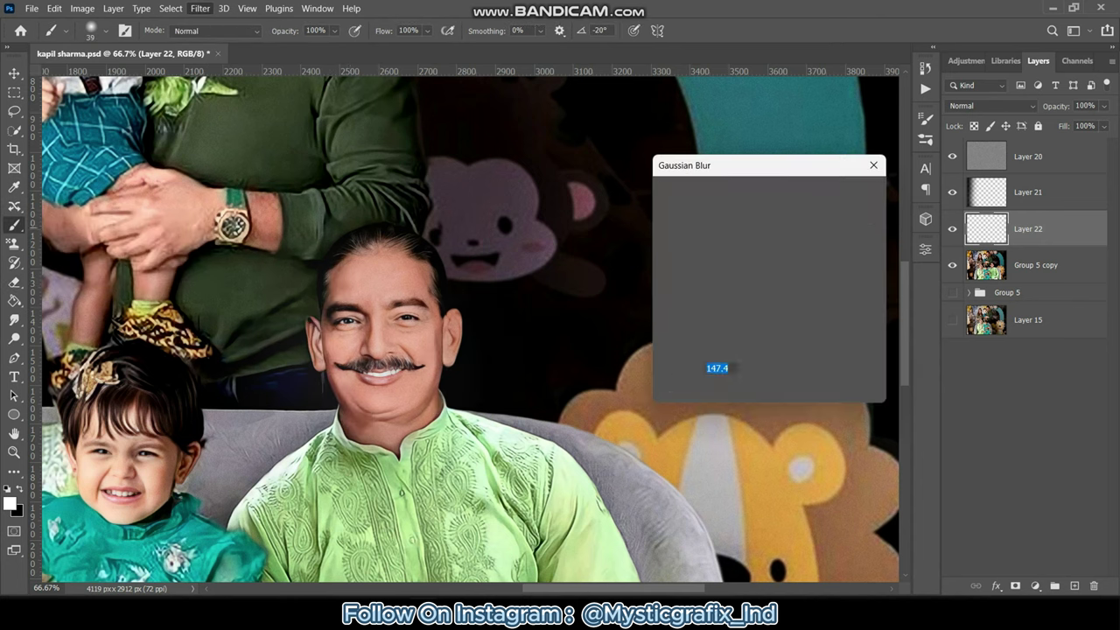
{"action": "key", "text": "Return"}
{"action": "left_click", "coordinate": [988, 105]}
{"action": "left_click", "coordinate": [978, 270]}
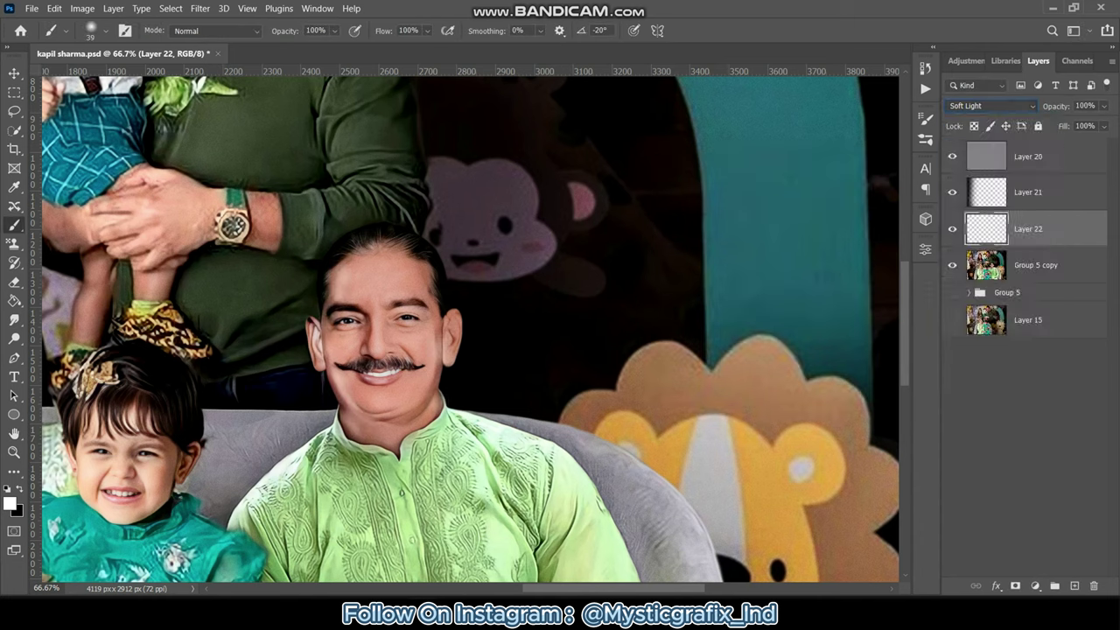
{"action": "key", "text": "r"}
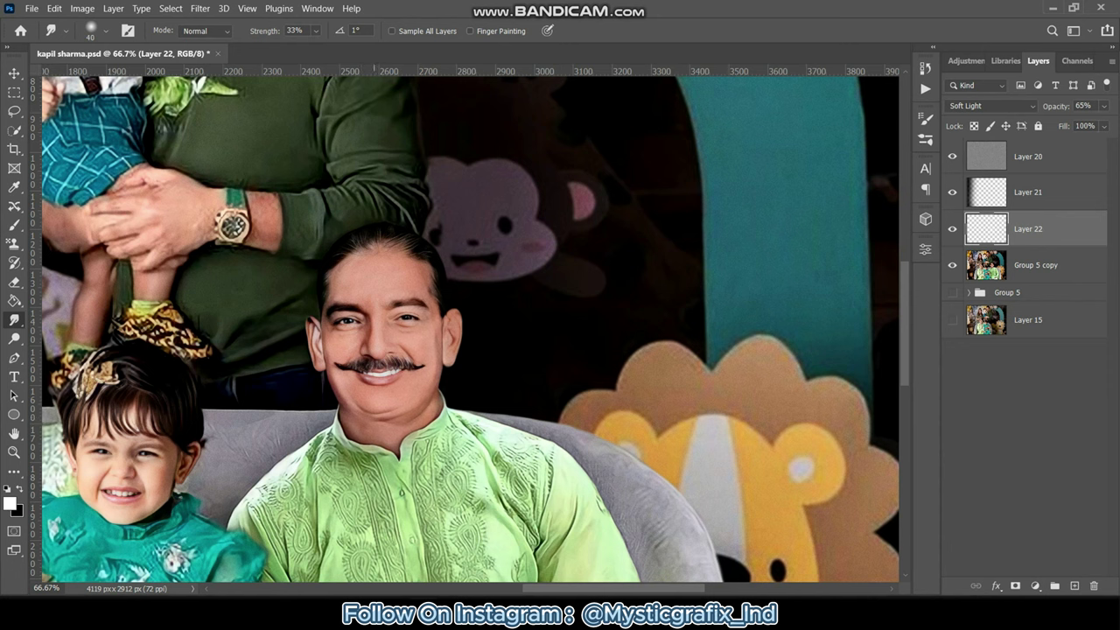
Fit the image in view and toggle layer visibility to compare with the original.
{"action": "key", "text": "ctrl+comma"}
{"action": "key", "text": "ctrl+minus"}
{"action": "key", "text": "ctrl+minus"}
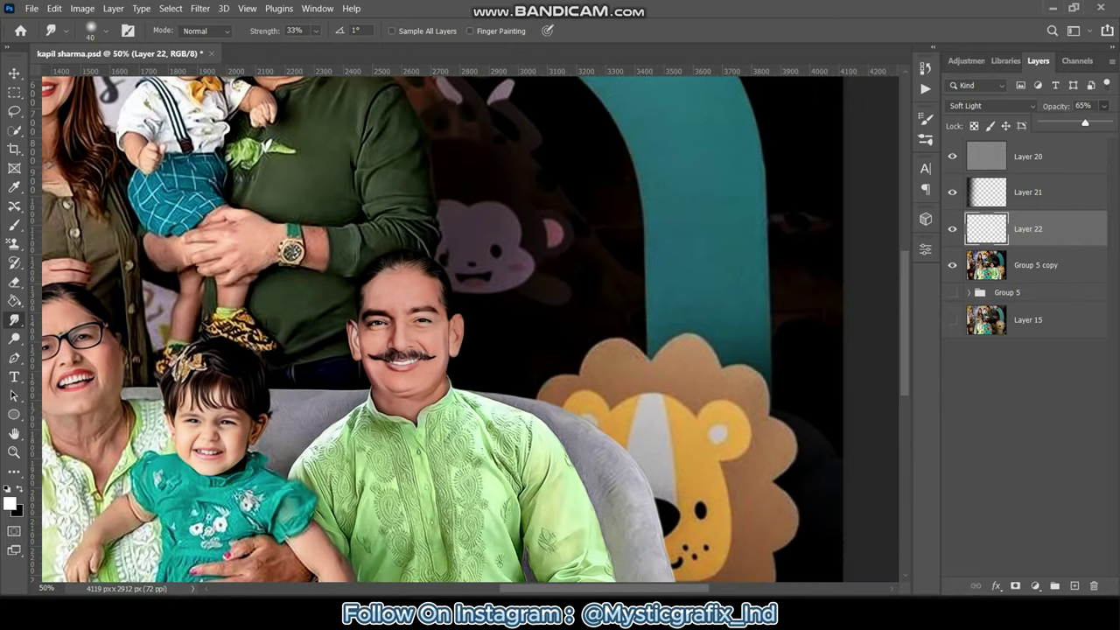
{"action": "key", "text": "ctrl+minus"}
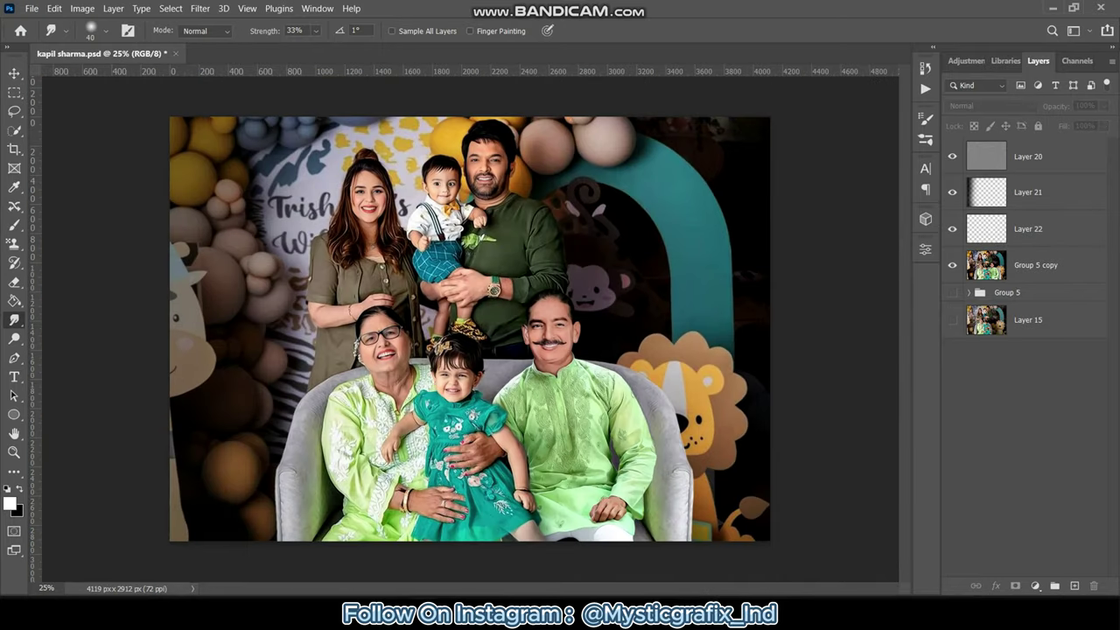
{"action": "left_click", "coordinate": [1028, 229]}
{"action": "left_click", "coordinate": [1028, 437]}
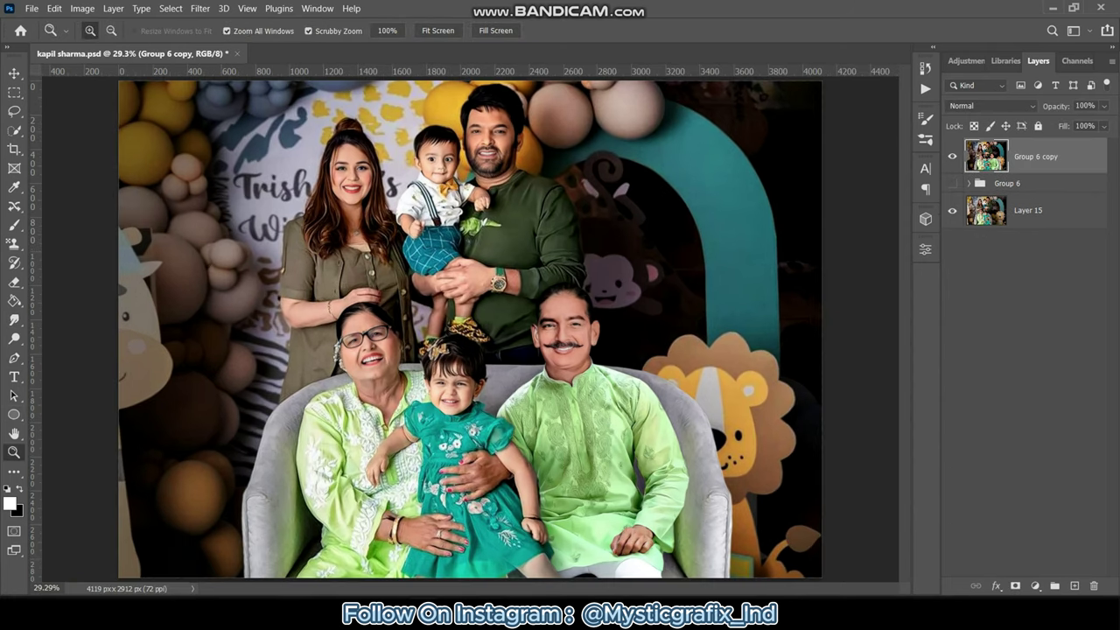
{"action": "left_click", "coordinate": [952, 156]}
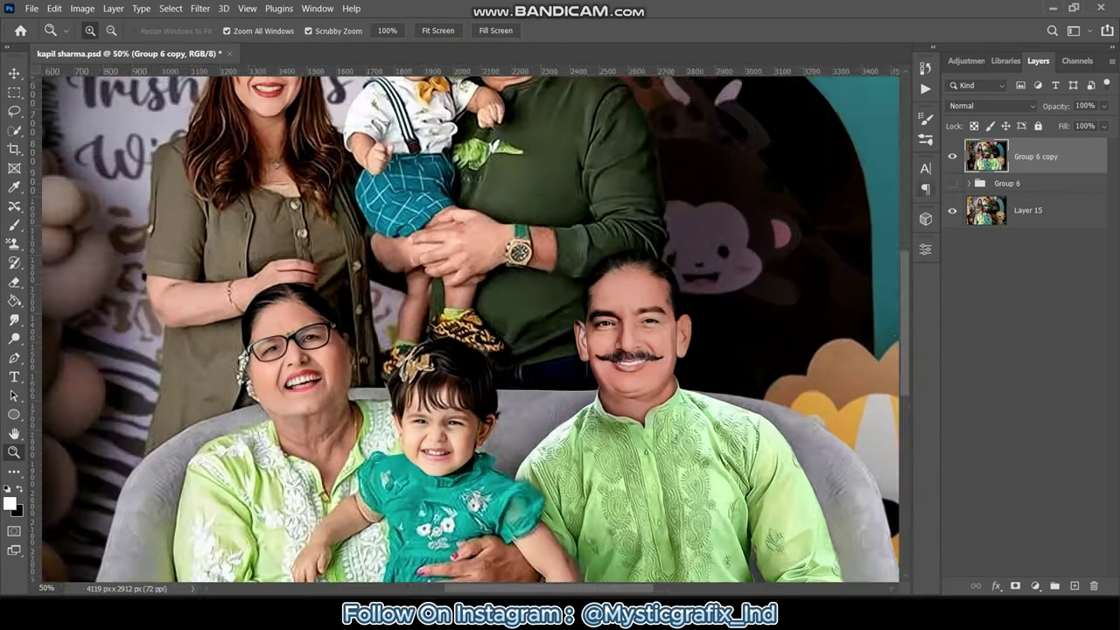